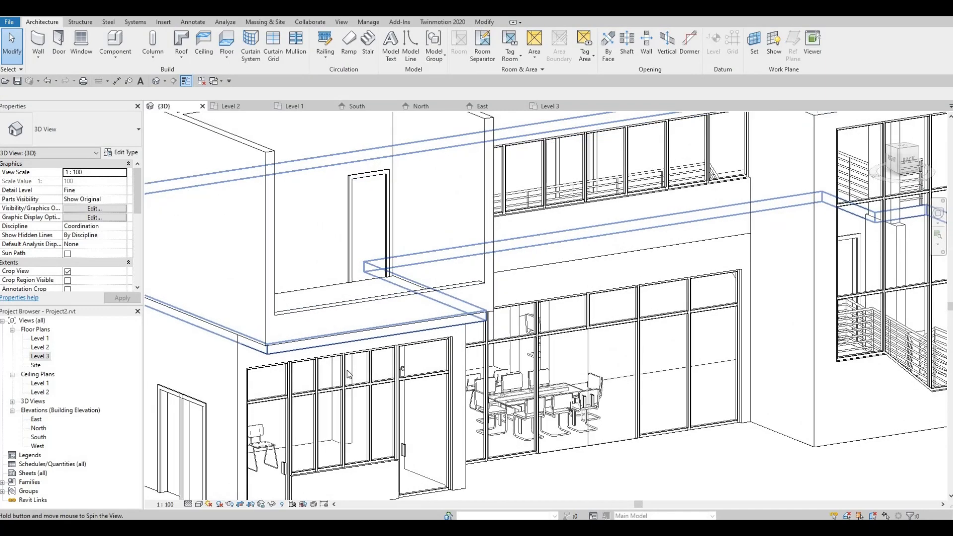
Step: Stretch the base of the balcony's low front parapet wall down toward the underside of the Level 2 floor
{"action": "scroll", "coordinate": [473, 413], "scroll_direction": "up", "scroll_amount": 2}
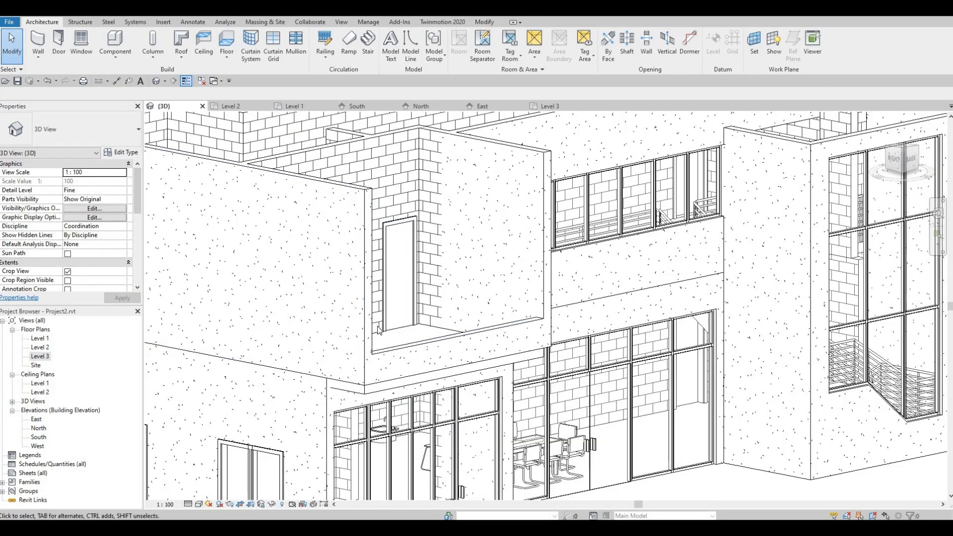
{"action": "left_click", "coordinate": [453, 370]}
{"action": "left_click_drag", "start_coordinate": [453, 371], "coordinate": [450, 374]}
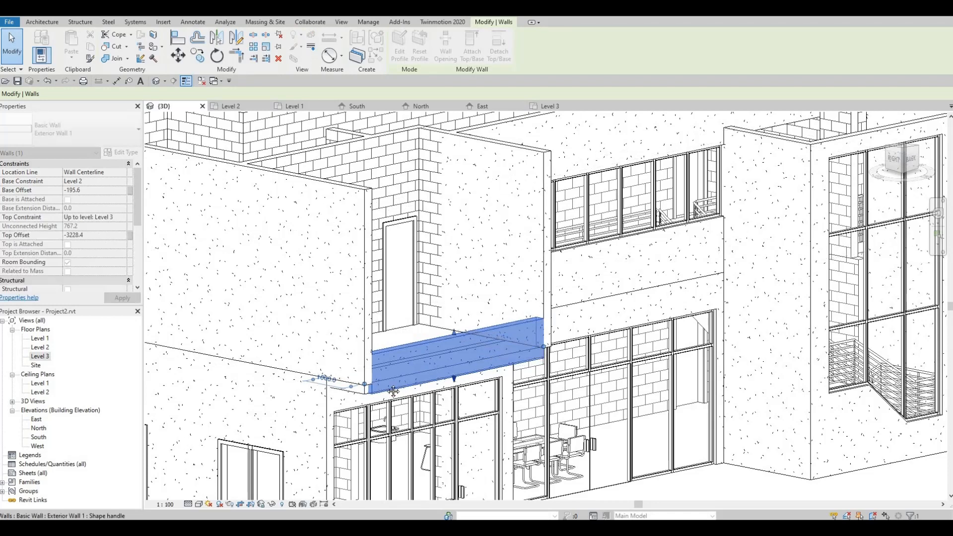
{"action": "key", "text": "Escape"}
Step: Align the bottom face of the balcony parapet wall with the underside of the Level 2 floor slab
{"action": "middle_click_drag", "start_coordinate": [388, 366], "coordinate": [389, 356]}
{"action": "scroll", "coordinate": [484, 240], "scroll_direction": "up", "scroll_amount": 6}
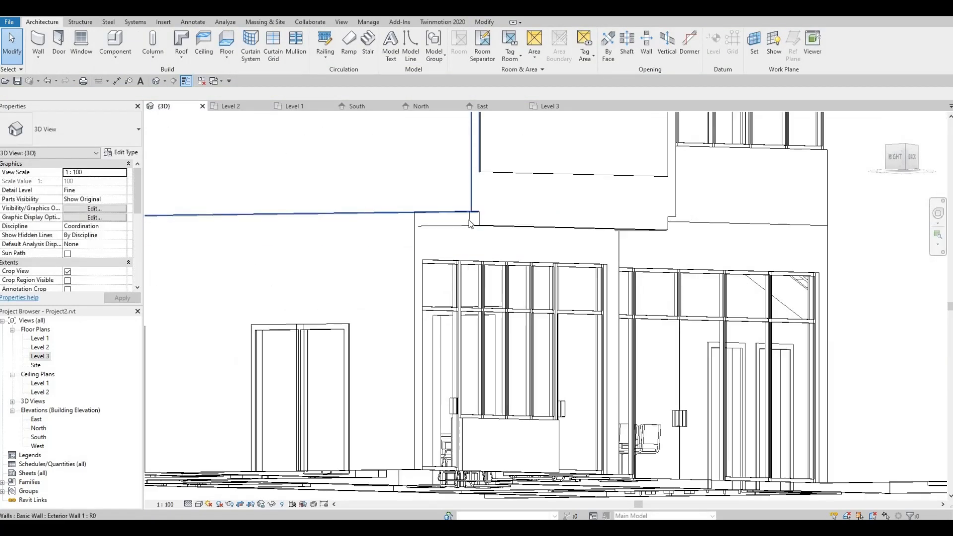
{"action": "scroll", "coordinate": [483, 240], "scroll_direction": "up", "scroll_amount": 2}
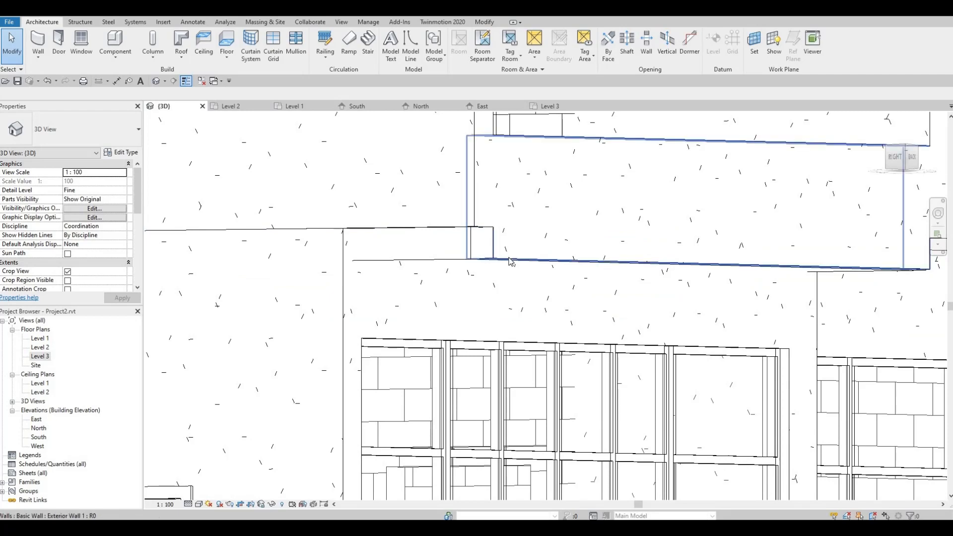
{"action": "left_click", "coordinate": [473, 275]}
{"action": "middle_click_drag", "start_coordinate": [479, 255], "coordinate": [475, 222], "text": "shift"}
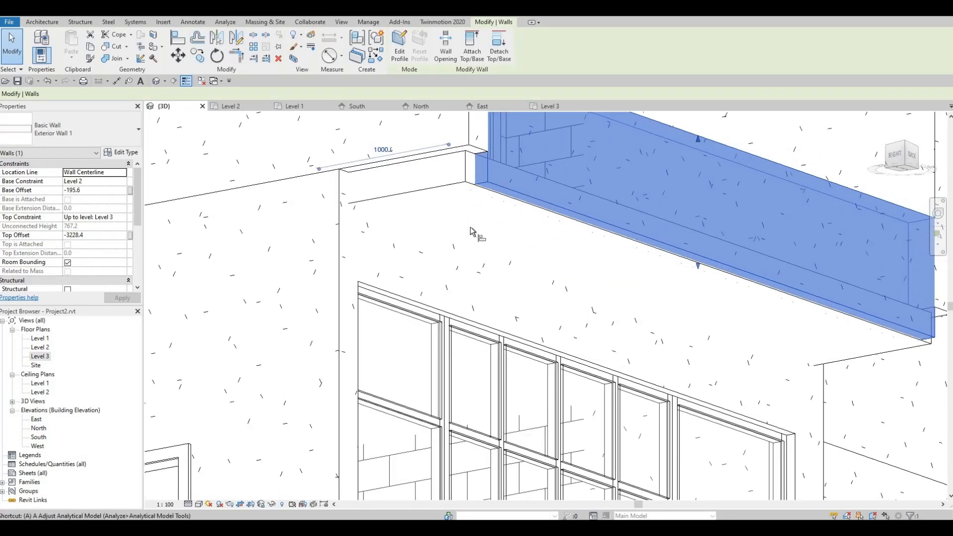
{"action": "key", "text": "a"}
{"action": "key", "text": "l"}
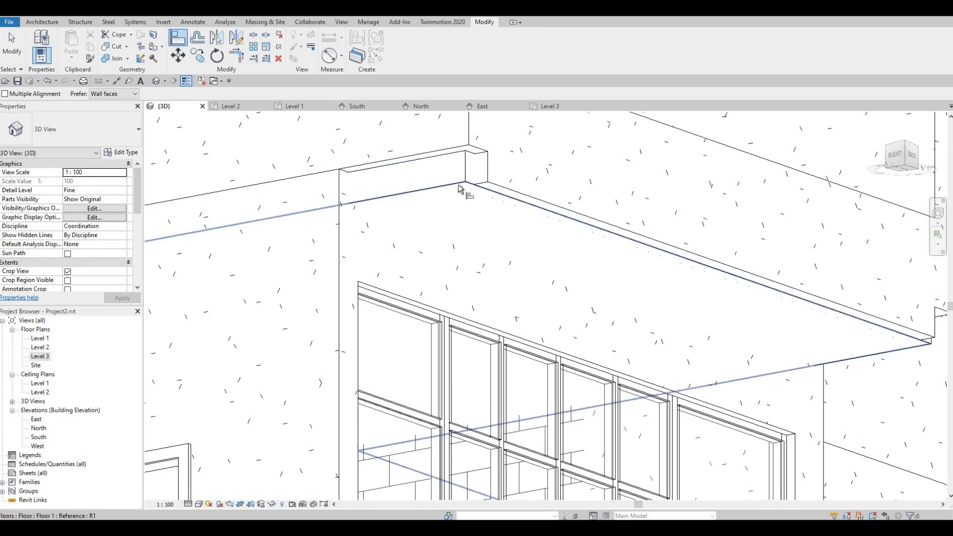
{"action": "left_click", "coordinate": [510, 208]}
{"action": "key", "text": "Escape"}
{"action": "key", "text": "Escape"}
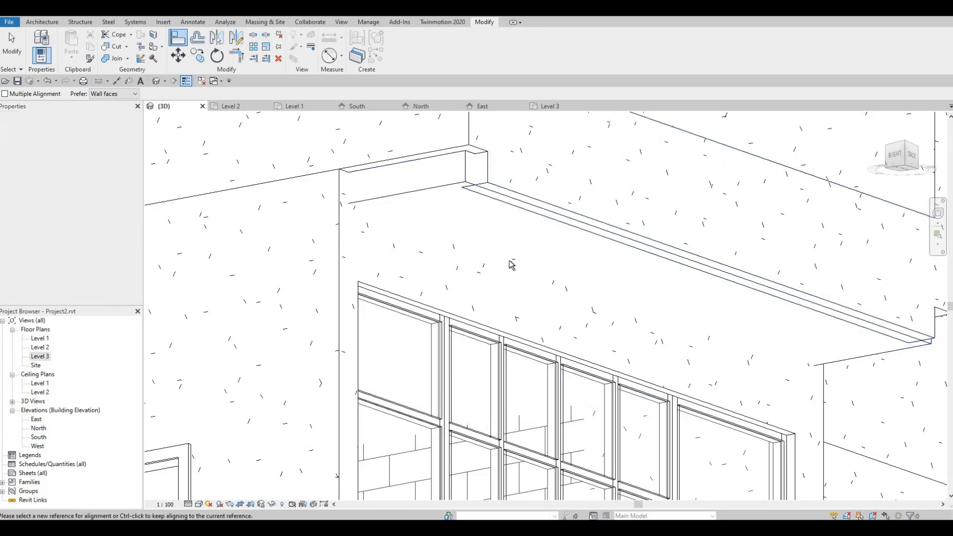
Step: In the Level 2 floor plan, shorten the balcony's two side walls on grids 6 and 7 so their outer ends line up
{"action": "middle_click_drag", "start_coordinate": [496, 261], "coordinate": [476, 291], "text": "shift"}
{"action": "middle_click_drag", "start_coordinate": [482, 345], "coordinate": [466, 325]}
{"action": "scroll", "coordinate": [467, 325], "scroll_direction": "down", "scroll_amount": 4}
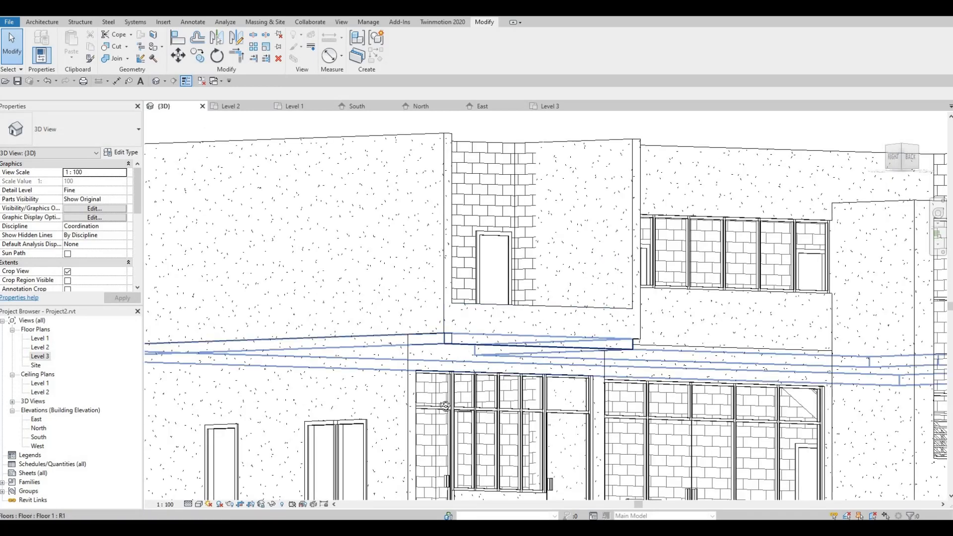
{"action": "middle_click_drag", "start_coordinate": [460, 355], "coordinate": [484, 298], "text": "shift"}
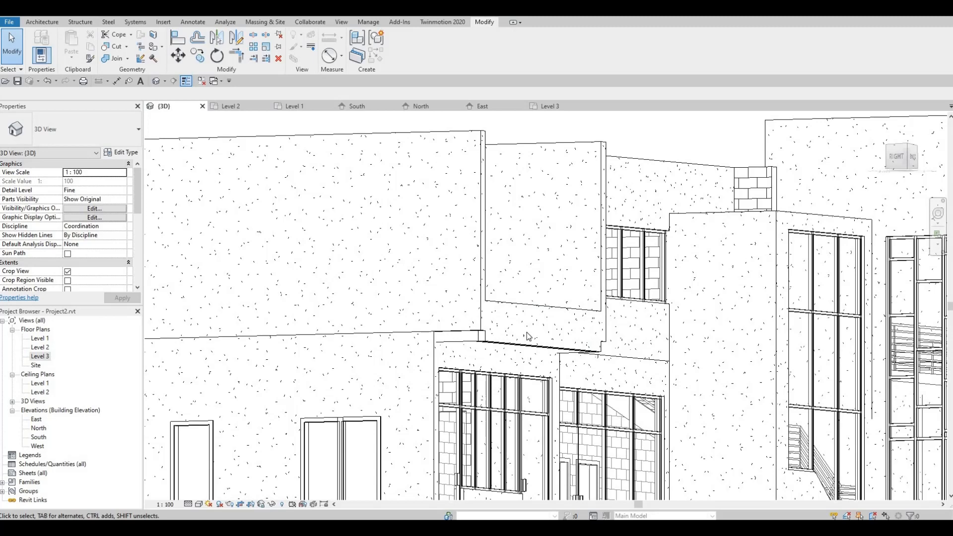
{"action": "middle_click_drag", "start_coordinate": [547, 337], "coordinate": [543, 286], "text": "shift"}
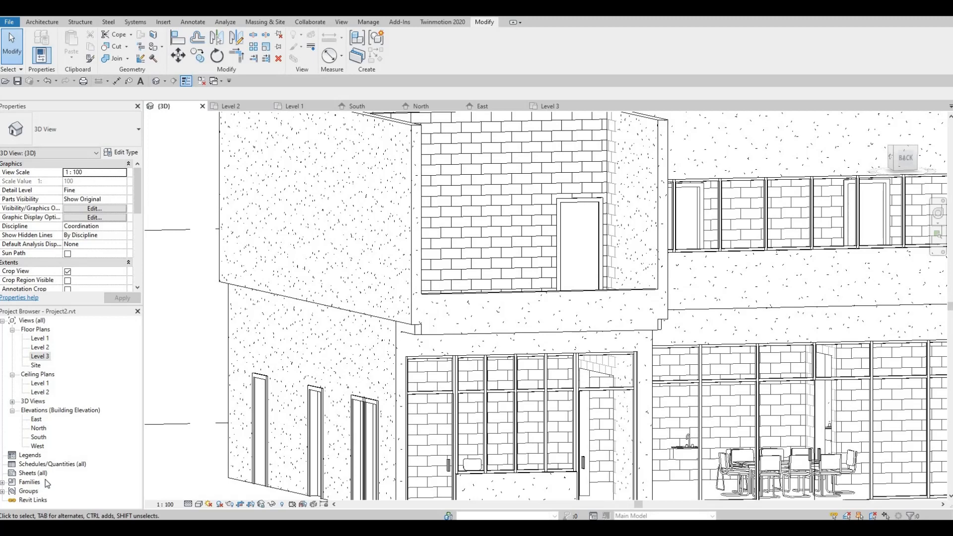
{"action": "double_click", "coordinate": [45, 349]}
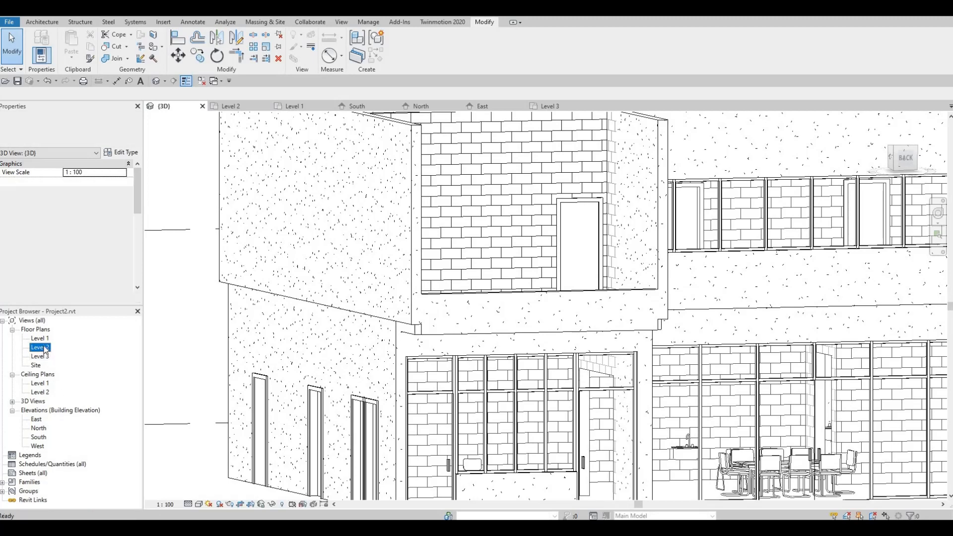
{"action": "middle_click_drag", "start_coordinate": [621, 299], "coordinate": [407, 298]}
{"action": "scroll", "coordinate": [407, 298], "scroll_direction": "up", "scroll_amount": 5}
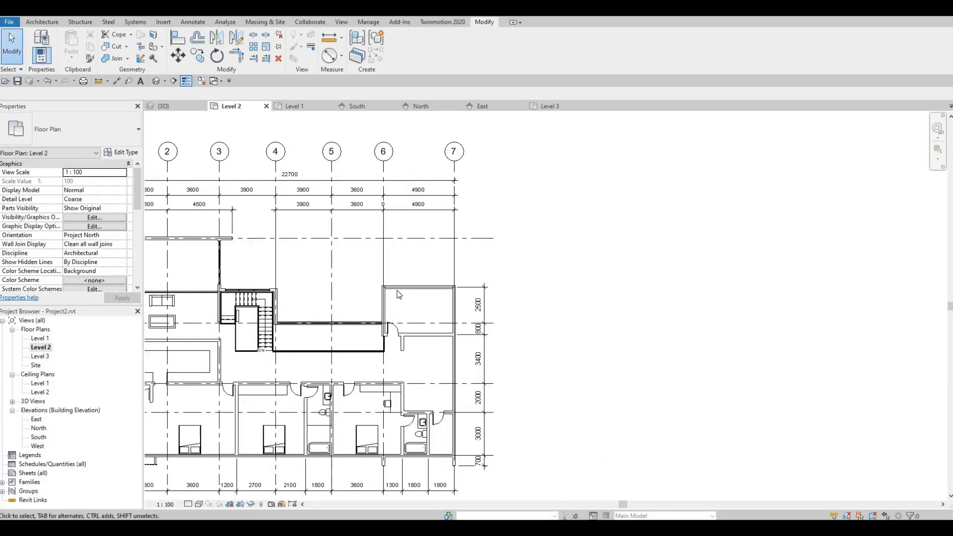
{"action": "left_click", "coordinate": [354, 287]}
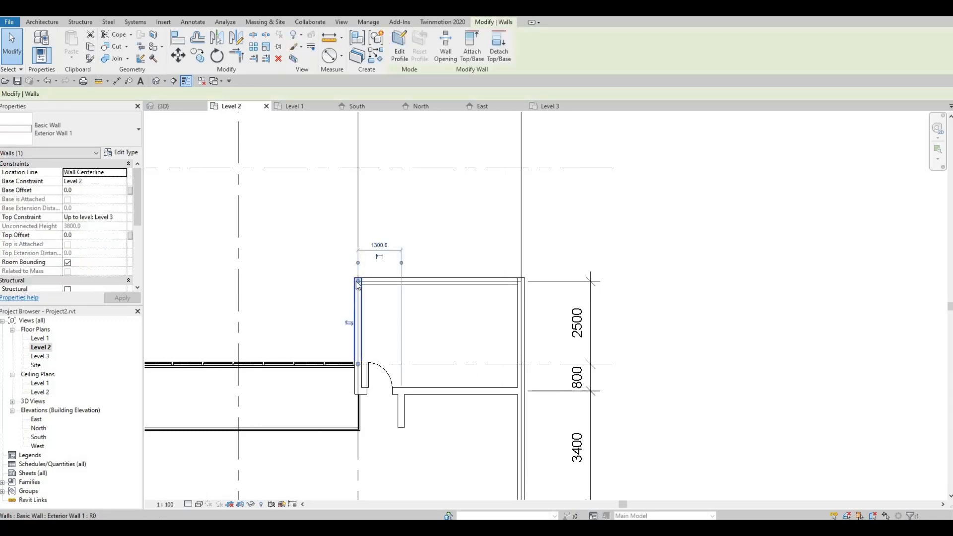
{"action": "left_click_drag", "start_coordinate": [357, 293], "coordinate": [360, 314]}
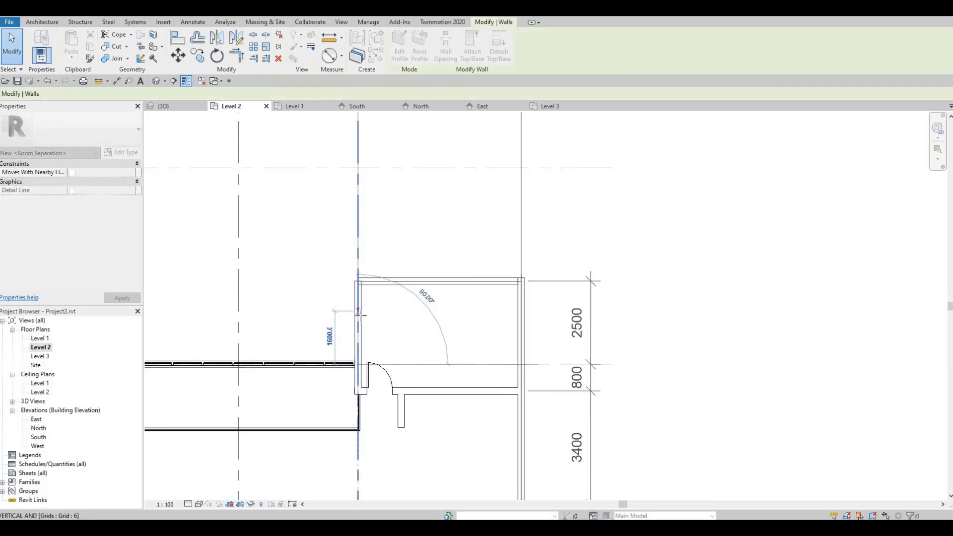
{"action": "left_click", "coordinate": [523, 289]}
{"action": "left_click_drag", "start_coordinate": [520, 281], "coordinate": [522, 314]}
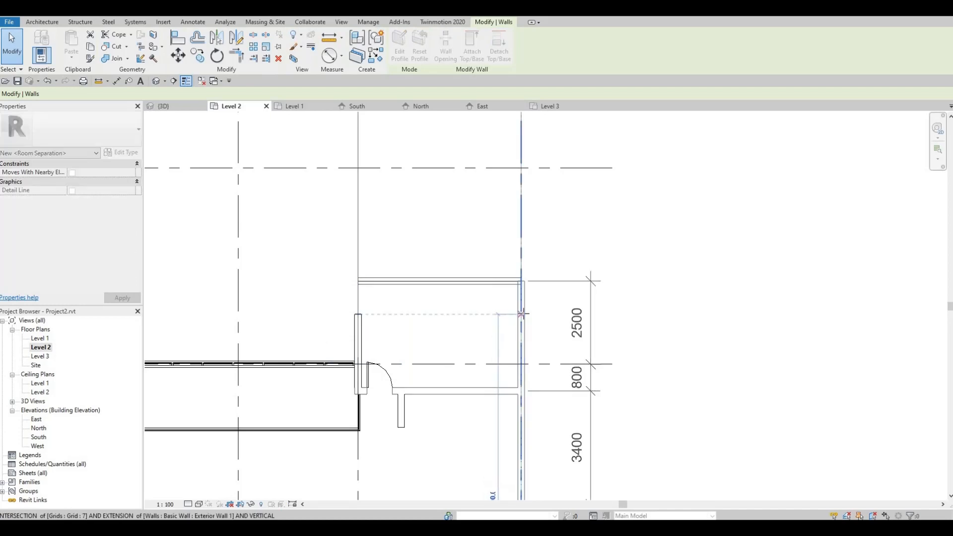
Step: Move the balcony's front parapet wall inward to 2200 mm from the nearest parallel gridline
{"action": "left_click", "coordinate": [464, 283]}
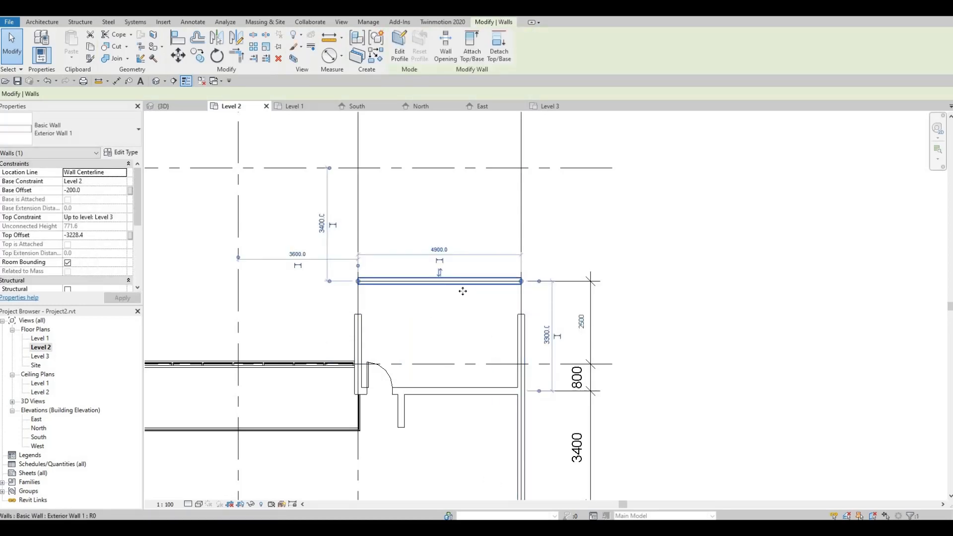
{"action": "left_click_drag", "start_coordinate": [461, 291], "coordinate": [460, 289]}
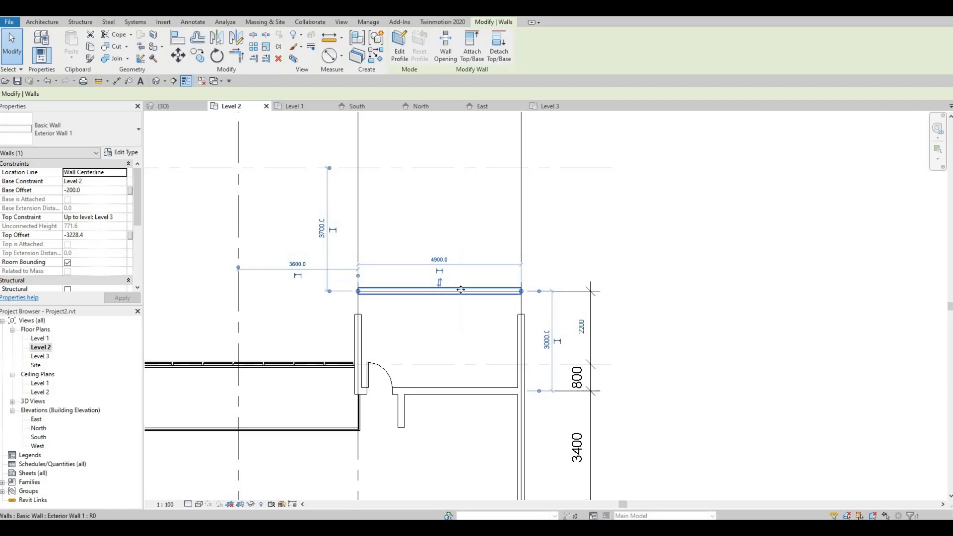
{"action": "left_click", "coordinate": [148, 346]}
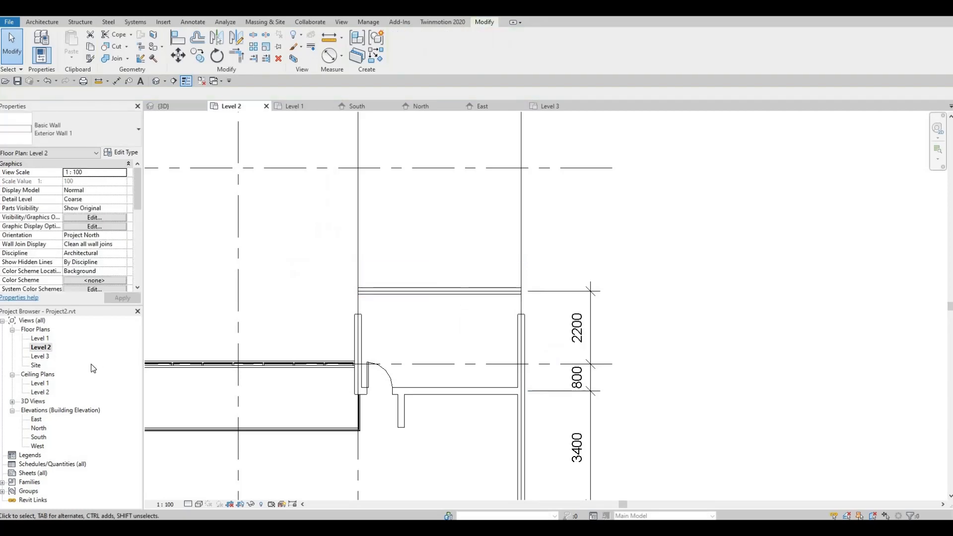
Step: Edit the Level 2 floor boundary so its balcony edge meets the shortened side walls' ends, and finish without attaching walls to the floor
{"action": "left_click", "coordinate": [156, 81]}
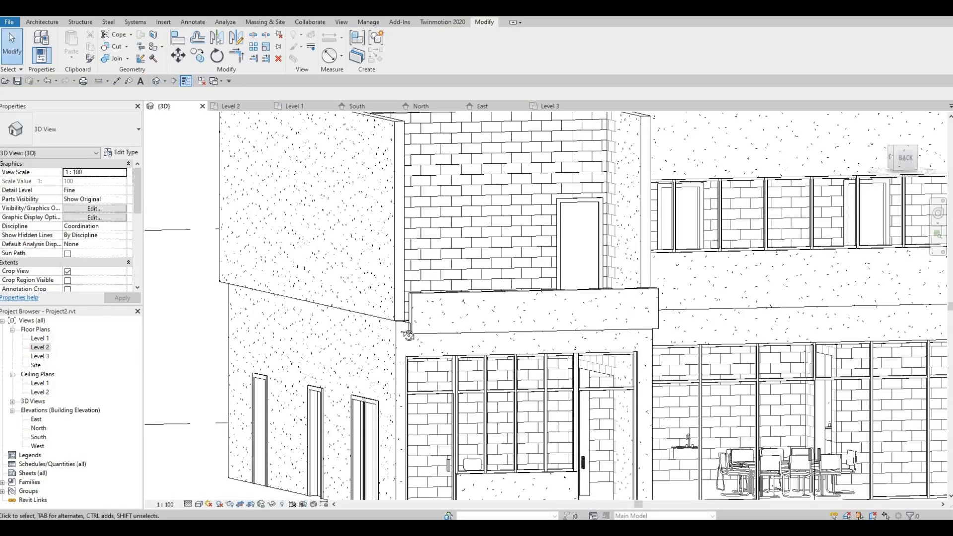
{"action": "middle_click_drag", "start_coordinate": [409, 330], "coordinate": [462, 379], "text": "shift"}
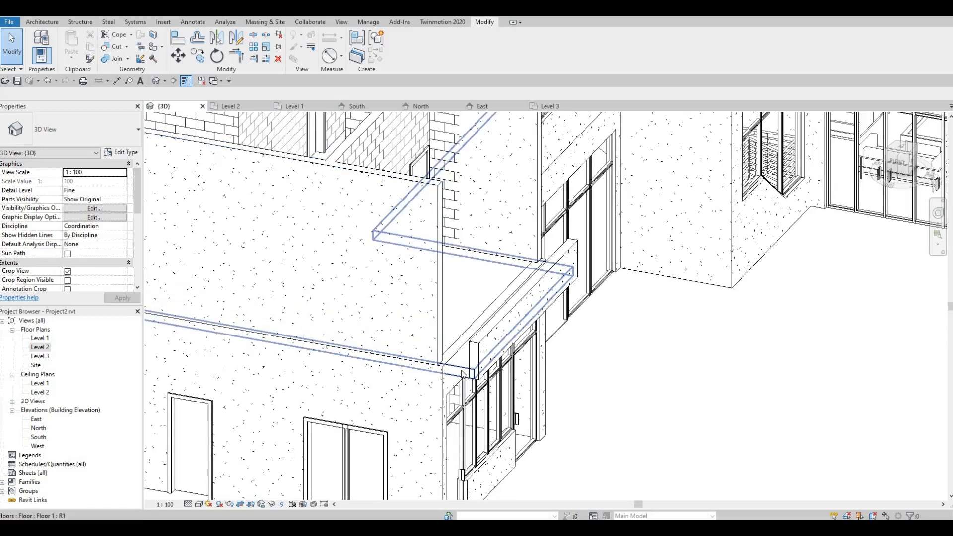
{"action": "left_click", "coordinate": [460, 376]}
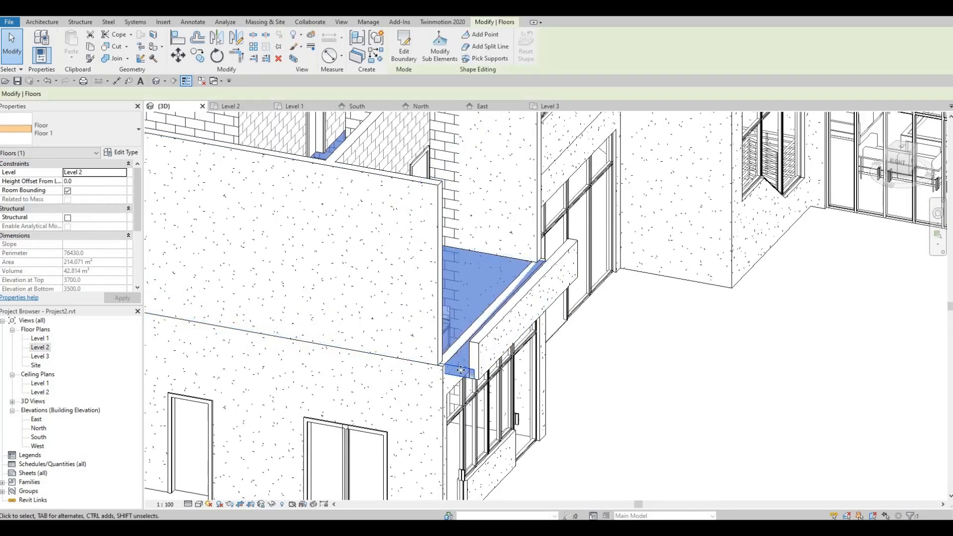
{"action": "double_click", "coordinate": [460, 376]}
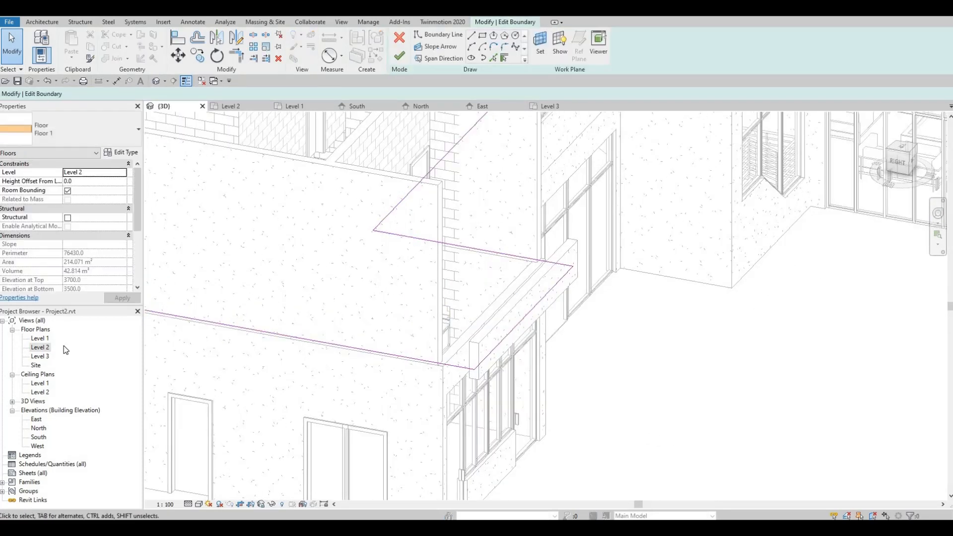
{"action": "left_click", "coordinate": [41, 347]}
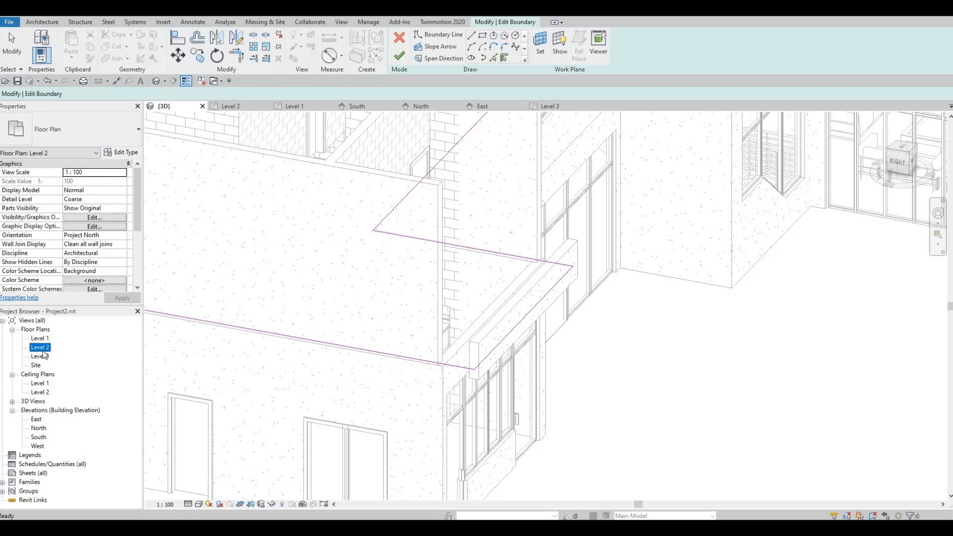
{"action": "double_click", "coordinate": [40, 349]}
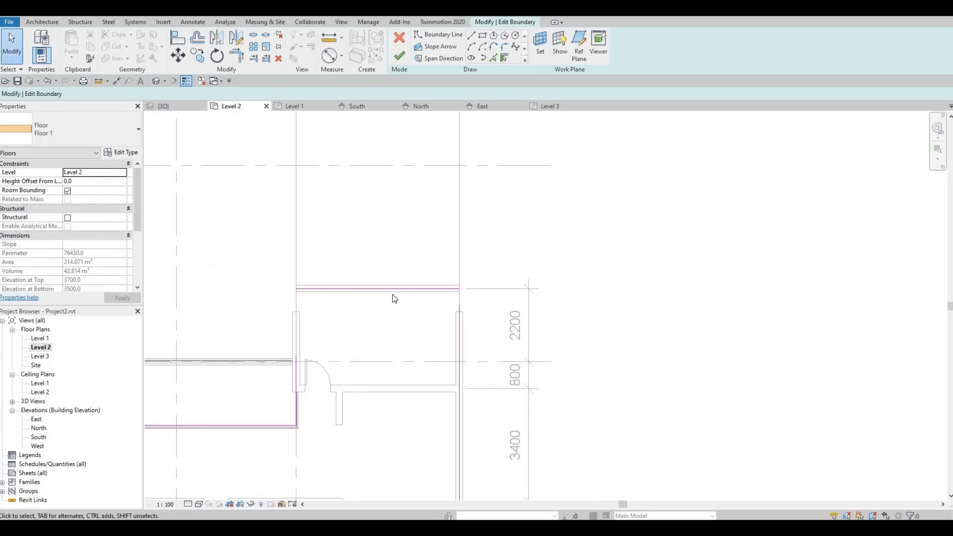
{"action": "left_click", "coordinate": [390, 310]}
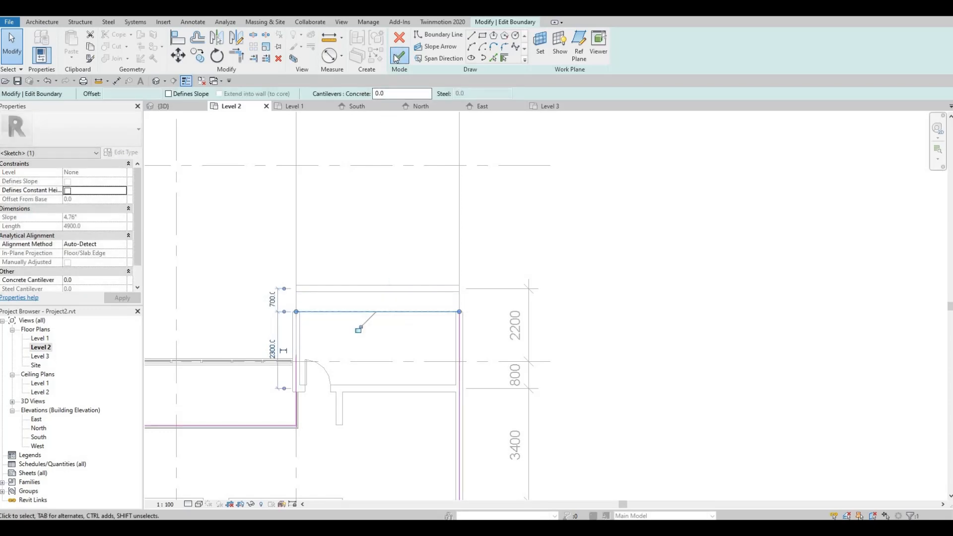
{"action": "left_click", "coordinate": [396, 57]}
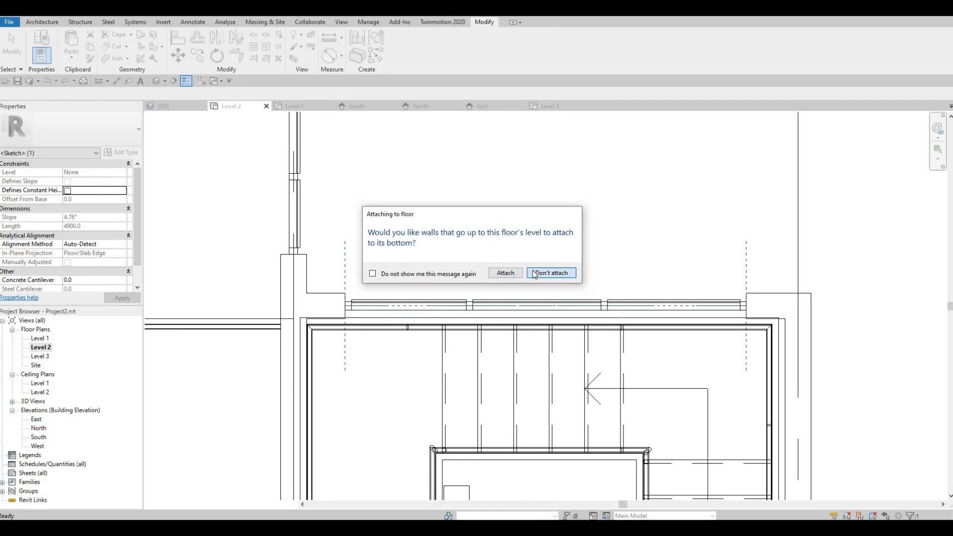
{"action": "left_click", "coordinate": [550, 273]}
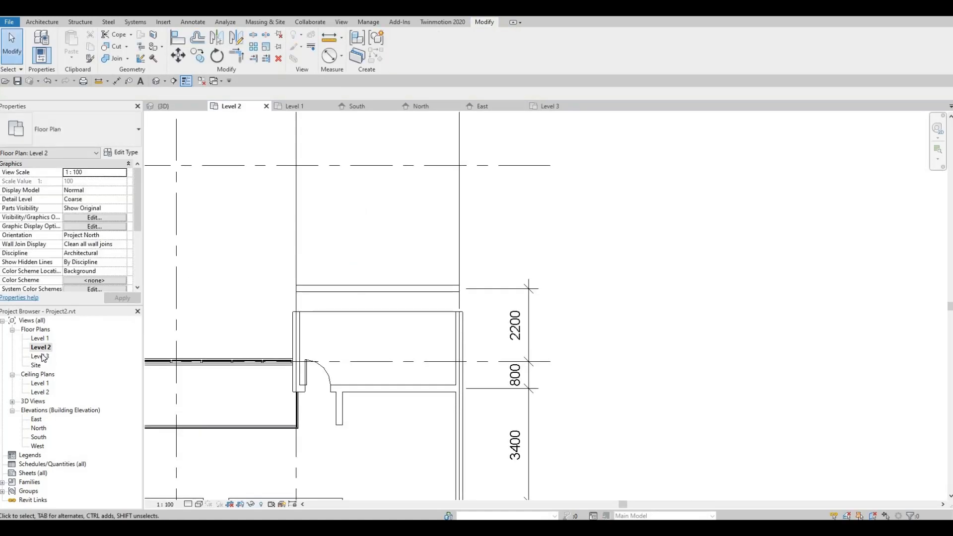
Step: In the 3D view, stretch the base of the detached balcony parapet wall slightly further down
{"action": "left_click", "coordinate": [156, 82]}
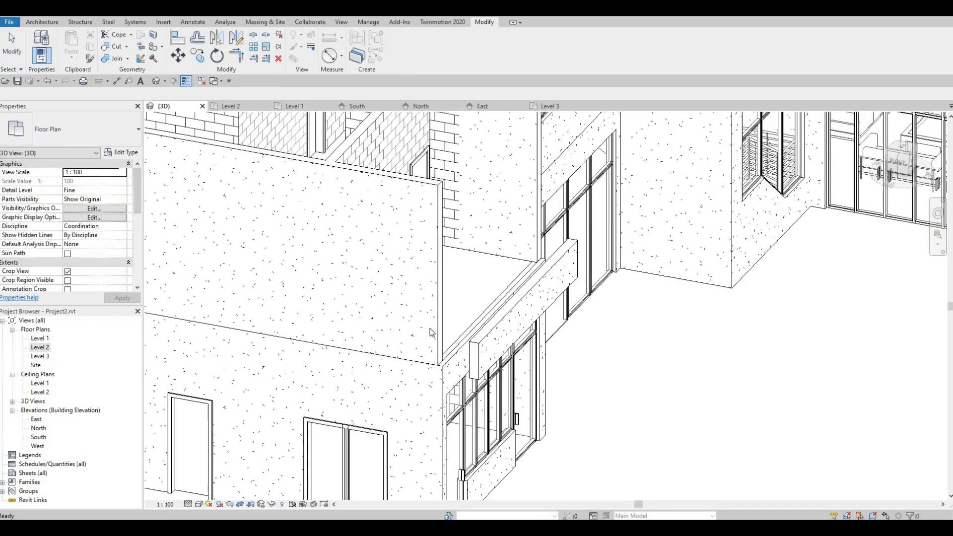
{"action": "middle_click_drag", "start_coordinate": [436, 340], "coordinate": [461, 311], "text": "shift"}
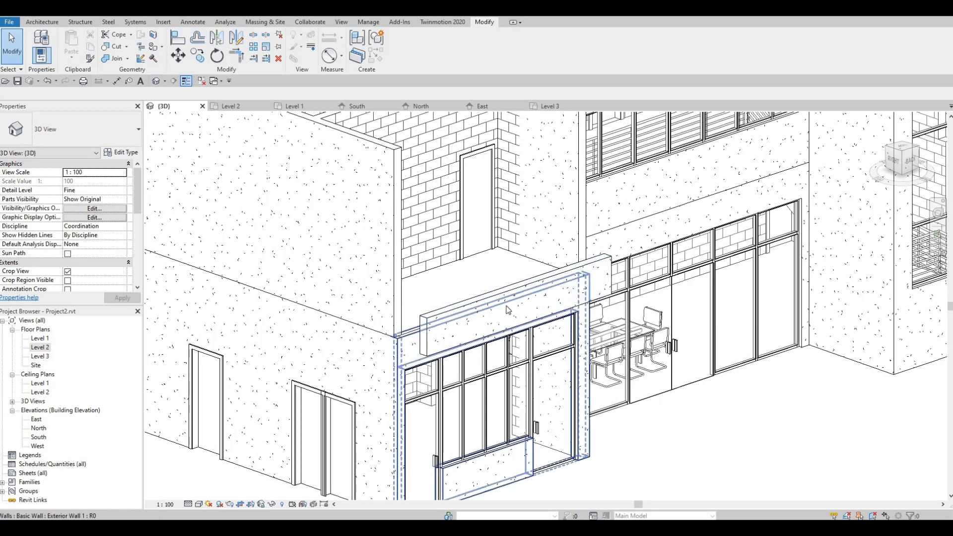
{"action": "middle_click_drag", "start_coordinate": [425, 249], "coordinate": [434, 316], "text": "shift"}
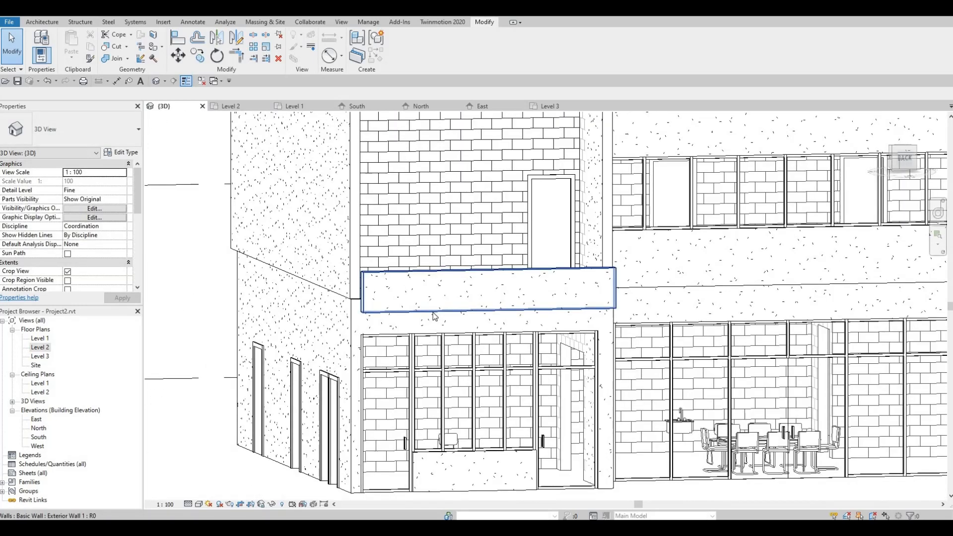
{"action": "left_click", "coordinate": [484, 310]}
{"action": "left_click_drag", "start_coordinate": [487, 316], "coordinate": [483, 326]}
{"action": "middle_click_drag", "start_coordinate": [513, 300], "coordinate": [409, 367], "text": "shift"}
{"action": "key", "text": "Escape"}
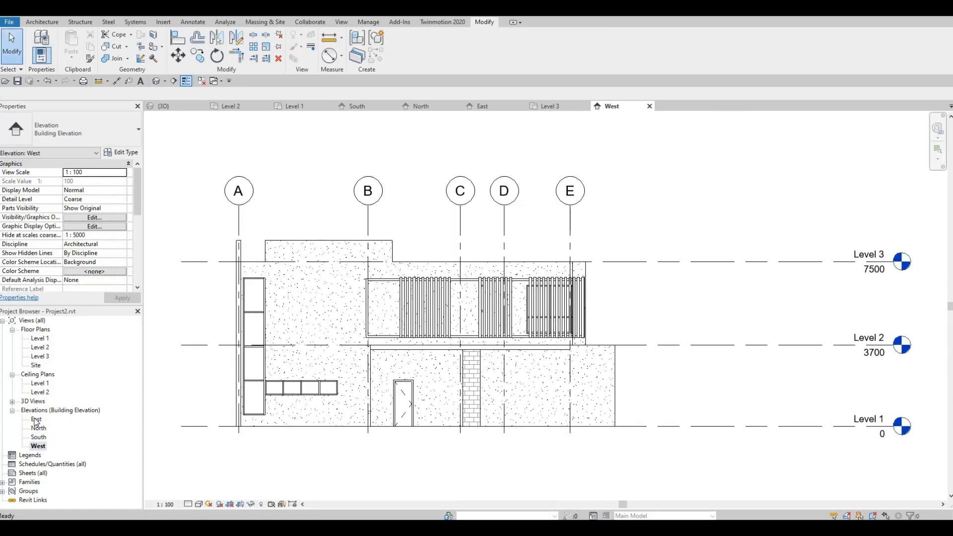
Step: Examine the East elevation and the North elevation, focusing on the balcony between grids 6 and 7
{"action": "double_click", "coordinate": [36, 420]}
{"action": "scroll", "coordinate": [316, 347], "scroll_direction": "down", "scroll_amount": 5}
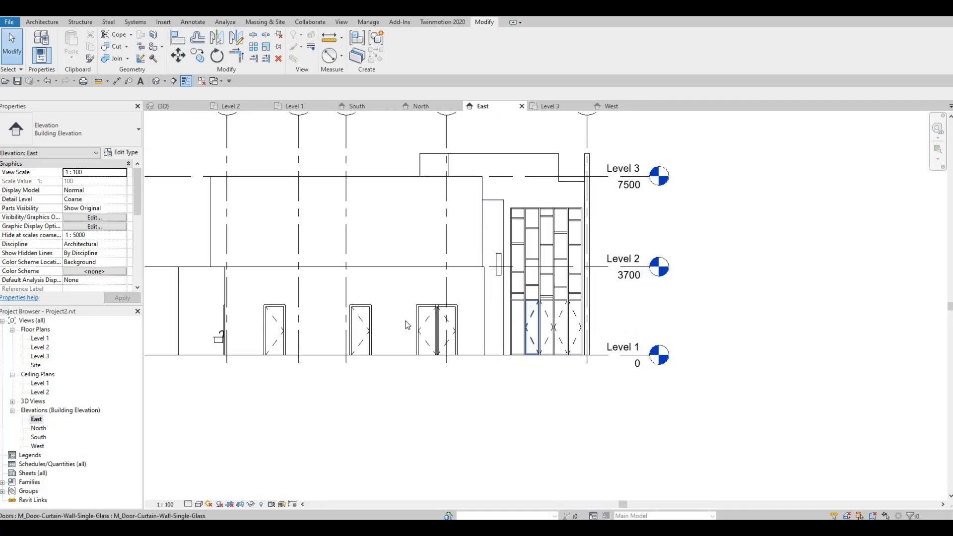
{"action": "scroll", "coordinate": [315, 348], "scroll_direction": "up", "scroll_amount": 1}
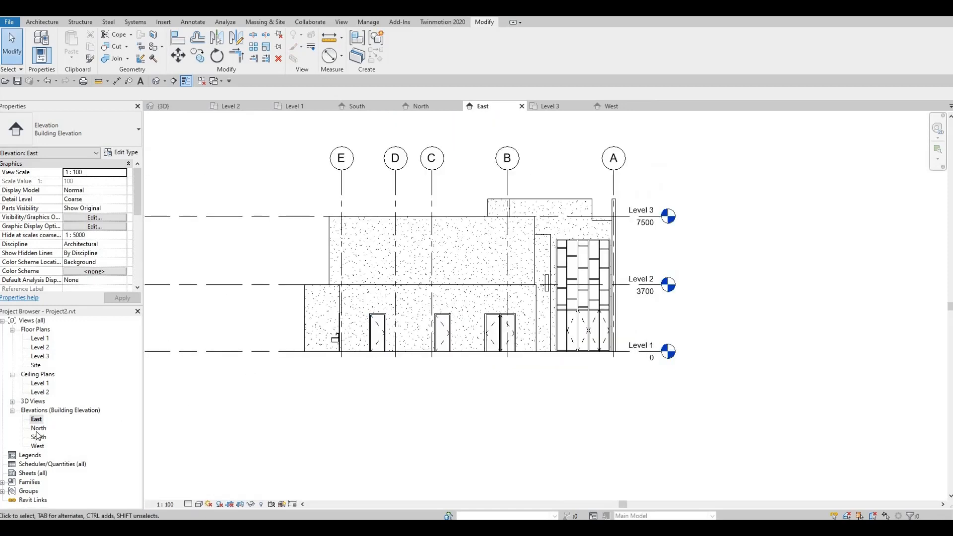
{"action": "double_click", "coordinate": [39, 428]}
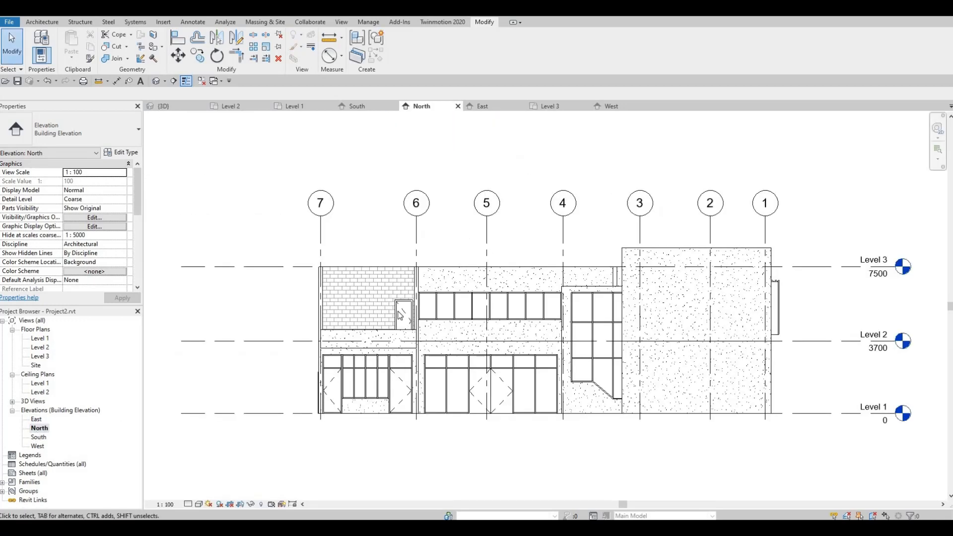
{"action": "scroll", "coordinate": [267, 297], "scroll_direction": "up", "scroll_amount": 2}
{"action": "scroll", "coordinate": [267, 296], "scroll_direction": "up", "scroll_amount": 2}
{"action": "middle_click_drag", "start_coordinate": [266, 312], "coordinate": [320, 311]}
{"action": "mouse_move", "coordinate": [325, 346]}
{"action": "middle_mouse_down"}
{"action": "mouse_move", "coordinate": [326, 374]}
{"action": "mouse_move", "coordinate": [297, 386]}
{"action": "middle_mouse_up"}
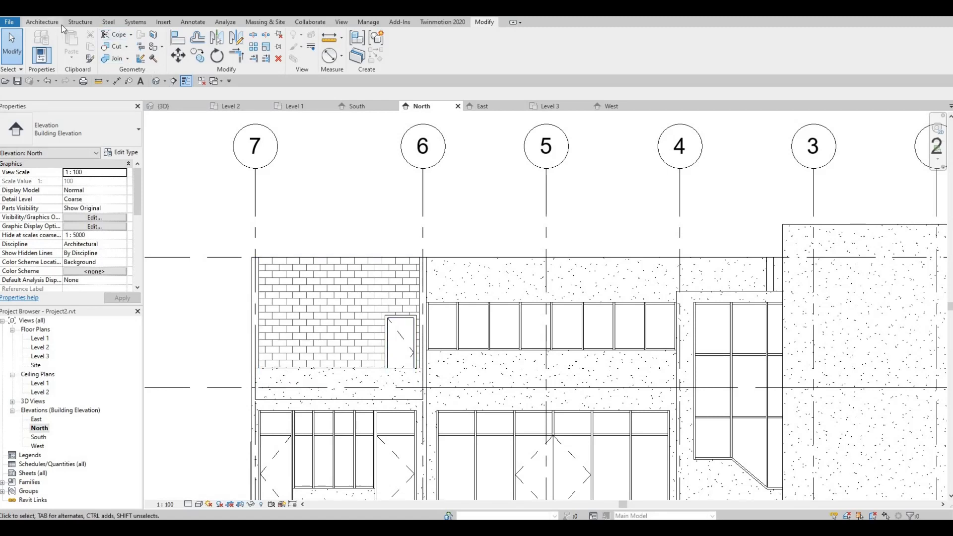
Step: Start an in-place model in the Generic Models category and accept its name
{"action": "left_click", "coordinate": [54, 23]}
{"action": "left_click", "coordinate": [116, 51]}
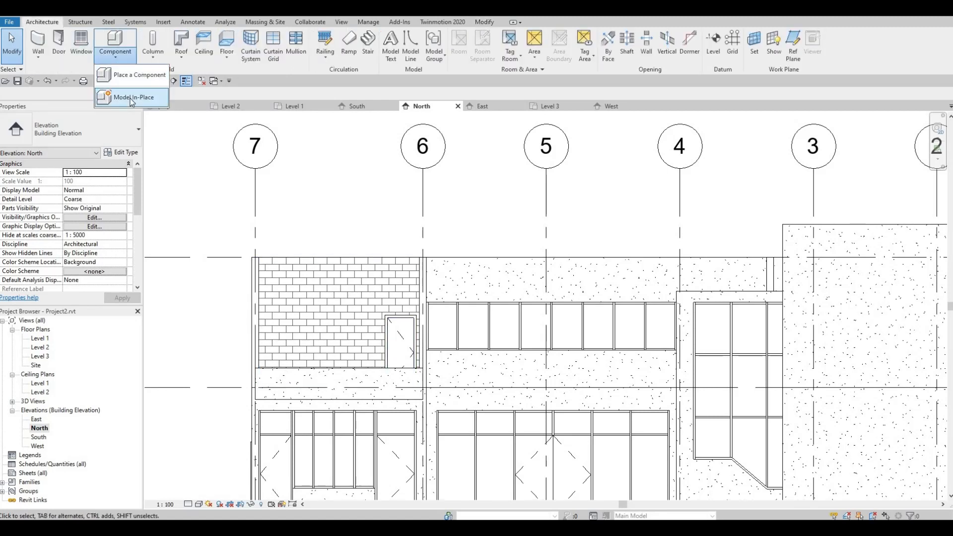
{"action": "left_click", "coordinate": [164, 102]}
{"action": "scroll", "coordinate": [445, 268], "scroll_direction": "down", "scroll_amount": 3}
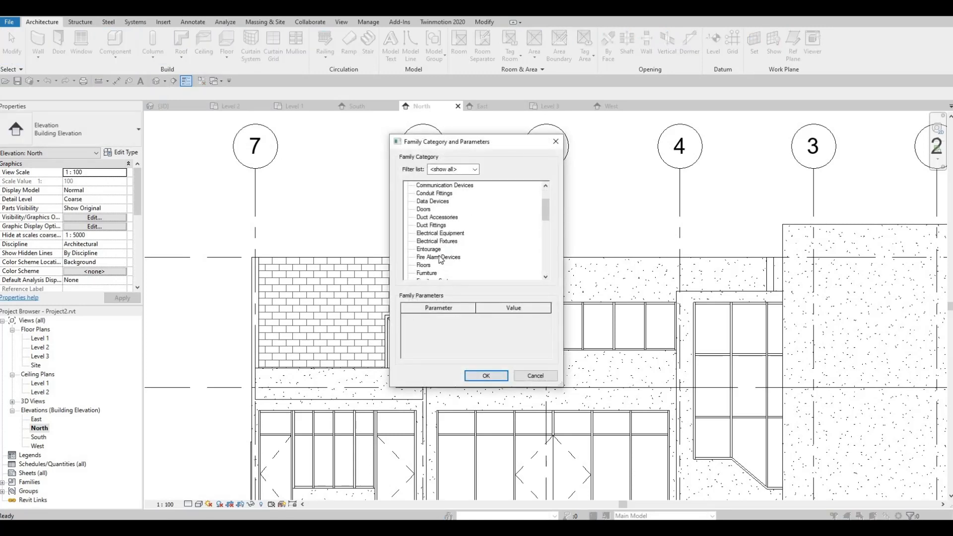
{"action": "scroll", "coordinate": [436, 263], "scroll_direction": "down", "scroll_amount": 2}
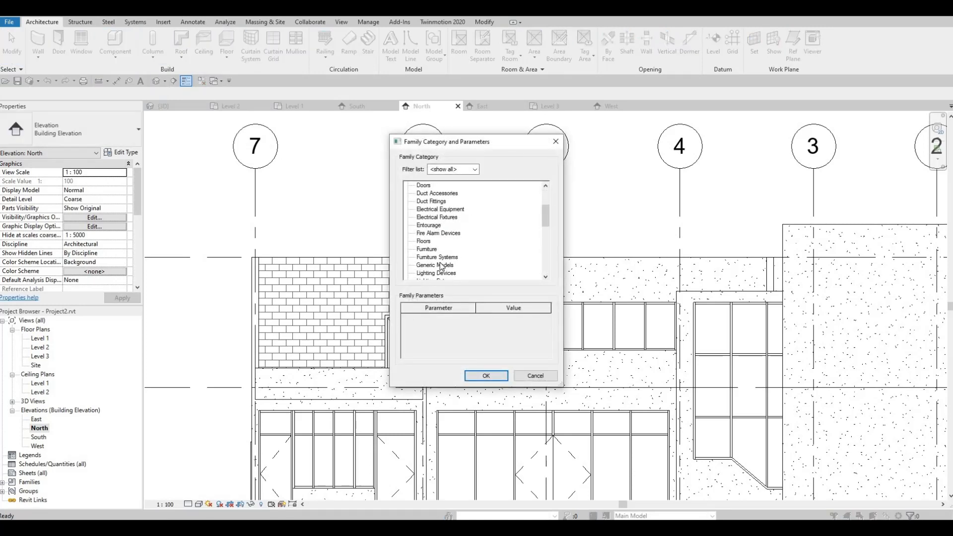
{"action": "left_click", "coordinate": [486, 376]}
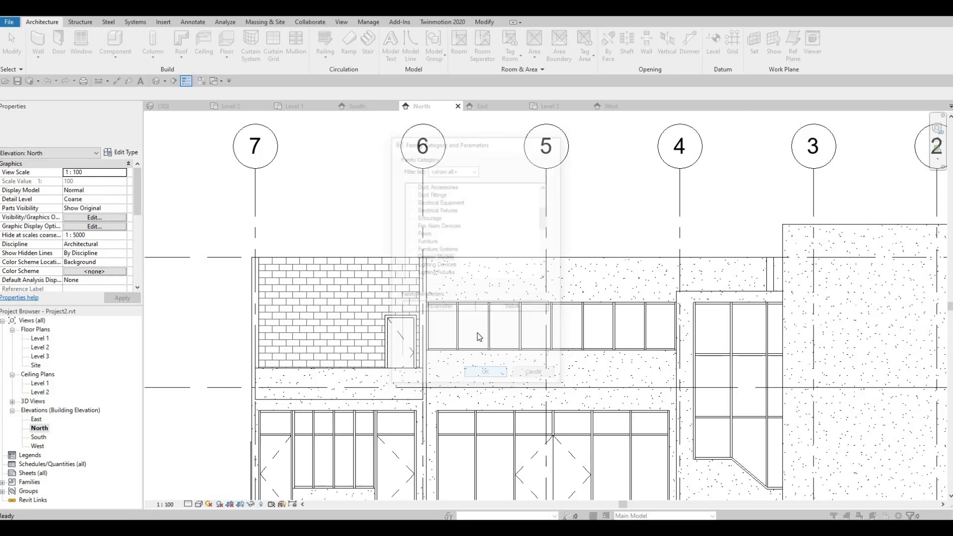
{"action": "left_click", "coordinate": [530, 313]}
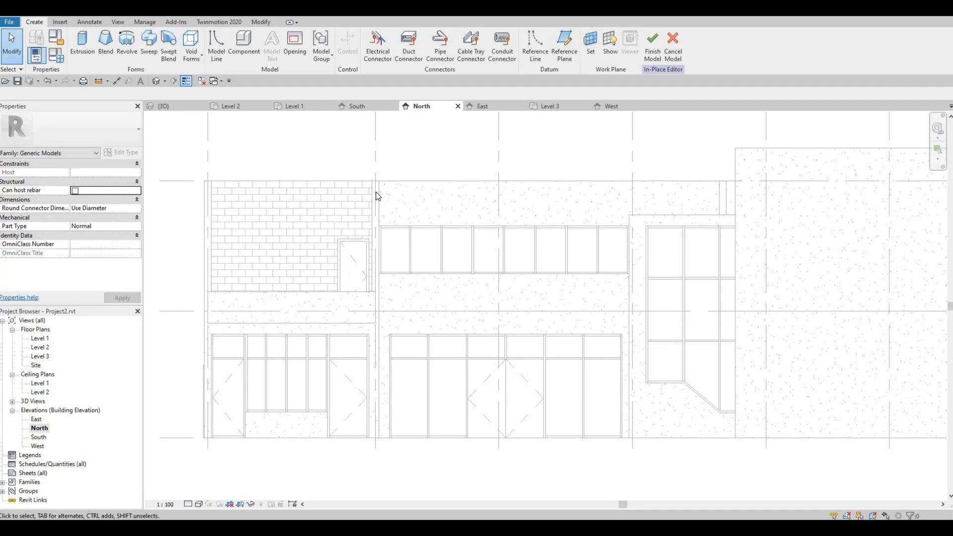
Step: Set the work plane by picking the exterior wall face beside grid 6
{"action": "left_click", "coordinate": [590, 53]}
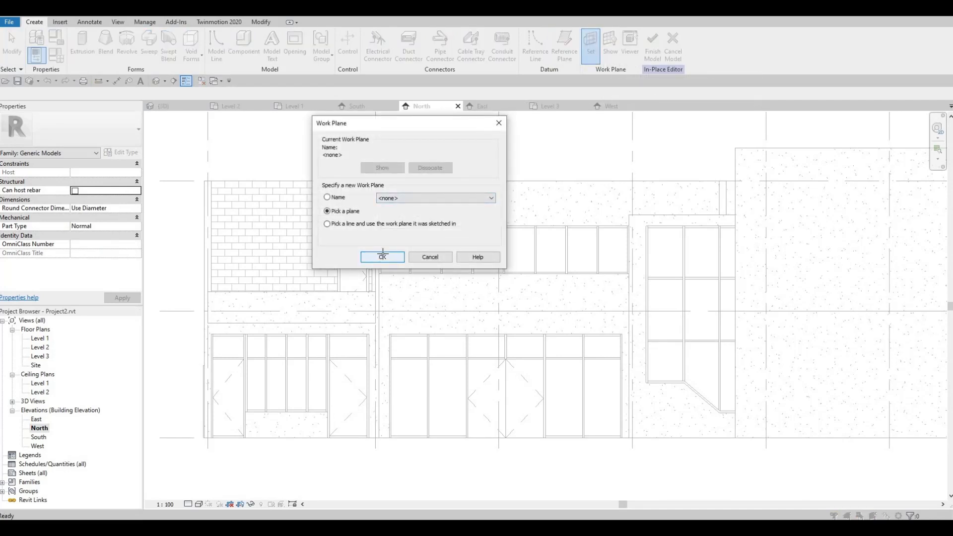
{"action": "left_click", "coordinate": [383, 256]}
{"action": "left_click", "coordinate": [380, 204]}
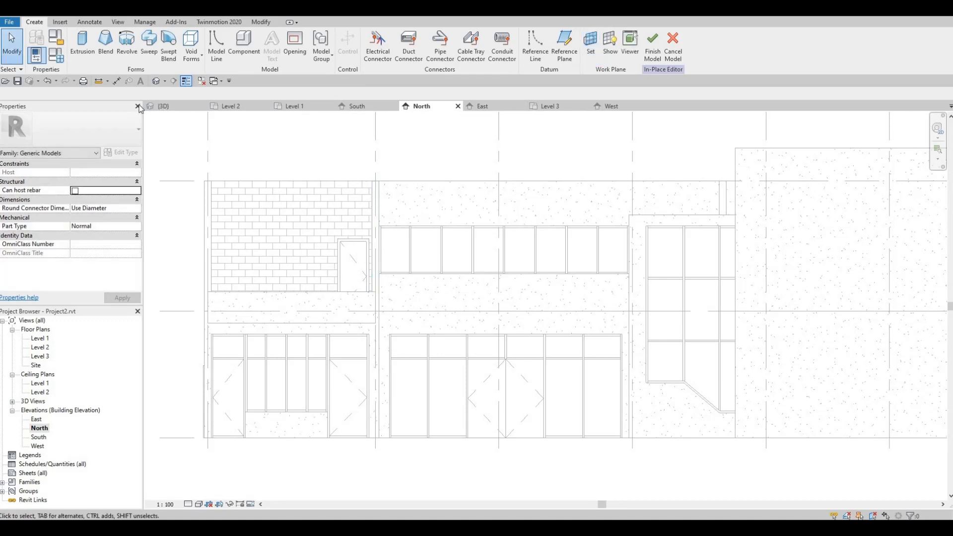
Step: Start an extrusion and sketch a rectangle 5100 mm long and about 196 mm high above the balcony's wall tops between grids 6 and 7
{"action": "left_click", "coordinate": [82, 47]}
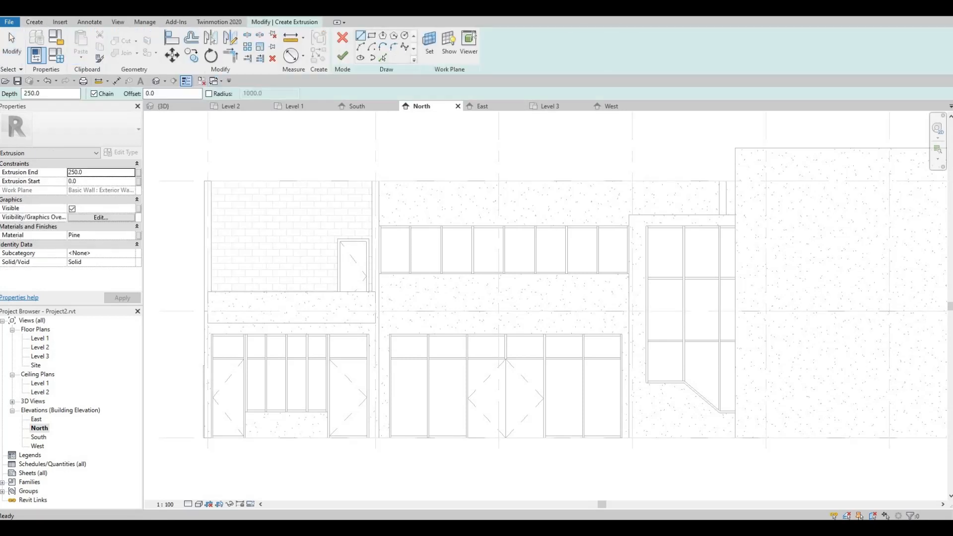
{"action": "left_click", "coordinate": [372, 37]}
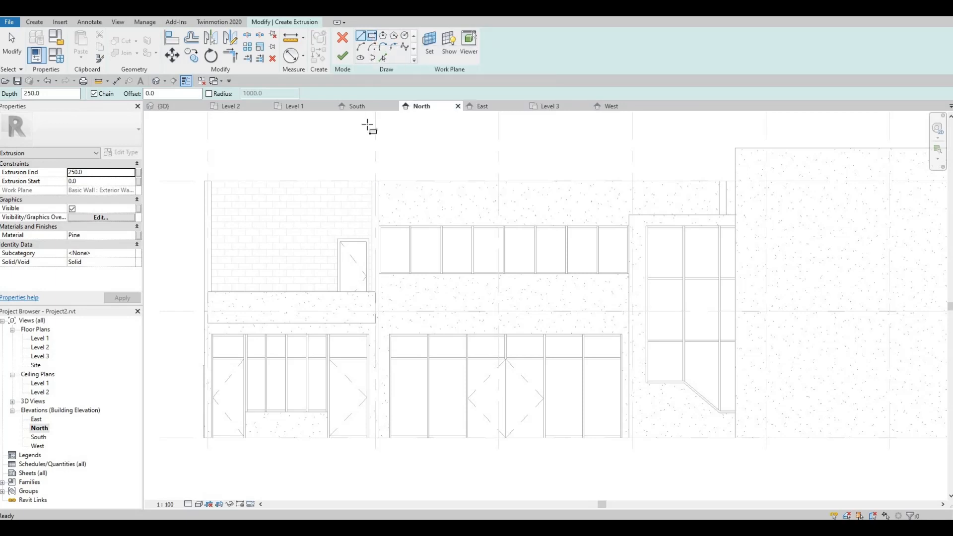
{"action": "left_click", "coordinate": [379, 181]}
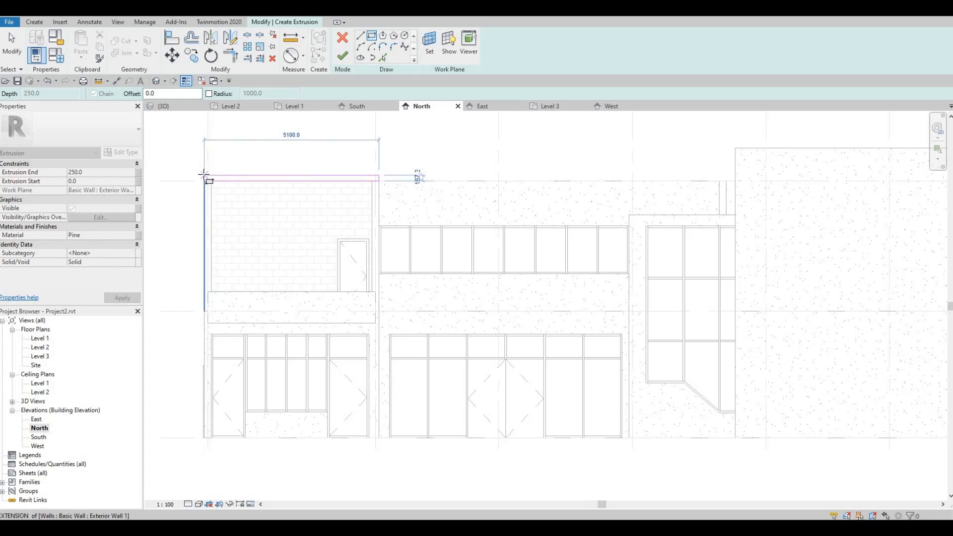
{"action": "left_click", "coordinate": [204, 174]}
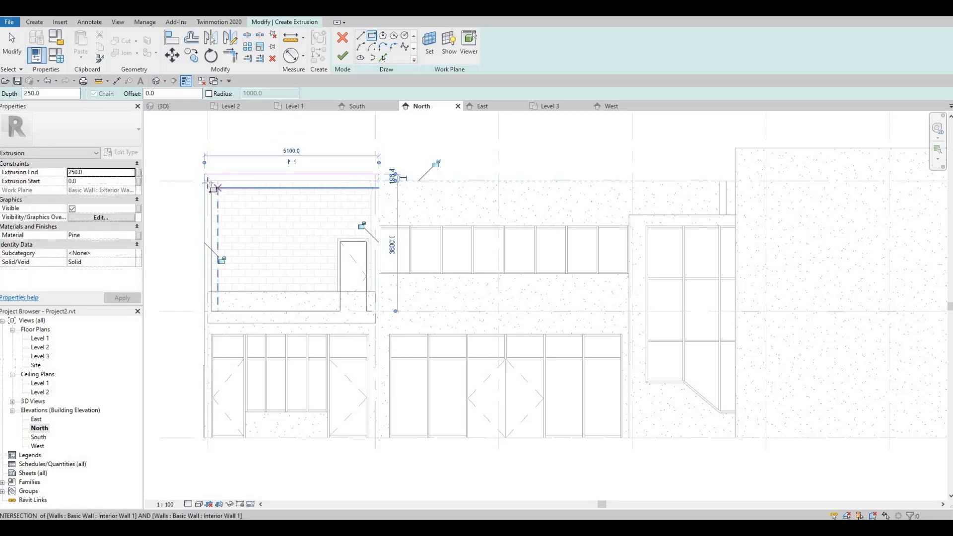
Step: Sketch a vertical rectangle 200 mm wide and about 4276 mm tall down the grid 7 side wall, starting beneath the top strip
{"action": "left_click", "coordinate": [204, 180]}
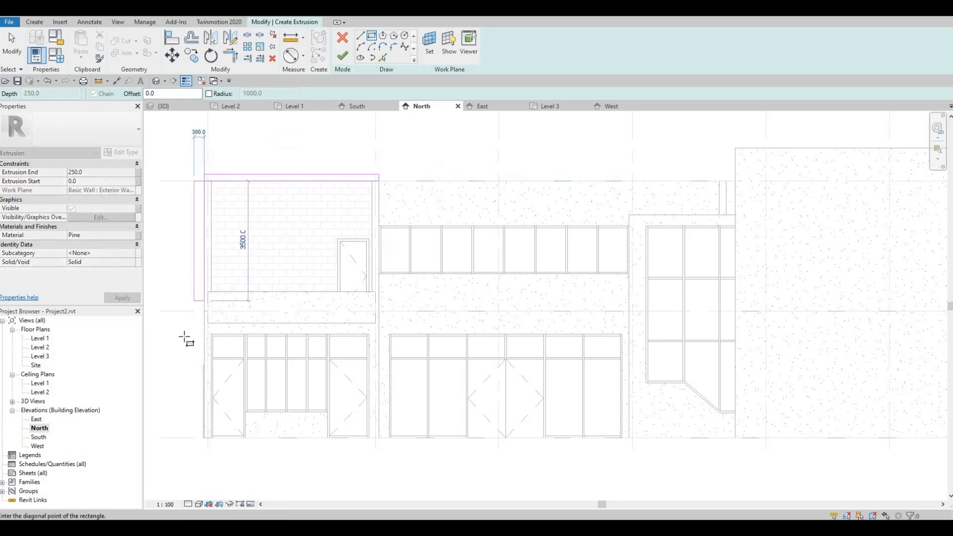
{"action": "left_click", "coordinate": [211, 327]}
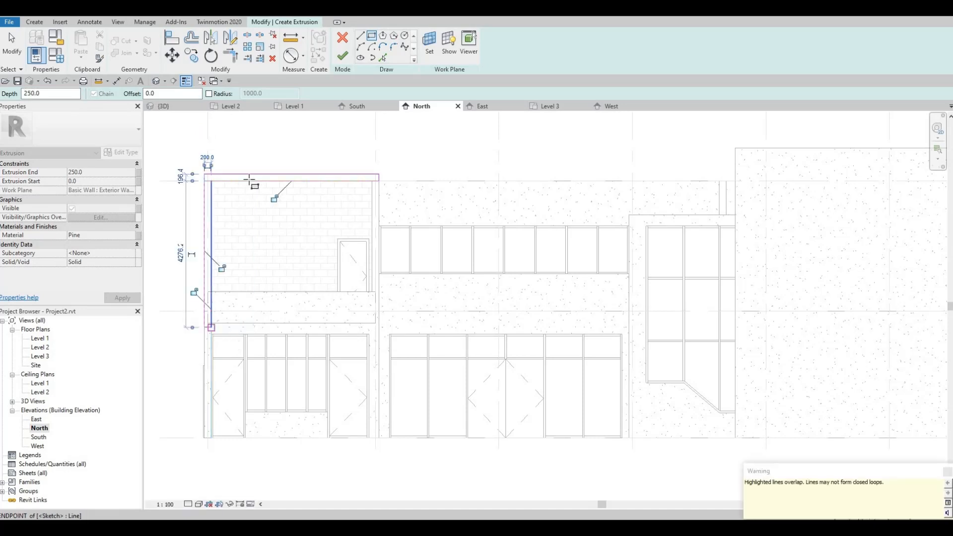
{"action": "key", "text": "Escape"}
{"action": "key", "text": "Escape"}
Step: Set the height of the sketch's top strip to 200 mm
{"action": "left_click", "coordinate": [254, 175]}
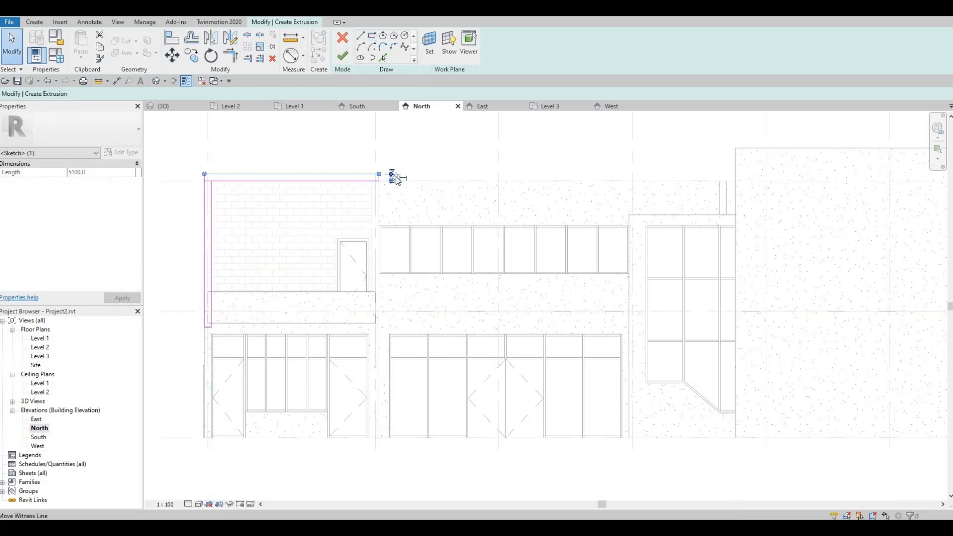
{"action": "scroll", "coordinate": [397, 177], "scroll_direction": "up", "scroll_amount": 5}
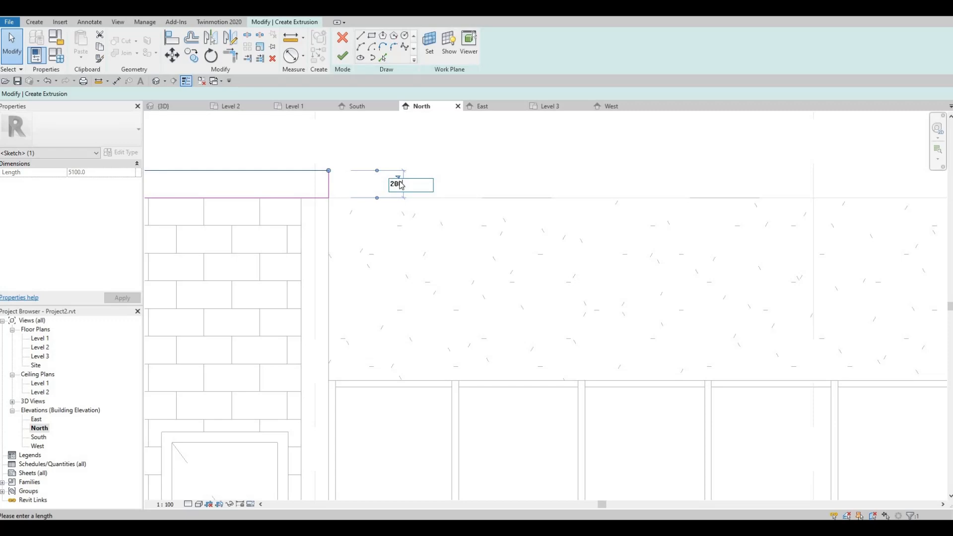
{"action": "key", "text": "Return"}
{"action": "key", "text": "Escape"}
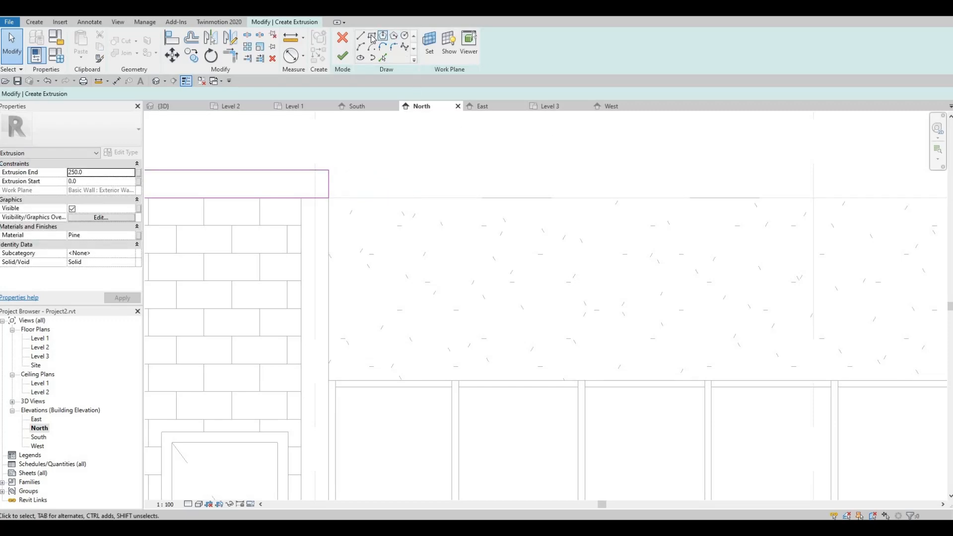
Step: Sketch a vertical rectangle about 4150 mm tall along the grid 6 side wall, from the top strip to the balcony parapet's base
{"action": "left_click", "coordinate": [328, 198]}
{"action": "mouse_move", "coordinate": [304, 474]}
{"action": "middle_mouse_down"}
{"action": "mouse_move", "coordinate": [391, 355]}
{"action": "mouse_move", "coordinate": [376, 375]}
{"action": "middle_mouse_up"}
{"action": "scroll", "coordinate": [376, 376], "scroll_direction": "down", "scroll_amount": 2}
{"action": "middle_click_drag", "start_coordinate": [363, 437], "coordinate": [406, 329]}
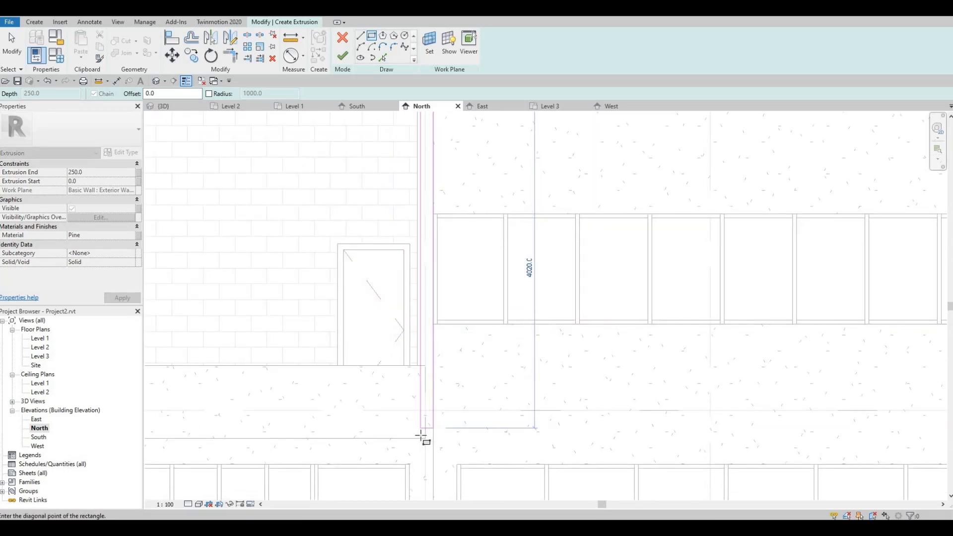
{"action": "left_click", "coordinate": [420, 427]}
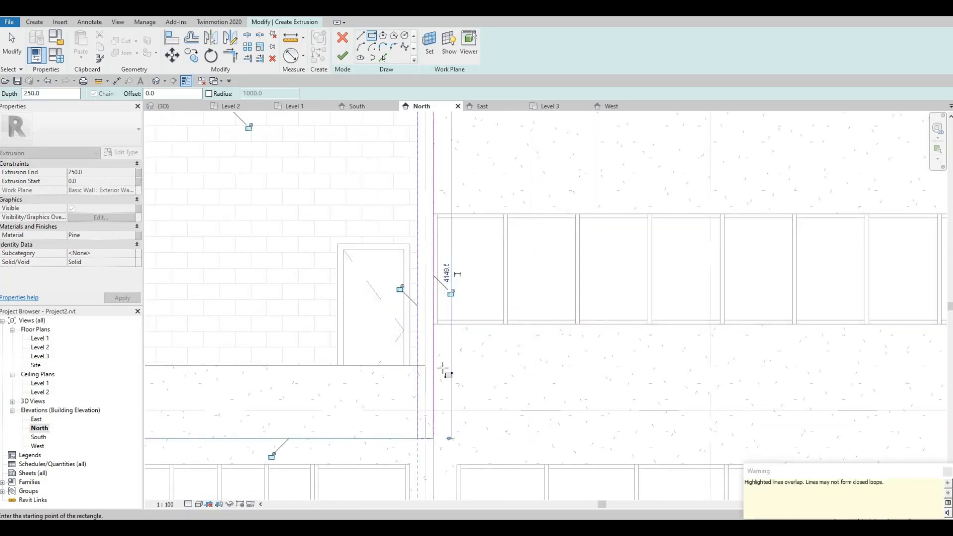
{"action": "scroll", "coordinate": [501, 209], "scroll_direction": "down", "scroll_amount": 1}
{"action": "key", "text": "Escape"}
{"action": "key", "text": "Escape"}
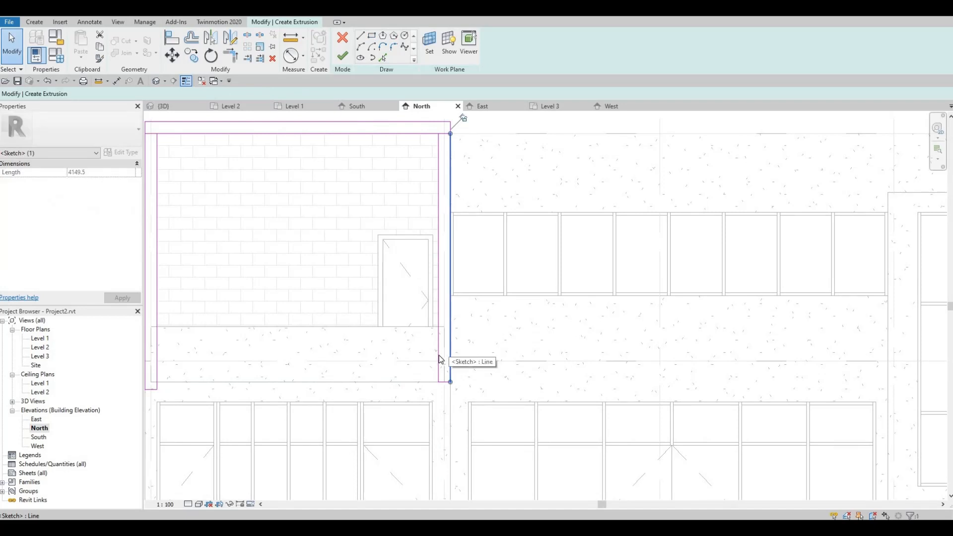
{"action": "left_click_drag", "start_coordinate": [448, 352], "coordinate": [439, 362]}
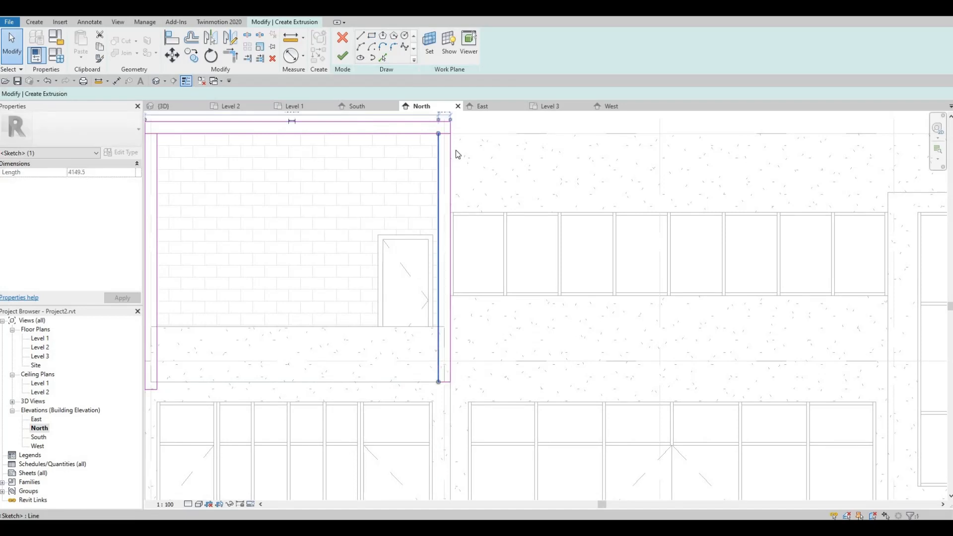
Step: Sketch a bottom rectangle 4700 mm long and about 127 mm high between the two side strips, below the balcony parapet
{"action": "middle_click_drag", "start_coordinate": [453, 215], "coordinate": [453, 292]}
{"action": "middle_click_drag", "start_coordinate": [334, 340], "coordinate": [442, 246]}
{"action": "scroll", "coordinate": [442, 246], "scroll_direction": "down", "scroll_amount": 1}
{"action": "key", "text": "Escape"}
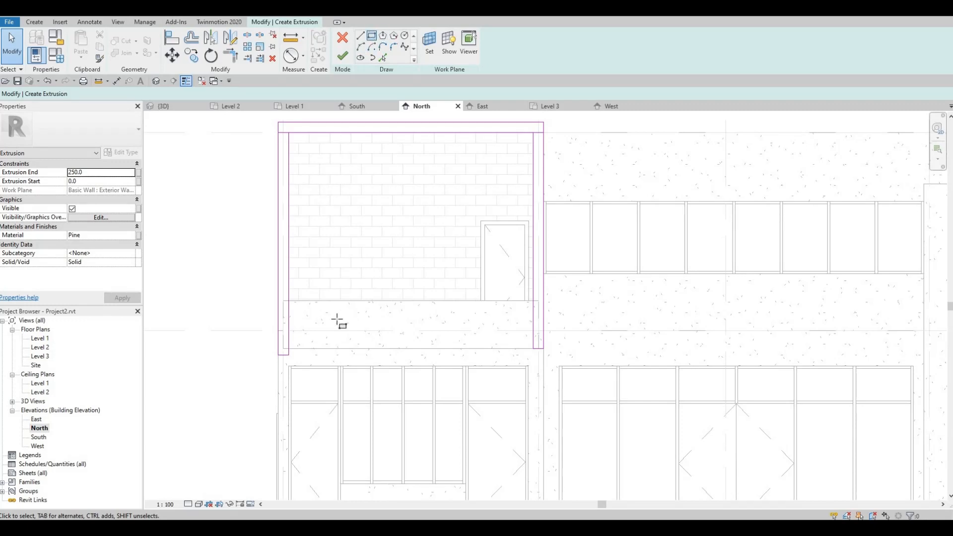
{"action": "left_click", "coordinate": [534, 361]}
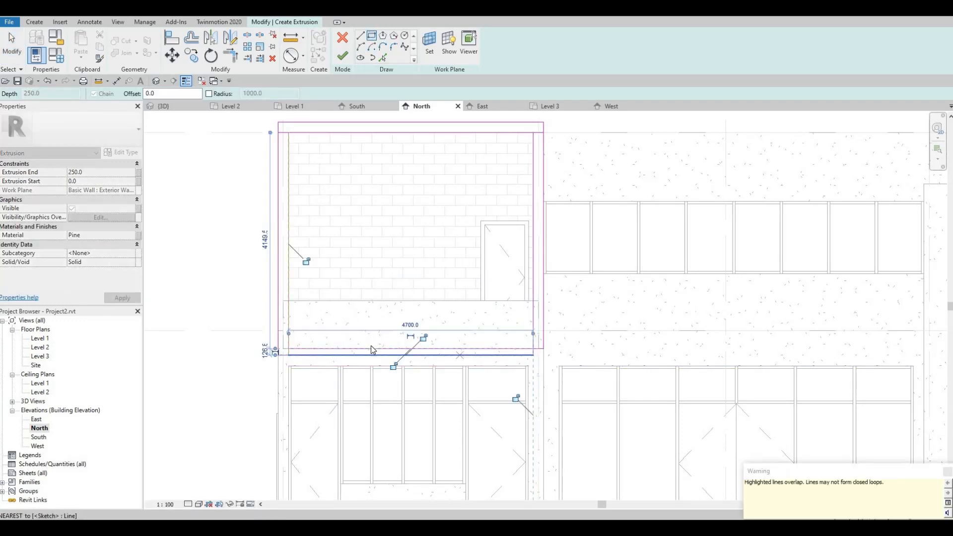
{"action": "scroll", "coordinate": [370, 346], "scroll_direction": "up", "scroll_amount": 2}
{"action": "key", "text": "Escape"}
{"action": "key", "text": "Escape"}
Step: Set the bottom strip's height to match the 200 mm width of the side strips
{"action": "left_click", "coordinate": [346, 356]}
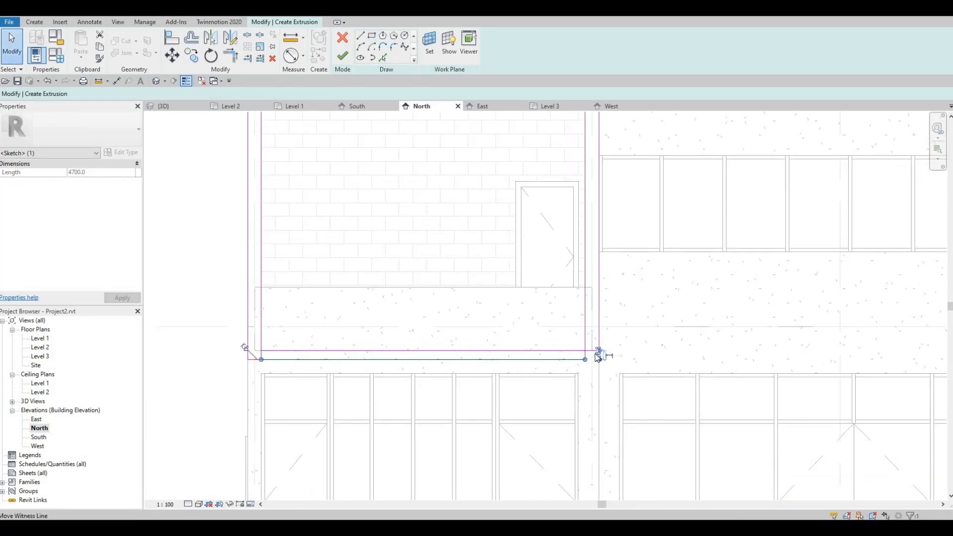
{"action": "scroll", "coordinate": [599, 357], "scroll_direction": "up", "scroll_amount": 4}
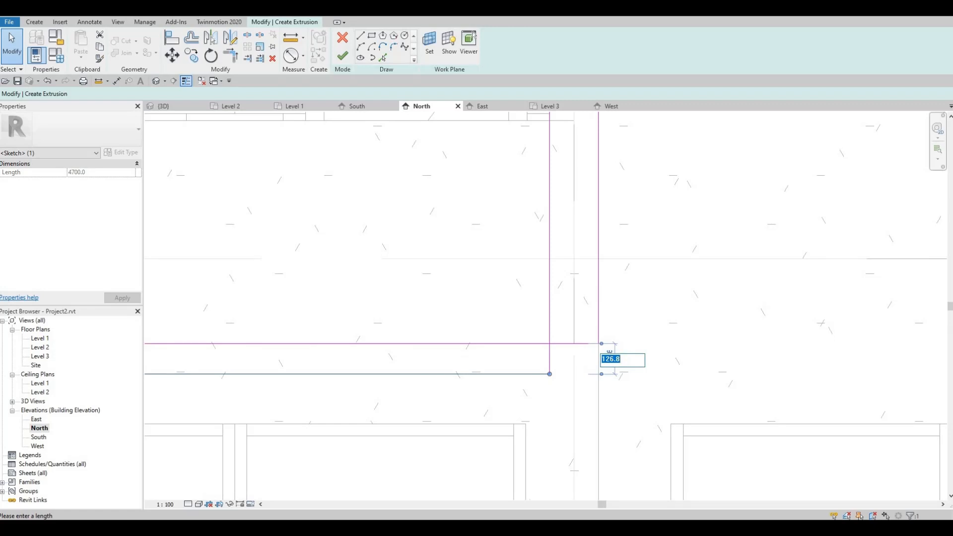
{"action": "key", "text": "Return"}
{"action": "left_click", "coordinate": [558, 368]}
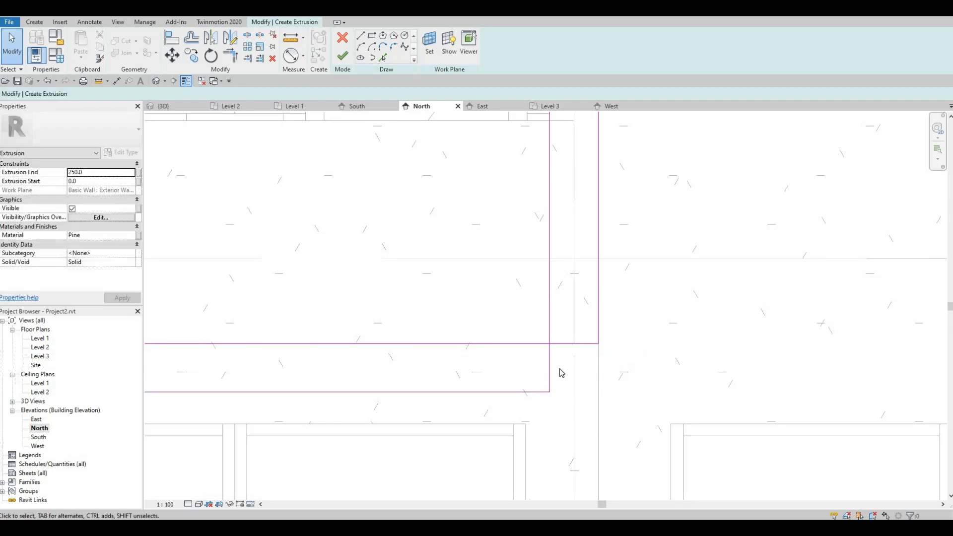
Step: Trim the outer and inner sketch lines into corners at the frame's lower grid 6 end and delete the leftover segments there
{"action": "scroll", "coordinate": [590, 358], "scroll_direction": "down", "scroll_amount": 1}
{"action": "middle_click_drag", "start_coordinate": [563, 366], "coordinate": [655, 350]}
{"action": "scroll", "coordinate": [635, 359], "scroll_direction": "down", "scroll_amount": 1}
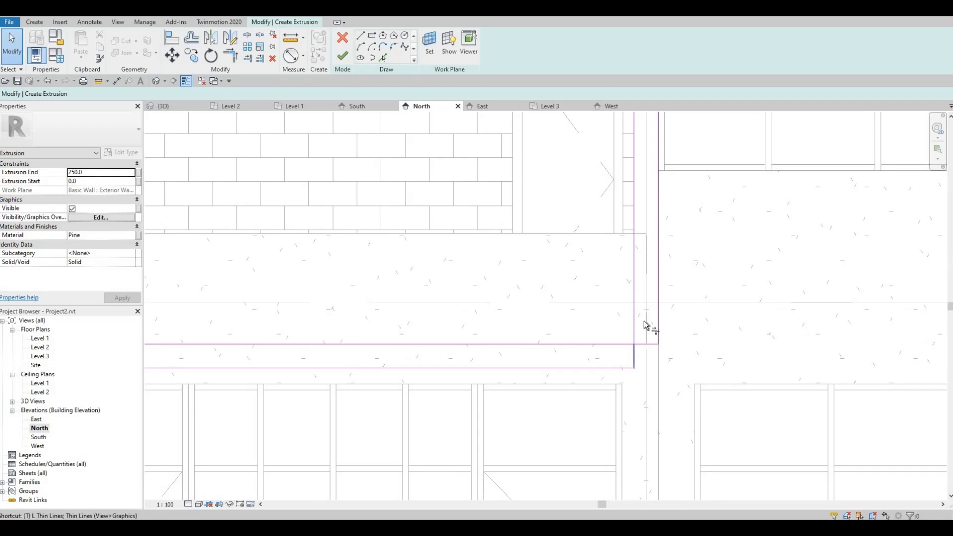
{"action": "key", "text": "t"}
{"action": "key", "text": "r"}
{"action": "left_click", "coordinate": [657, 312]}
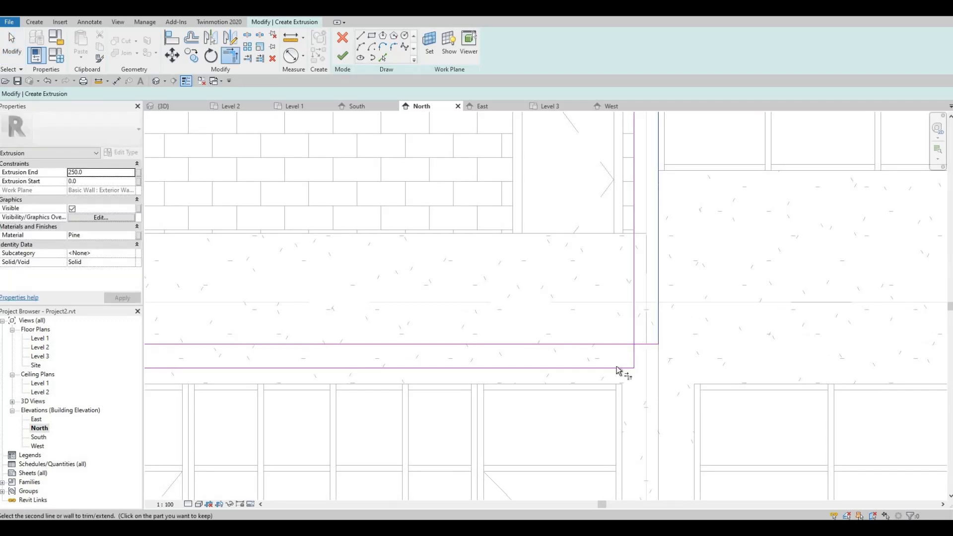
{"action": "left_click", "coordinate": [632, 326]}
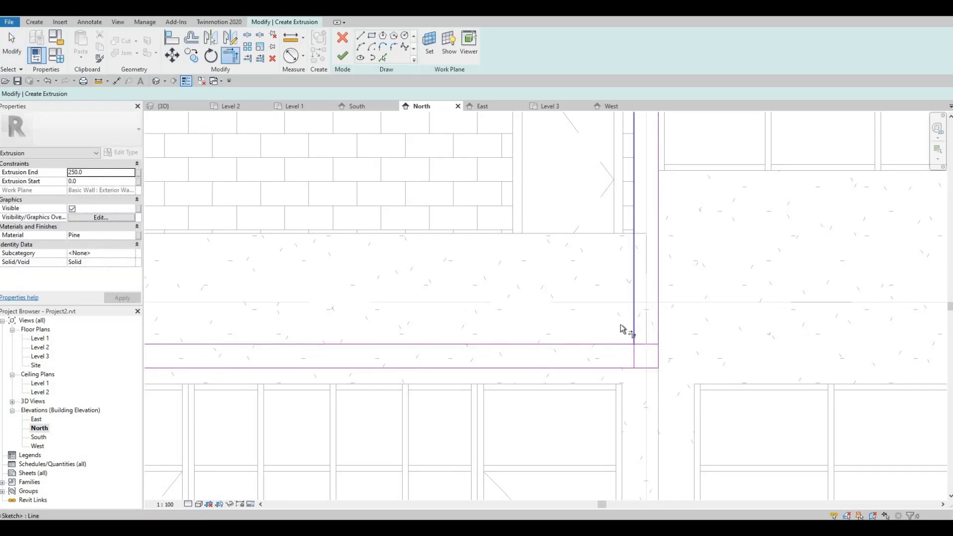
{"action": "left_click", "coordinate": [601, 345]}
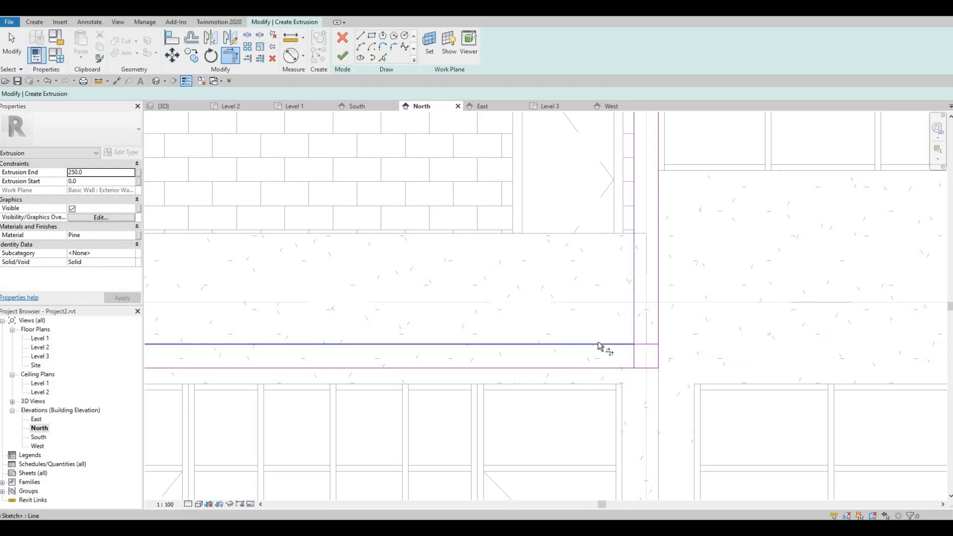
{"action": "left_click", "coordinate": [634, 326]}
{"action": "key", "text": "Escape"}
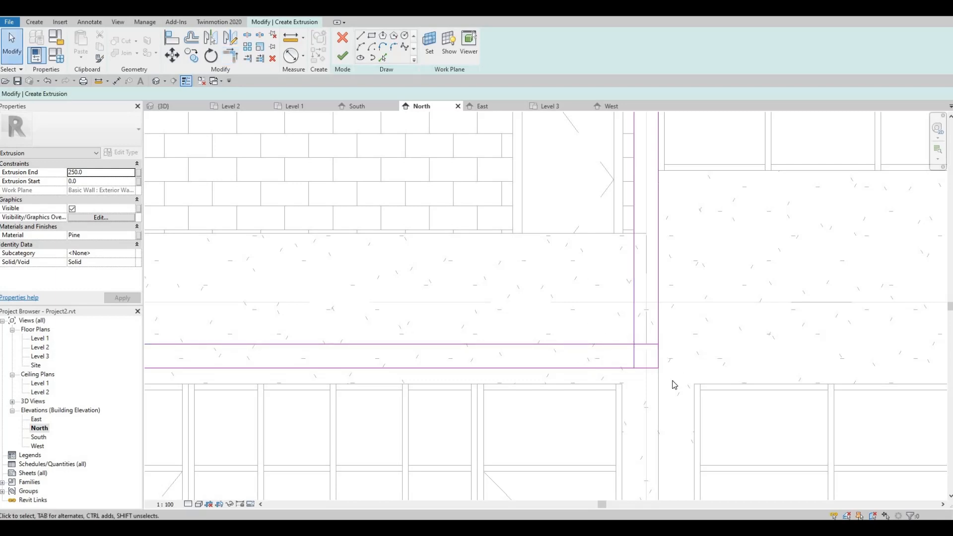
{"action": "left_click_drag", "start_coordinate": [590, 318], "coordinate": [668, 381]}
{"action": "key", "text": "Escape"}
Step: Trim the inner sketch lines into a corner at the frame's lower grid 7 end and delete the leftover segments there
{"action": "scroll", "coordinate": [689, 364], "scroll_direction": "up", "scroll_amount": 6}
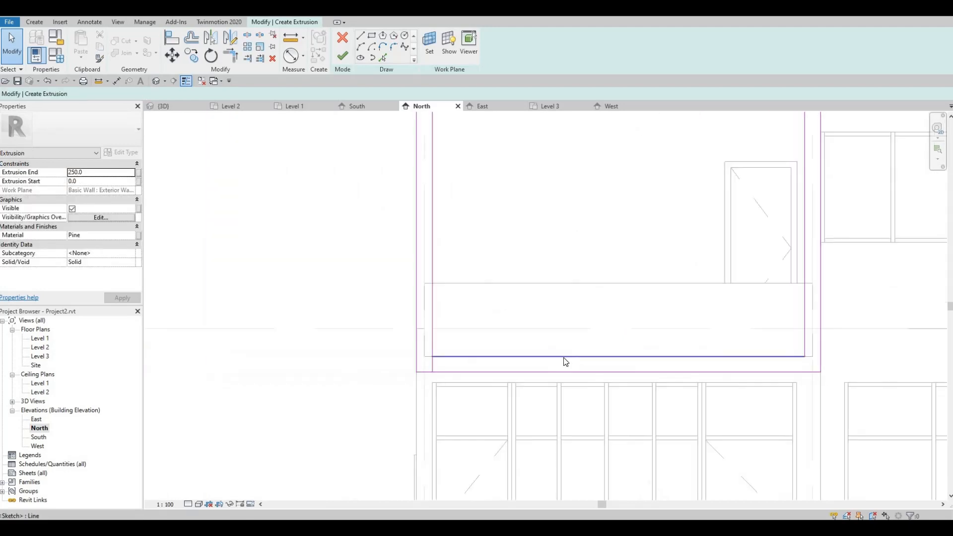
{"action": "key", "text": "t"}
{"action": "key", "text": "r"}
{"action": "left_click", "coordinate": [496, 357]}
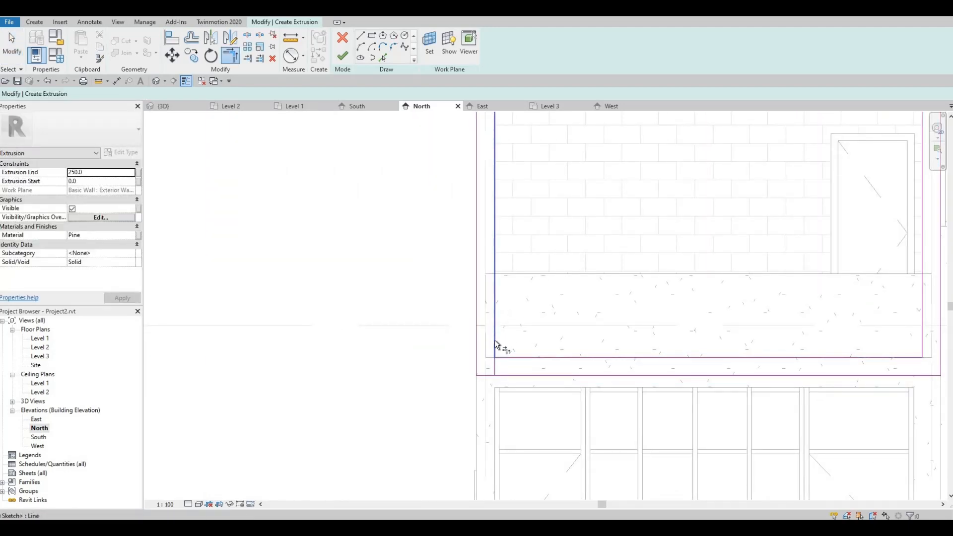
{"action": "left_click", "coordinate": [494, 341]}
{"action": "key", "text": "Escape"}
{"action": "left_click_drag", "start_coordinate": [451, 337], "coordinate": [527, 391]}
{"action": "key", "text": "Delete"}
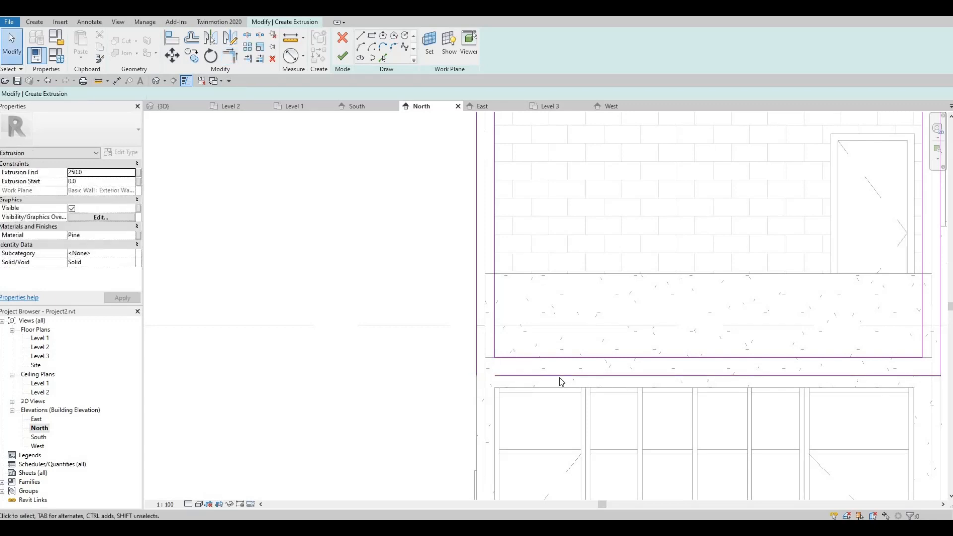
Step: Trim the outer vertical line and the bottom line into a closed corner at the frame's lower grid 7 end
{"action": "key", "text": "t"}
{"action": "key", "text": "r"}
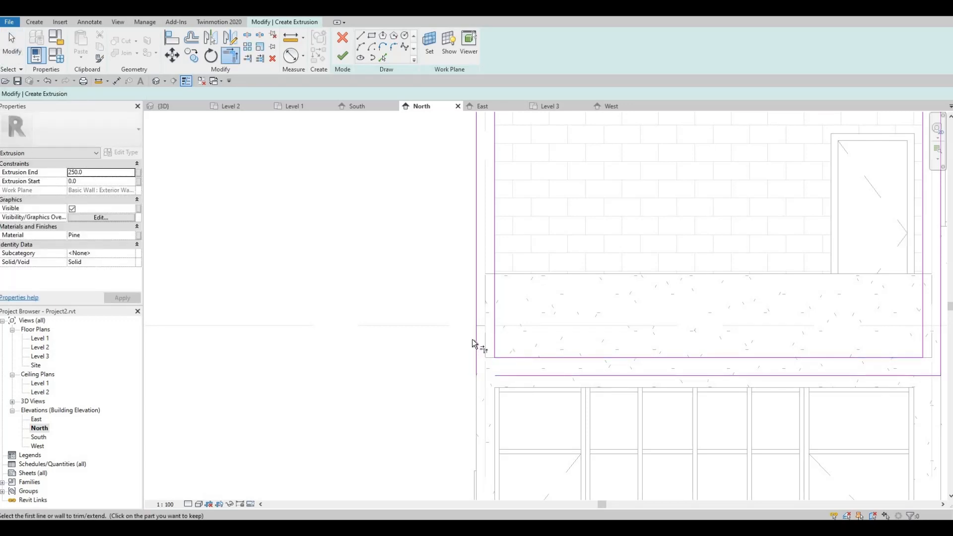
{"action": "left_click", "coordinate": [475, 336]}
{"action": "left_click", "coordinate": [526, 375]}
Step: Trim the frame sketch's inner top line with both inner vertical lines into closed corners
{"action": "middle_click_drag", "start_coordinate": [540, 192], "coordinate": [518, 455]}
{"action": "left_click", "coordinate": [483, 242]}
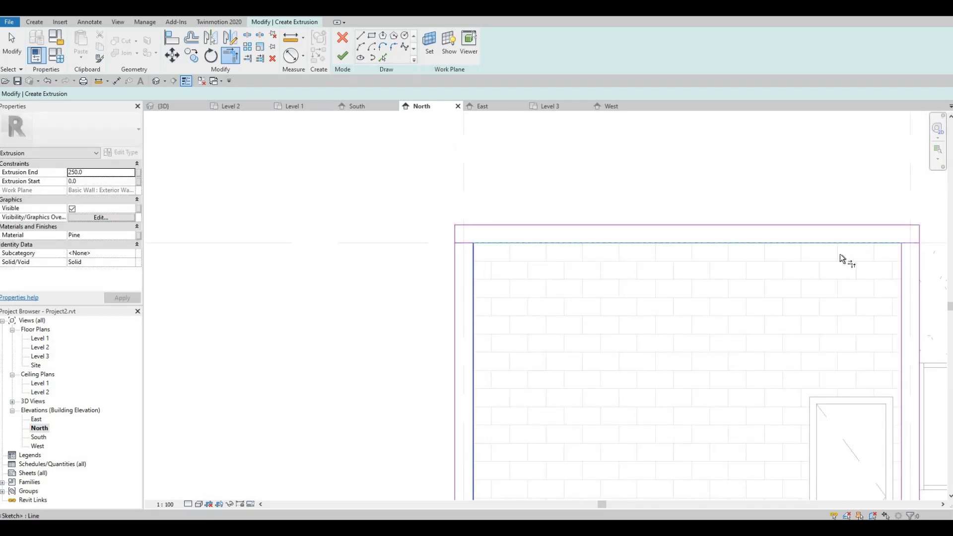
{"action": "left_click", "coordinate": [885, 241]}
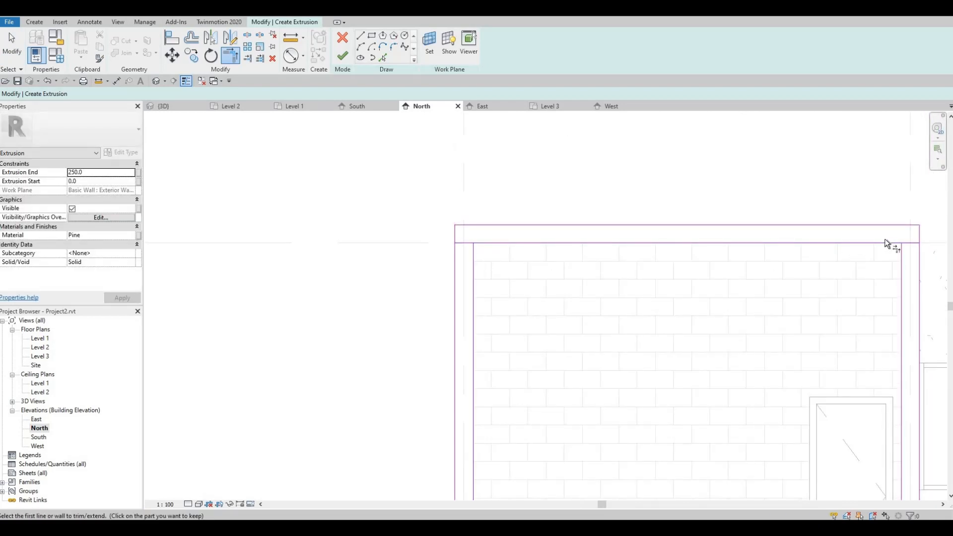
{"action": "left_click", "coordinate": [903, 259]}
{"action": "middle_click_drag", "start_coordinate": [901, 302], "coordinate": [674, 295]}
{"action": "key", "text": "Escape"}
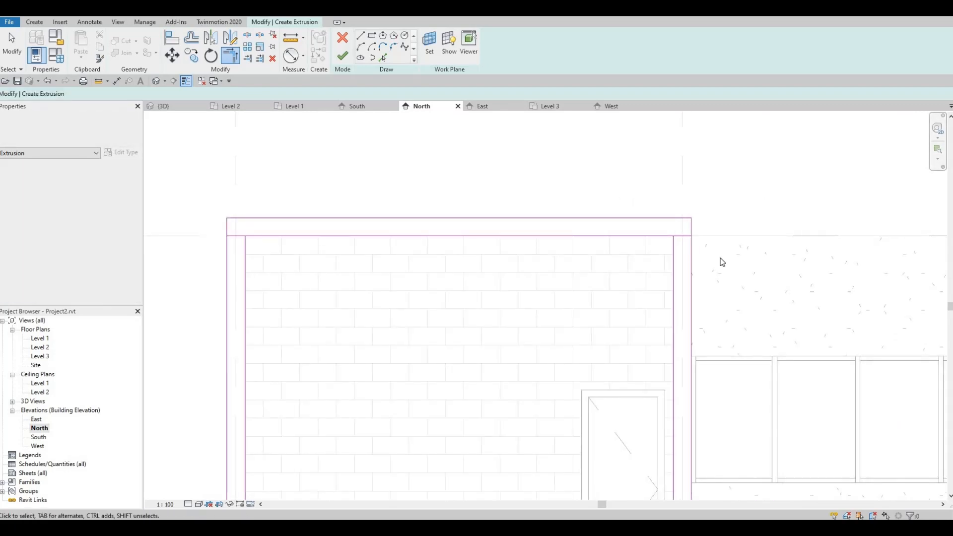
Step: Delete the leftover outer line segments at both upper corners of the frame sketch
{"action": "left_click_drag", "start_coordinate": [619, 189], "coordinate": [720, 259]}
{"action": "key", "text": "Delete"}
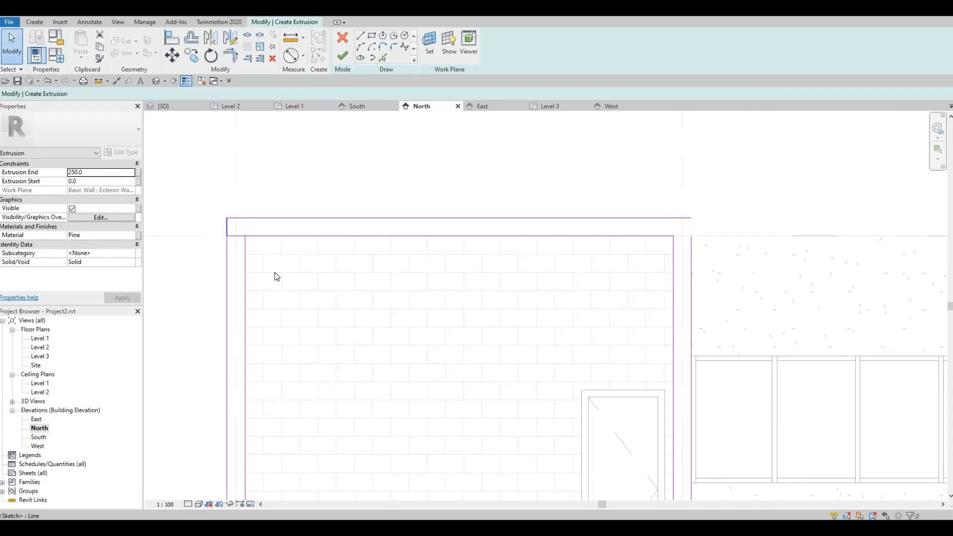
{"action": "left_click_drag", "start_coordinate": [208, 200], "coordinate": [278, 276]}
{"action": "key", "text": "Delete"}
Step: Trim the outer top line with both outer vertical lines into closed corners and finish the extrusion sketch
{"action": "middle_click_drag", "start_coordinate": [303, 306], "coordinate": [240, 239]}
{"action": "scroll", "coordinate": [240, 239], "scroll_direction": "down", "scroll_amount": 2}
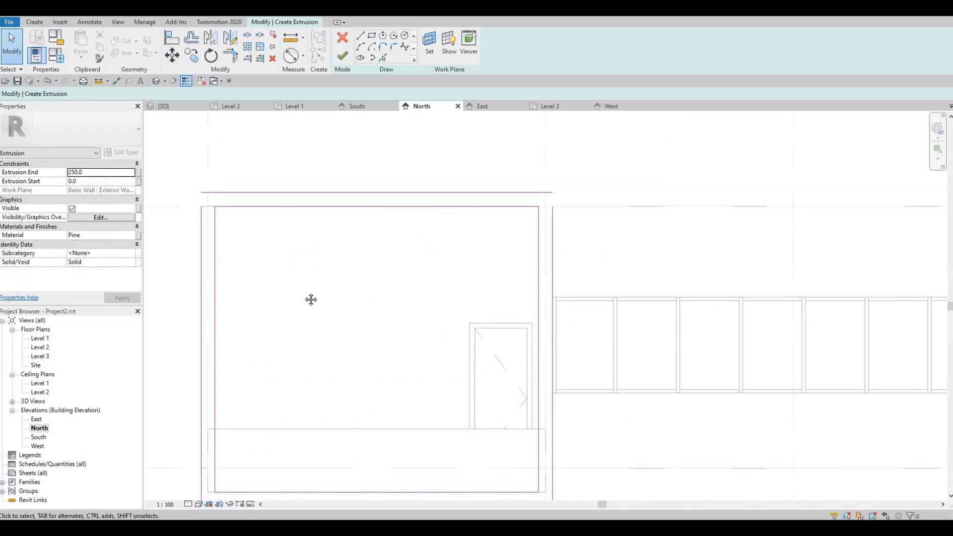
{"action": "middle_click_drag", "start_coordinate": [310, 299], "coordinate": [304, 288]}
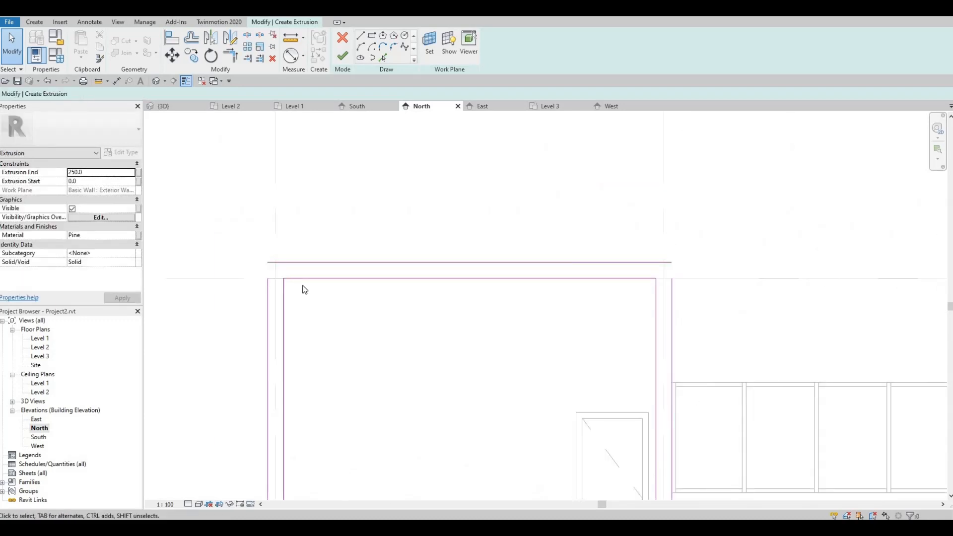
{"action": "left_click", "coordinate": [273, 295]}
{"action": "key", "text": "t"}
{"action": "key", "text": "r"}
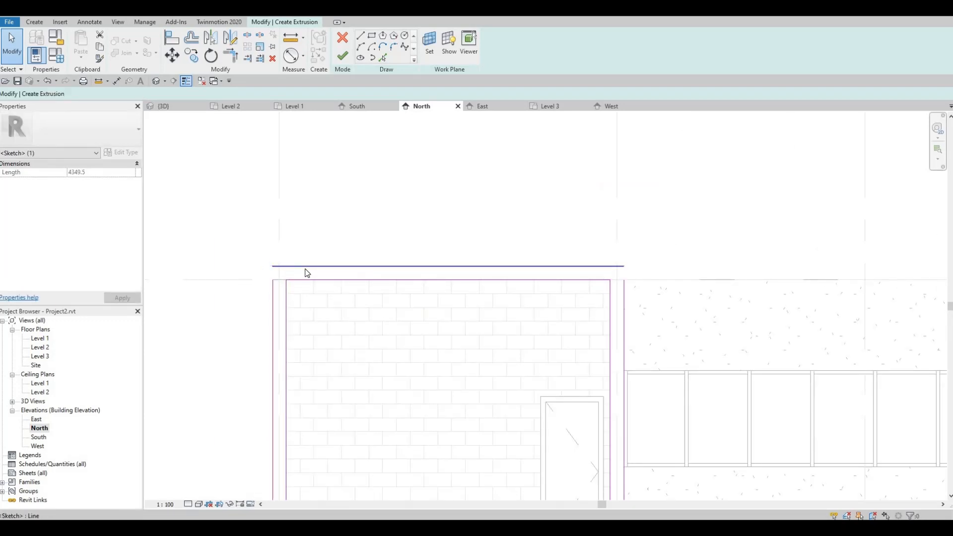
{"action": "left_click", "coordinate": [299, 268]}
{"action": "left_click", "coordinate": [276, 294]}
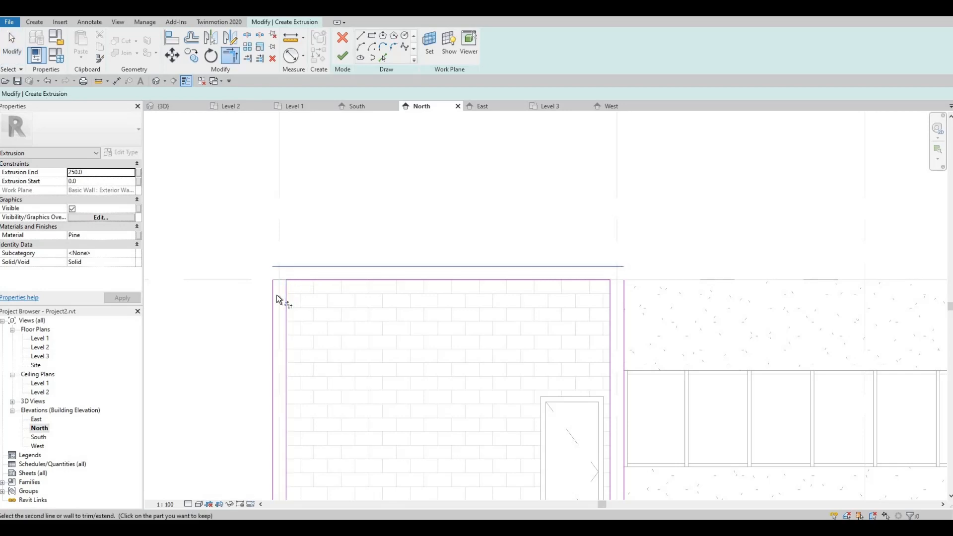
{"action": "left_click", "coordinate": [600, 267]}
{"action": "left_click", "coordinate": [618, 297]}
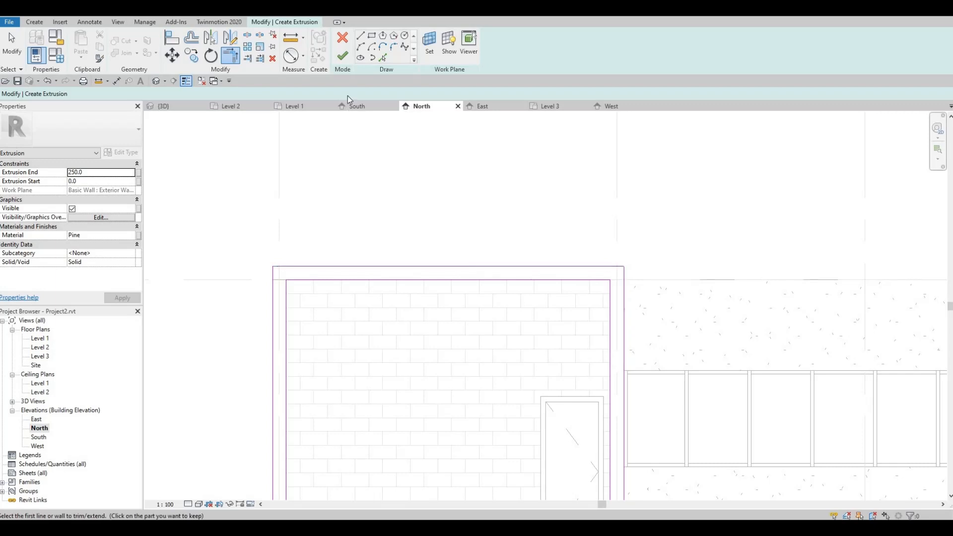
{"action": "left_click", "coordinate": [342, 56]}
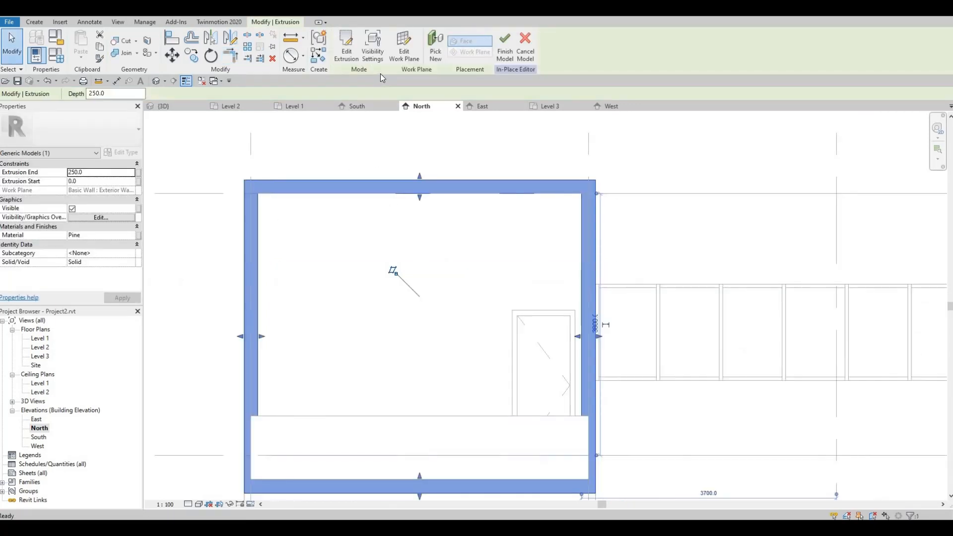
Step: Assign the Softwood, Lumber material to the frame extrusion and finish the in-place model
{"action": "left_click", "coordinate": [133, 236]}
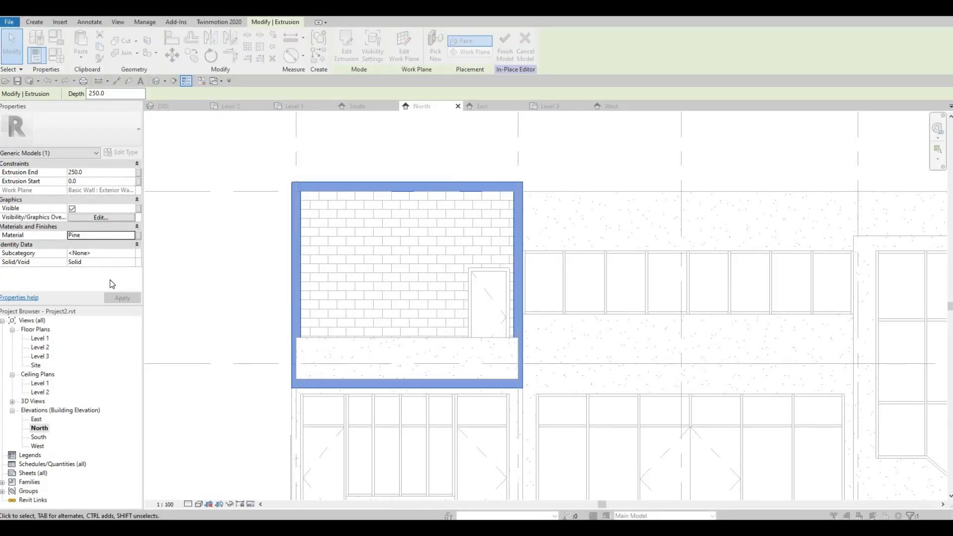
{"action": "scroll", "coordinate": [303, 251], "scroll_direction": "down", "scroll_amount": 4}
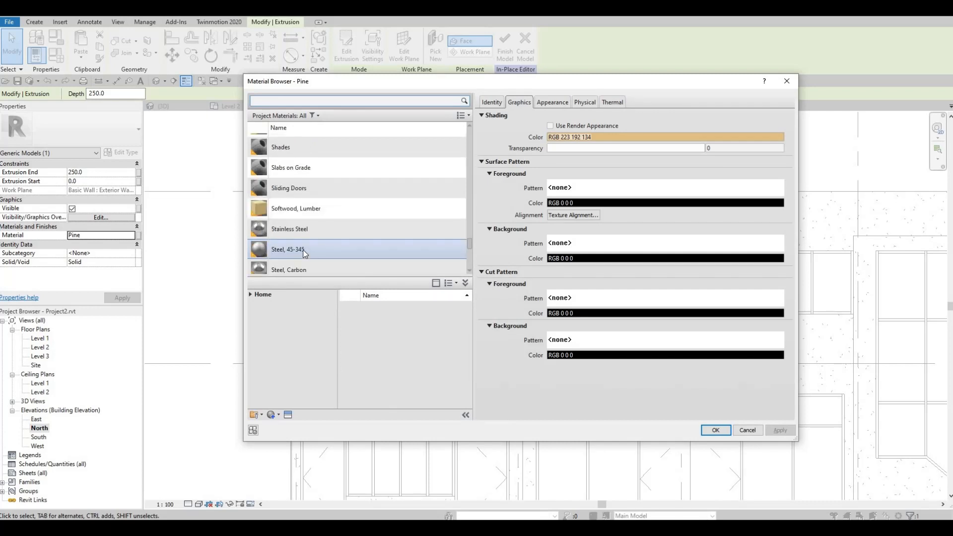
{"action": "left_click", "coordinate": [306, 217]}
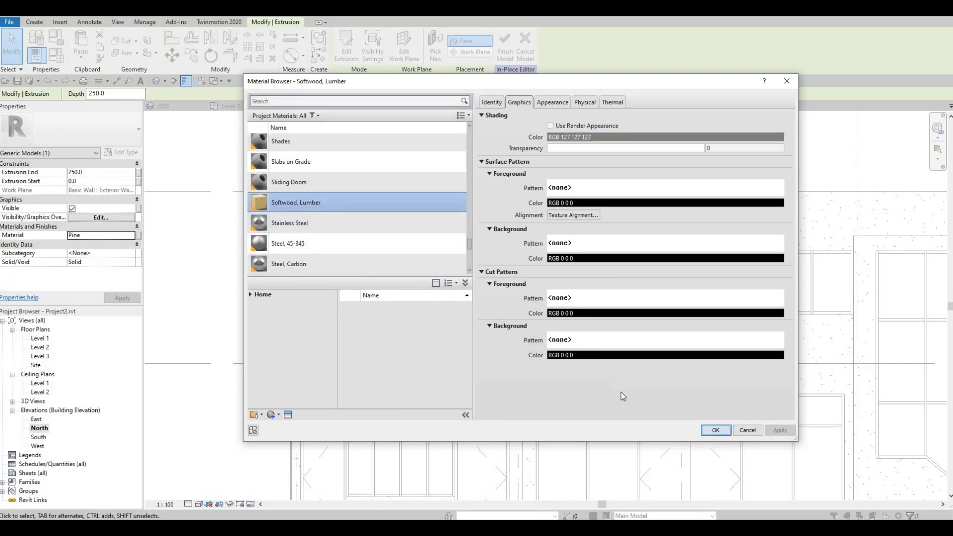
{"action": "key", "text": "Return"}
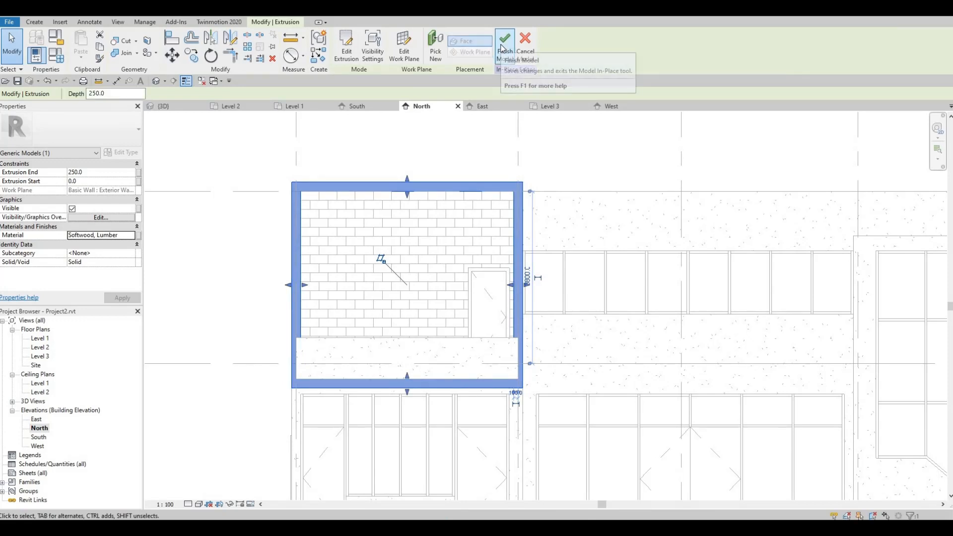
{"action": "left_click", "coordinate": [503, 47]}
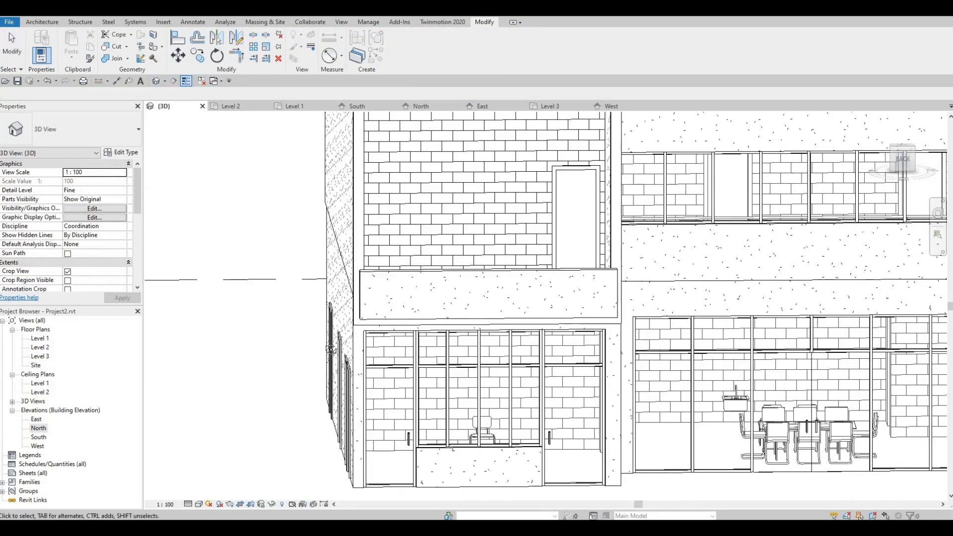
Step: In the 3D view, stretch the frame's front face outward until it projects past the balcony parapet wall
{"action": "middle_click_drag", "start_coordinate": [263, 278], "coordinate": [308, 284], "text": "shift"}
{"action": "scroll", "coordinate": [306, 283], "scroll_direction": "down", "scroll_amount": 2}
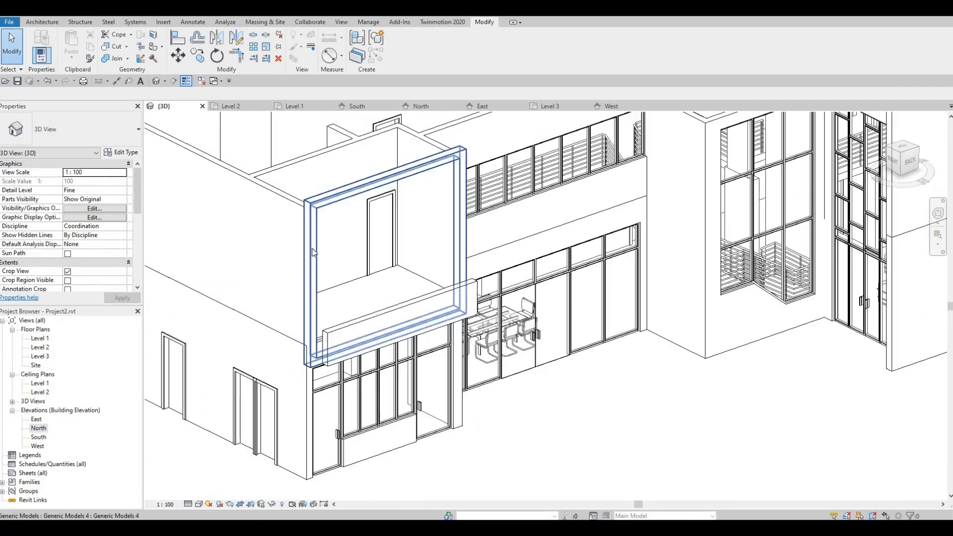
{"action": "left_click", "coordinate": [312, 258]}
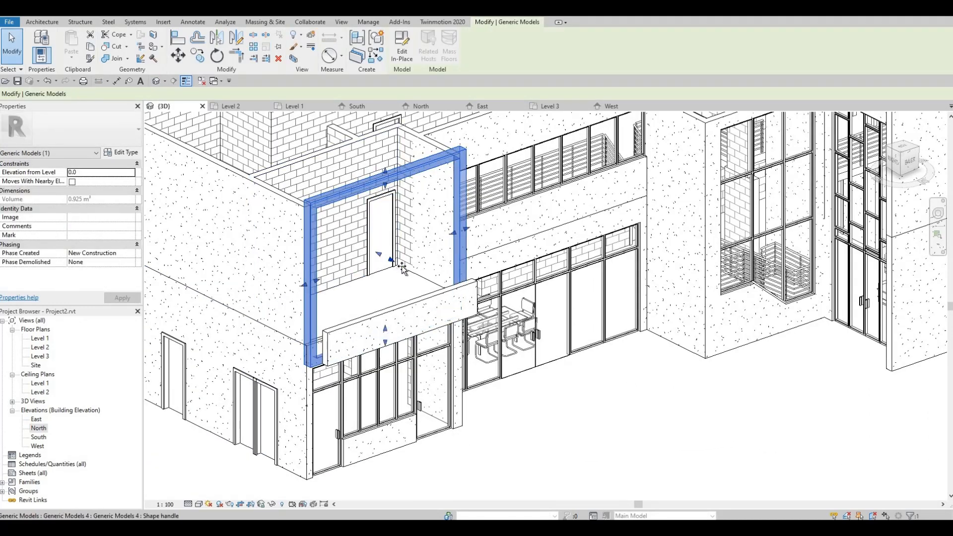
{"action": "left_click_drag", "start_coordinate": [402, 268], "coordinate": [425, 279]}
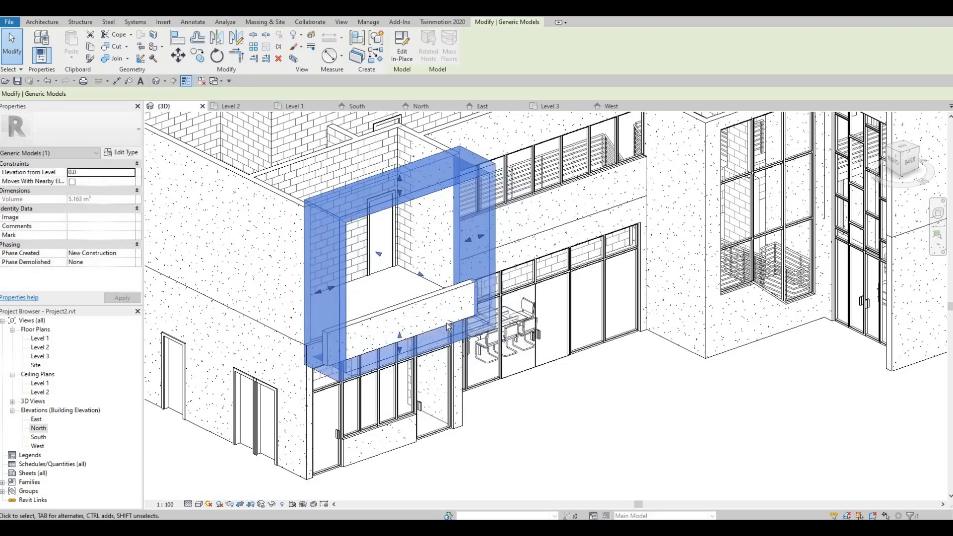
{"action": "key", "text": "Escape"}
{"action": "middle_click_drag", "start_coordinate": [416, 292], "coordinate": [435, 253], "text": "shift"}
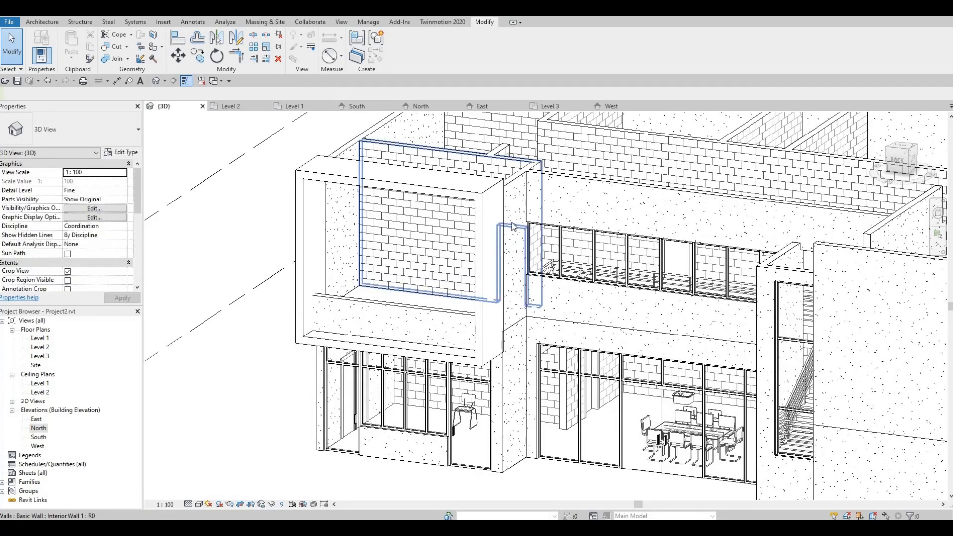
{"action": "left_click", "coordinate": [483, 230]}
{"action": "middle_click_drag", "start_coordinate": [475, 266], "coordinate": [468, 296], "text": "shift"}
{"action": "middle_click_drag", "start_coordinate": [414, 278], "coordinate": [308, 298], "text": "shift"}
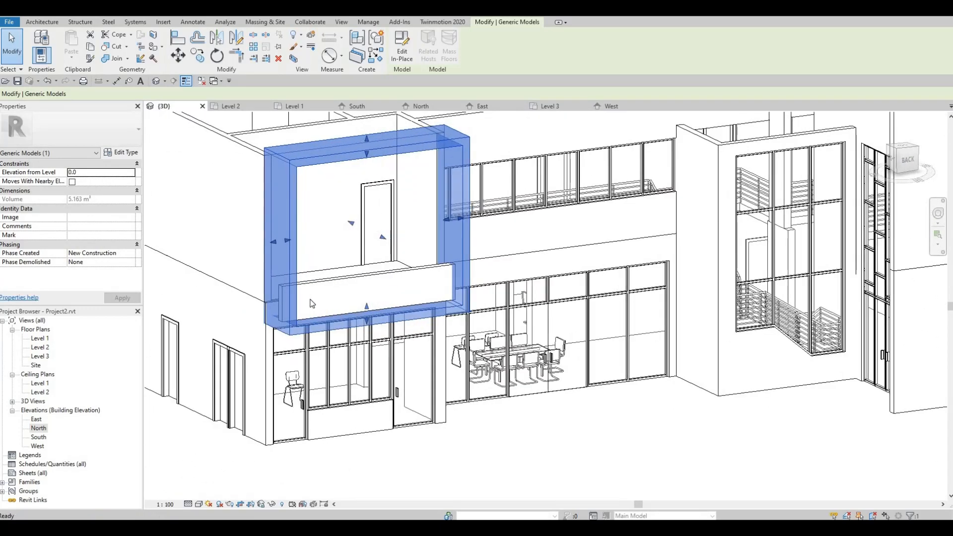
{"action": "scroll", "coordinate": [278, 268], "scroll_direction": "up", "scroll_amount": 8}
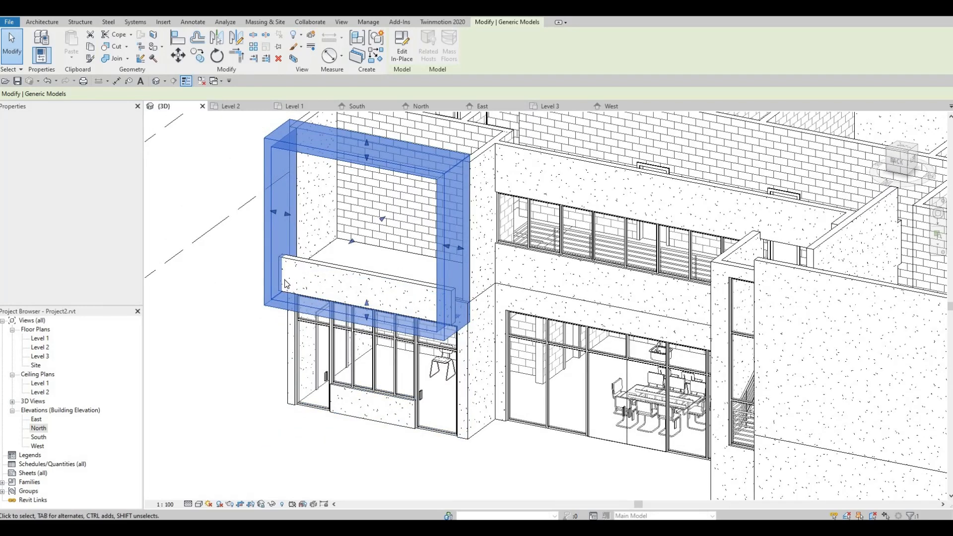
{"action": "key", "text": "Escape"}
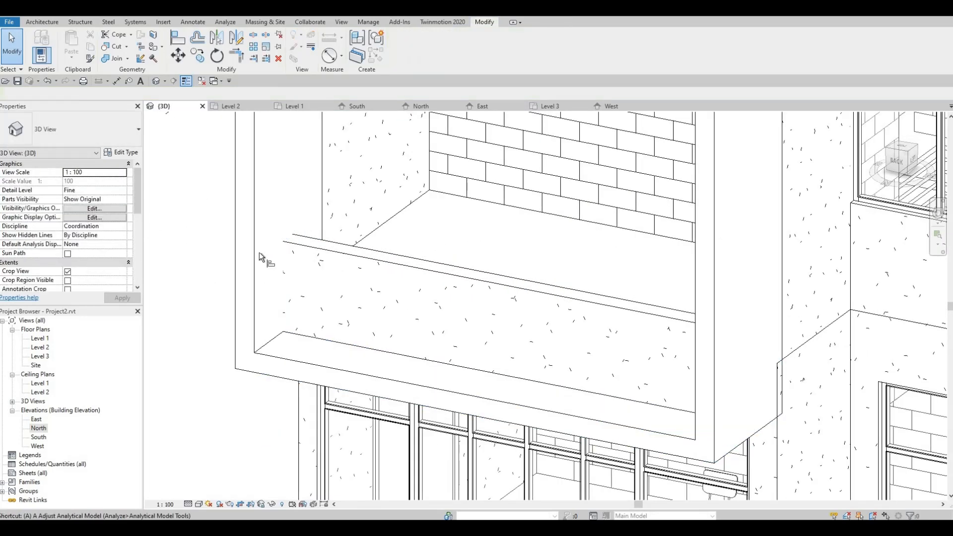
{"action": "key", "text": "l"}
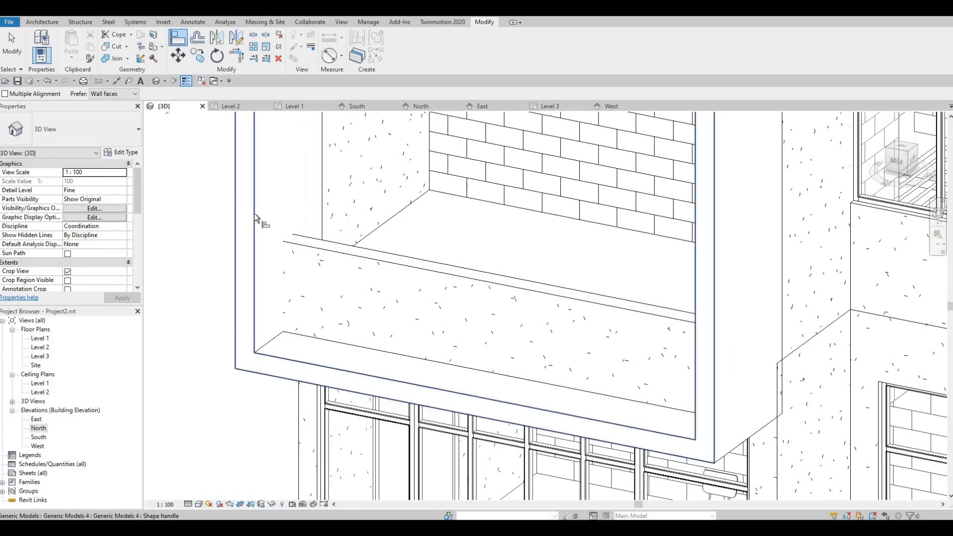
{"action": "left_click", "coordinate": [276, 240]}
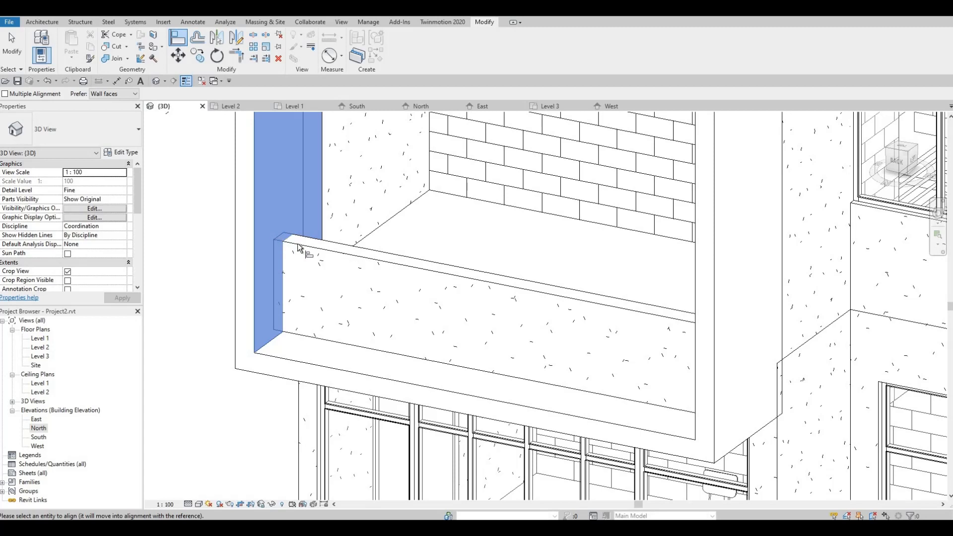
{"action": "key", "text": "Escape"}
{"action": "key", "text": "Escape"}
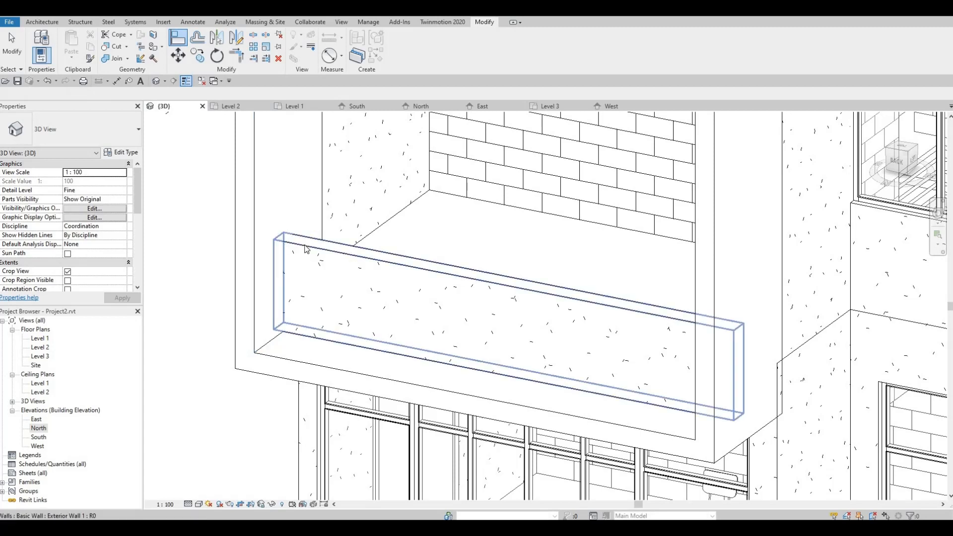
Step: Edit the parapet wall's profile and align its edge at the building's outer corner to the frame's inner face, removing the conflicting constraints
{"action": "double_click", "coordinate": [299, 252]}
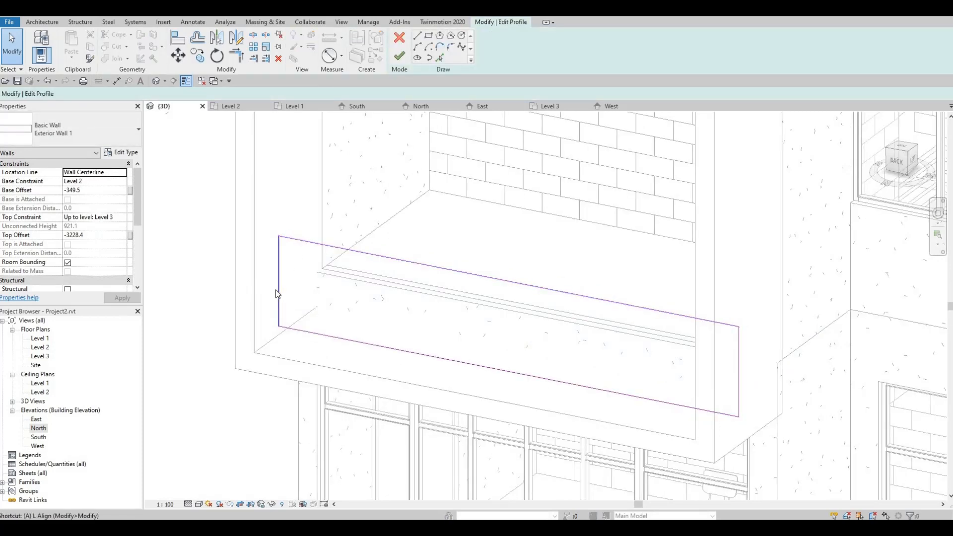
{"action": "key", "text": "a"}
{"action": "key", "text": "l"}
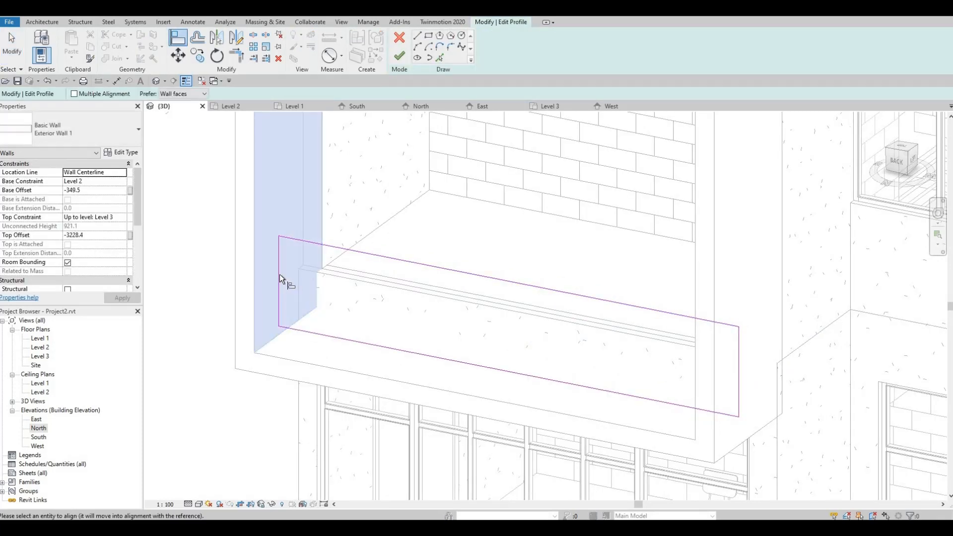
{"action": "left_click", "coordinate": [279, 274]}
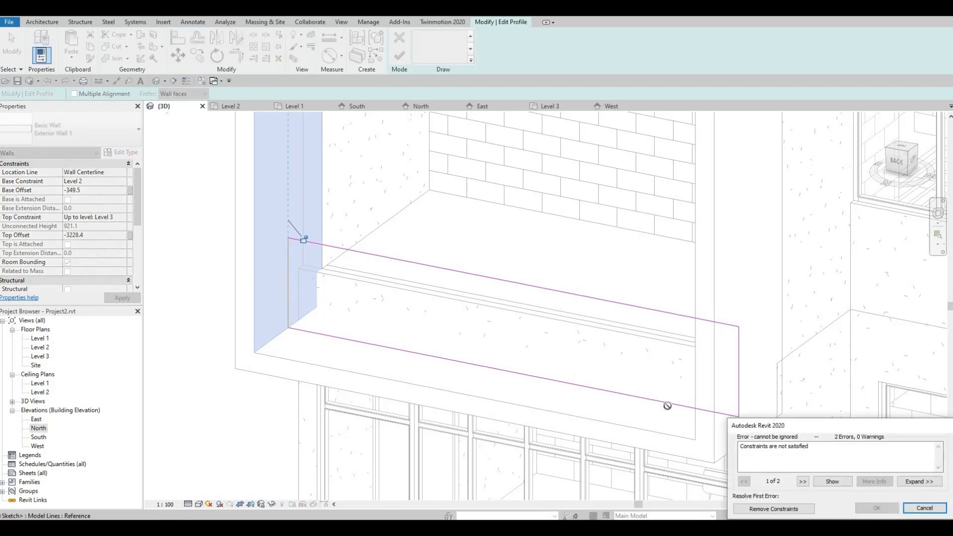
{"action": "left_click", "coordinate": [773, 508]}
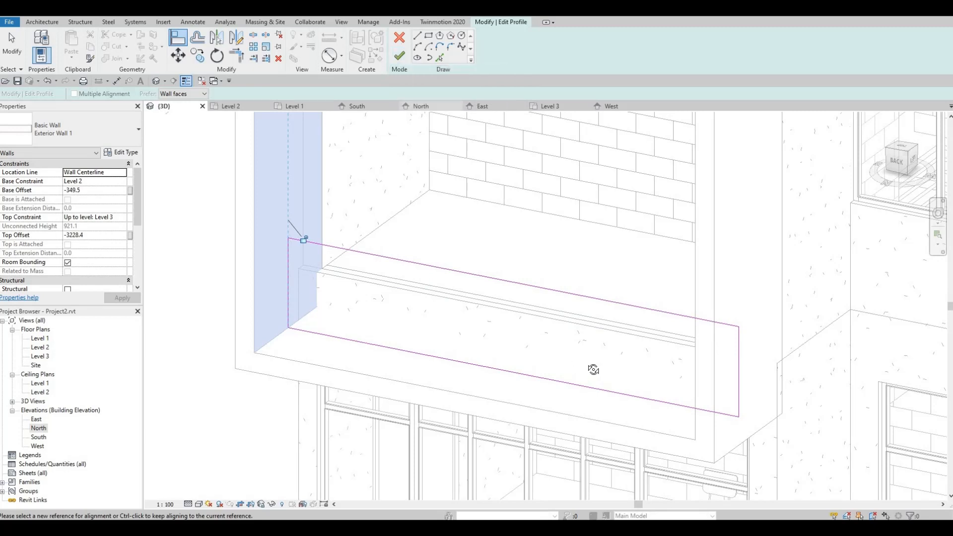
Step: Align the profile's opposite edge to the frame's other inner face, removing the conflicting constraints, and finish the parapet wall's profile
{"action": "mouse_move", "coordinate": [594, 370]}
{"action": "middle_mouse_down", "text": "shift"}
{"action": "mouse_move", "coordinate": [685, 328]}
{"action": "mouse_move", "coordinate": [604, 389]}
{"action": "mouse_move", "coordinate": [597, 380]}
{"action": "middle_mouse_up", "text": "shift"}
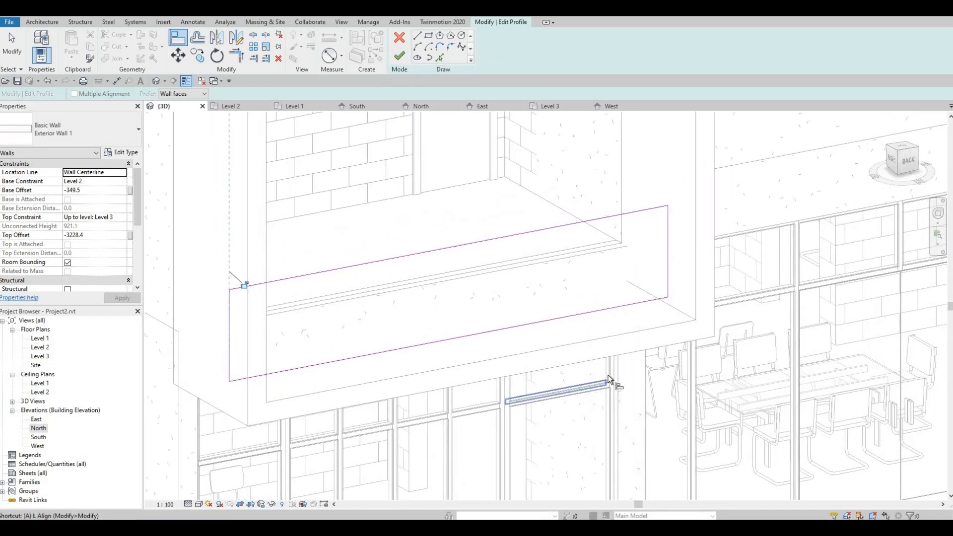
{"action": "key", "text": "Escape"}
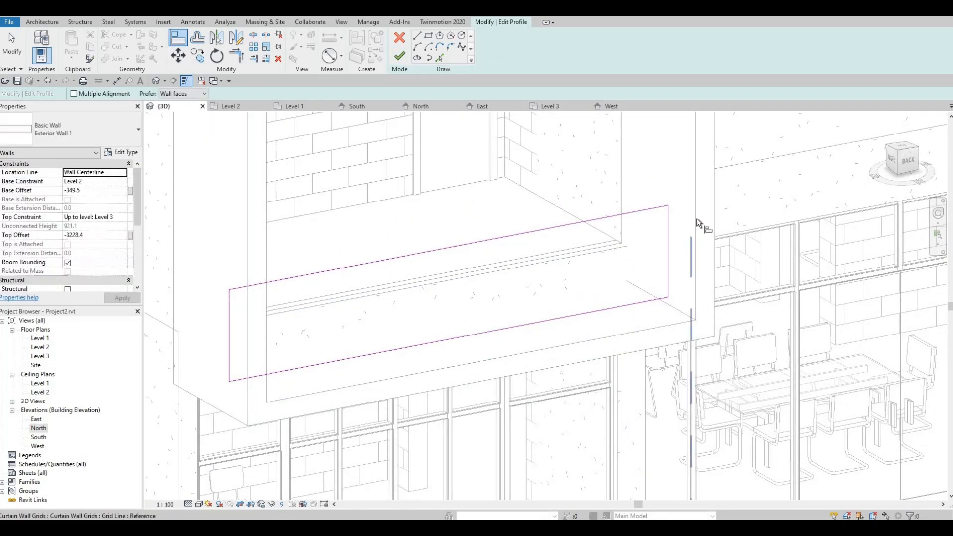
{"action": "left_click", "coordinate": [672, 230]}
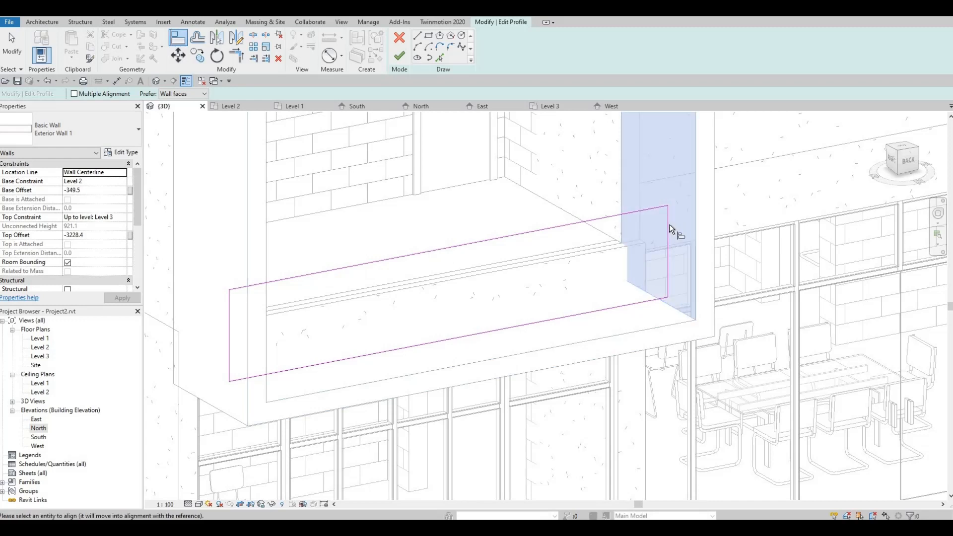
{"action": "left_click", "coordinate": [668, 253]}
{"action": "left_click", "coordinate": [779, 511]}
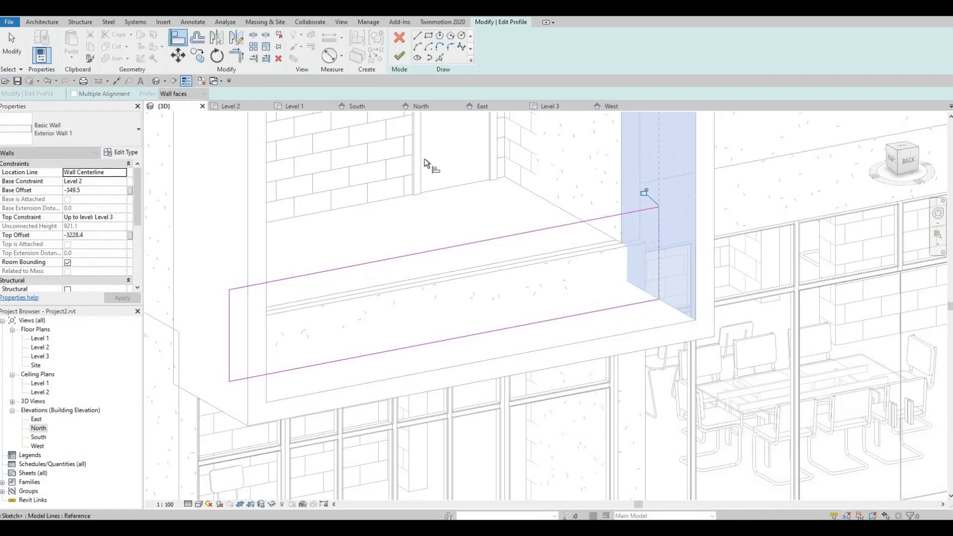
{"action": "left_click", "coordinate": [400, 56]}
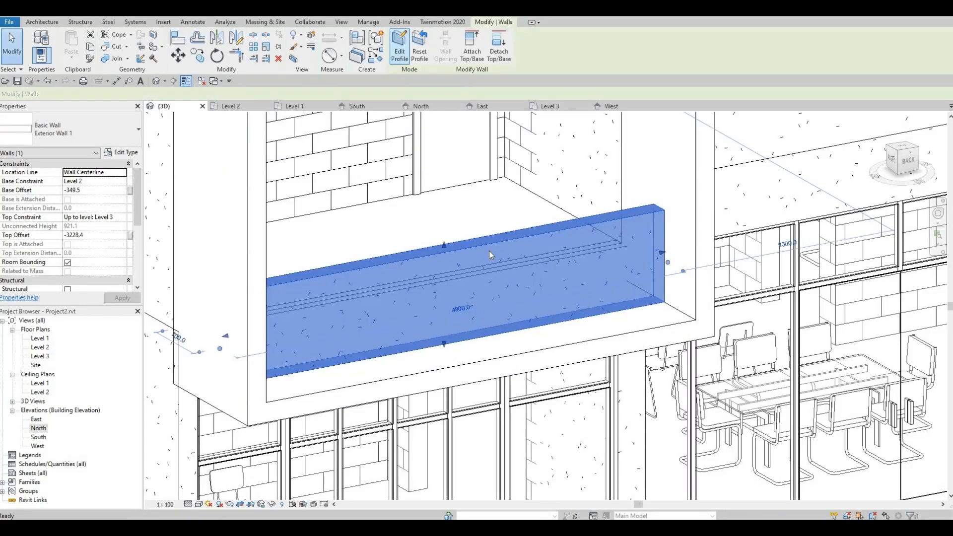
{"action": "key", "text": "Escape"}
{"action": "scroll", "coordinate": [482, 355], "scroll_direction": "up", "scroll_amount": 3}
{"action": "middle_click_drag", "start_coordinate": [483, 355], "coordinate": [493, 348], "text": "shift"}
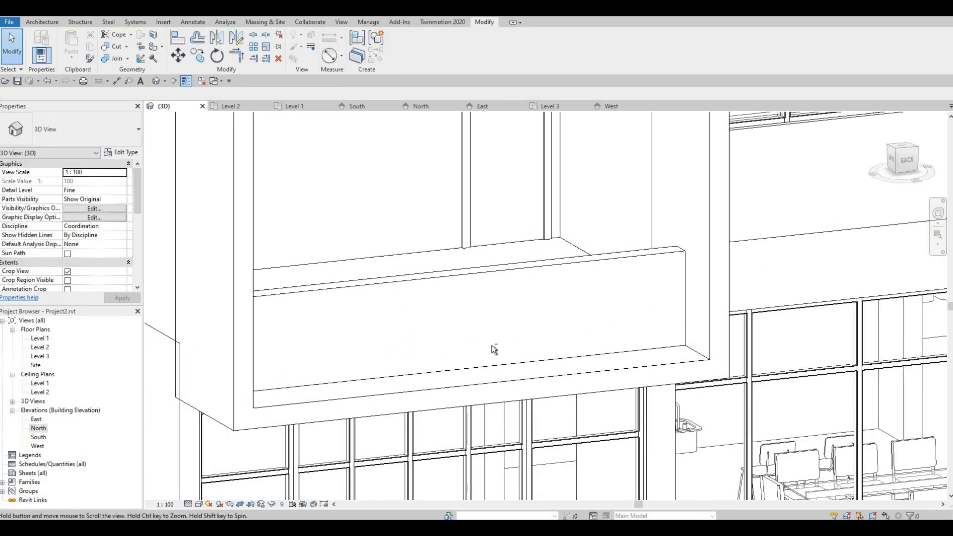
Step: Lower the balcony parapet wall's top edge so the wall is about 530 mm high
{"action": "middle_click_drag", "start_coordinate": [484, 306], "coordinate": [478, 276], "text": "shift"}
{"action": "left_click", "coordinate": [475, 274]}
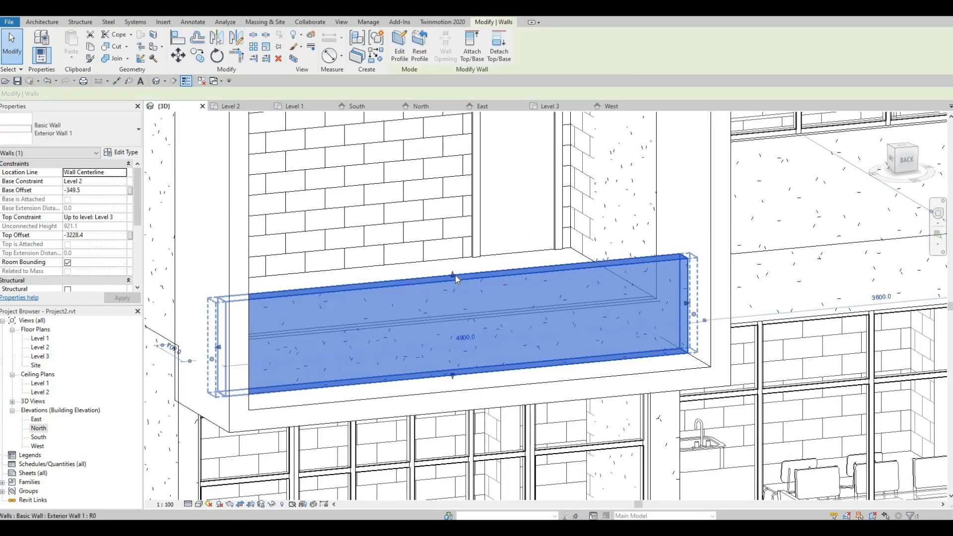
{"action": "left_click_drag", "start_coordinate": [451, 305], "coordinate": [451, 321]}
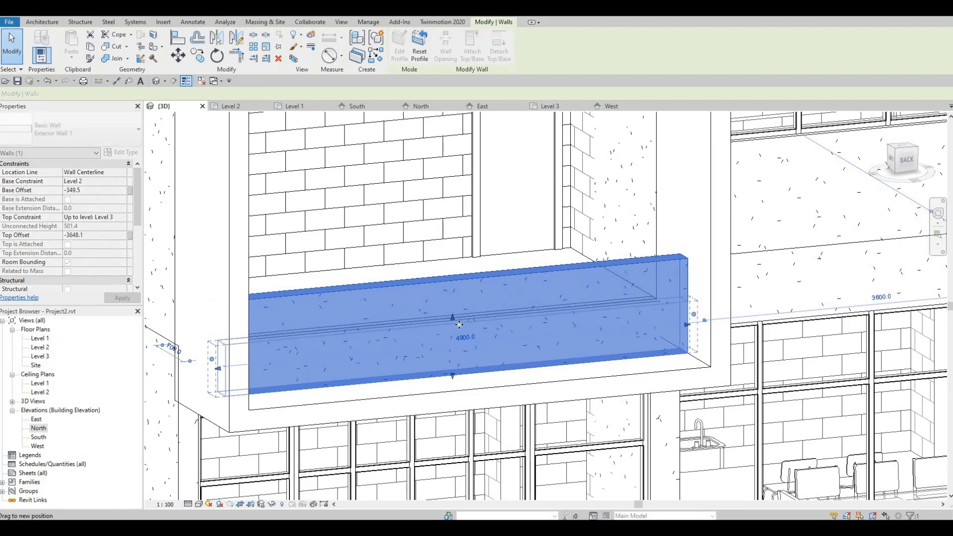
{"action": "middle_click_drag", "start_coordinate": [523, 417], "coordinate": [457, 321], "text": "shift"}
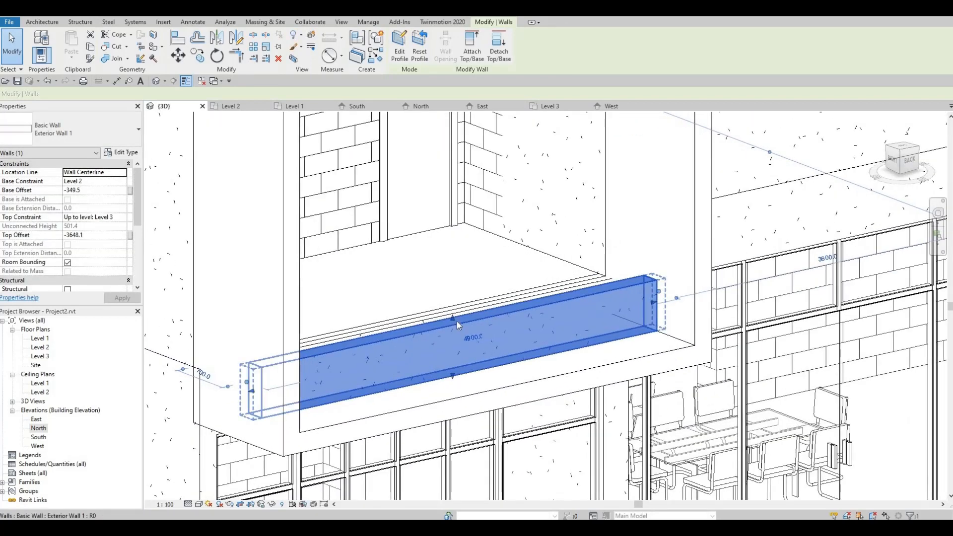
{"action": "left_click_drag", "start_coordinate": [456, 321], "coordinate": [456, 321]}
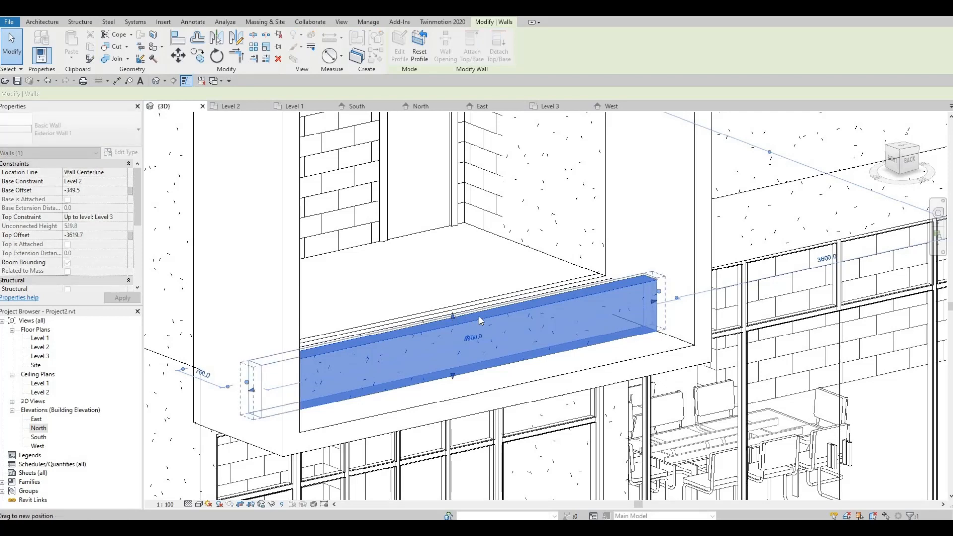
{"action": "key", "text": "Escape"}
Step: Edit the in-place lumber frame's extrusion sketch and bring up the North elevation
{"action": "middle_click_drag", "start_coordinate": [465, 339], "coordinate": [543, 226], "text": "shift"}
{"action": "left_click", "coordinate": [543, 226]}
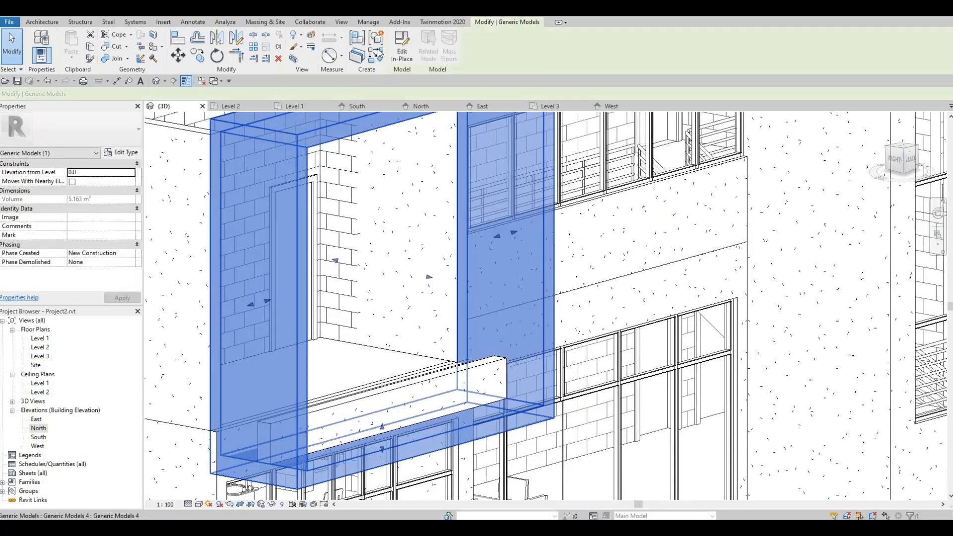
{"action": "left_click", "coordinate": [405, 47]}
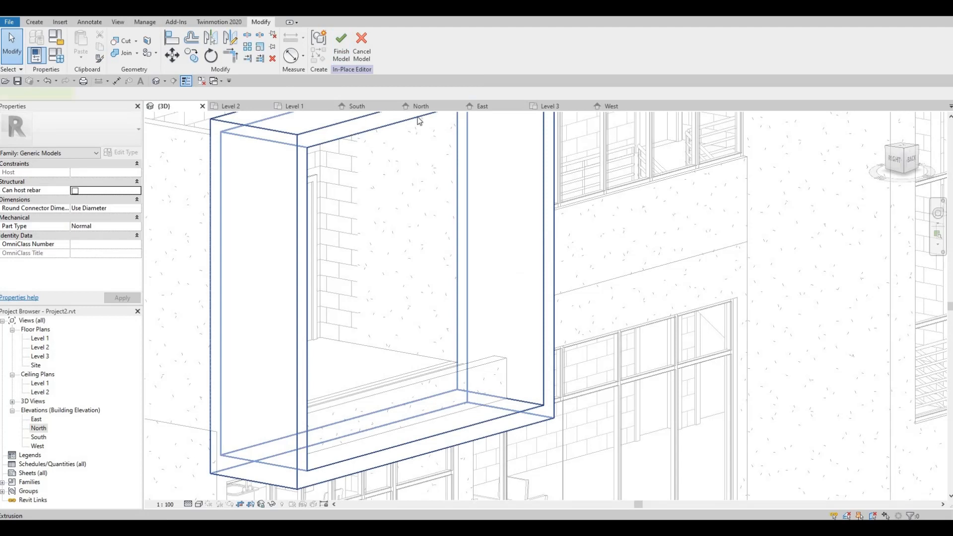
{"action": "left_click", "coordinate": [420, 121]}
{"action": "left_click", "coordinate": [346, 55]}
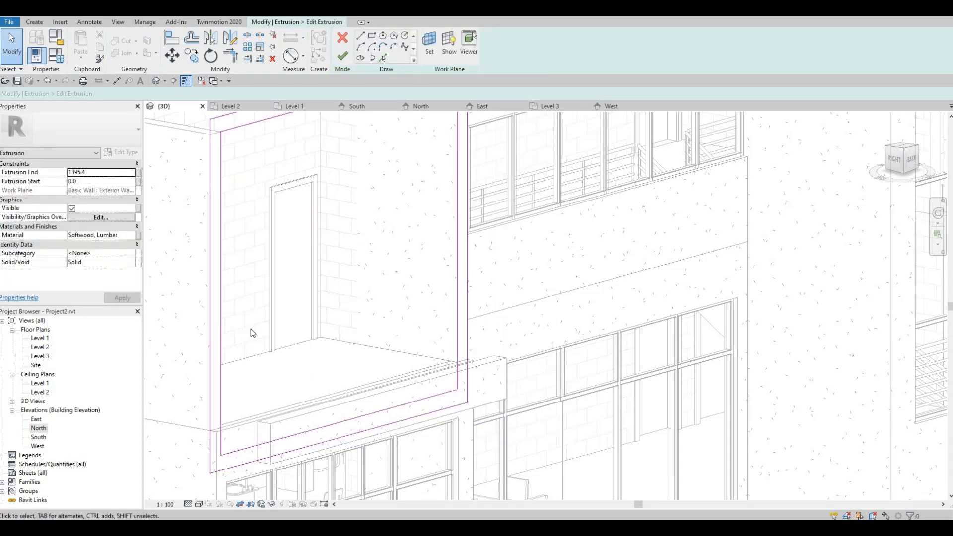
{"action": "double_click", "coordinate": [38, 429]}
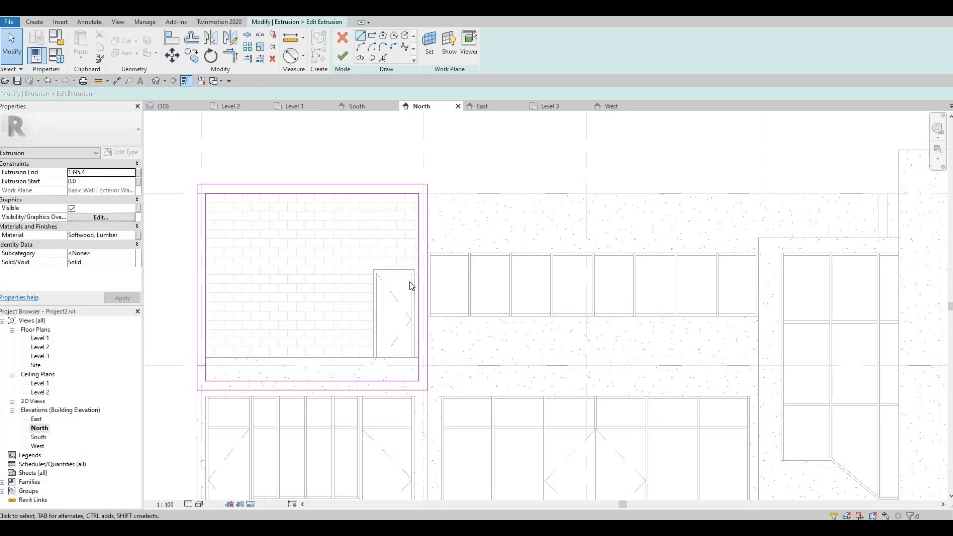
Step: Sketch two horizontal lines across the frame's leg beside the balcony door, one above the door and one near its foot
{"action": "key", "text": "l"}
{"action": "key", "text": "i"}
{"action": "scroll", "coordinate": [414, 288], "scroll_direction": "up", "scroll_amount": 2}
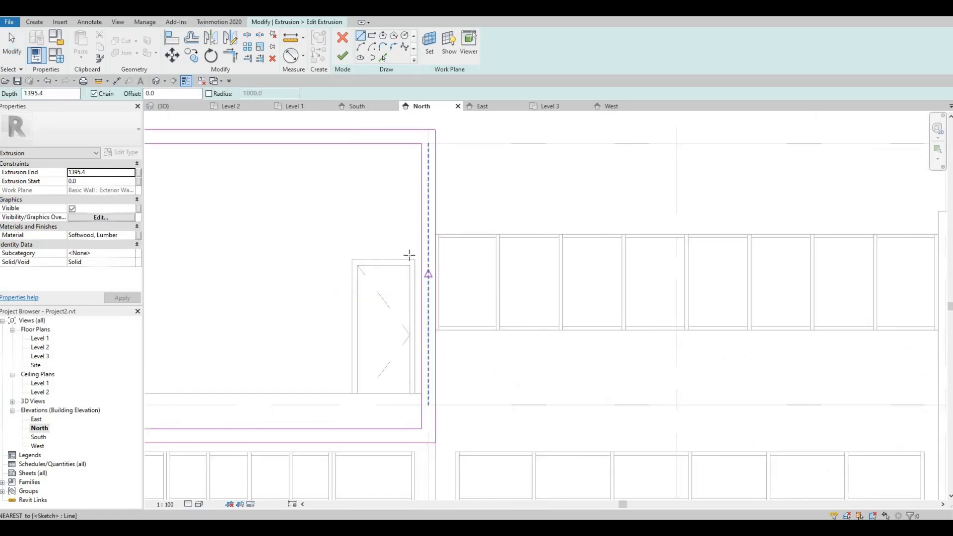
{"action": "left_click", "coordinate": [436, 254]}
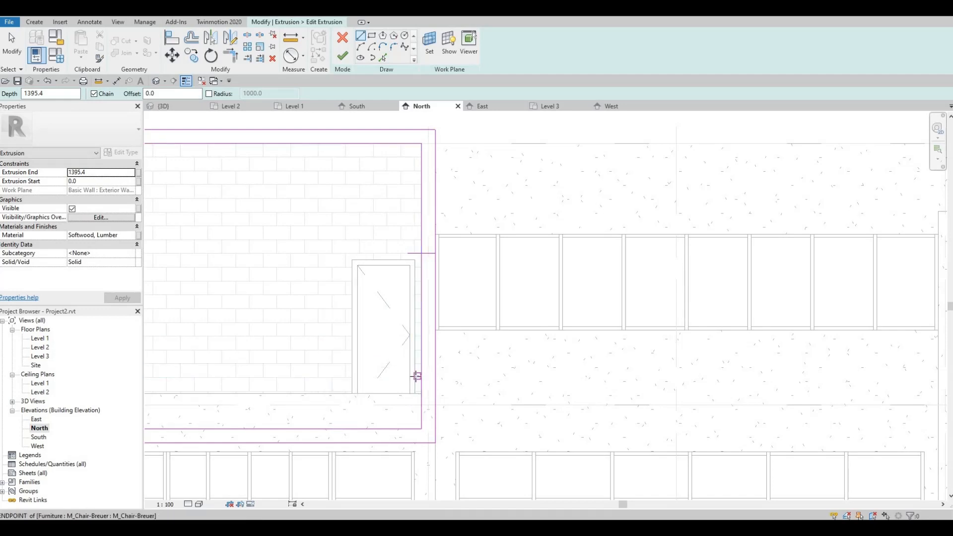
{"action": "left_click", "coordinate": [416, 377]}
{"action": "left_click", "coordinate": [449, 378]}
{"action": "key", "text": "Escape"}
{"action": "key", "text": "Escape"}
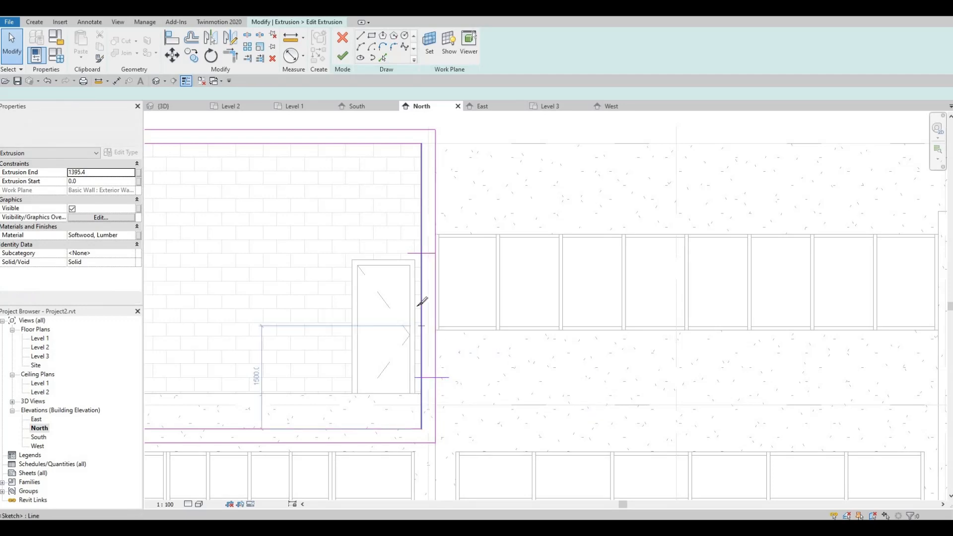
Step: Split the leg's inner and outer sketch lines between the two horizontal lines
{"action": "key", "text": "s"}
{"action": "key", "text": "l"}
{"action": "left_click", "coordinate": [435, 306]}
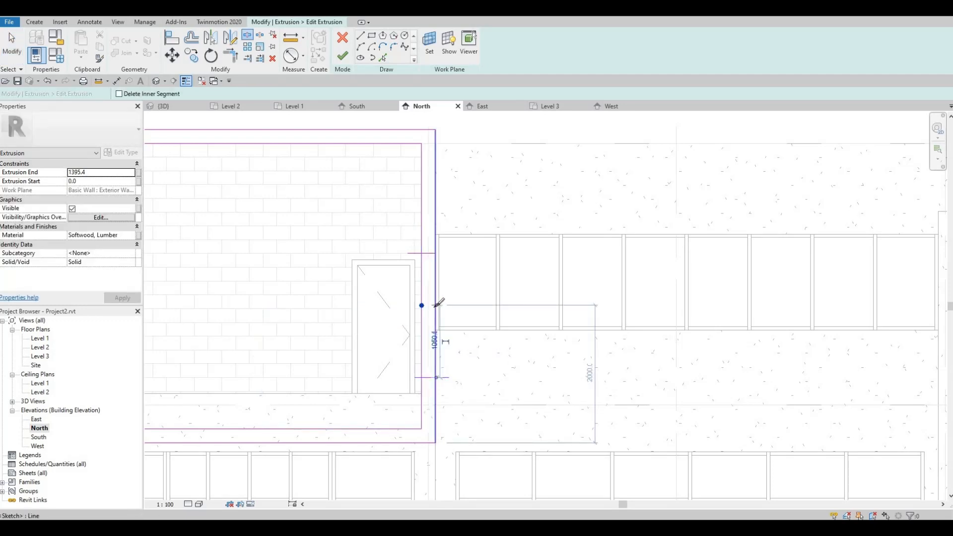
{"action": "left_click", "coordinate": [435, 305]}
{"action": "key", "text": "Escape"}
Step: Trim the leg's split lines to the two horizontal lines to form a gap, and finish the sketch and the in-place model
{"action": "key", "text": "t"}
{"action": "key", "text": "r"}
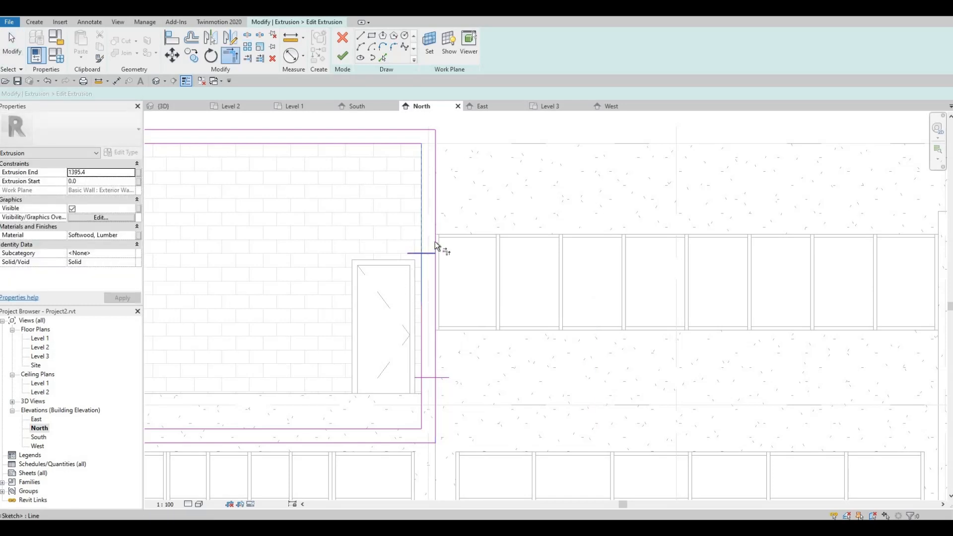
{"action": "left_click", "coordinate": [433, 254]}
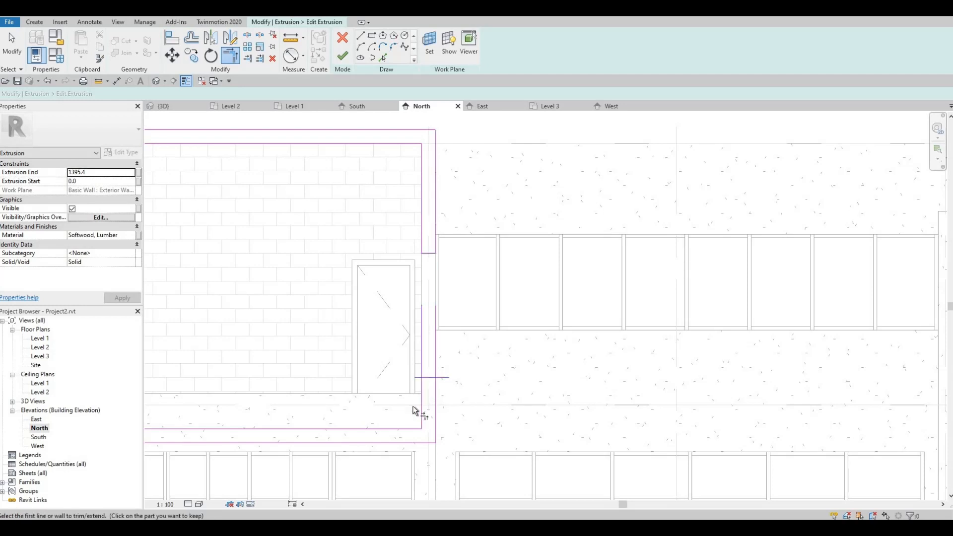
{"action": "scroll", "coordinate": [436, 368], "scroll_direction": "up", "scroll_amount": 4}
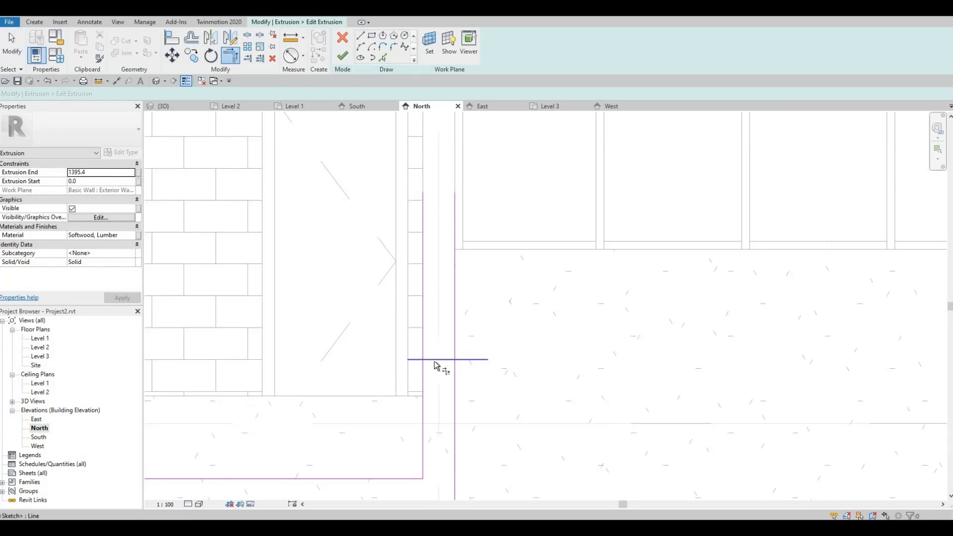
{"action": "scroll", "coordinate": [434, 362], "scroll_direction": "up", "scroll_amount": 1}
{"action": "left_click", "coordinate": [433, 360]}
{"action": "left_click", "coordinate": [421, 371]}
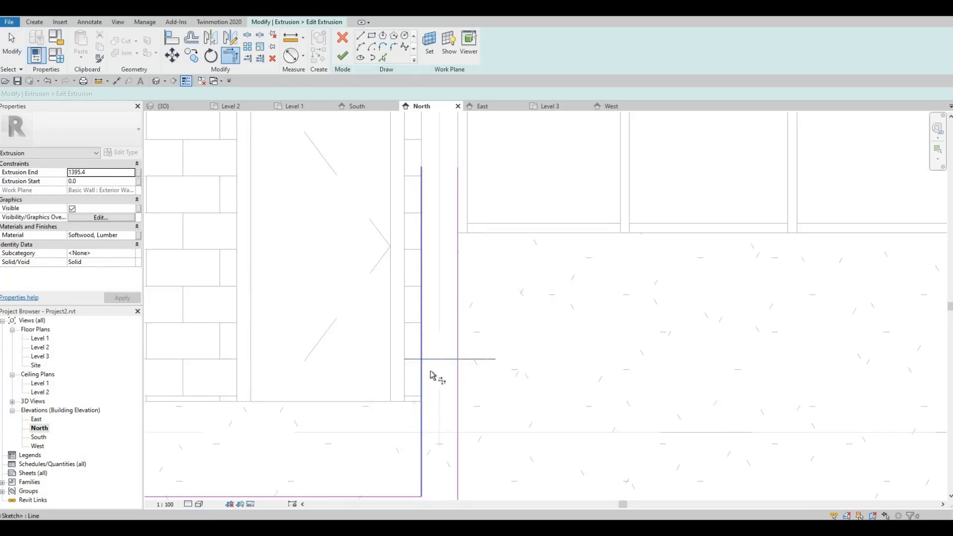
{"action": "left_click", "coordinate": [458, 371]}
{"action": "key", "text": "Escape"}
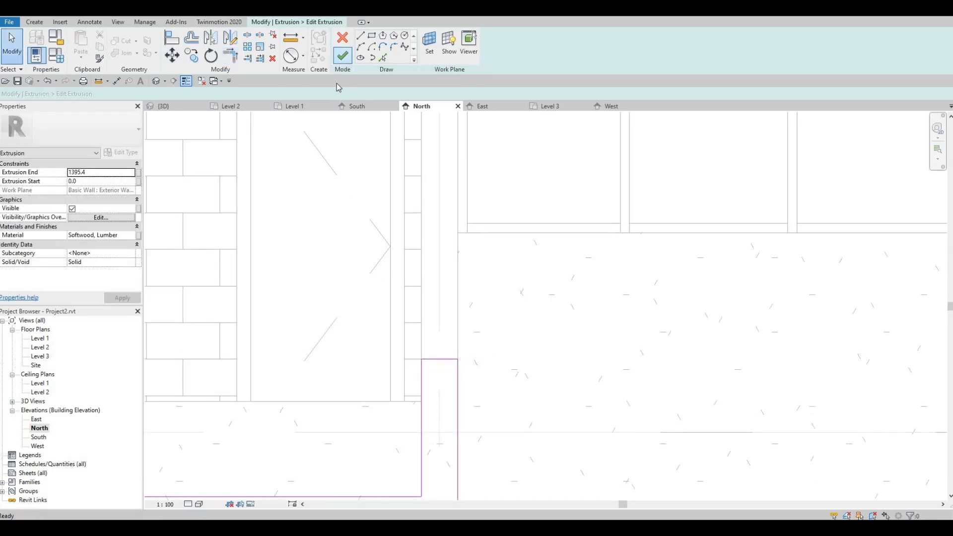
{"action": "left_click", "coordinate": [343, 55]}
{"action": "scroll", "coordinate": [335, 191], "scroll_direction": "down", "scroll_amount": 4}
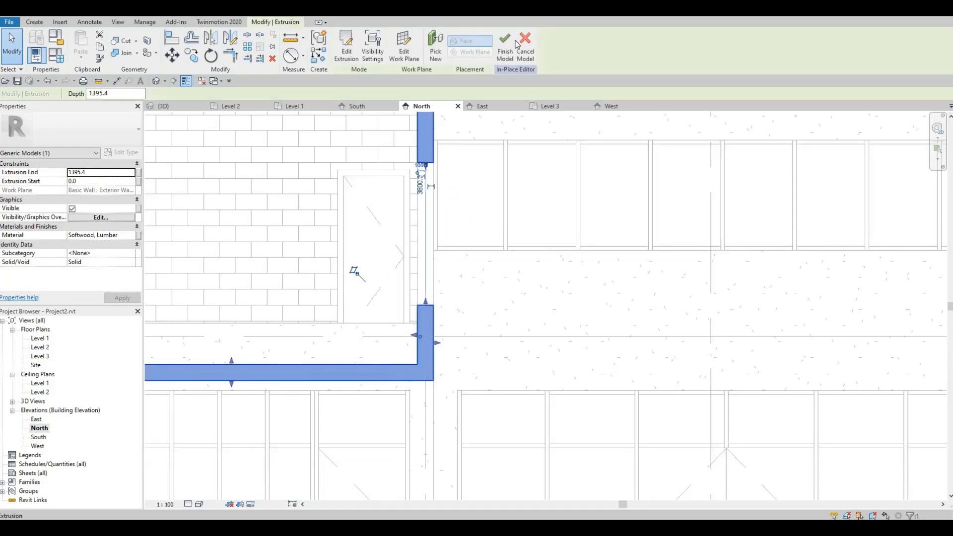
{"action": "left_click", "coordinate": [506, 47]}
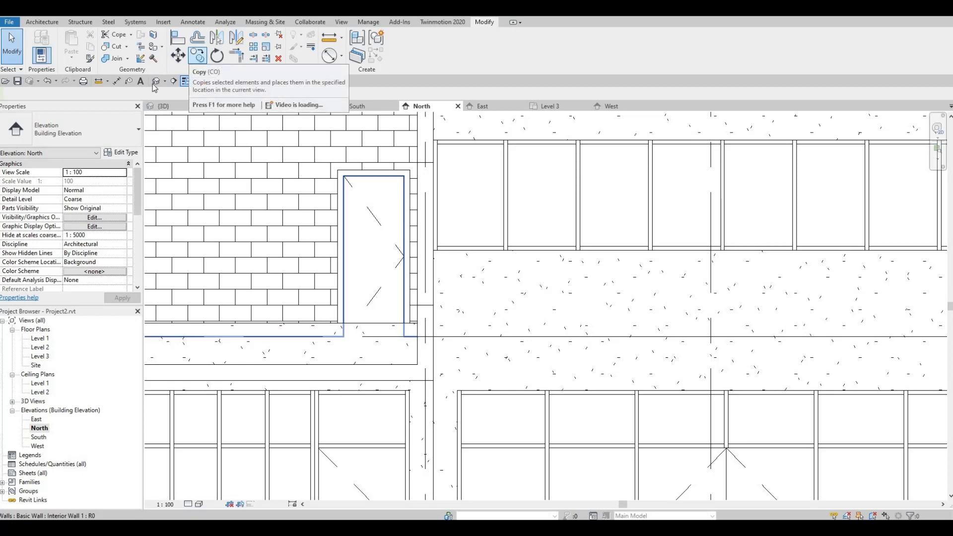
Step: Examine the opened frame leg and how the frame meets the exterior wall in the 3D view
{"action": "scroll", "coordinate": [308, 302], "scroll_direction": "down", "scroll_amount": 1}
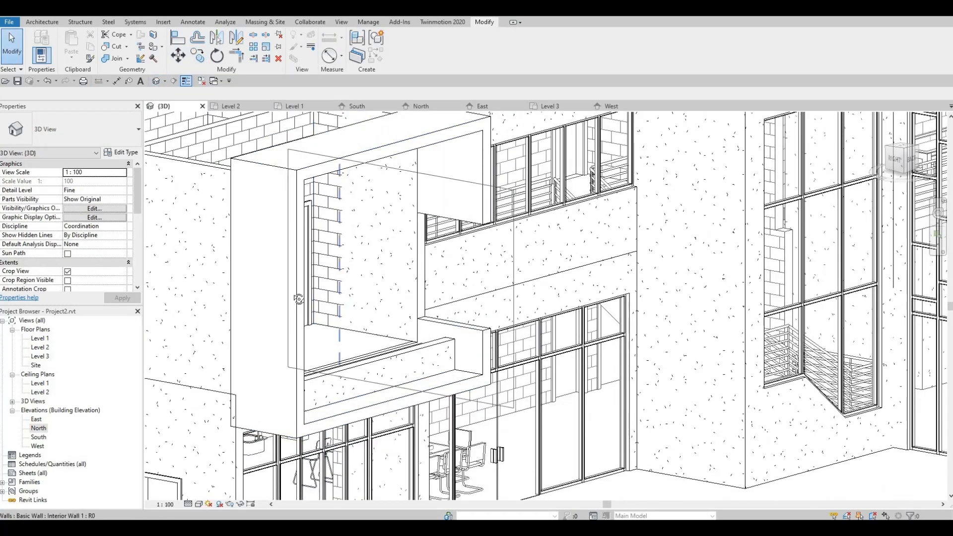
{"action": "middle_click_drag", "start_coordinate": [295, 299], "coordinate": [359, 261], "text": "shift"}
{"action": "scroll", "coordinate": [337, 292], "scroll_direction": "down", "scroll_amount": 3}
{"action": "scroll", "coordinate": [334, 268], "scroll_direction": "up", "scroll_amount": 4}
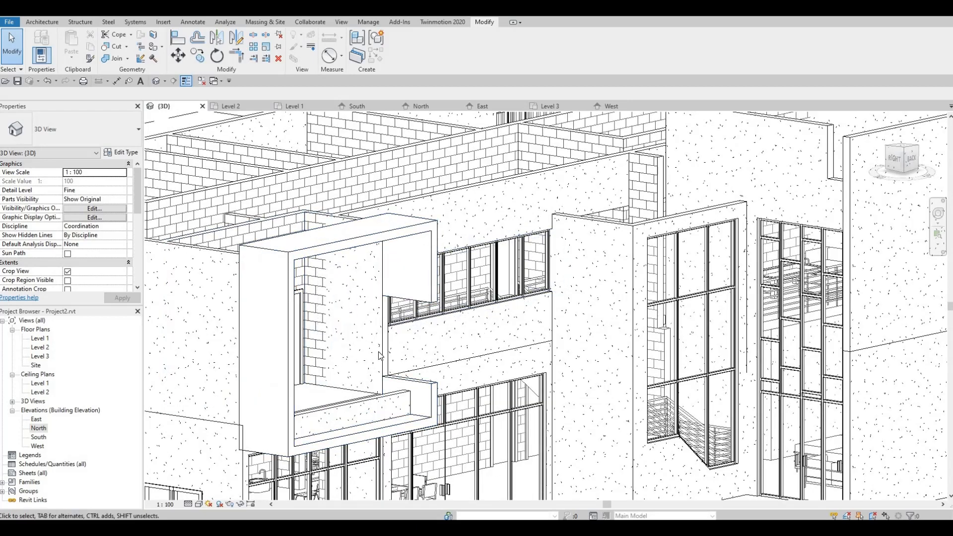
{"action": "middle_click_drag", "start_coordinate": [422, 386], "coordinate": [374, 318], "text": "shift"}
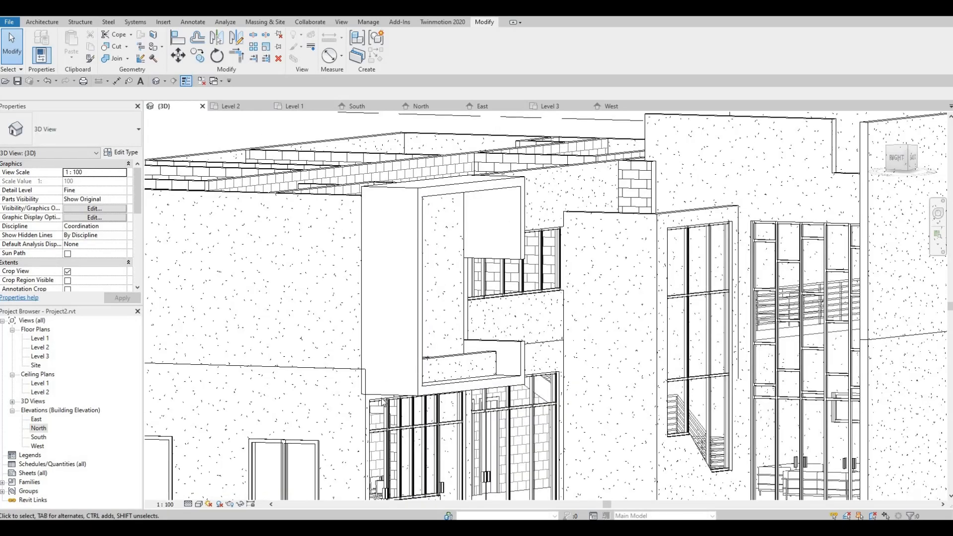
{"action": "left_click", "coordinate": [364, 262]}
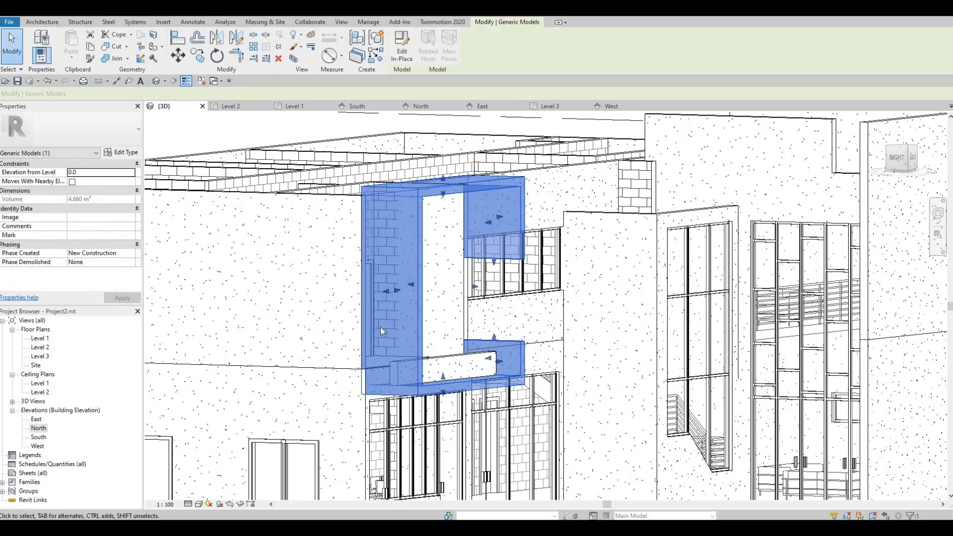
{"action": "scroll", "coordinate": [380, 326], "scroll_direction": "up", "scroll_amount": 4}
{"action": "middle_click_drag", "start_coordinate": [397, 382], "coordinate": [402, 304], "text": "shift"}
{"action": "key", "text": "Escape"}
{"action": "scroll", "coordinate": [400, 342], "scroll_direction": "up", "scroll_amount": 4}
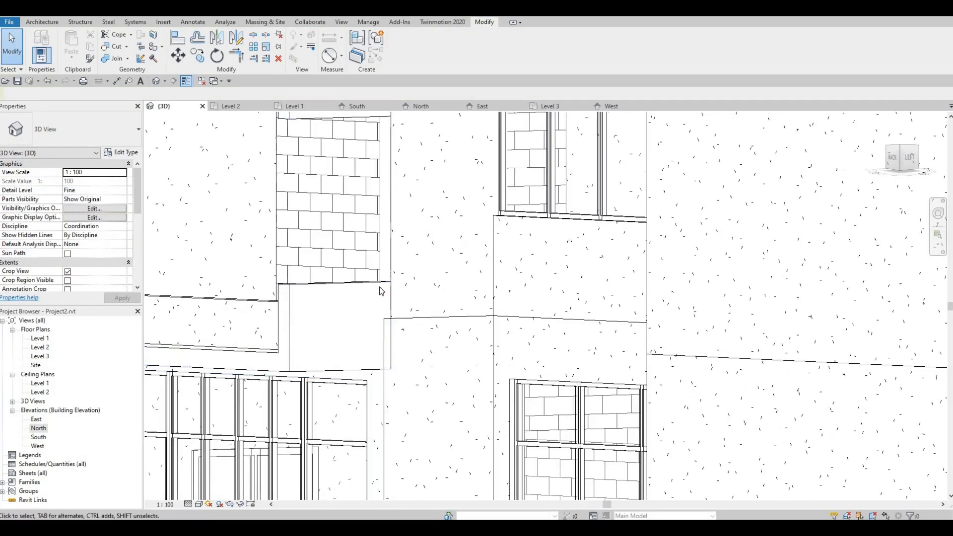
{"action": "left_click", "coordinate": [380, 287]}
{"action": "key", "text": "Escape"}
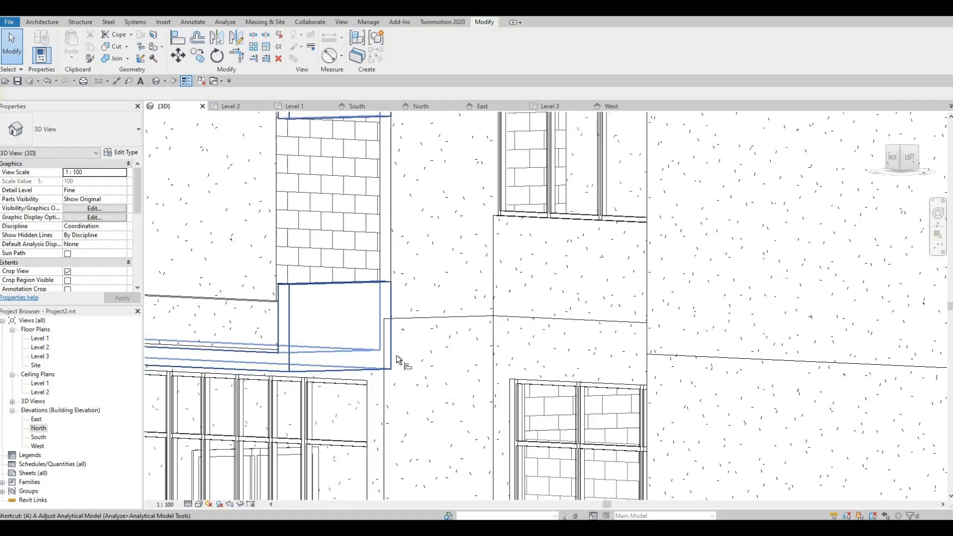
{"action": "key", "text": "a"}
{"action": "key", "text": "l"}
{"action": "left_click", "coordinate": [379, 391]}
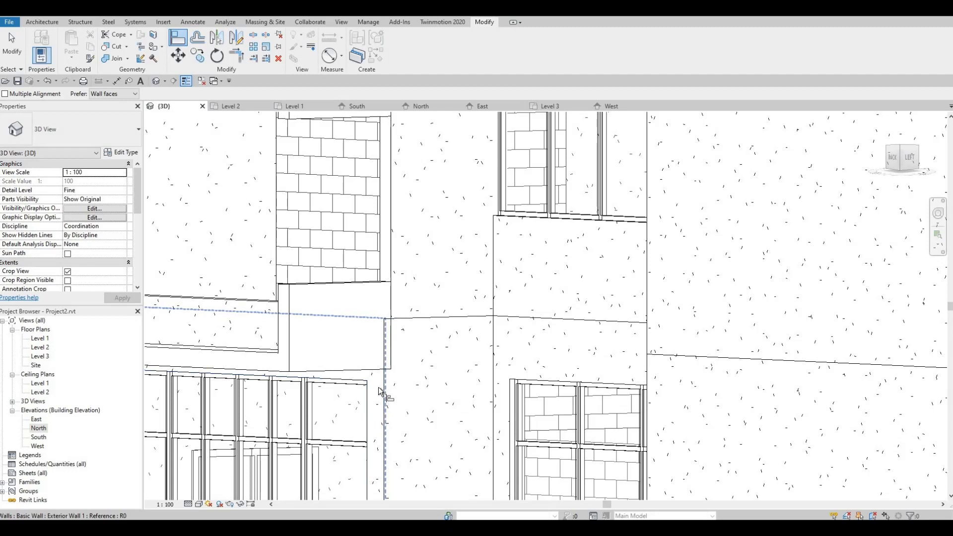
{"action": "left_click", "coordinate": [380, 376]}
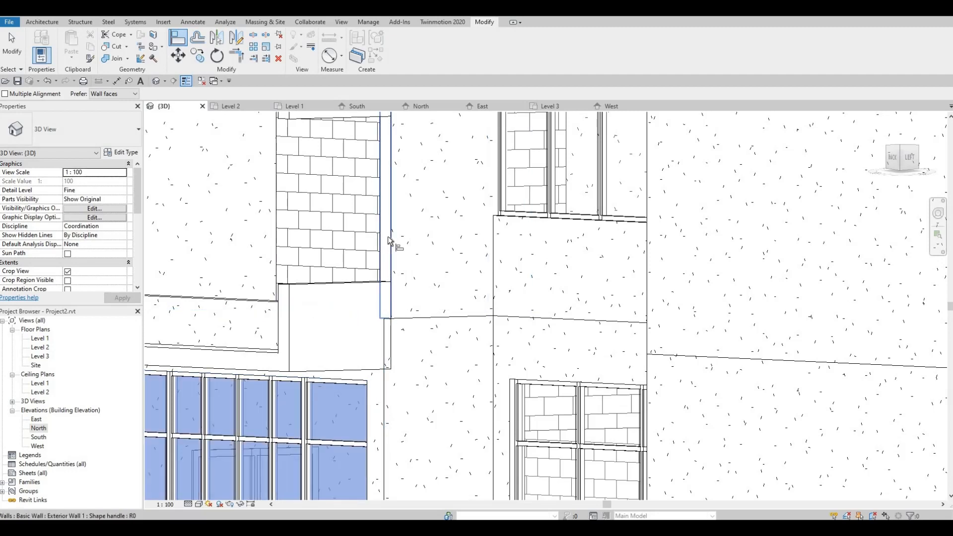
{"action": "key", "text": "Escape"}
{"action": "key", "text": "Escape"}
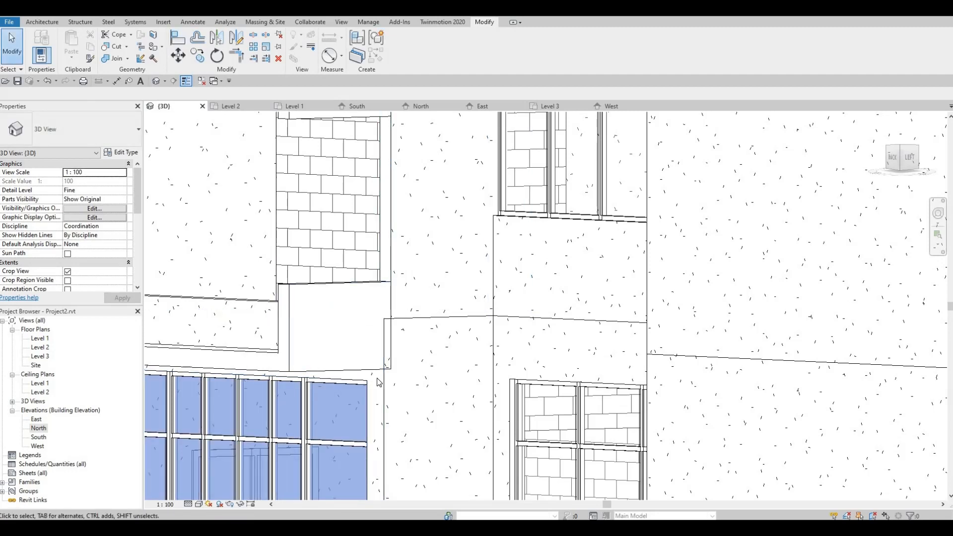
Step: Move the lumber frame's rear face outward until it meets the face of the exterior wall at the building corner
{"action": "middle_click_drag", "start_coordinate": [220, 405], "coordinate": [365, 392]}
{"action": "middle_click_drag", "start_coordinate": [236, 386], "coordinate": [478, 406], "text": "shift"}
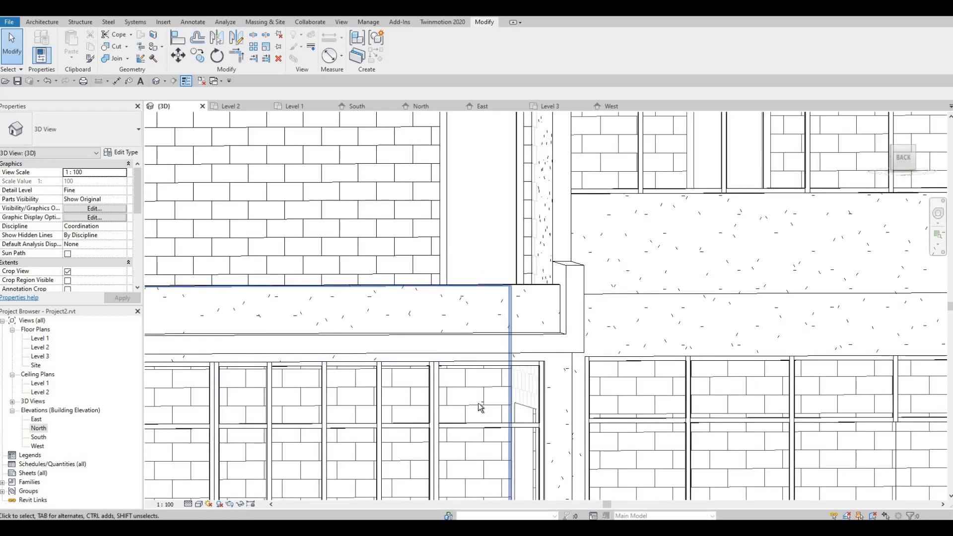
{"action": "middle_click_drag", "start_coordinate": [213, 370], "coordinate": [415, 358], "text": "shift"}
{"action": "middle_click_drag", "start_coordinate": [226, 290], "coordinate": [325, 255]}
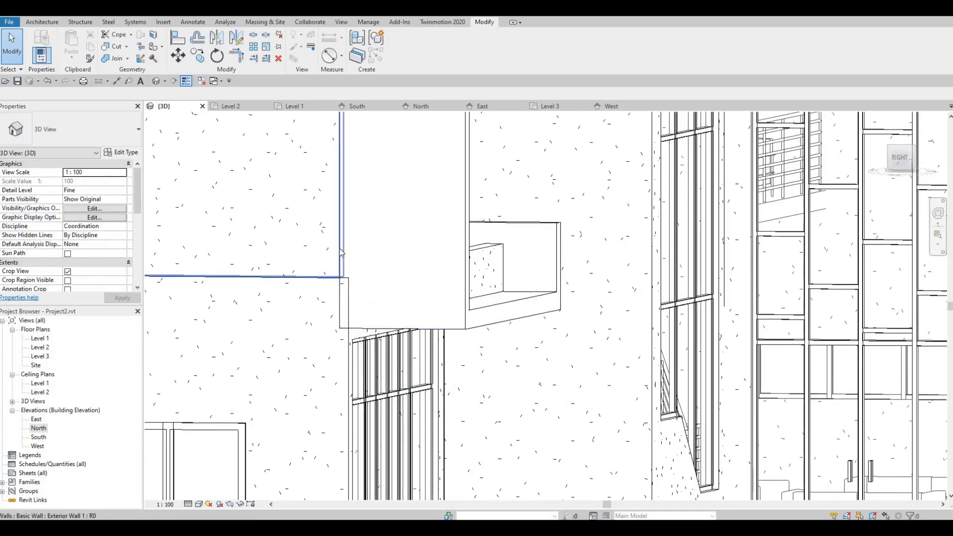
{"action": "key", "text": "Tab"}
{"action": "key", "text": "Tab"}
{"action": "key", "text": "Tab"}
{"action": "key", "text": "Tab"}
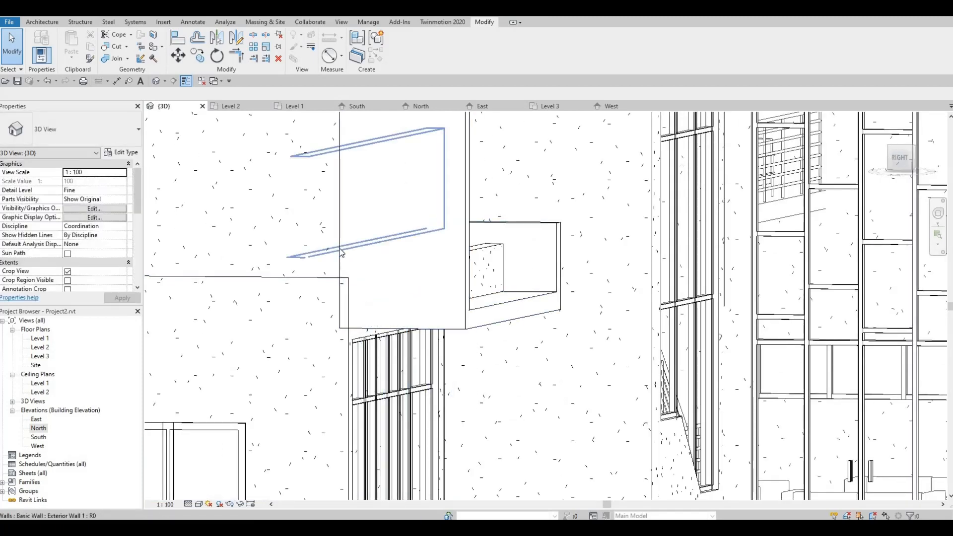
{"action": "key", "text": "Tab"}
{"action": "key", "text": "Tab"}
{"action": "key", "text": "Tab"}
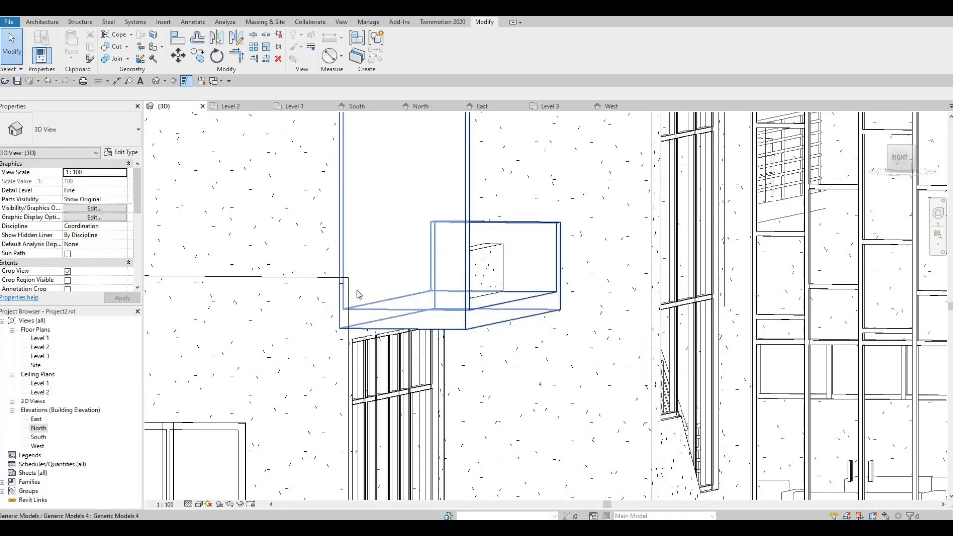
{"action": "left_click", "coordinate": [388, 306]}
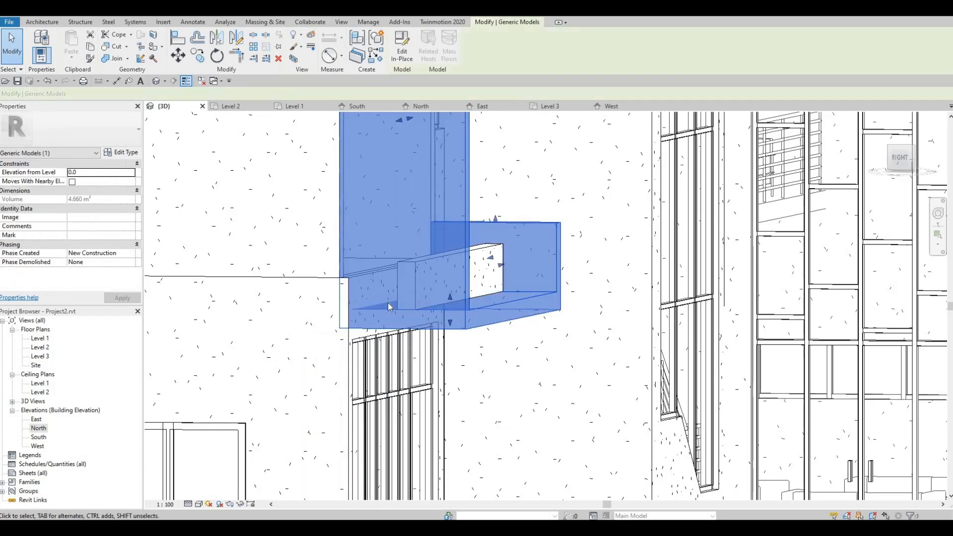
{"action": "middle_click_drag", "start_coordinate": [388, 303], "coordinate": [381, 387]}
{"action": "left_click_drag", "start_coordinate": [377, 191], "coordinate": [387, 214]}
{"action": "key", "text": "Escape"}
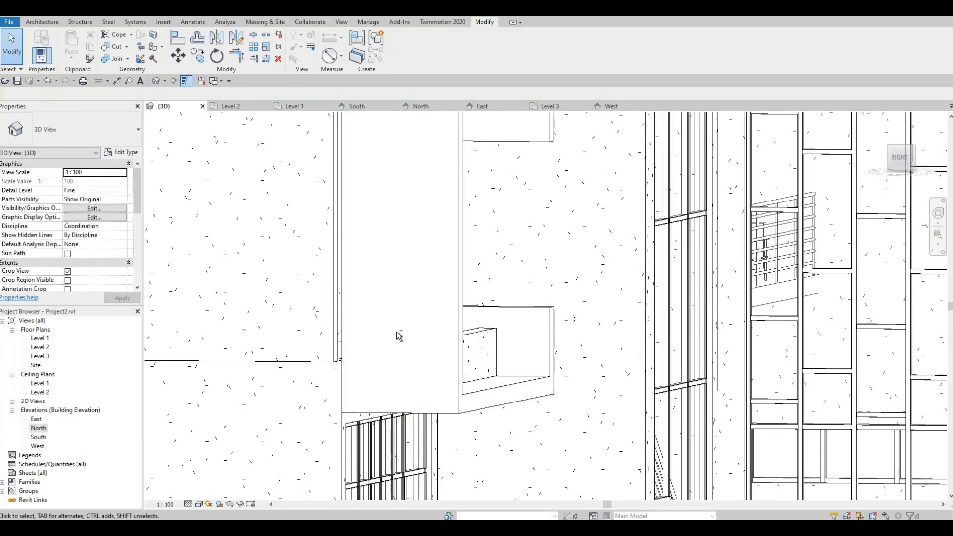
{"action": "middle_click_drag", "start_coordinate": [416, 345], "coordinate": [318, 422], "text": "shift"}
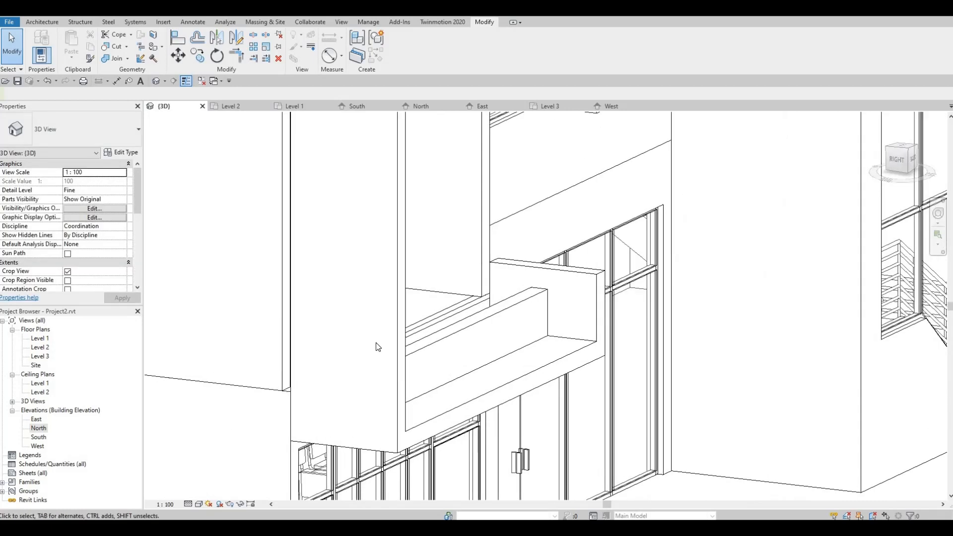
Step: Align the exterior wall face beside the balcony with the rear face of the lumber frame
{"action": "scroll", "coordinate": [460, 302], "scroll_direction": "down", "scroll_amount": 2}
{"action": "scroll", "coordinate": [458, 323], "scroll_direction": "up", "scroll_amount": 5}
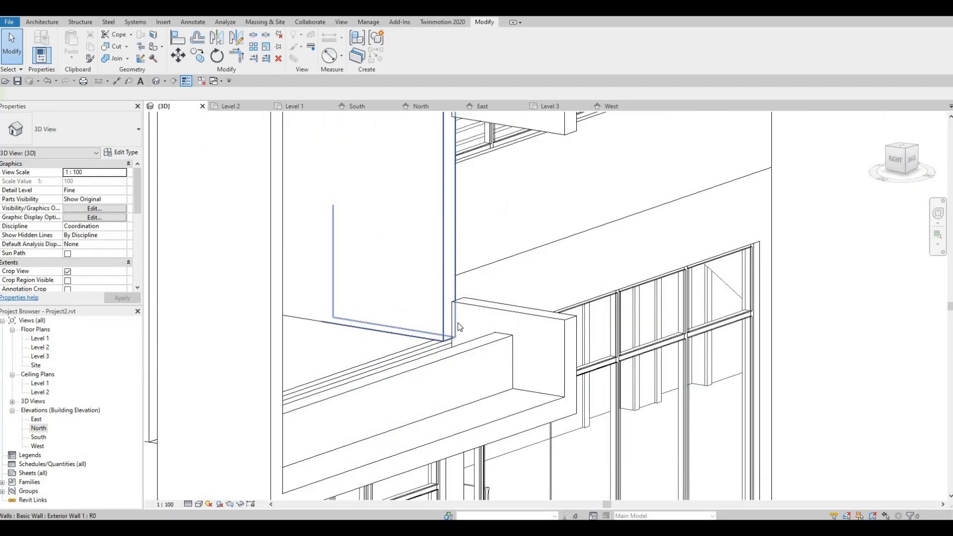
{"action": "key", "text": "a"}
{"action": "key", "text": "l"}
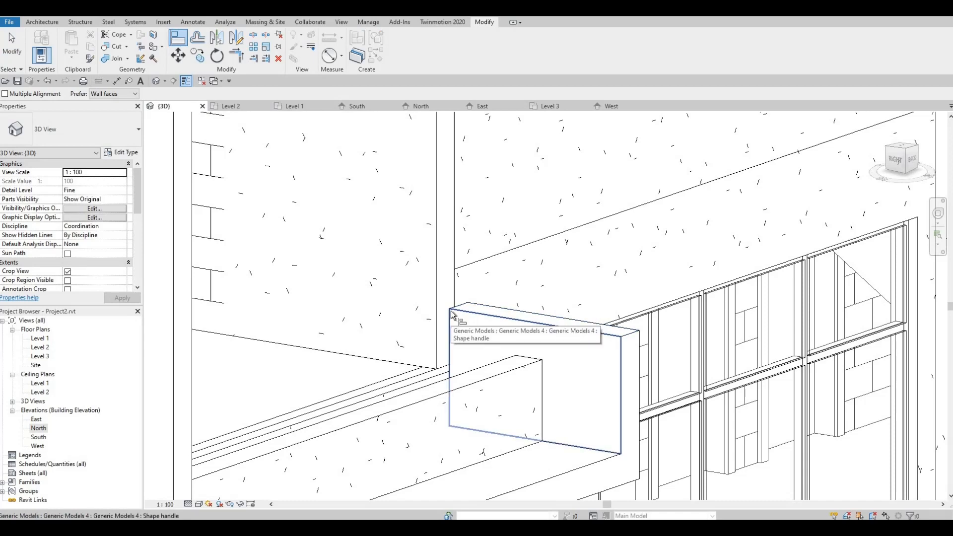
{"action": "left_click", "coordinate": [451, 313]}
{"action": "left_click", "coordinate": [431, 284]}
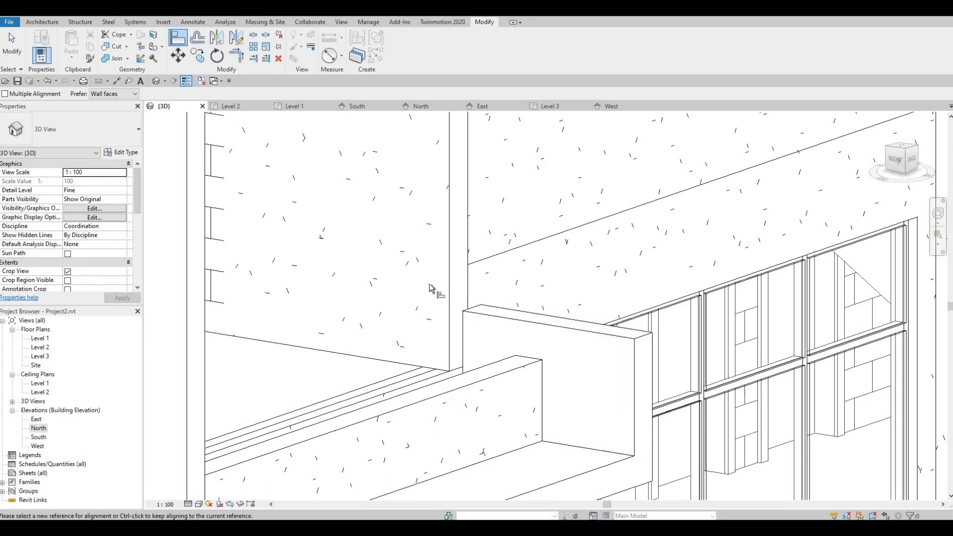
{"action": "scroll", "coordinate": [308, 312], "scroll_direction": "down", "scroll_amount": 5}
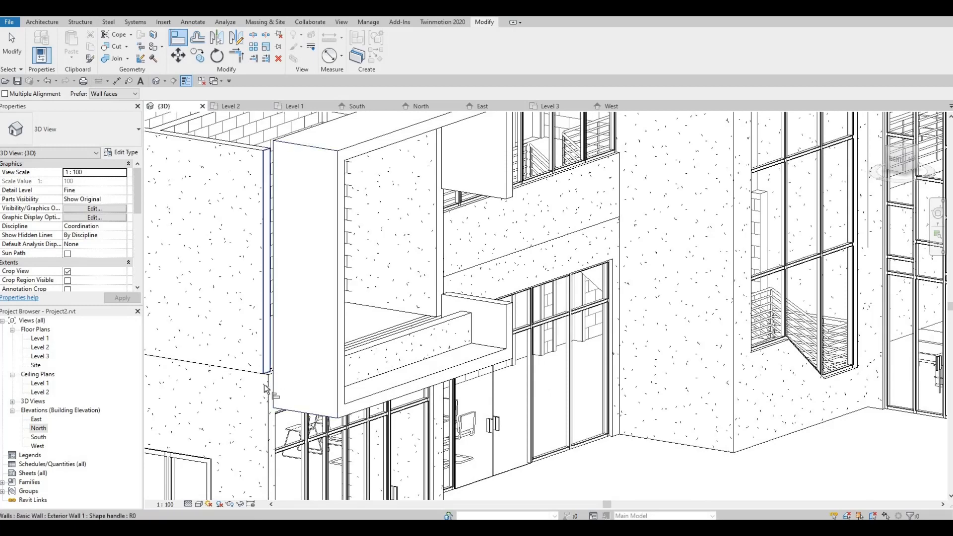
{"action": "scroll", "coordinate": [269, 379], "scroll_direction": "up", "scroll_amount": 3}
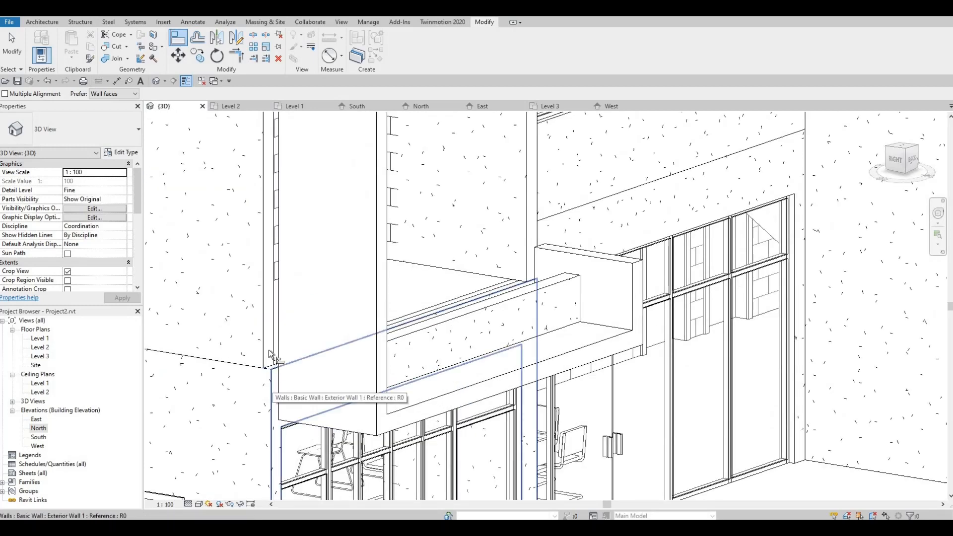
{"action": "left_click", "coordinate": [270, 354]}
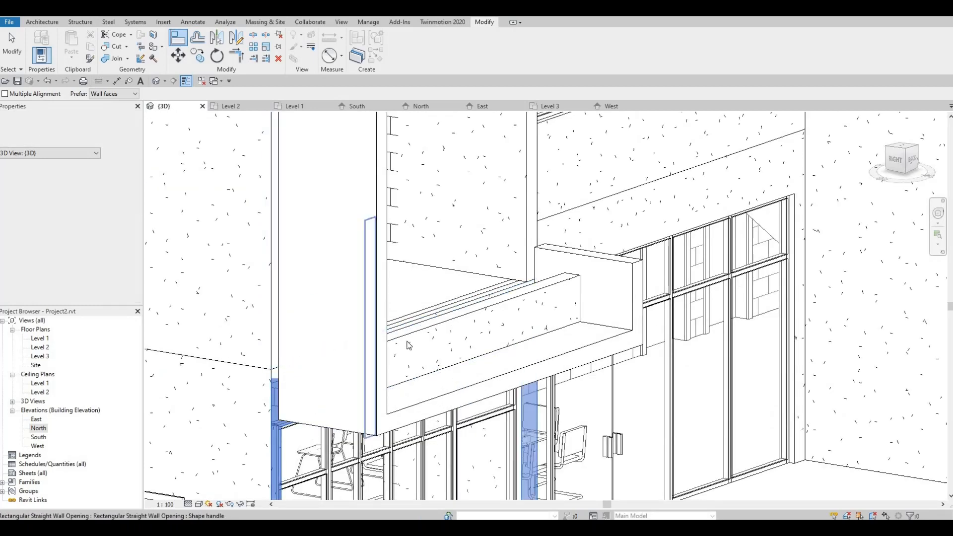
{"action": "key", "text": "Escape"}
{"action": "key", "text": "Escape"}
Step: Stretch the lumber frame's rear face back to meet the exterior wall, and check the balcony from around the building
{"action": "left_click", "coordinate": [385, 364]}
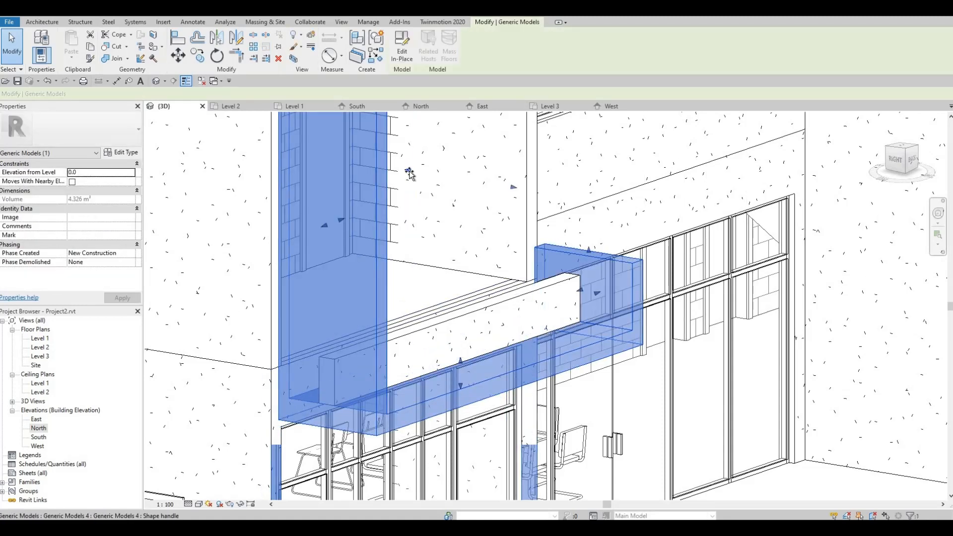
{"action": "left_click_drag", "start_coordinate": [409, 173], "coordinate": [404, 171]}
{"action": "left_click", "coordinate": [418, 248]}
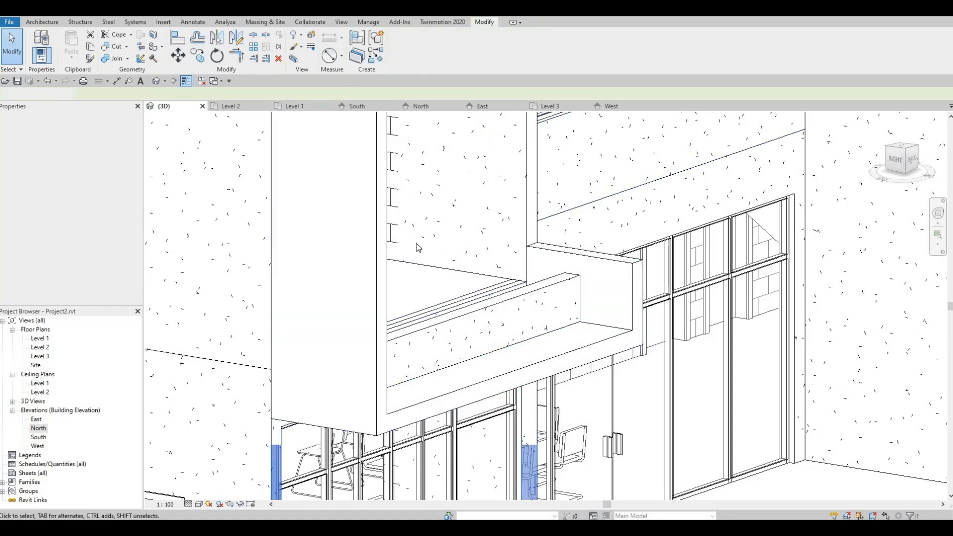
{"action": "scroll", "coordinate": [397, 292], "scroll_direction": "down", "scroll_amount": 3}
{"action": "mouse_move", "coordinate": [466, 322]}
{"action": "middle_mouse_down", "text": "shift"}
{"action": "mouse_move", "coordinate": [354, 321]}
{"action": "mouse_move", "coordinate": [334, 266]}
{"action": "mouse_move", "coordinate": [406, 240]}
{"action": "mouse_move", "coordinate": [446, 276]}
{"action": "mouse_move", "coordinate": [498, 280]}
{"action": "mouse_move", "coordinate": [347, 288]}
{"action": "mouse_move", "coordinate": [364, 316]}
{"action": "middle_mouse_up", "text": "shift"}
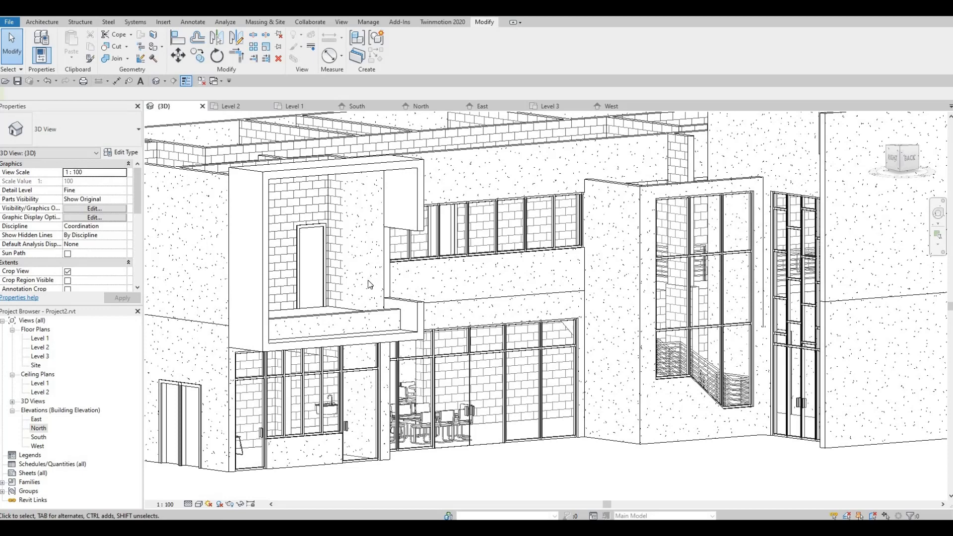
{"action": "mouse_move", "coordinate": [324, 275]}
{"action": "middle_mouse_down", "text": "shift"}
{"action": "mouse_move", "coordinate": [401, 304]}
{"action": "mouse_move", "coordinate": [461, 296]}
{"action": "mouse_move", "coordinate": [434, 287]}
{"action": "mouse_move", "coordinate": [452, 279]}
{"action": "mouse_move", "coordinate": [437, 347]}
{"action": "mouse_move", "coordinate": [447, 371]}
{"action": "mouse_move", "coordinate": [438, 379]}
{"action": "middle_mouse_up", "text": "shift"}
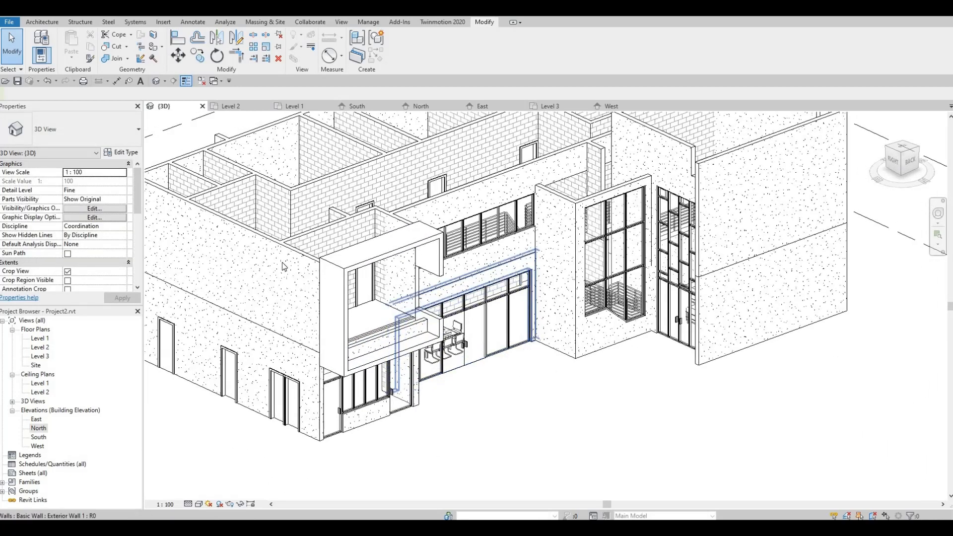
Step: Start a footprint roof in the Level 2 floor plan and duplicate the Generic Roof - 300mm type as Roof 1
{"action": "double_click", "coordinate": [42, 348]}
{"action": "scroll", "coordinate": [360, 268], "scroll_direction": "down", "scroll_amount": 6}
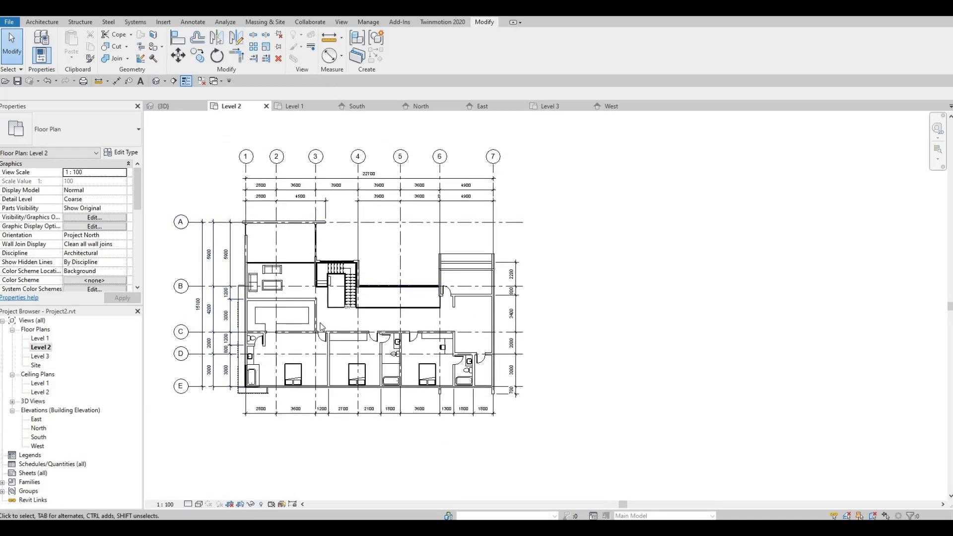
{"action": "left_click", "coordinate": [38, 23]}
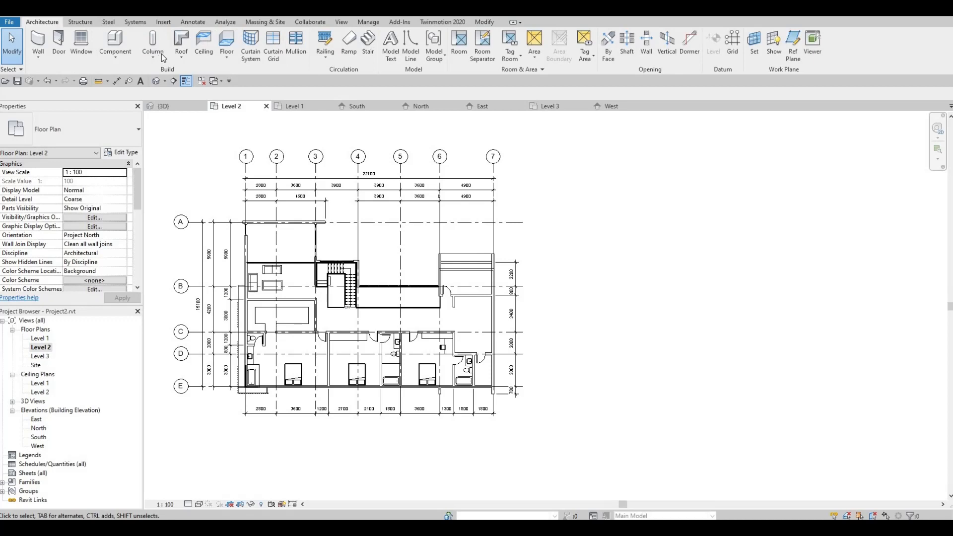
{"action": "left_click", "coordinate": [184, 39]}
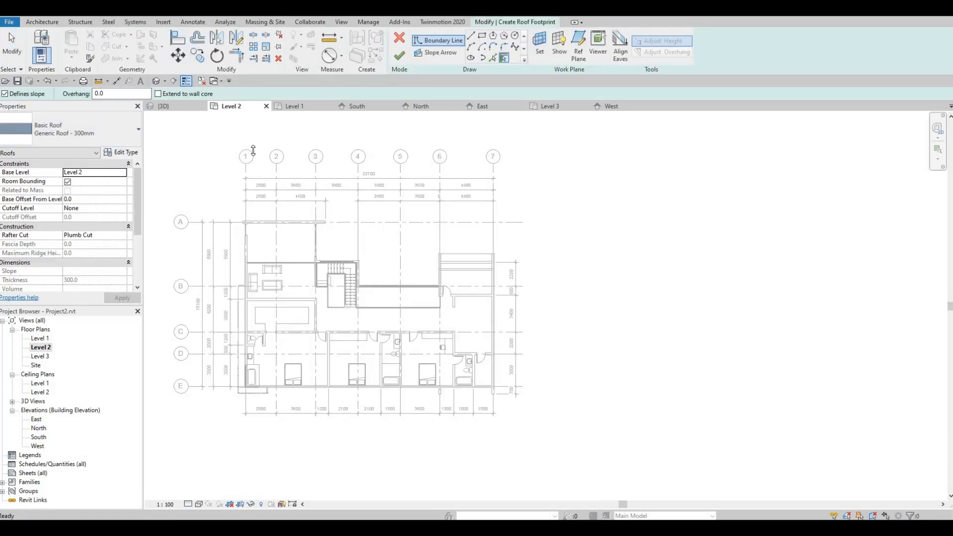
{"action": "left_click", "coordinate": [122, 152]}
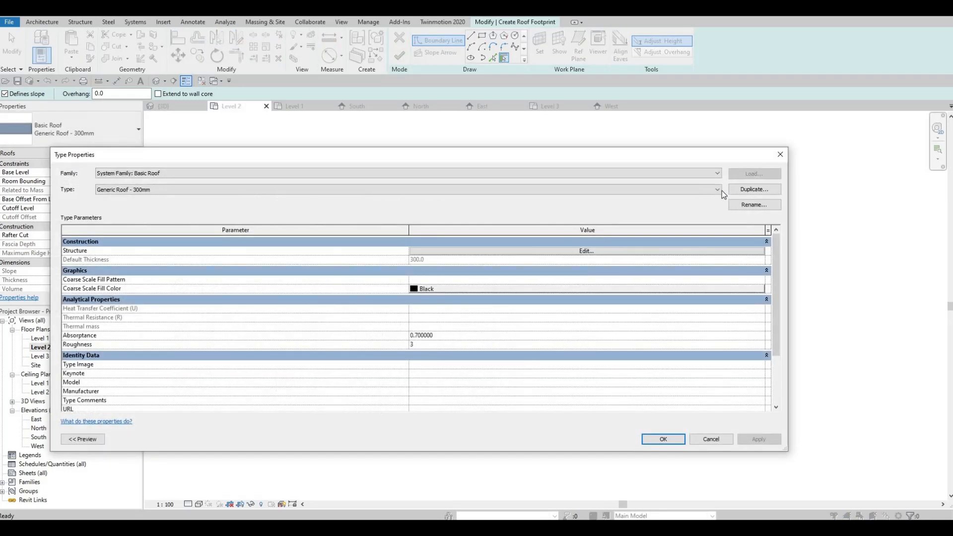
{"action": "left_click", "coordinate": [748, 189]}
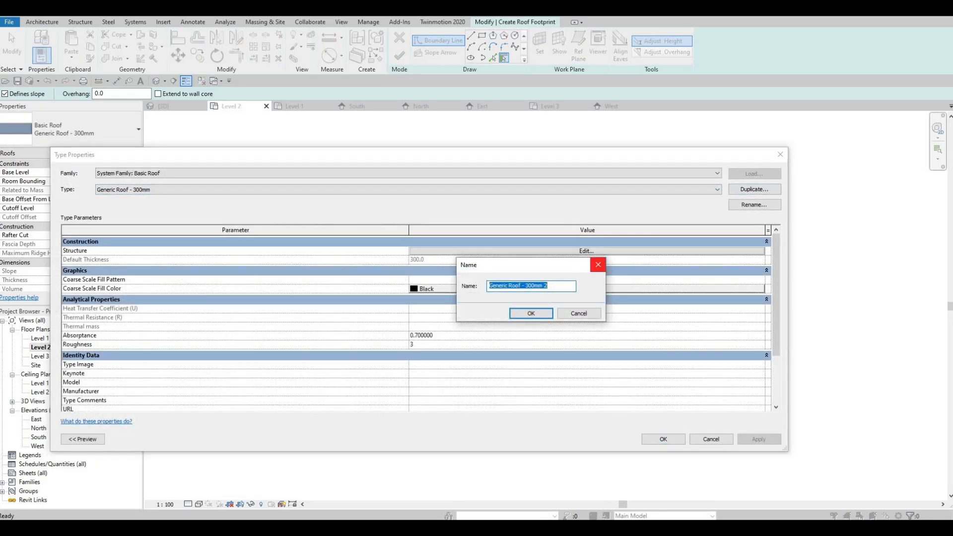
{"action": "left_click", "coordinate": [531, 311]}
Step: Set Roof 1's structure layer to 200 mm thickness with the Vinyl Composition Tile material, and accept the type
{"action": "left_click", "coordinate": [522, 252]}
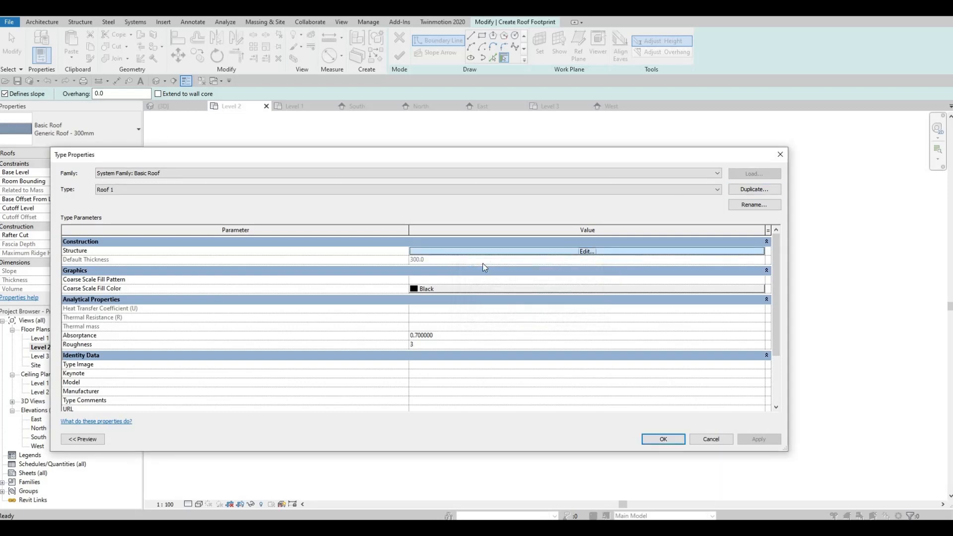
{"action": "left_click", "coordinate": [467, 251]}
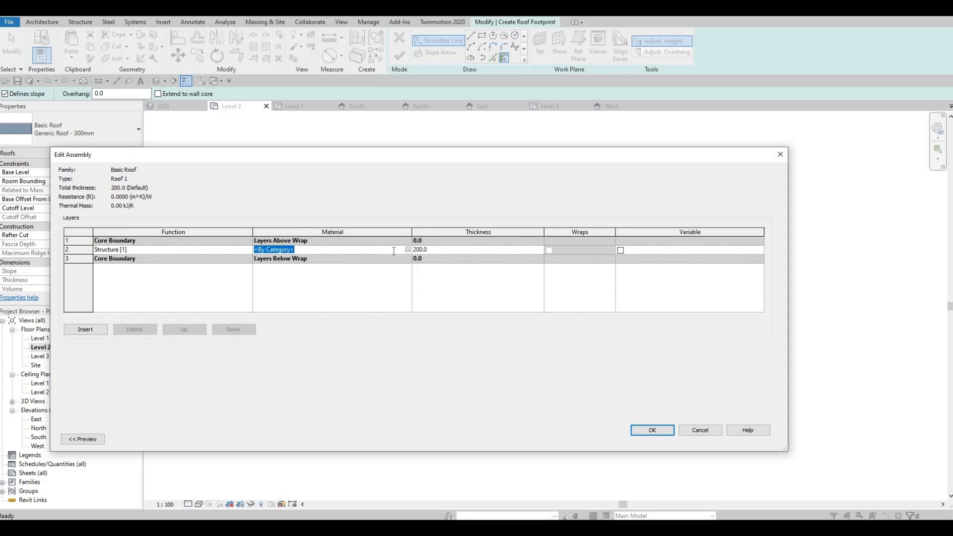
{"action": "left_click", "coordinate": [407, 250]}
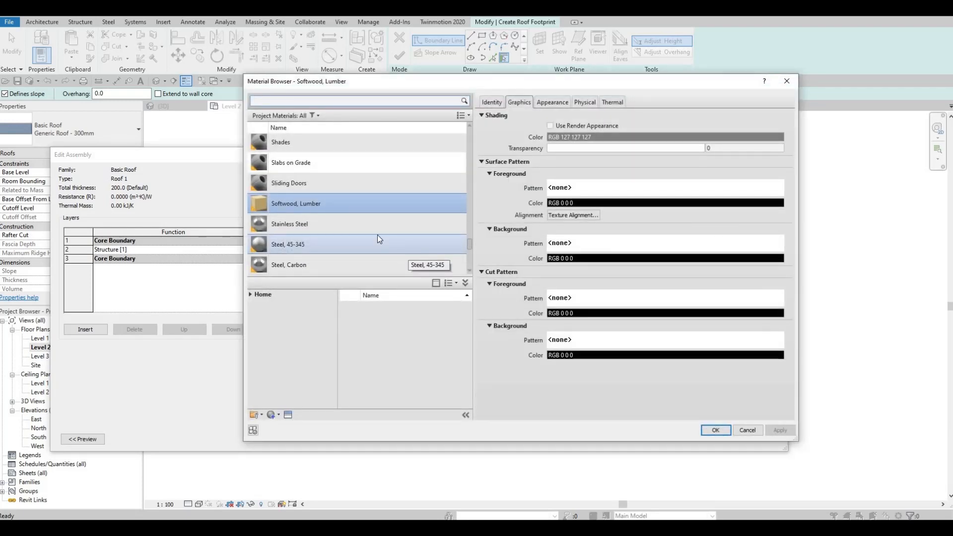
{"action": "scroll", "coordinate": [357, 227], "scroll_direction": "down", "scroll_amount": 4}
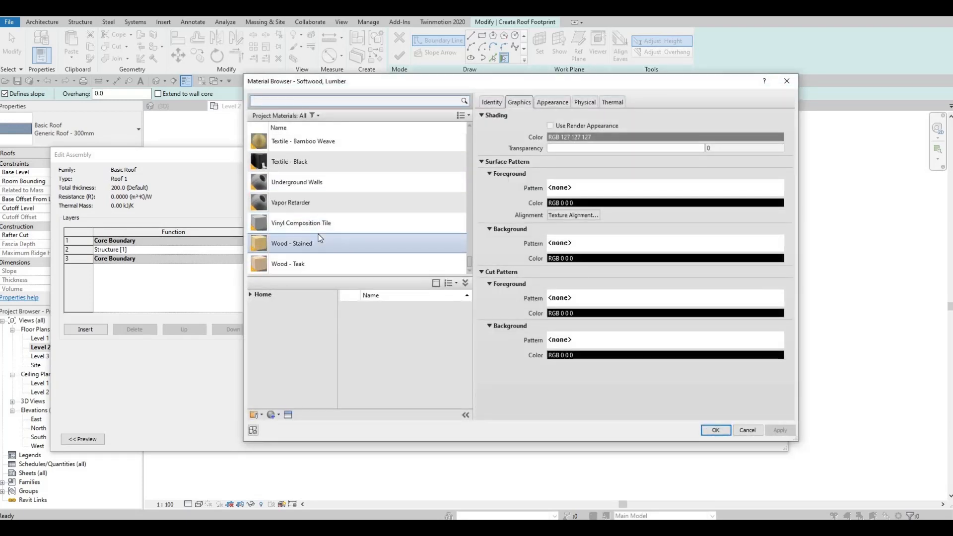
{"action": "left_click", "coordinate": [342, 219]}
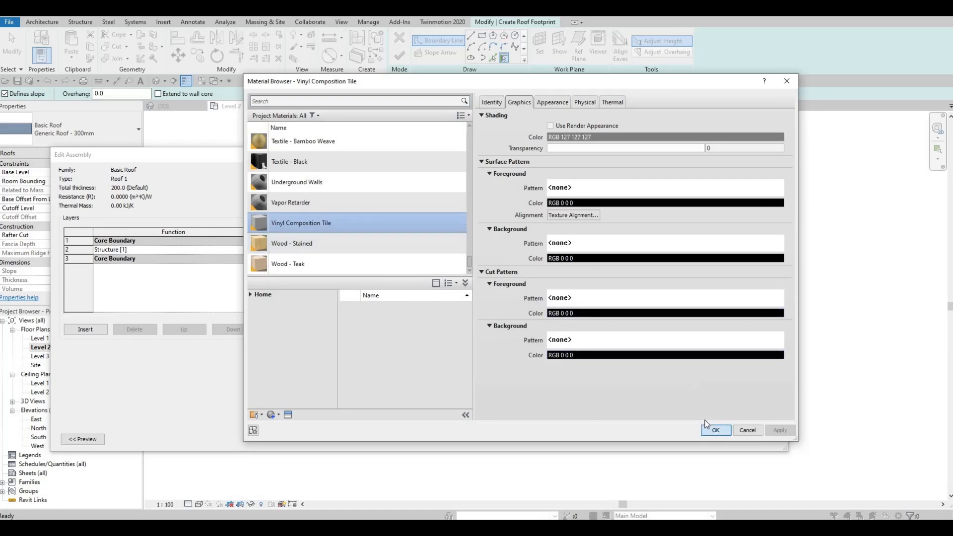
{"action": "left_click", "coordinate": [713, 428]}
{"action": "left_click", "coordinate": [666, 430]}
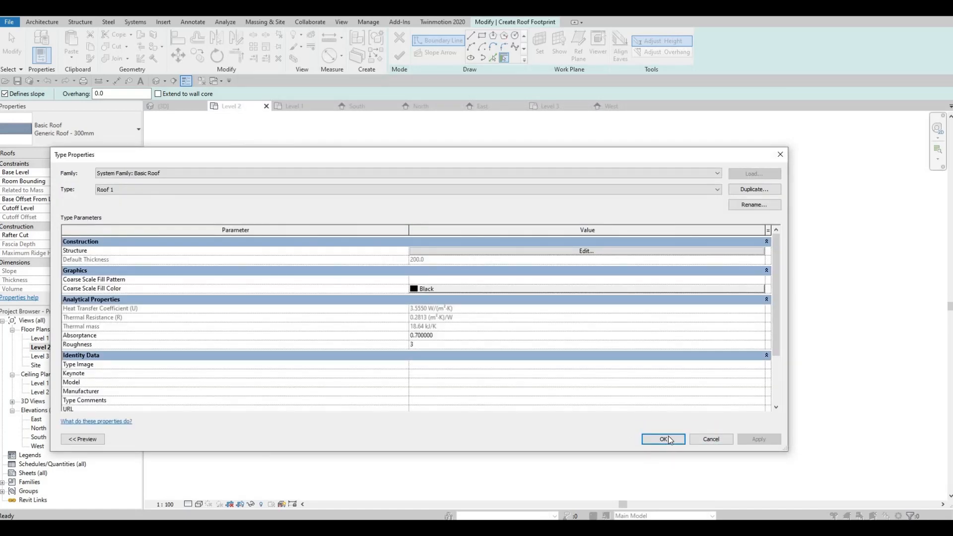
{"action": "left_click", "coordinate": [667, 436]}
Step: Try a rectangular roof boundary starting from the balcony frame's outer edge near grid 6, and undo it
{"action": "middle_click_drag", "start_coordinate": [468, 324], "coordinate": [493, 314]}
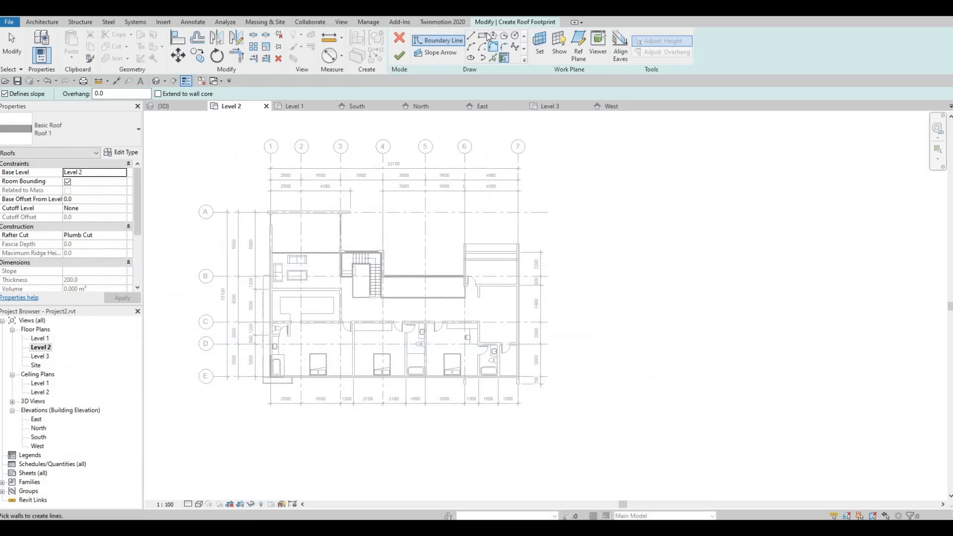
{"action": "scroll", "coordinate": [471, 258], "scroll_direction": "up", "scroll_amount": 5}
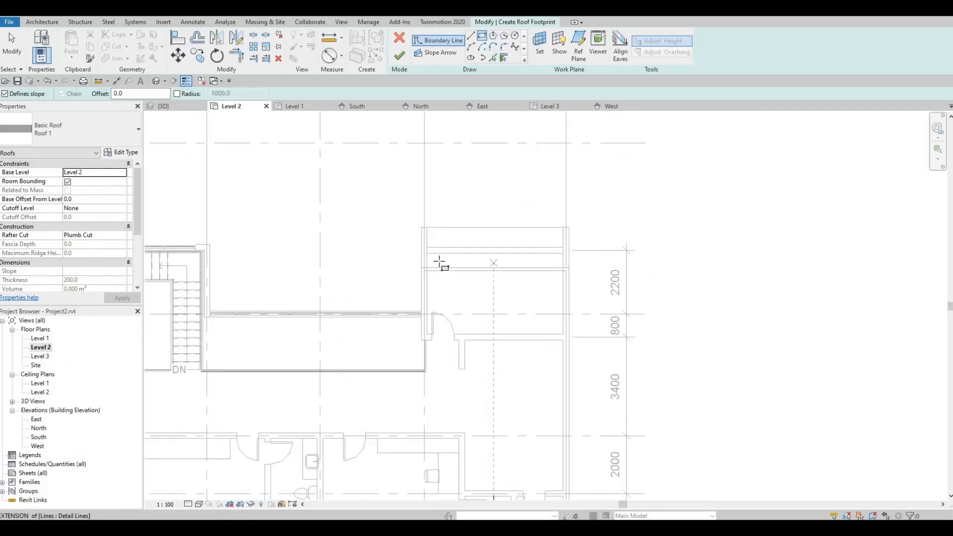
{"action": "left_click", "coordinate": [369, 242]}
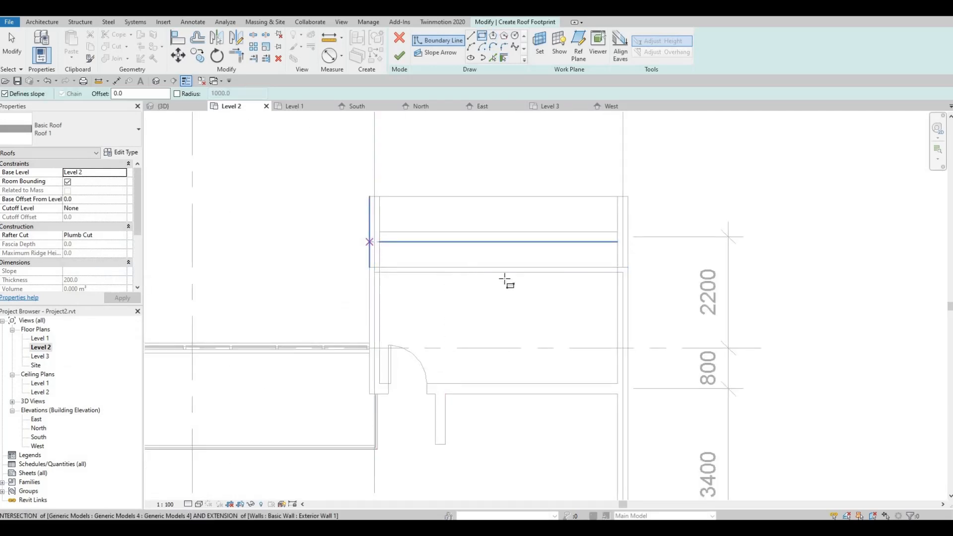
{"action": "left_click", "coordinate": [606, 383]}
{"action": "key", "text": "ctrl+z"}
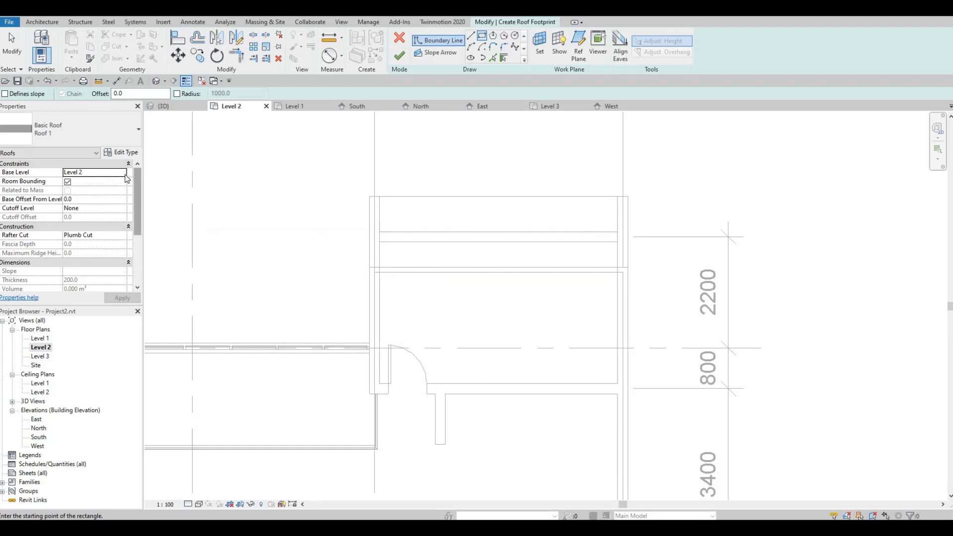
Step: Set the roof's base level to Level 3 and draw an unsloped 11400 mm long rectangular boundary over the wing between grids 6 and 7
{"action": "left_click", "coordinate": [90, 196]}
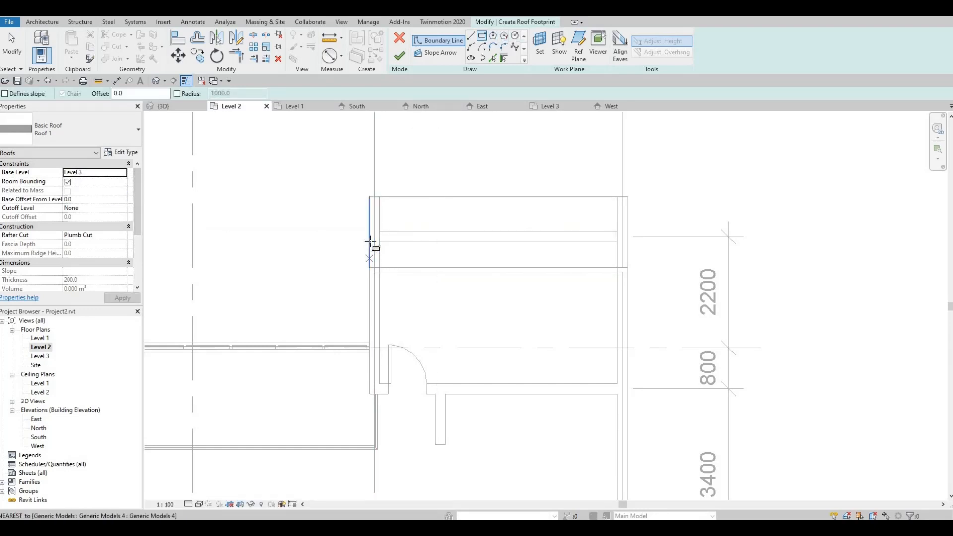
{"action": "left_click", "coordinate": [371, 243]}
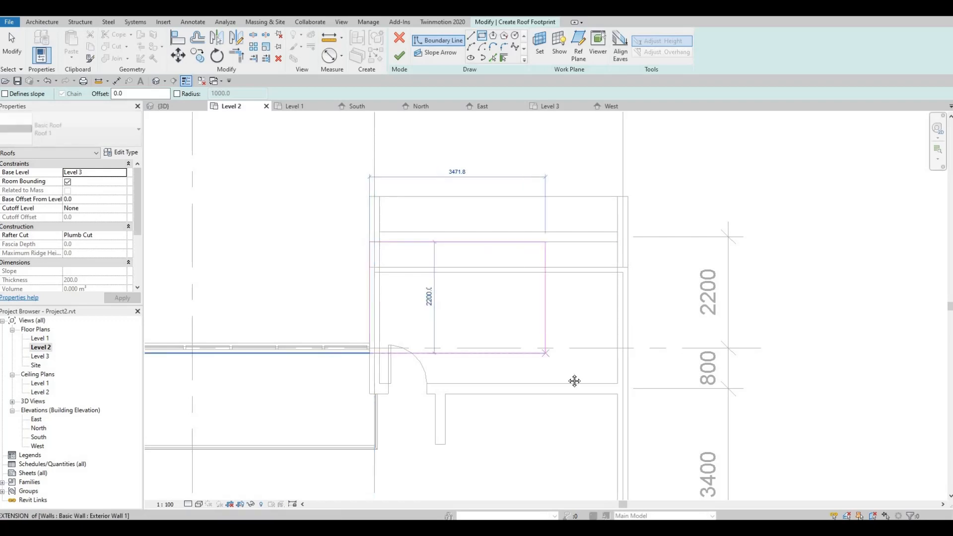
{"action": "scroll", "coordinate": [595, 382], "scroll_direction": "down", "scroll_amount": 5}
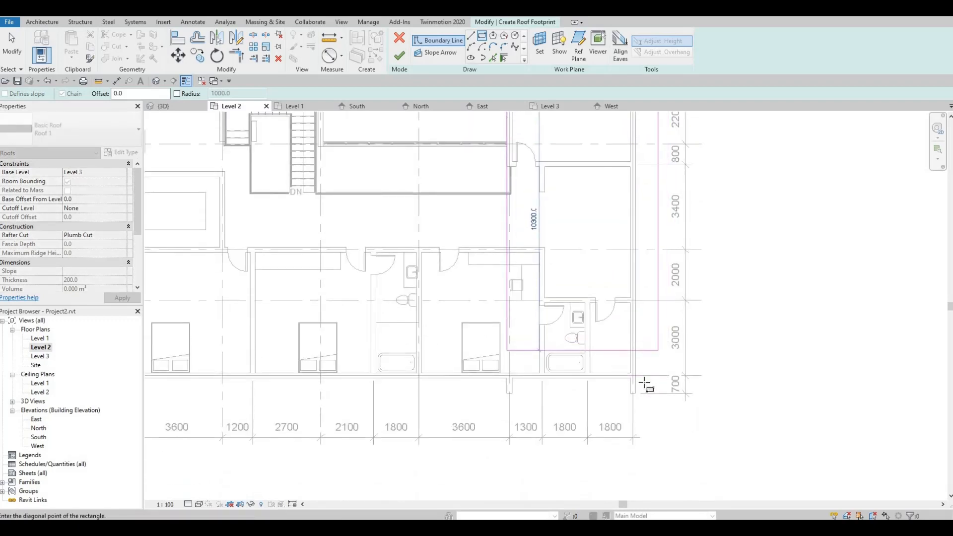
{"action": "scroll", "coordinate": [640, 382], "scroll_direction": "up", "scroll_amount": 2}
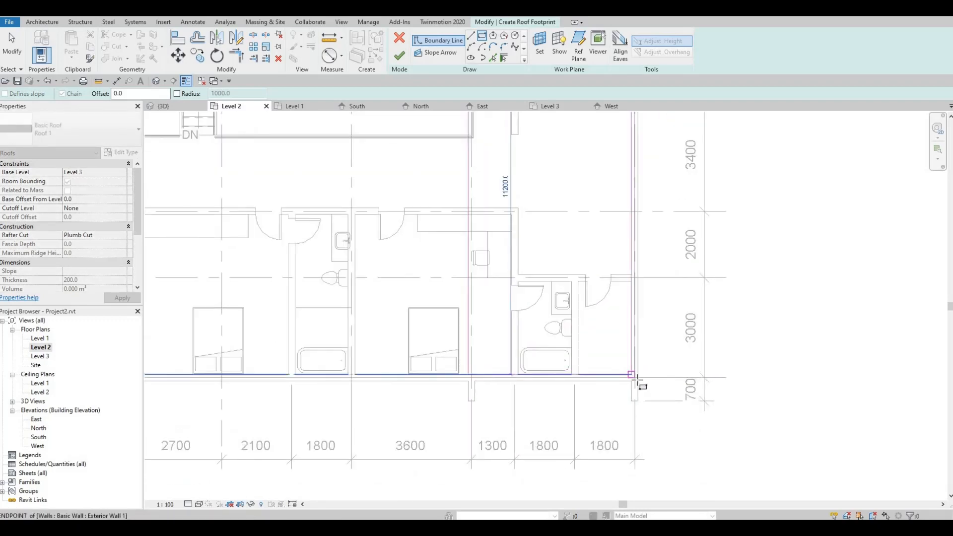
{"action": "scroll", "coordinate": [636, 379], "scroll_direction": "up", "scroll_amount": 2}
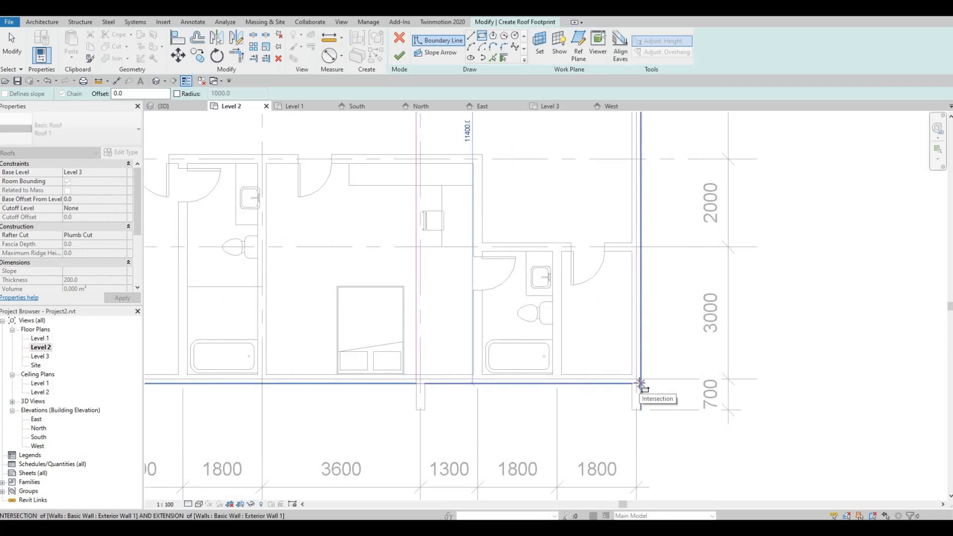
{"action": "left_click", "coordinate": [640, 383]}
{"action": "scroll", "coordinate": [819, 404], "scroll_direction": "down", "scroll_amount": 3}
{"action": "key", "text": "Escape"}
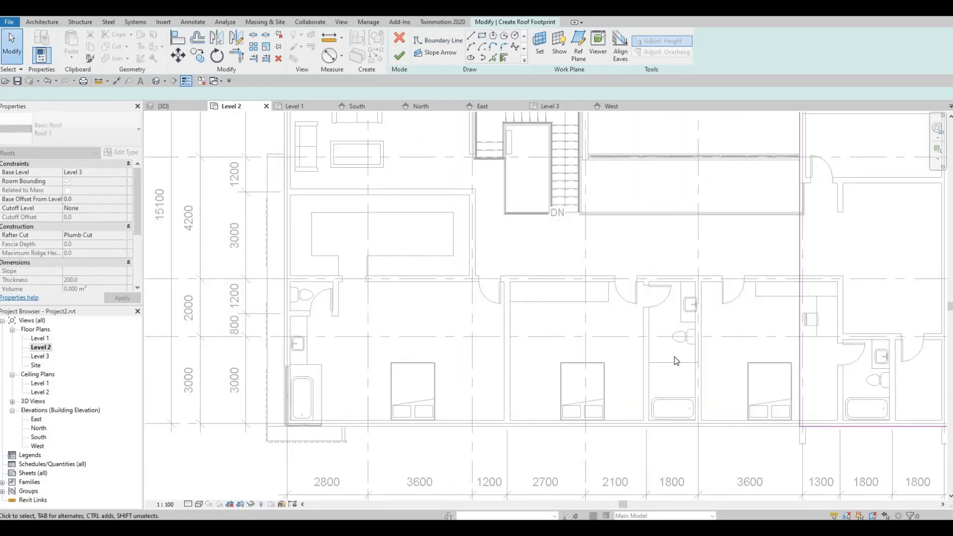
Step: Start another rectangular roof boundary for the wing that ends at grid A
{"action": "left_click", "coordinate": [703, 317]}
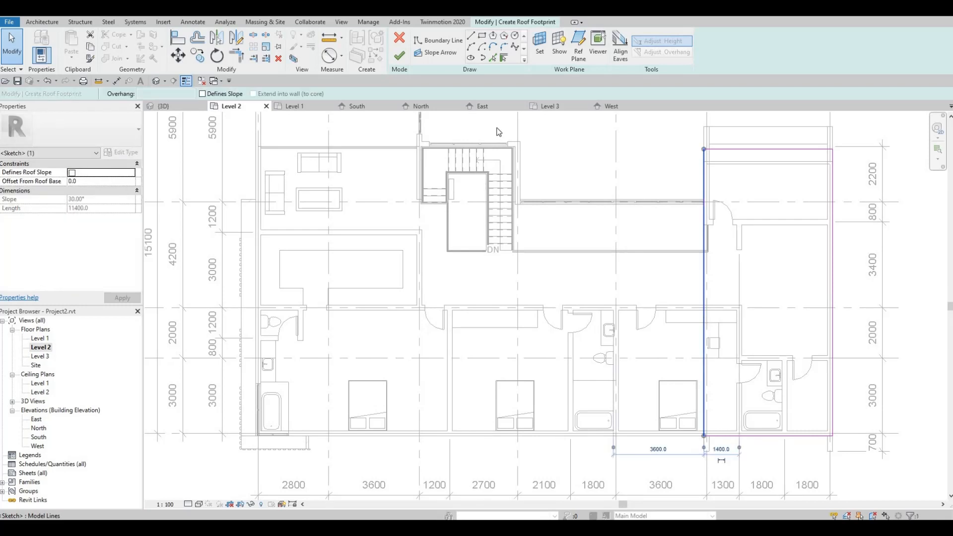
{"action": "left_click", "coordinate": [446, 53]}
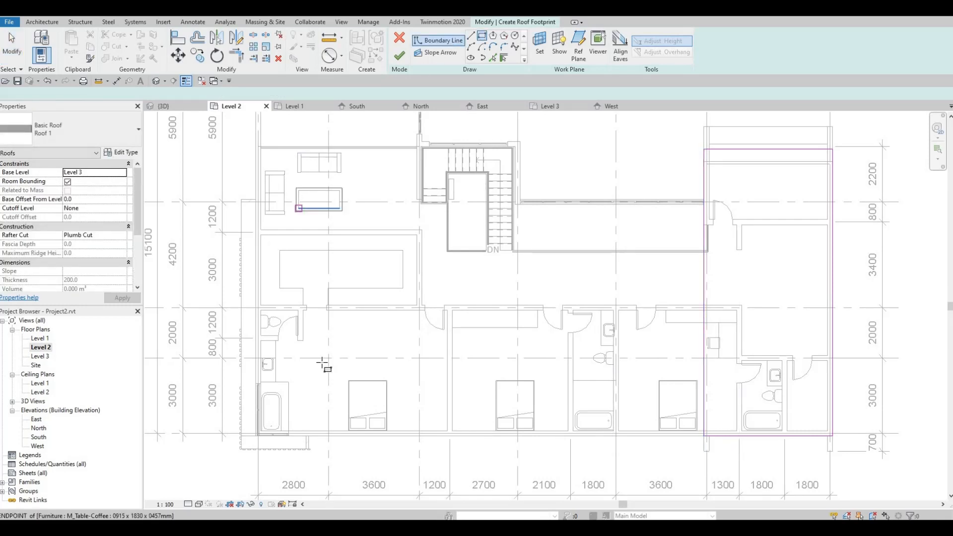
{"action": "middle_click_drag", "start_coordinate": [279, 255], "coordinate": [322, 358]}
{"action": "scroll", "coordinate": [311, 164], "scroll_direction": "up", "scroll_amount": 3}
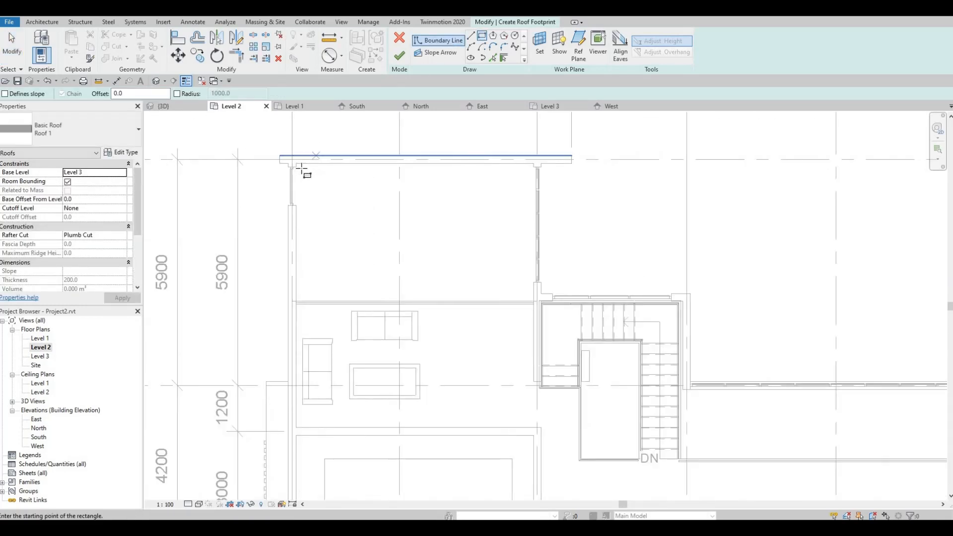
{"action": "scroll", "coordinate": [287, 166], "scroll_direction": "up", "scroll_amount": 1}
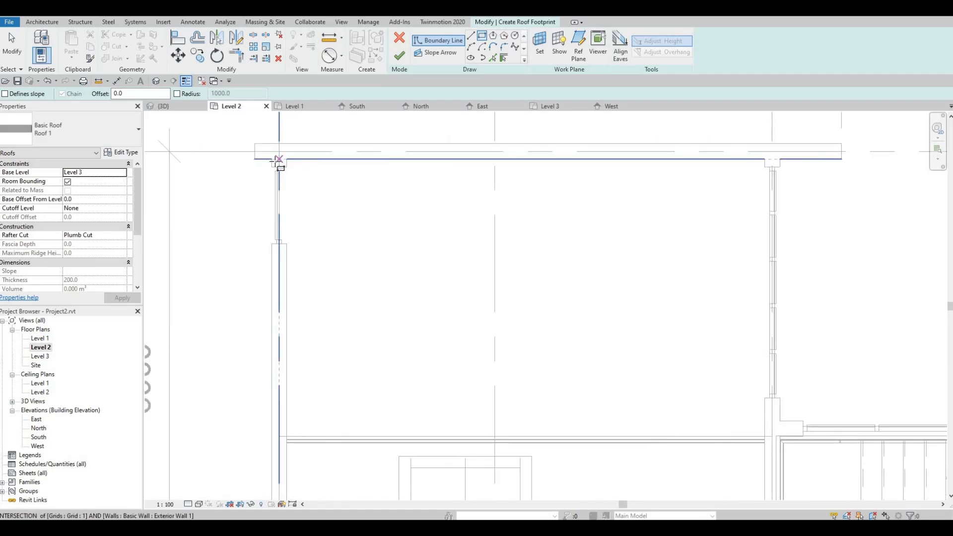
{"action": "left_click", "coordinate": [271, 160]}
{"action": "middle_click_drag", "start_coordinate": [619, 356], "coordinate": [536, 243]}
{"action": "scroll", "coordinate": [622, 383], "scroll_direction": "down", "scroll_amount": 3}
{"action": "middle_click_drag", "start_coordinate": [620, 376], "coordinate": [587, 328]}
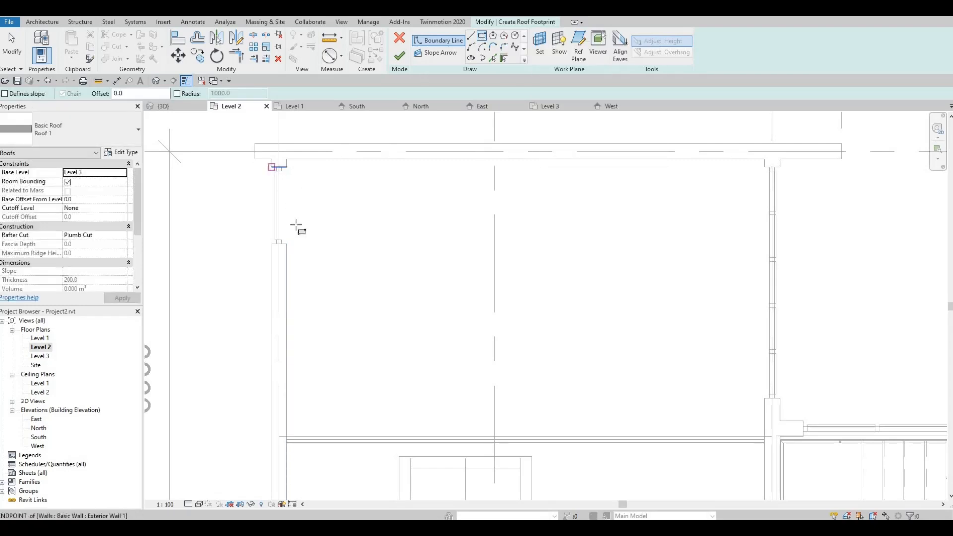
Step: Draw rectangular boundaries around the window recesses in both side walls below grid A, 1000 mm long at grid 1 and 3000 mm opposite
{"action": "left_click", "coordinate": [271, 166]}
{"action": "left_click", "coordinate": [288, 244]}
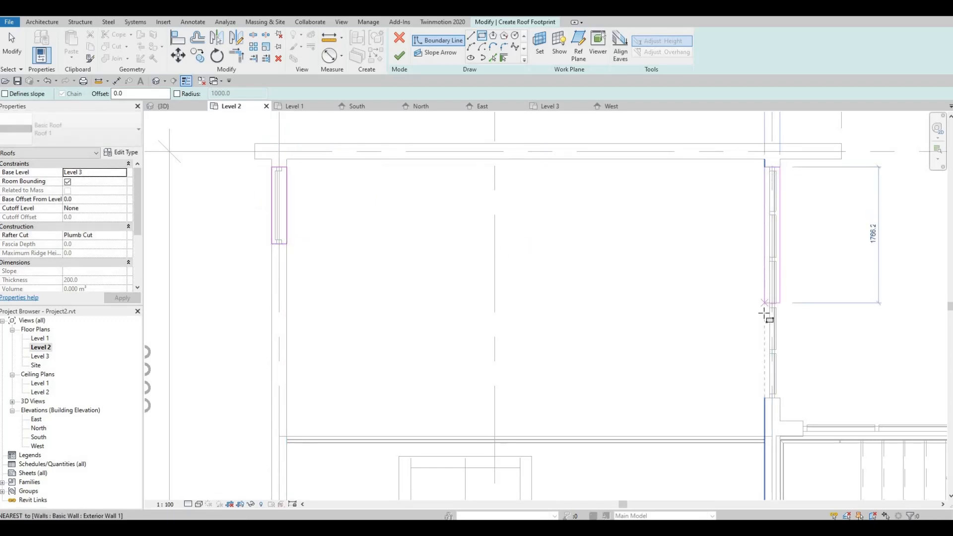
{"action": "middle_click_drag", "start_coordinate": [768, 321], "coordinate": [758, 293]}
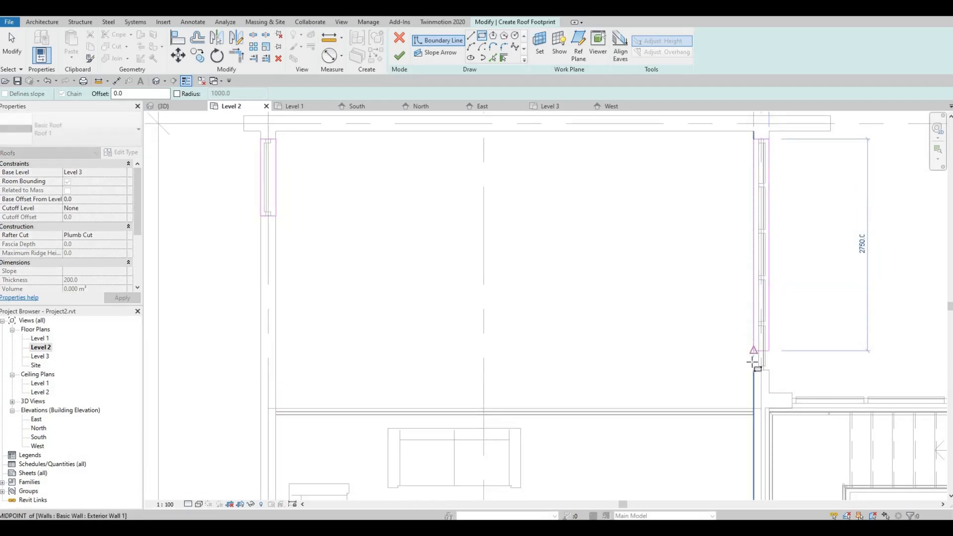
{"action": "key", "text": "Escape"}
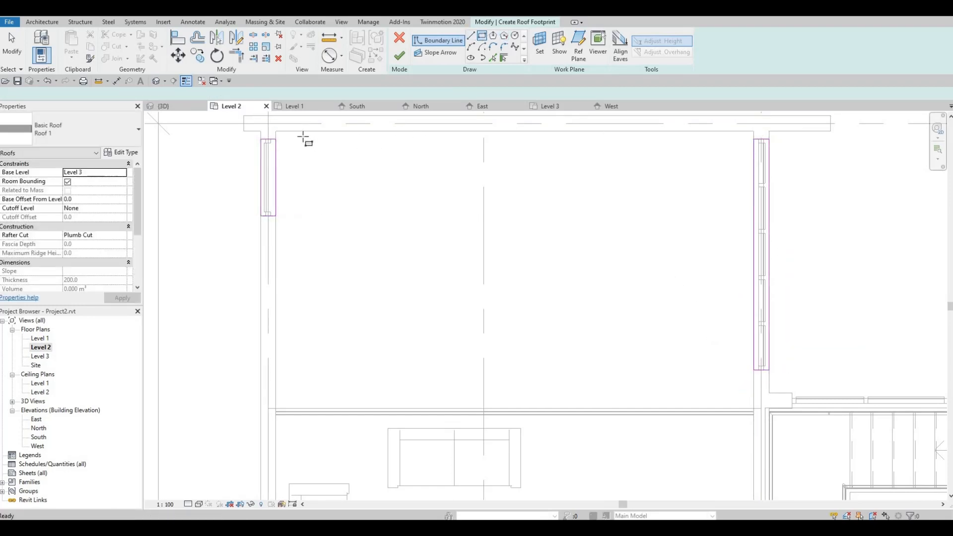
Step: Draw a rectangular boundary about 6200 by 5800 mm between the wing's inner wall faces, from the grid A wall to grid B
{"action": "left_click", "coordinate": [276, 132]}
{"action": "middle_click_drag", "start_coordinate": [636, 492], "coordinate": [630, 334]}
{"action": "scroll", "coordinate": [630, 334], "scroll_direction": "down", "scroll_amount": 2}
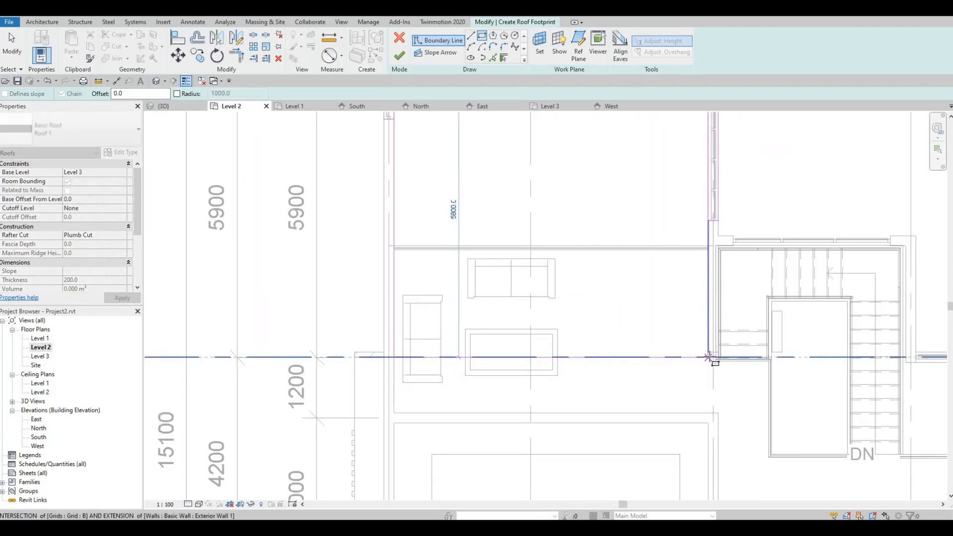
{"action": "left_click", "coordinate": [708, 358]}
{"action": "scroll", "coordinate": [392, 228], "scroll_direction": "up", "scroll_amount": 4}
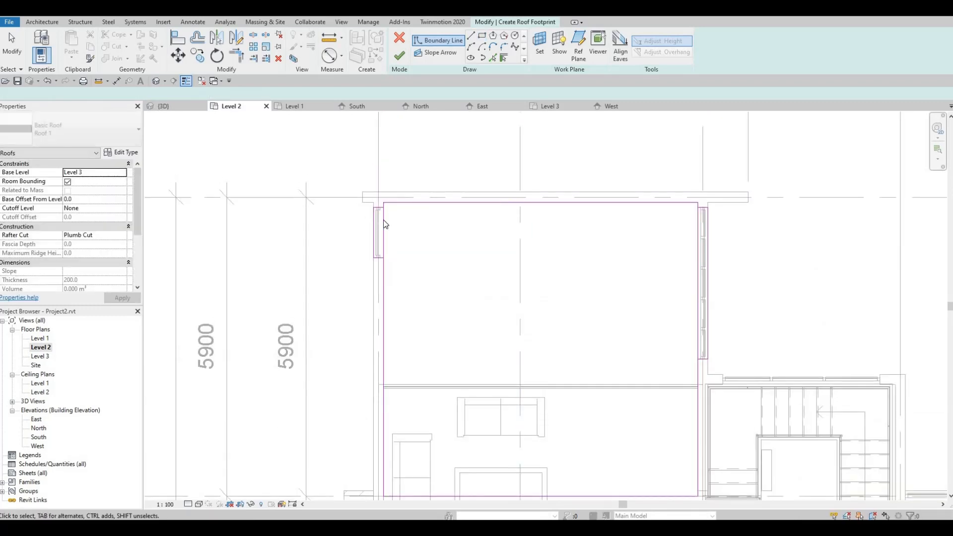
{"action": "key", "text": "Escape"}
Step: Trim the wing boundary's upper corner at the grid 1 window recess, and stretch the recess's inner line to grid B
{"action": "scroll", "coordinate": [402, 211], "scroll_direction": "up", "scroll_amount": 2}
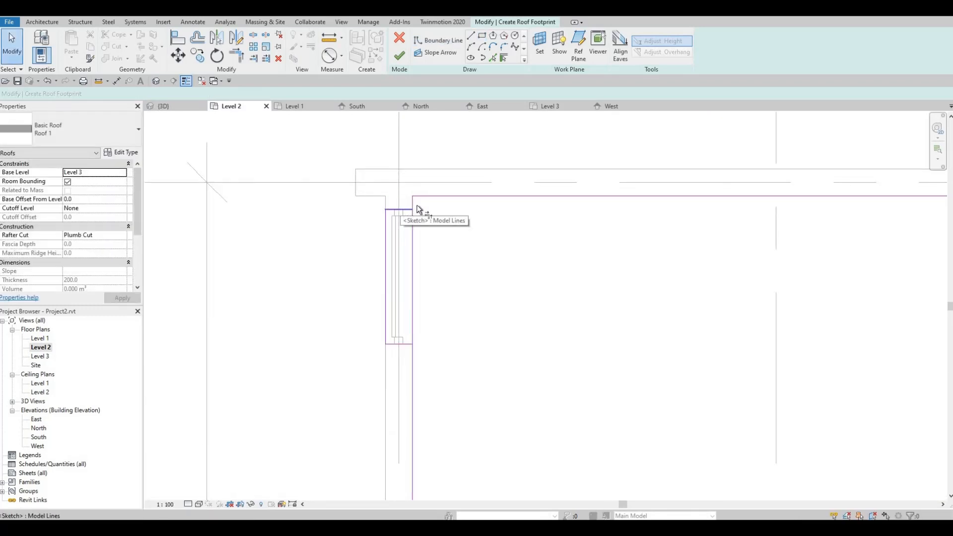
{"action": "key", "text": "a"}
{"action": "key", "text": "l"}
{"action": "left_click", "coordinate": [413, 202]}
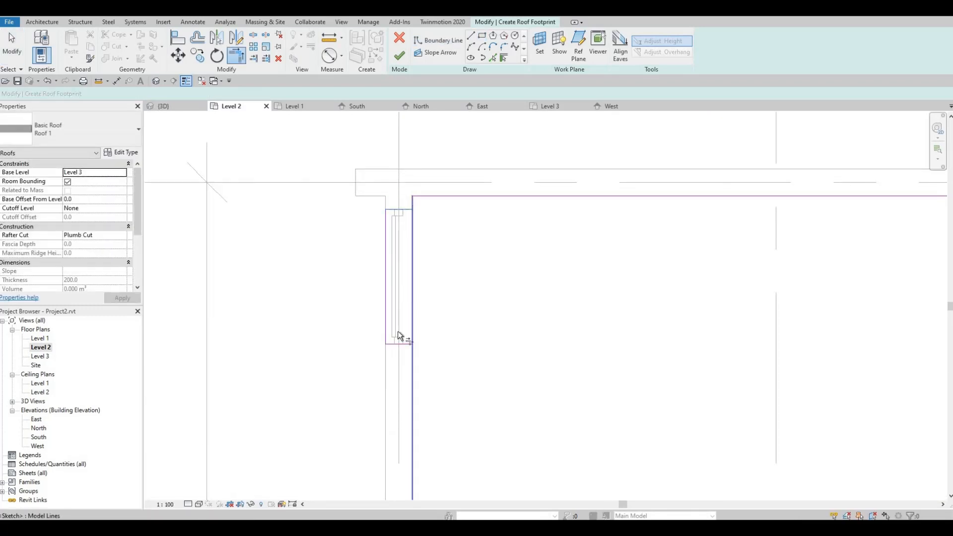
{"action": "key", "text": "t"}
{"action": "key", "text": "r"}
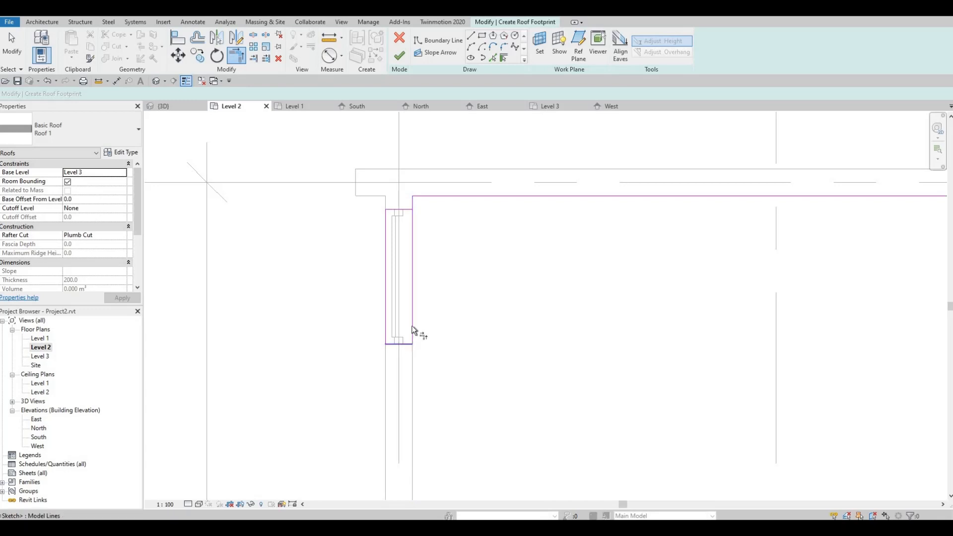
{"action": "scroll", "coordinate": [422, 248], "scroll_direction": "down", "scroll_amount": 5}
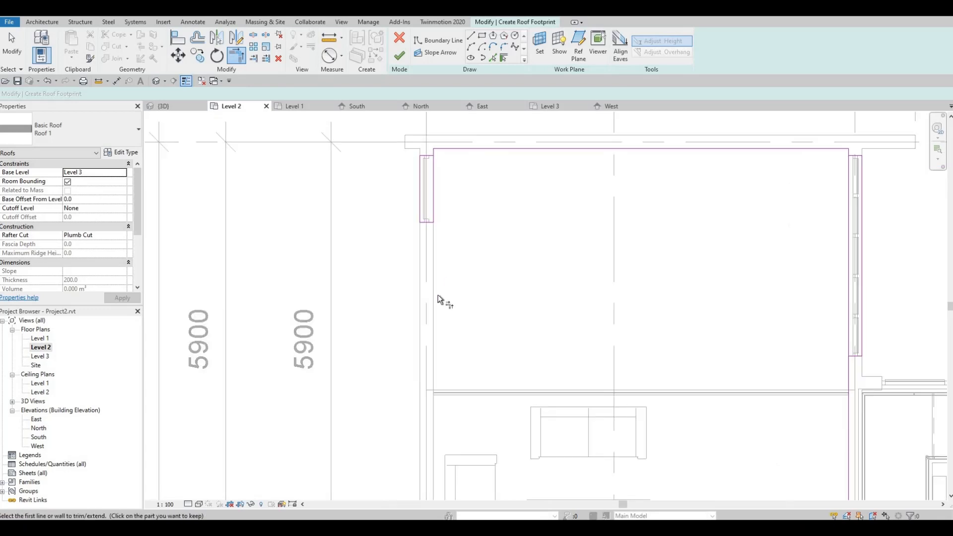
{"action": "key", "text": "Escape"}
{"action": "key", "text": "Escape"}
{"action": "left_click", "coordinate": [426, 242]}
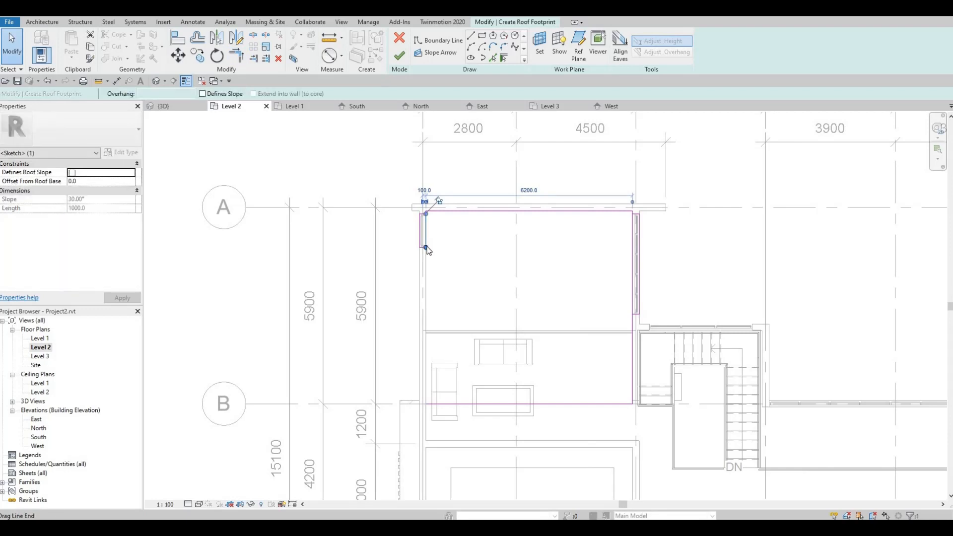
{"action": "mouse_move", "coordinate": [425, 247]}
{"action": "left_mouse_down"}
{"action": "mouse_move", "coordinate": [428, 414]}
{"action": "mouse_move", "coordinate": [426, 404]}
{"action": "left_mouse_up"}
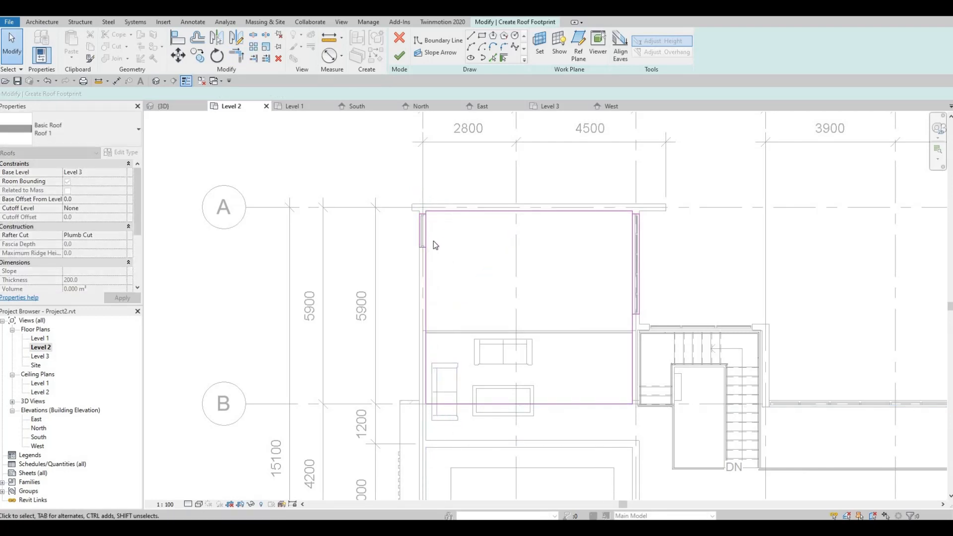
Step: Trim the grid 1 recess's lower edge with the long wall line so the boundary follows the recess outline
{"action": "scroll", "coordinate": [434, 246], "scroll_direction": "up", "scroll_amount": 3}
{"action": "scroll", "coordinate": [435, 247], "scroll_direction": "up", "scroll_amount": 2}
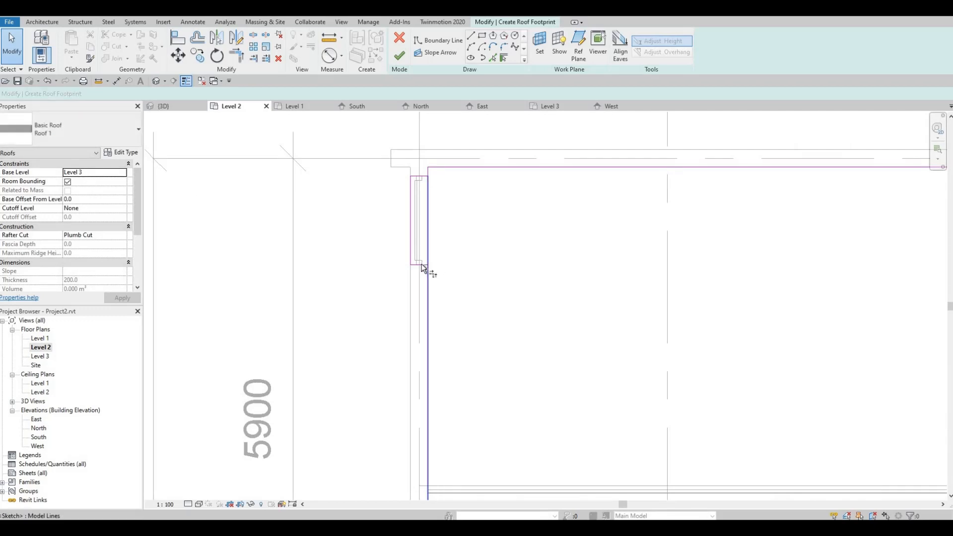
{"action": "key", "text": "t"}
{"action": "key", "text": "r"}
{"action": "middle_click_drag", "start_coordinate": [871, 304], "coordinate": [647, 240]}
{"action": "scroll", "coordinate": [647, 240], "scroll_direction": "down", "scroll_amount": 2}
{"action": "middle_click_drag", "start_coordinate": [689, 344], "coordinate": [619, 363]}
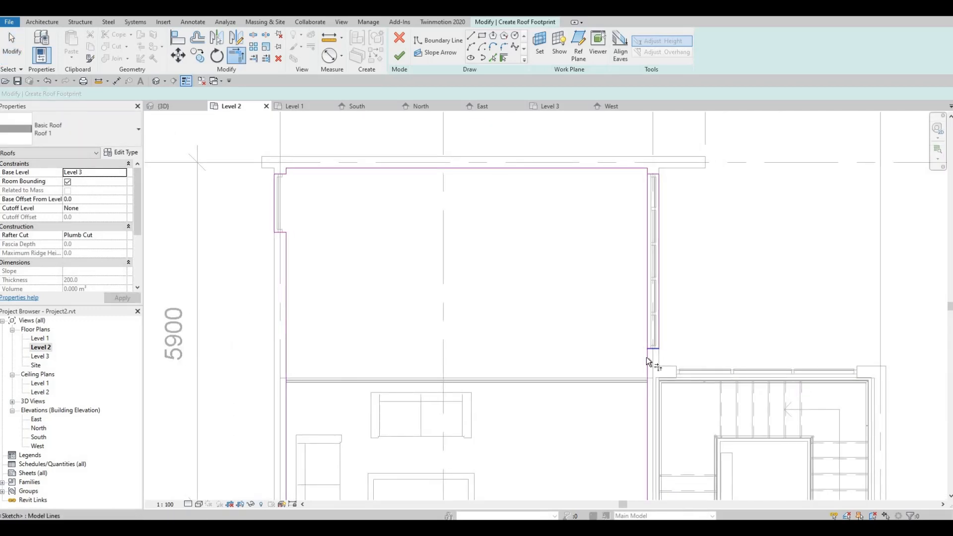
Step: Trim the overlapping boundary lines at the lower and upper ends of the 3000 mm window recess
{"action": "left_click", "coordinate": [647, 356]}
{"action": "scroll", "coordinate": [647, 164], "scroll_direction": "up", "scroll_amount": 3}
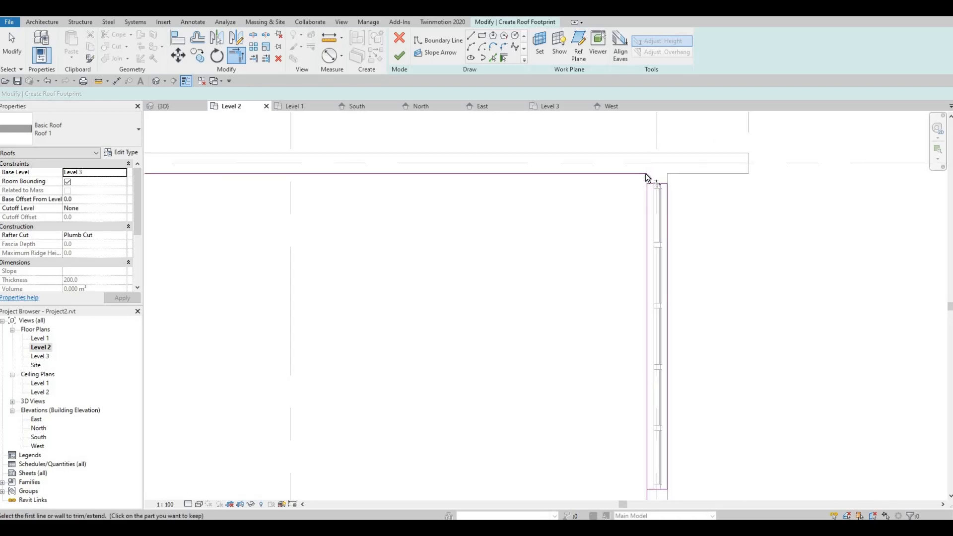
{"action": "left_click", "coordinate": [647, 209]}
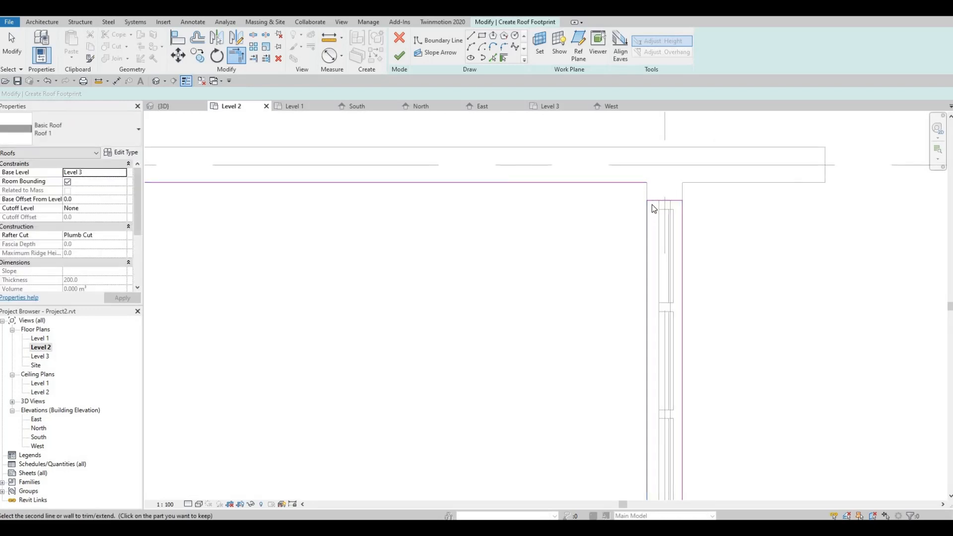
{"action": "left_click", "coordinate": [652, 202]}
{"action": "key", "text": "Escape"}
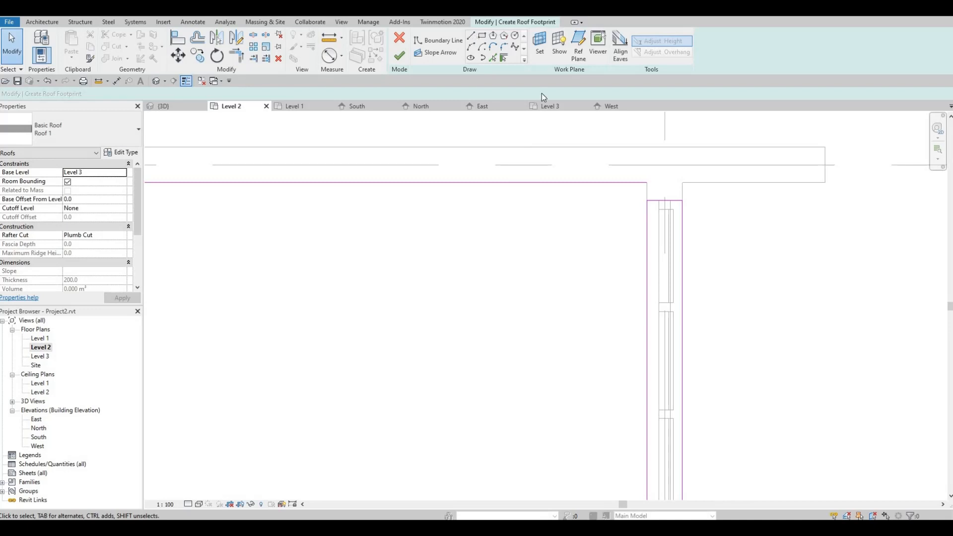
Step: Draw a short boundary line closing the gap at the long recess's upper corner, and delete the recess's 3000 mm inner line
{"action": "left_click", "coordinate": [647, 200]}
{"action": "left_click", "coordinate": [647, 184]}
{"action": "left_click", "coordinate": [646, 232]}
{"action": "middle_click_drag", "start_coordinate": [646, 263], "coordinate": [551, 56]}
{"action": "key", "text": "Escape"}
{"action": "scroll", "coordinate": [573, 158], "scroll_direction": "down", "scroll_amount": 2}
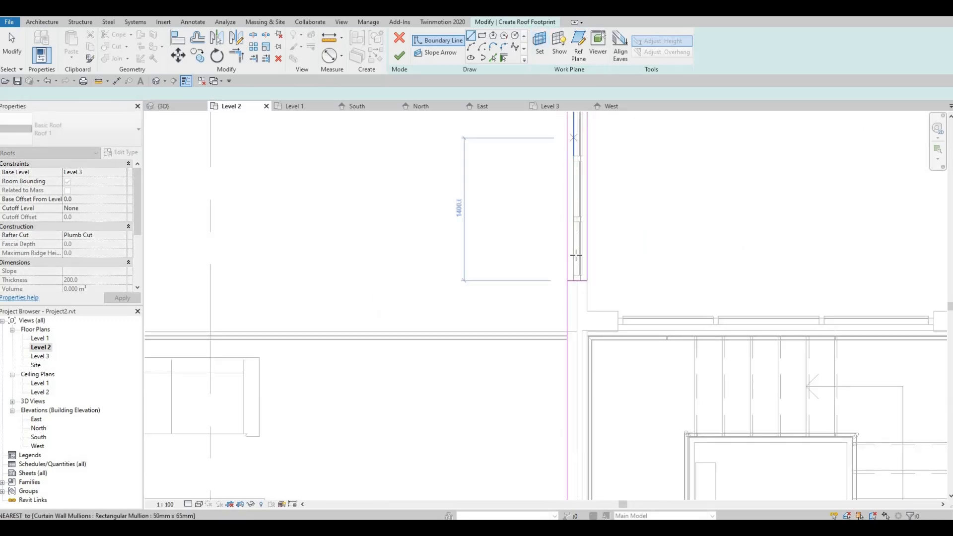
{"action": "key", "text": "Escape"}
{"action": "left_click", "coordinate": [567, 268]}
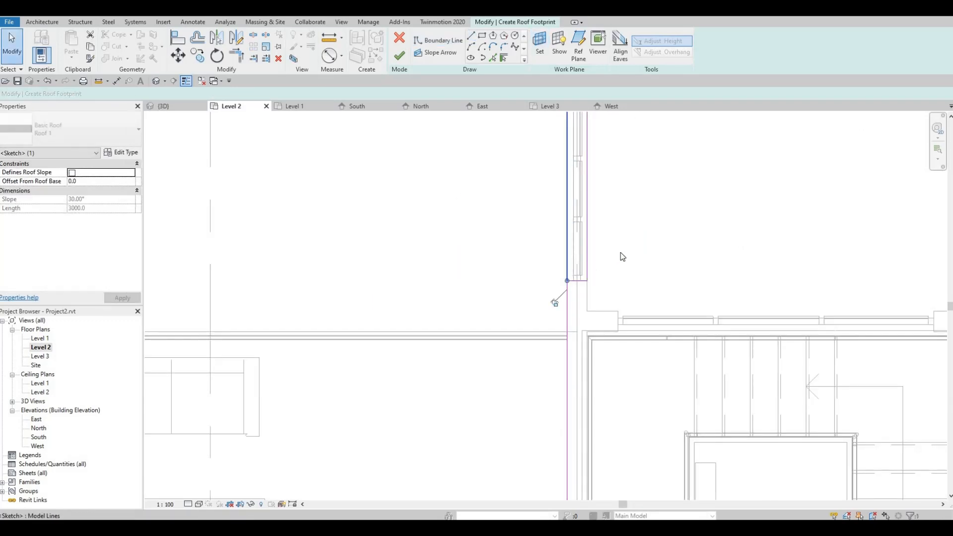
{"action": "key", "text": "Delete"}
Step: Move the wing boundary's 6200 mm closing line from grid B down to grid E
{"action": "scroll", "coordinate": [526, 294], "scroll_direction": "down", "scroll_amount": 1}
{"action": "middle_click_drag", "start_coordinate": [526, 295], "coordinate": [453, 255]}
{"action": "scroll", "coordinate": [454, 255], "scroll_direction": "down", "scroll_amount": 1}
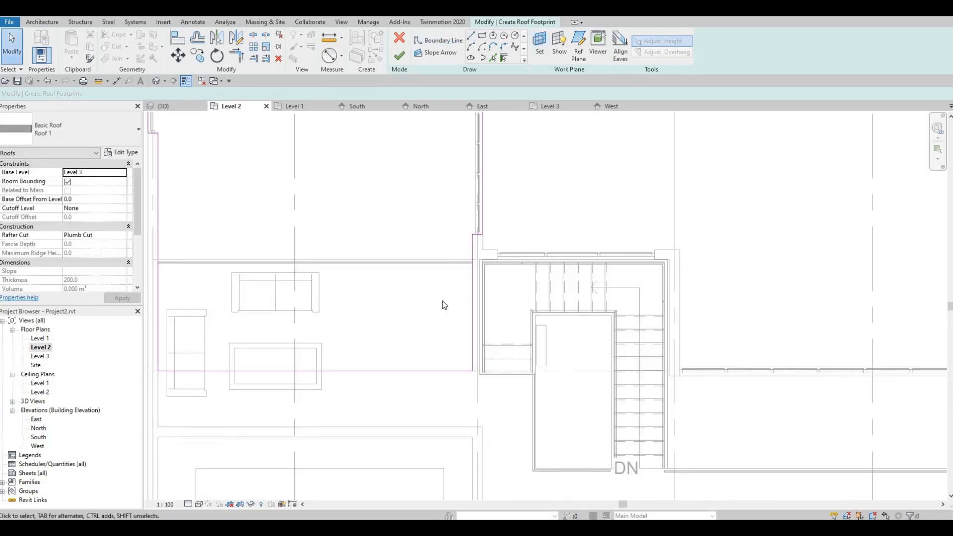
{"action": "scroll", "coordinate": [442, 304], "scroll_direction": "down", "scroll_amount": 1}
{"action": "scroll", "coordinate": [476, 276], "scroll_direction": "up", "scroll_amount": 2}
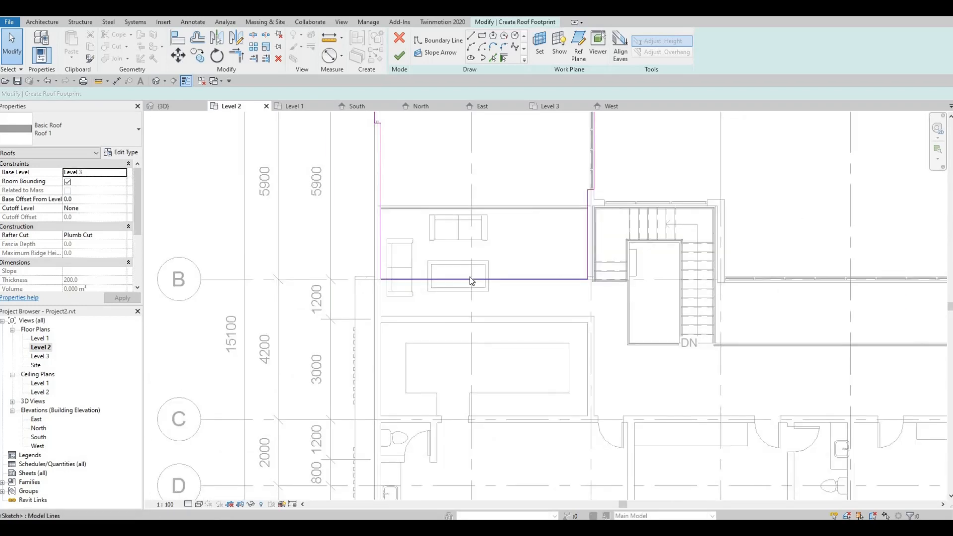
{"action": "left_click", "coordinate": [470, 279]}
{"action": "middle_click_drag", "start_coordinate": [470, 279], "coordinate": [484, 213]}
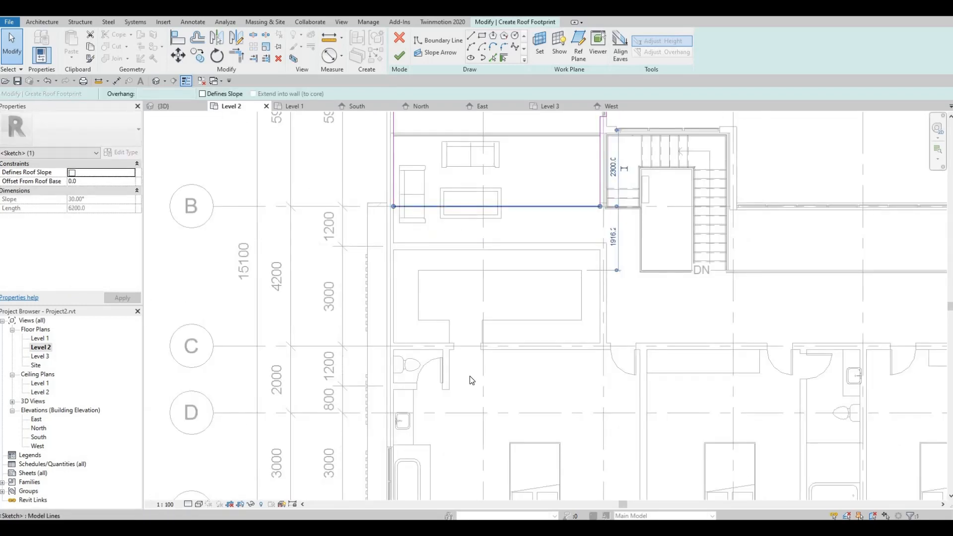
{"action": "left_click_drag", "start_coordinate": [469, 376], "coordinate": [472, 382]}
{"action": "middle_click_drag", "start_coordinate": [486, 381], "coordinate": [487, 200]}
{"action": "scroll", "coordinate": [486, 201], "scroll_direction": "down", "scroll_amount": 1}
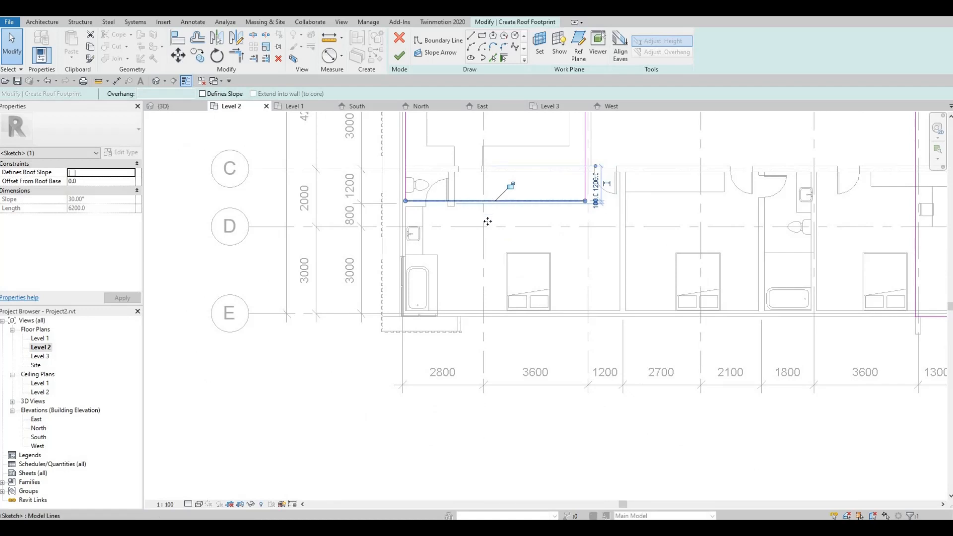
{"action": "left_click_drag", "start_coordinate": [487, 221], "coordinate": [486, 316]}
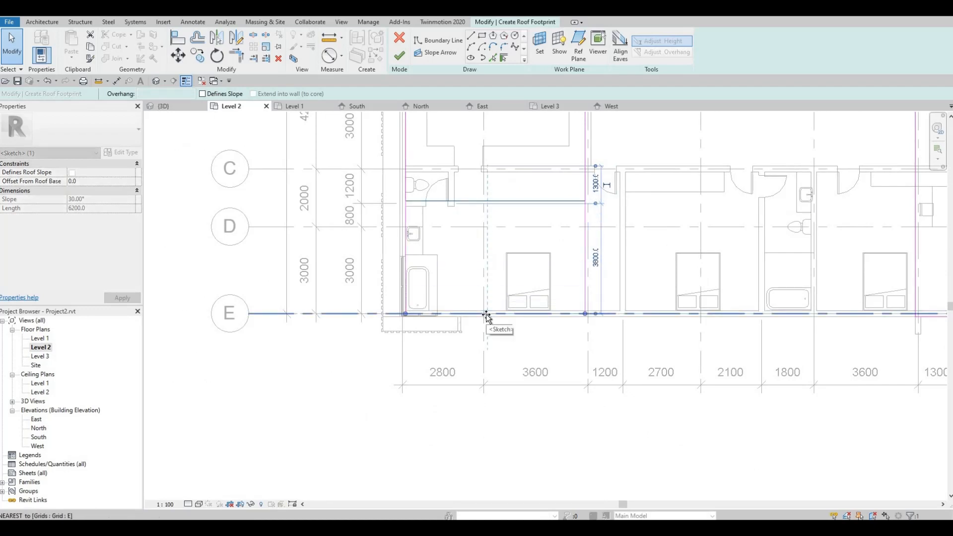
Step: Move the wing boundary's long 13900 mm line from the inner wall face onto grid 1
{"action": "middle_click_drag", "start_coordinate": [397, 141], "coordinate": [364, 265]}
{"action": "middle_click_drag", "start_coordinate": [379, 117], "coordinate": [401, 259]}
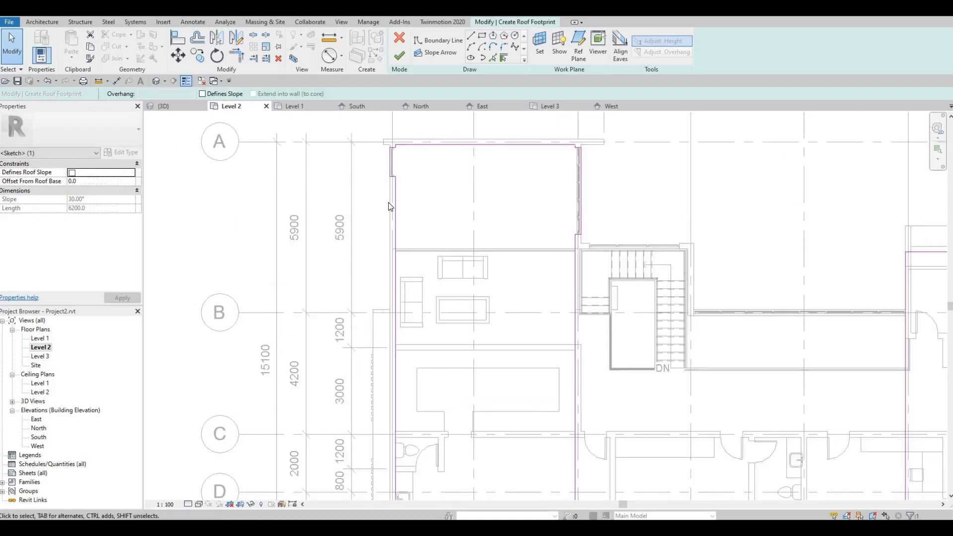
{"action": "scroll", "coordinate": [387, 203], "scroll_direction": "up", "scroll_amount": 1}
{"action": "scroll", "coordinate": [401, 206], "scroll_direction": "up", "scroll_amount": 1}
{"action": "left_click", "coordinate": [400, 208]}
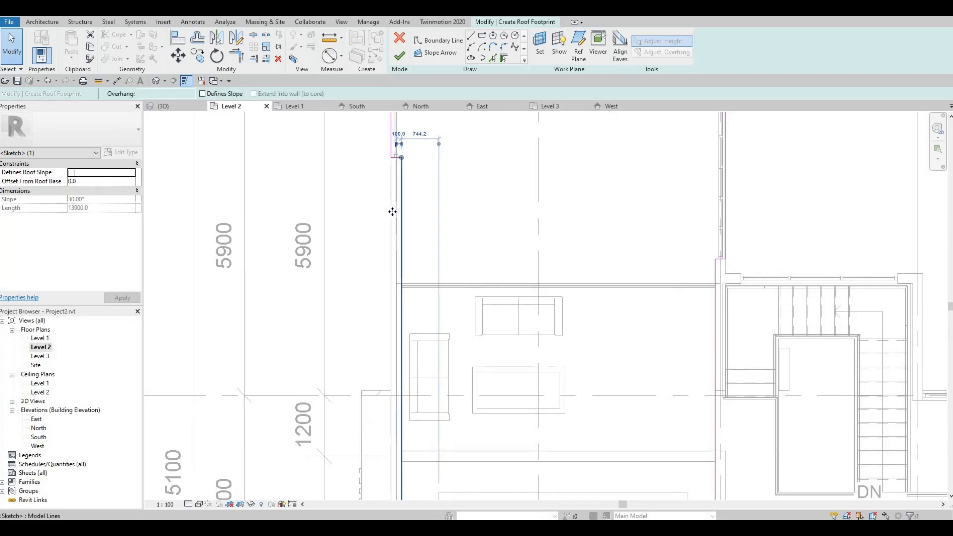
{"action": "left_click_drag", "start_coordinate": [389, 212], "coordinate": [396, 218]}
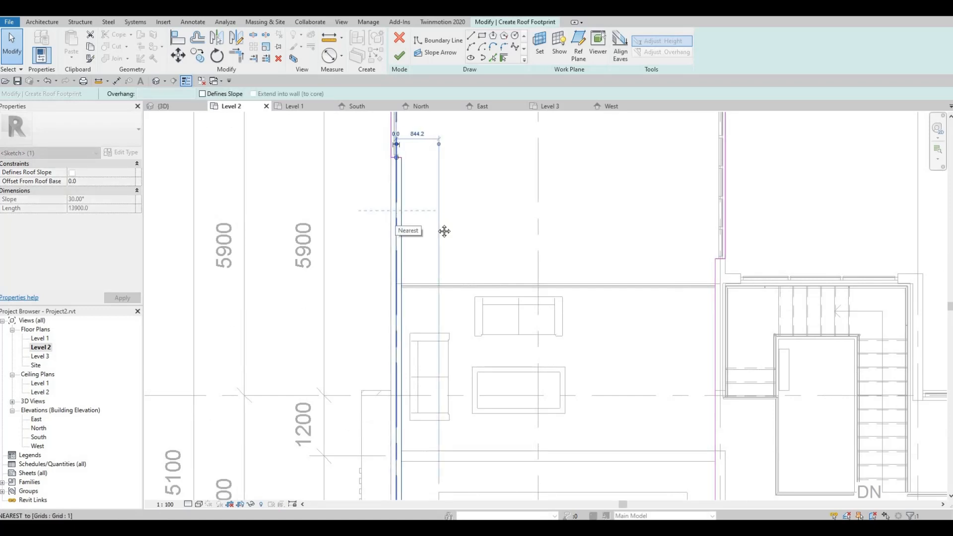
Step: Align the wing's 11900 mm boundary line beside the staircase with the centre reference of the exterior wall
{"action": "middle_click_drag", "start_coordinate": [445, 232], "coordinate": [458, 232]}
{"action": "scroll", "coordinate": [458, 231], "scroll_direction": "down", "scroll_amount": 4}
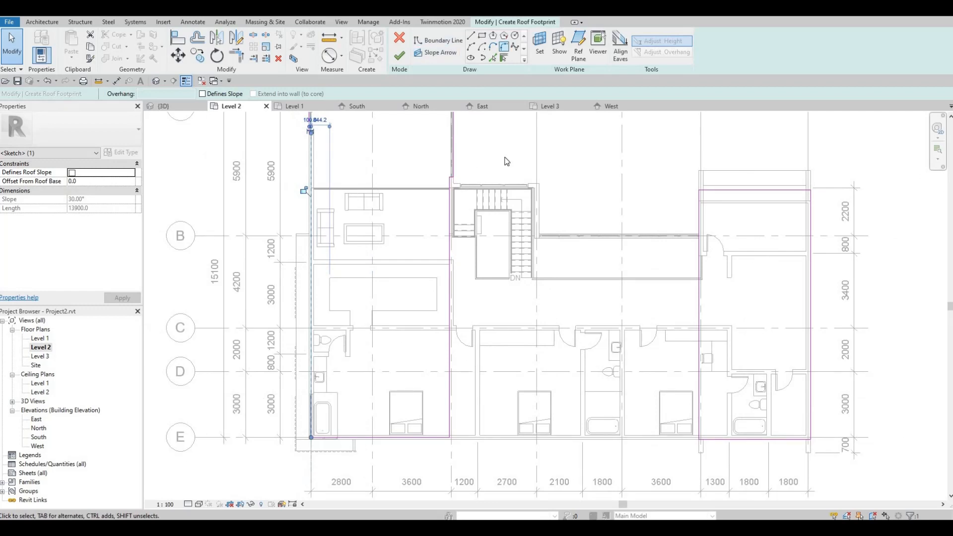
{"action": "scroll", "coordinate": [525, 149], "scroll_direction": "up", "scroll_amount": 3}
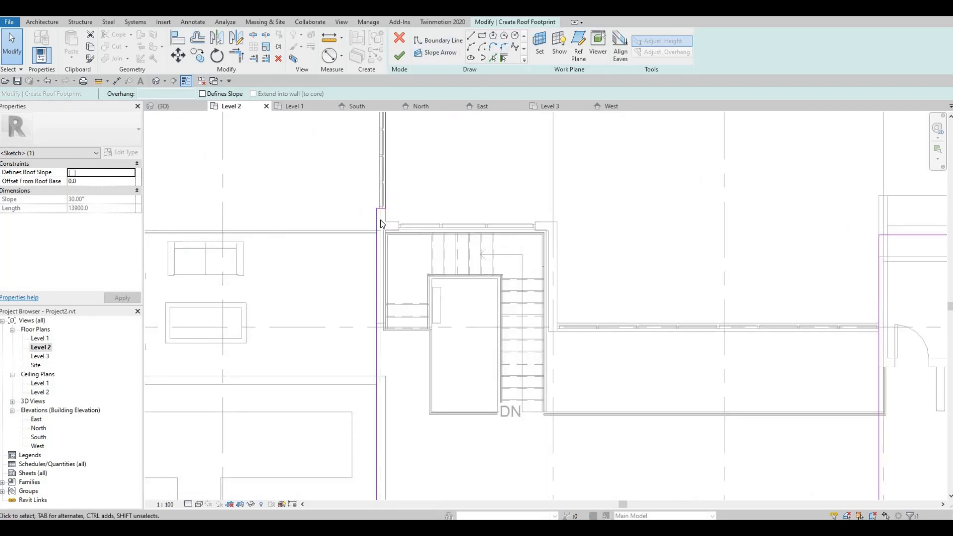
{"action": "left_click", "coordinate": [379, 228]}
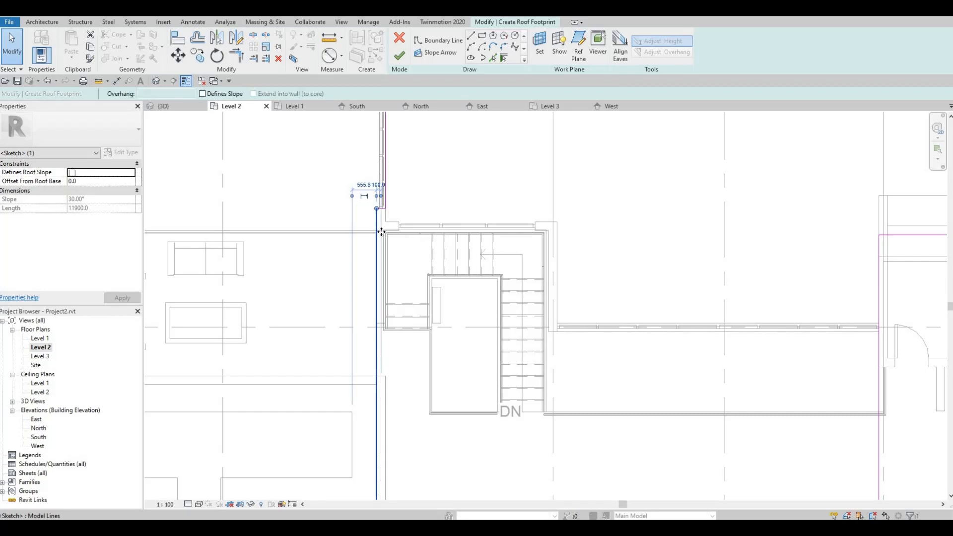
{"action": "left_click", "coordinate": [392, 221]}
{"action": "scroll", "coordinate": [387, 220], "scroll_direction": "up", "scroll_amount": 5}
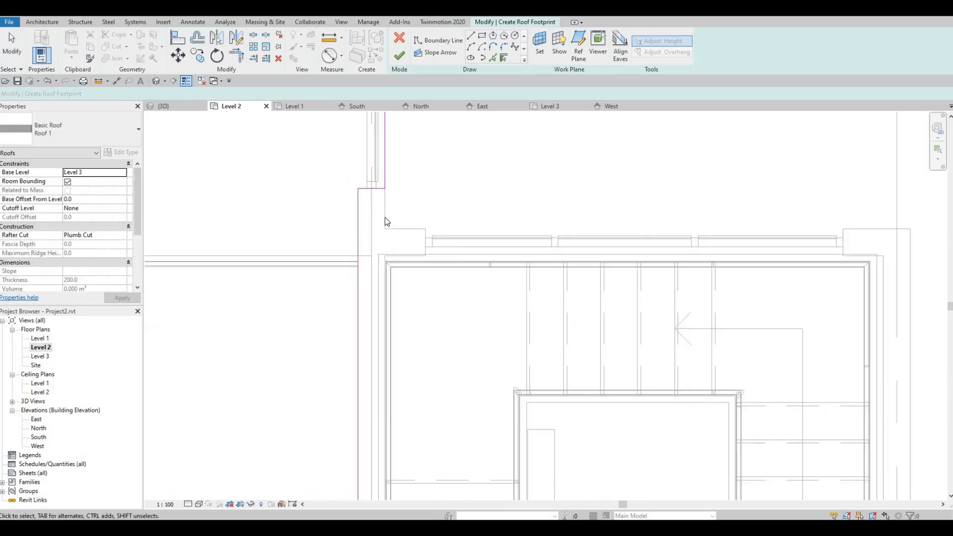
{"action": "key", "text": "a"}
{"action": "key", "text": "l"}
{"action": "left_click", "coordinate": [371, 215]}
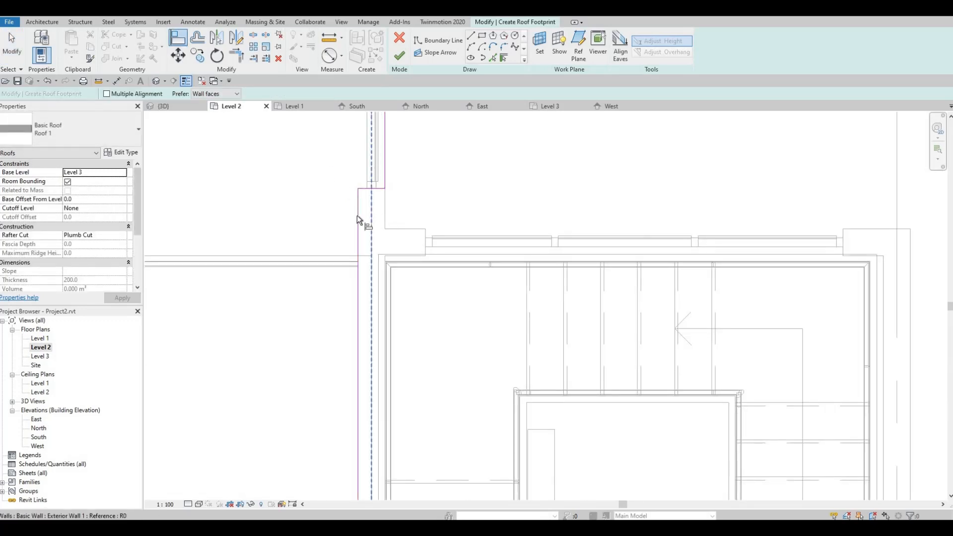
{"action": "left_click", "coordinate": [357, 216]}
{"action": "scroll", "coordinate": [302, 189], "scroll_direction": "down", "scroll_amount": 3}
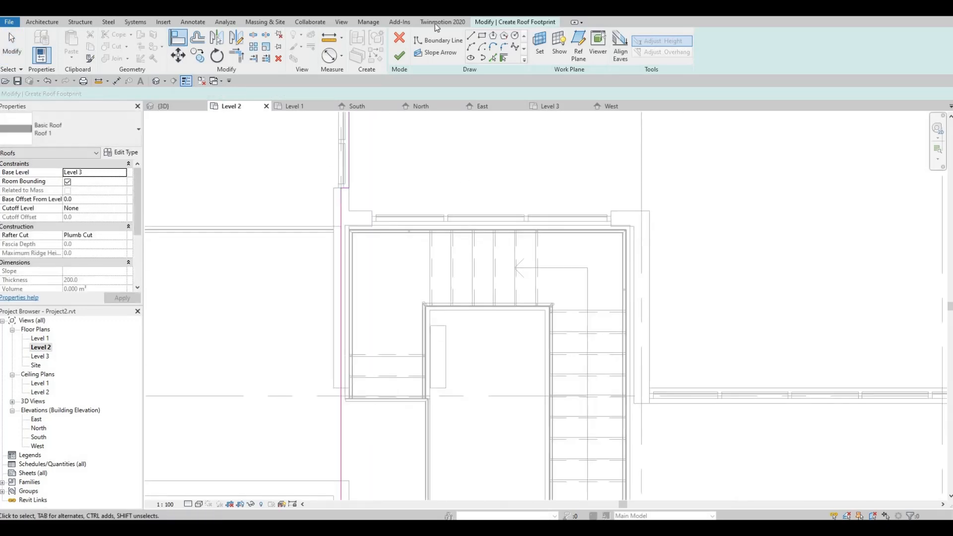
{"action": "key", "text": "Escape"}
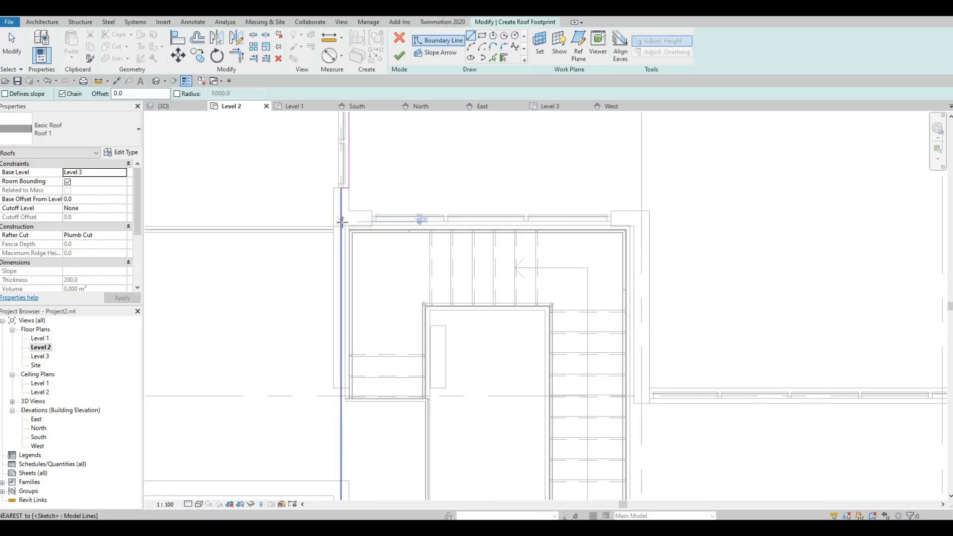
Step: Draw chained boundary lines 3900 mm across the stair window wall, down to grid B, and along the glazed wall to the opposite wing's boundary
{"action": "left_click", "coordinate": [341, 222]}
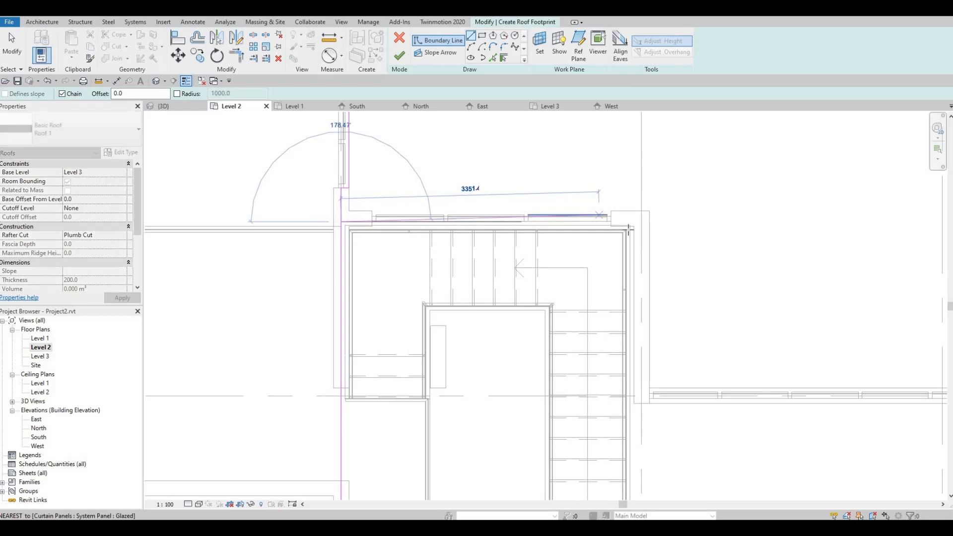
{"action": "left_click", "coordinate": [643, 222]}
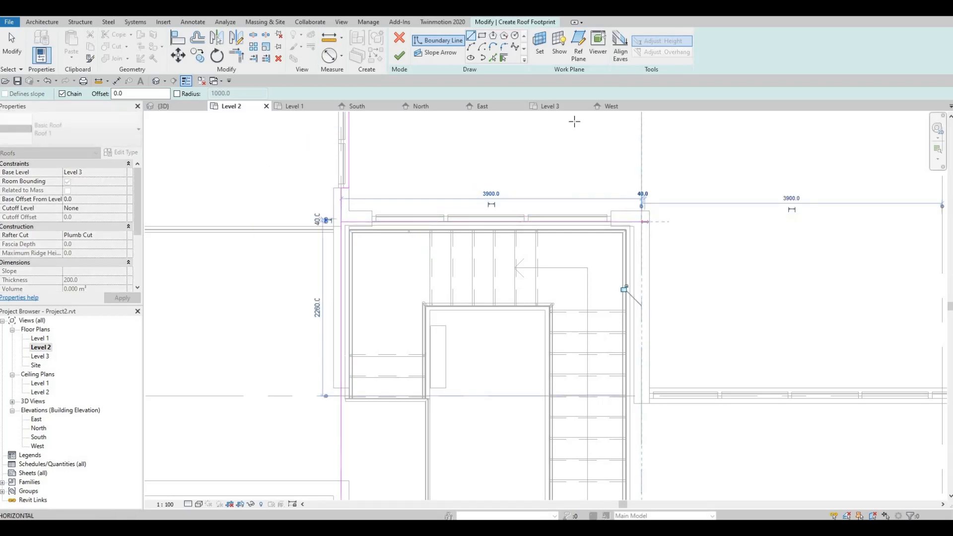
{"action": "middle_click_drag", "start_coordinate": [603, 404], "coordinate": [534, 304]}
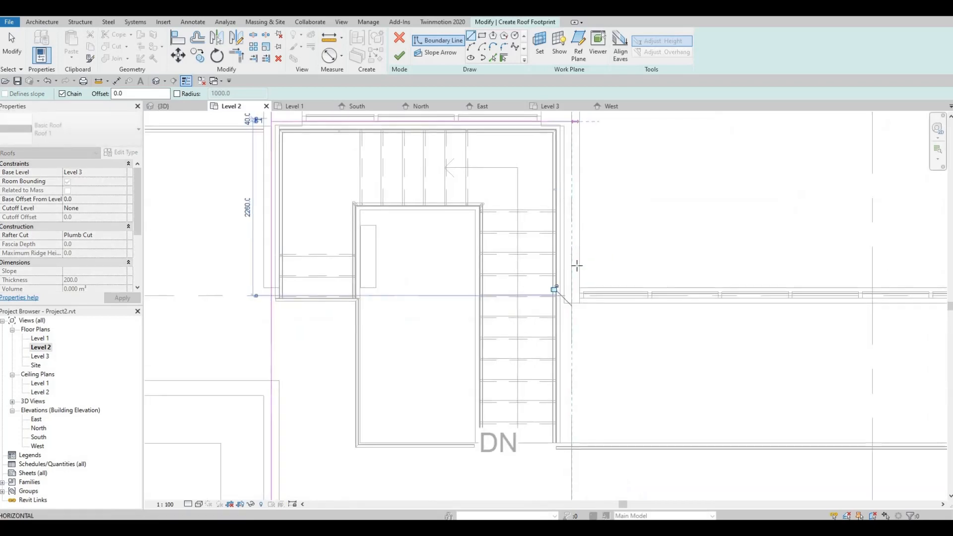
{"action": "left_click", "coordinate": [572, 296]}
{"action": "middle_click_drag", "start_coordinate": [657, 297], "coordinate": [438, 282]}
{"action": "scroll", "coordinate": [438, 282], "scroll_direction": "down", "scroll_amount": 2}
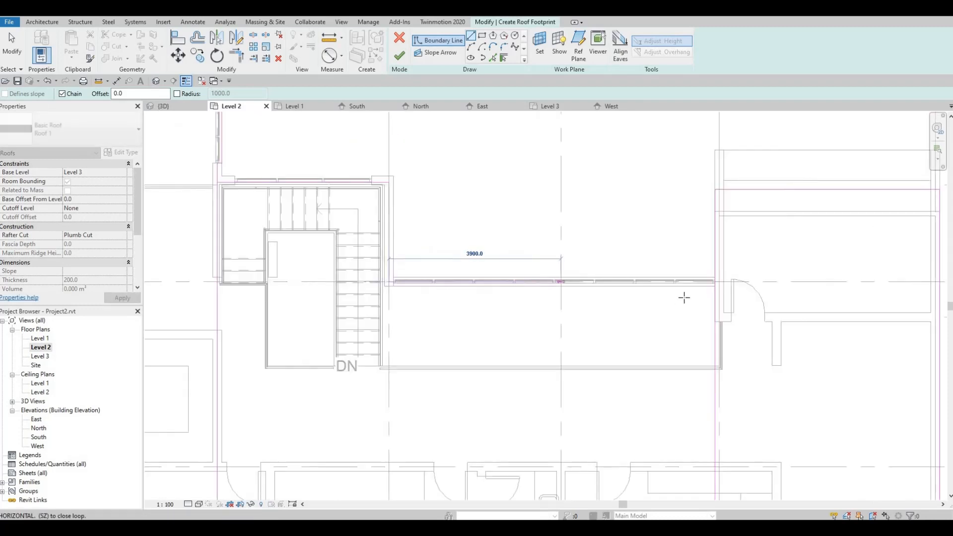
{"action": "left_click", "coordinate": [714, 281]}
{"action": "scroll", "coordinate": [582, 259], "scroll_direction": "down", "scroll_amount": 4}
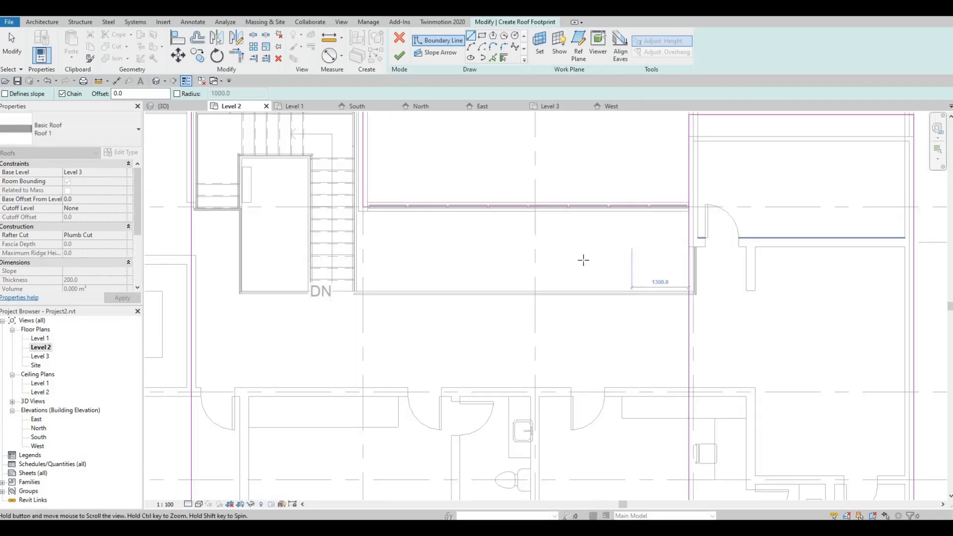
{"action": "scroll", "coordinate": [641, 215], "scroll_direction": "up", "scroll_amount": 5}
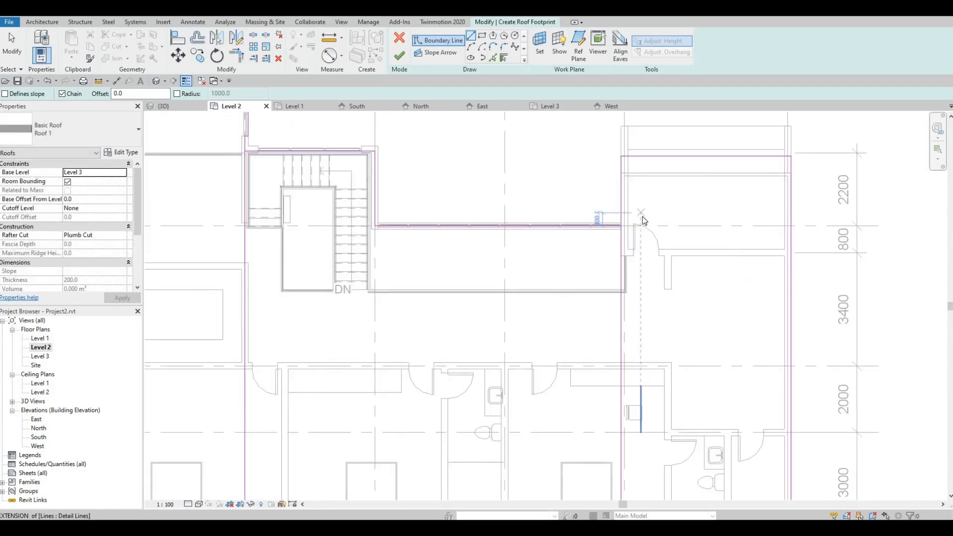
Step: Trim the opposite wing's inner boundary line to a corner with the new line along grid B
{"action": "key", "text": "Escape"}
{"action": "key", "text": "t"}
{"action": "key", "text": "r"}
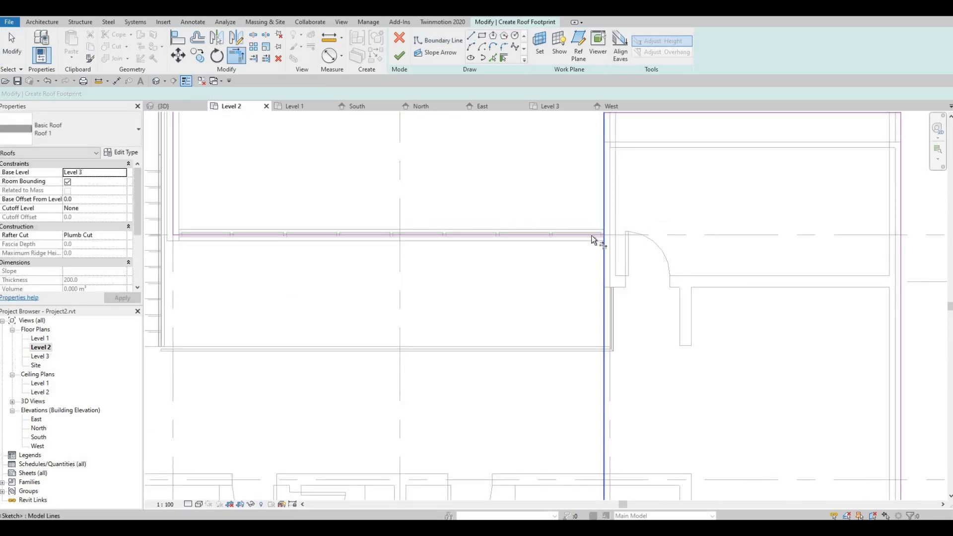
{"action": "scroll", "coordinate": [555, 238], "scroll_direction": "down", "scroll_amount": 4}
{"action": "middle_click_drag", "start_coordinate": [442, 361], "coordinate": [519, 267]}
{"action": "scroll", "coordinate": [520, 266], "scroll_direction": "down", "scroll_amount": 4}
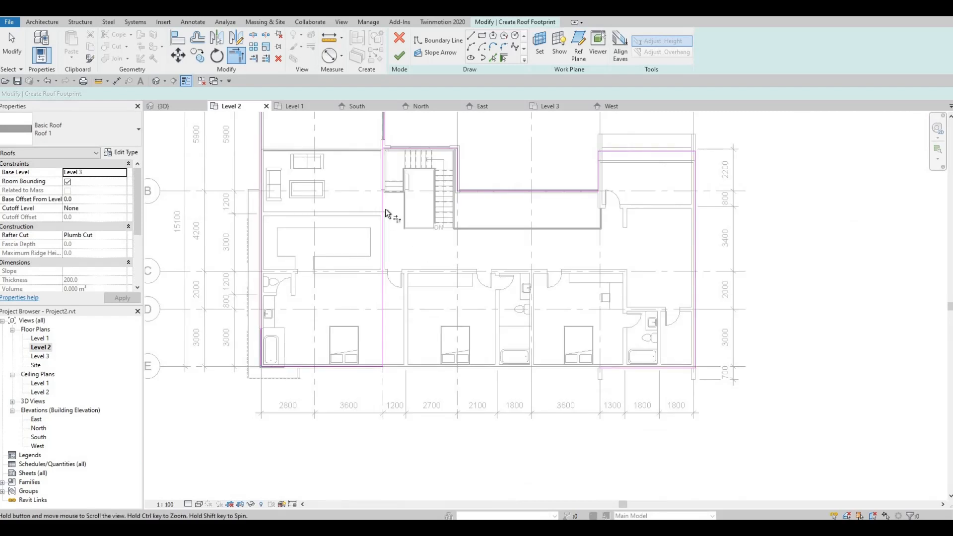
Step: Trim the boundary line beside the staircase to a corner with the line across the stair window wall
{"action": "middle_click_drag", "start_coordinate": [385, 209], "coordinate": [400, 204]}
{"action": "scroll", "coordinate": [403, 186], "scroll_direction": "up", "scroll_amount": 5}
{"action": "scroll", "coordinate": [419, 209], "scroll_direction": "up", "scroll_amount": 2}
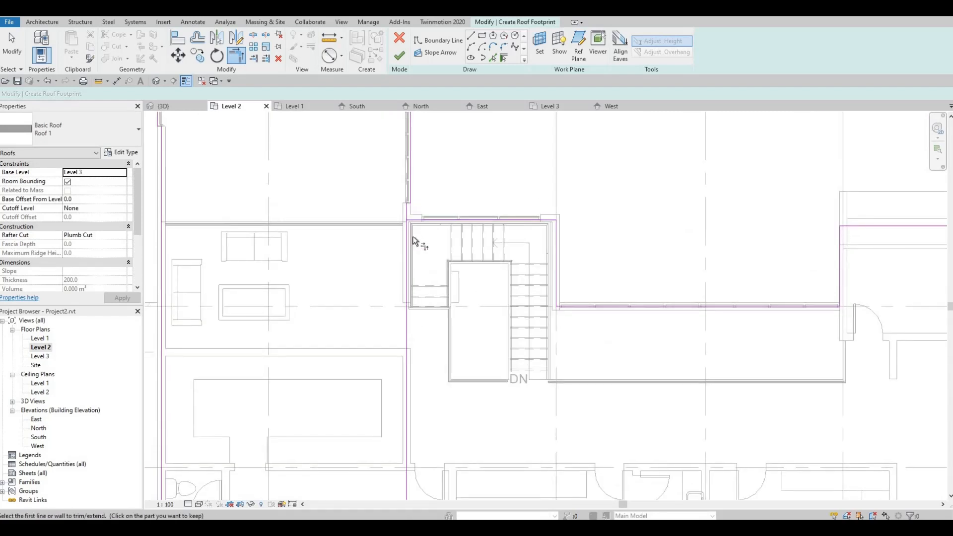
{"action": "scroll", "coordinate": [419, 240], "scroll_direction": "up", "scroll_amount": 4}
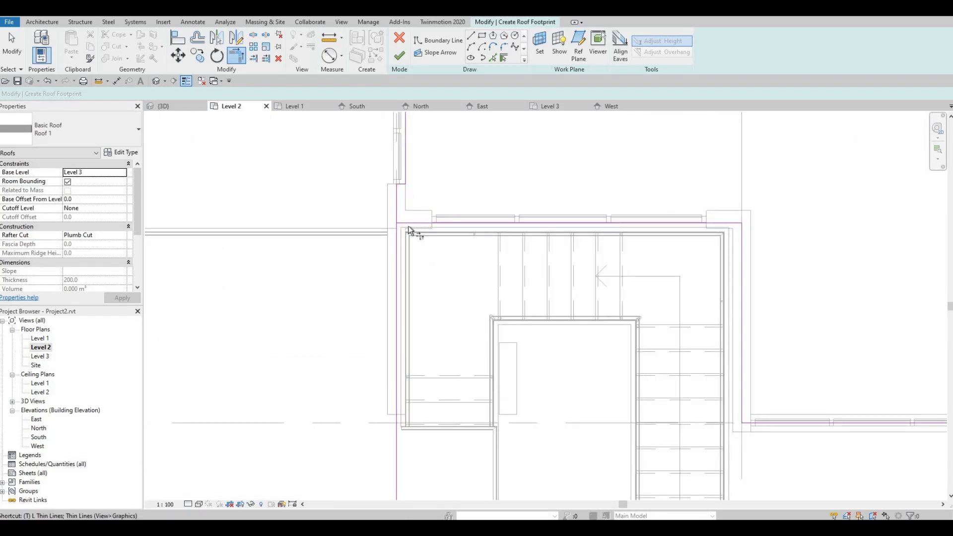
{"action": "left_click", "coordinate": [411, 224]}
{"action": "left_click", "coordinate": [397, 201]}
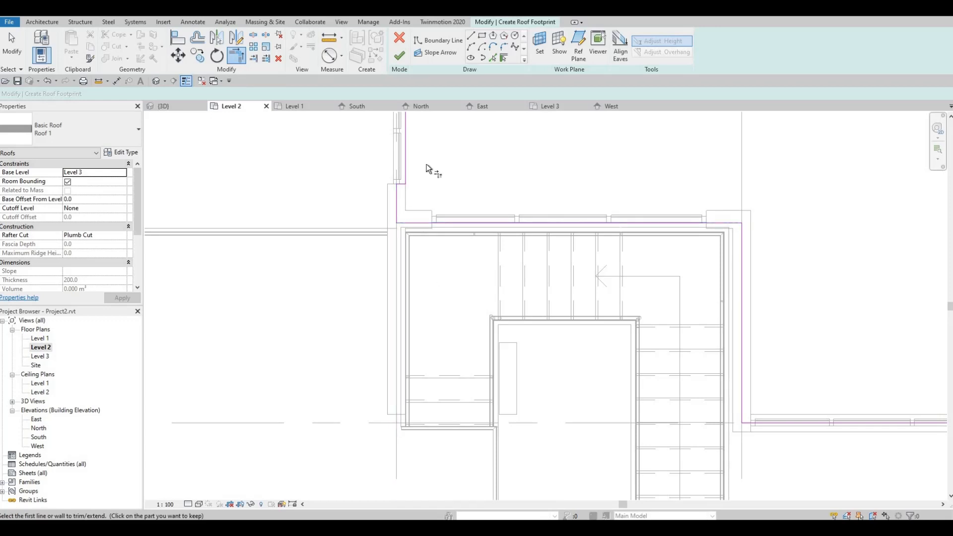
{"action": "scroll", "coordinate": [498, 263], "scroll_direction": "down", "scroll_amount": 8}
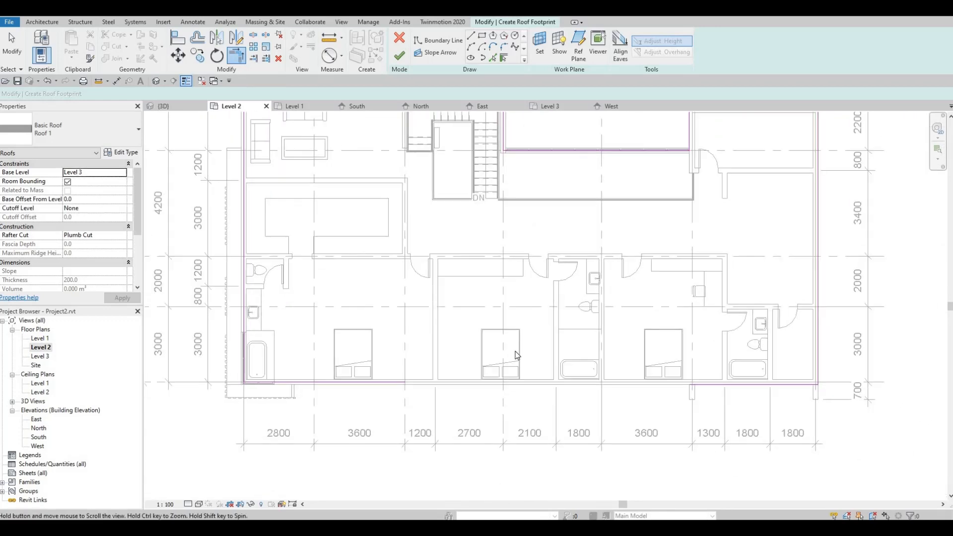
{"action": "middle_click_drag", "start_coordinate": [515, 354], "coordinate": [508, 351]}
{"action": "key", "text": "Escape"}
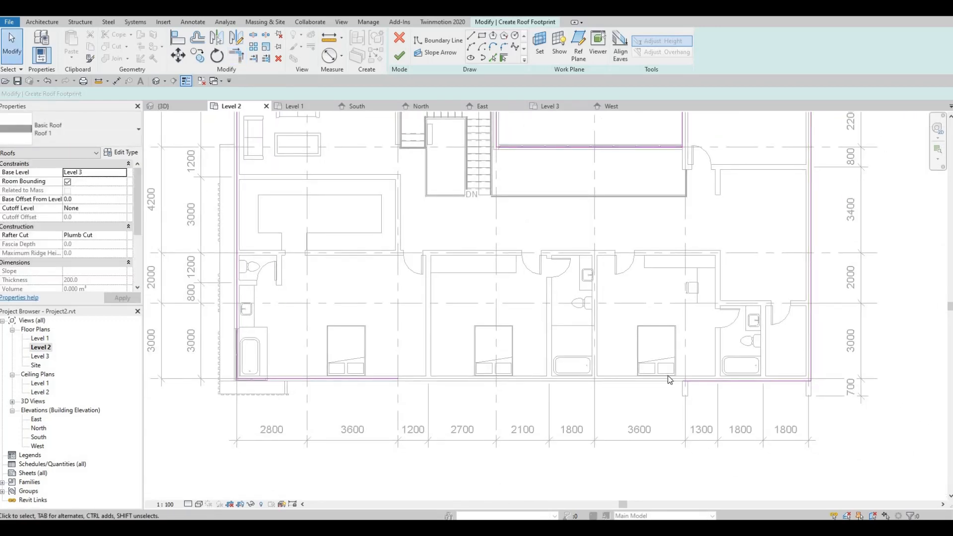
Step: Align the long boundary line on grid 1 with the outer face of the exterior wall
{"action": "left_click", "coordinate": [716, 382]}
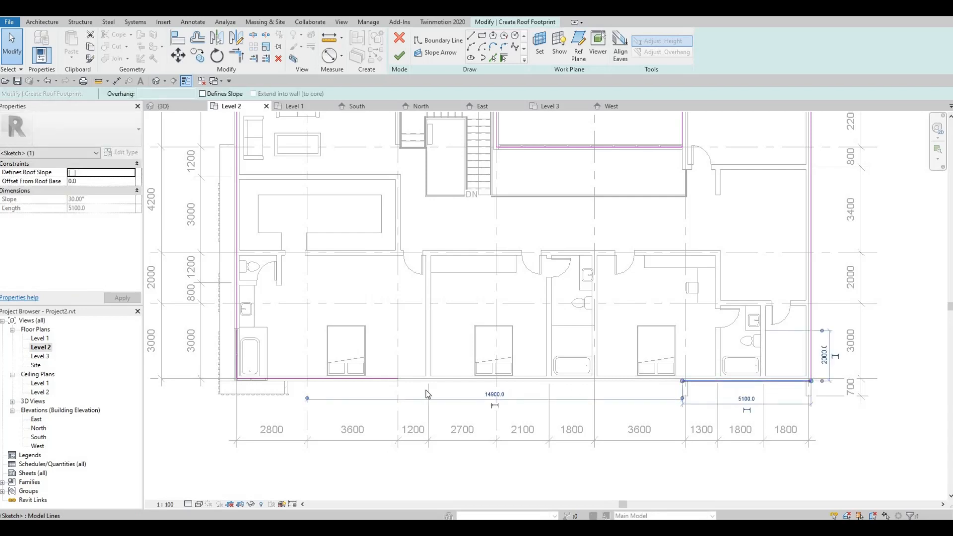
{"action": "key", "text": "Escape"}
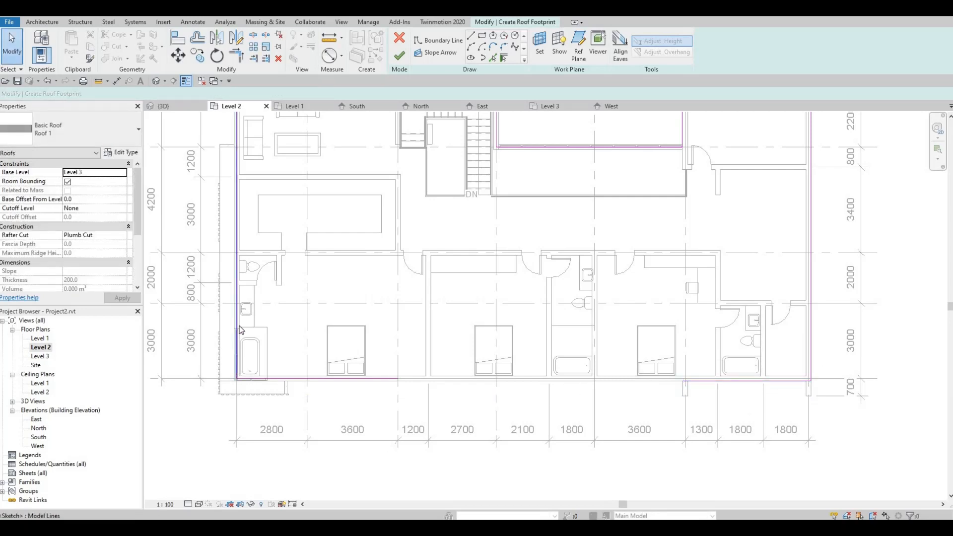
{"action": "key", "text": "a"}
{"action": "key", "text": "l"}
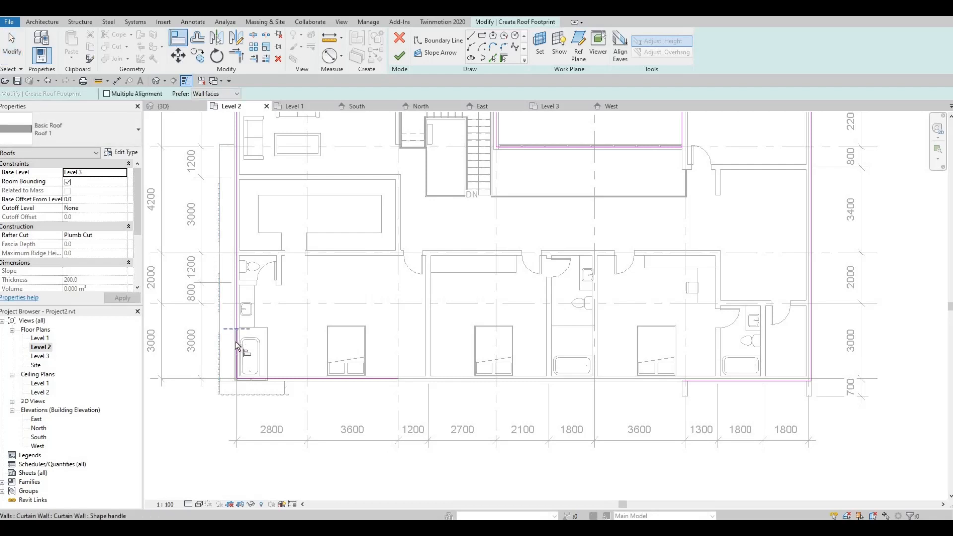
{"action": "scroll", "coordinate": [233, 299], "scroll_direction": "up", "scroll_amount": 3}
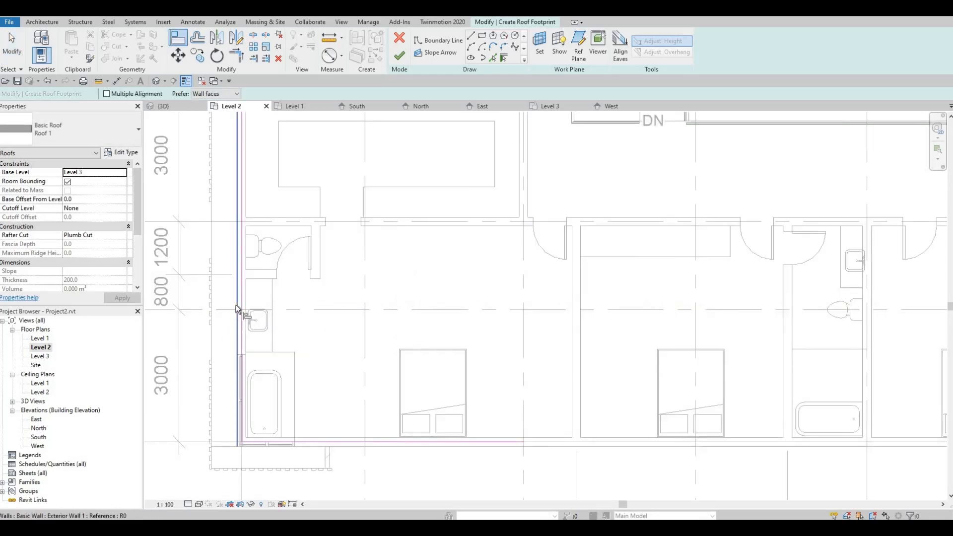
{"action": "left_click", "coordinate": [242, 313]}
{"action": "left_click", "coordinate": [386, 441]}
{"action": "middle_click_drag", "start_coordinate": [387, 422], "coordinate": [379, 414]}
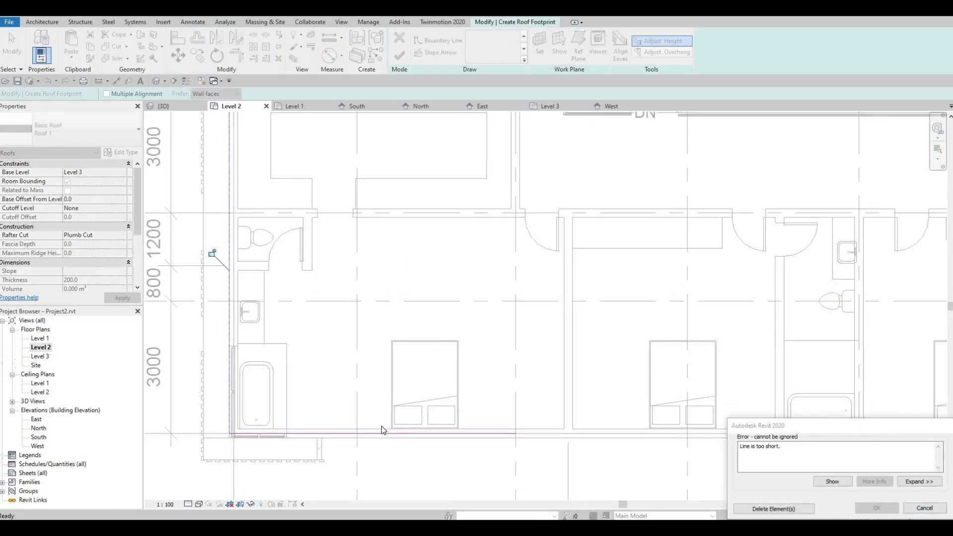
Step: Resolve the short-line error at the long boundary line's upper end by deleting the segment that is too short
{"action": "scroll", "coordinate": [347, 384], "scroll_direction": "down", "scroll_amount": 2}
{"action": "scroll", "coordinate": [334, 497], "scroll_direction": "down", "scroll_amount": 2}
{"action": "scroll", "coordinate": [313, 289], "scroll_direction": "up", "scroll_amount": 2}
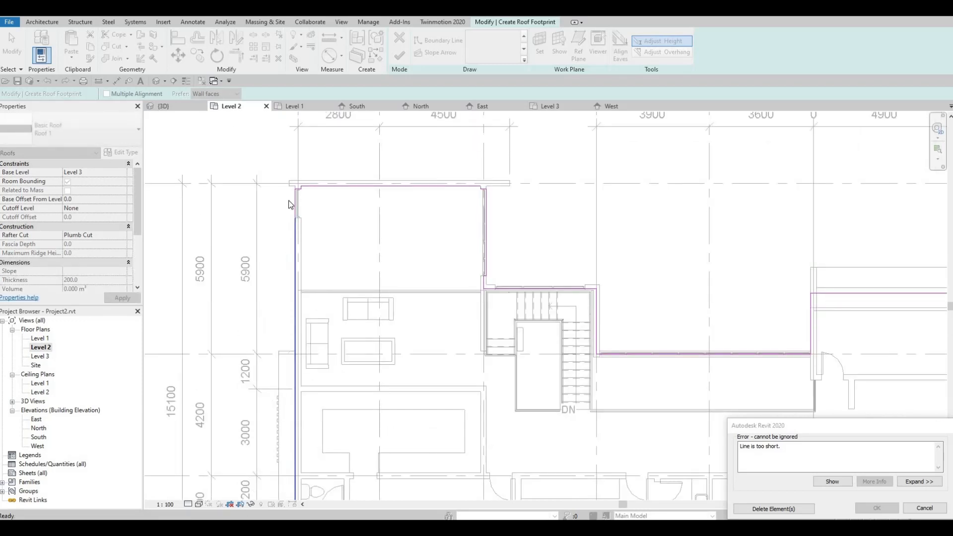
{"action": "scroll", "coordinate": [288, 201], "scroll_direction": "up", "scroll_amount": 2}
{"action": "scroll", "coordinate": [303, 213], "scroll_direction": "up", "scroll_amount": 2}
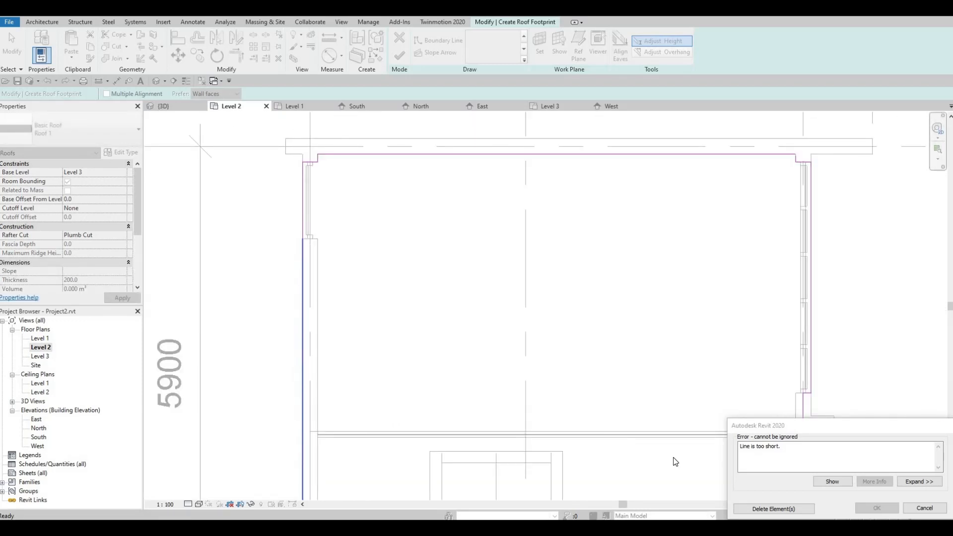
{"action": "key", "text": "Return"}
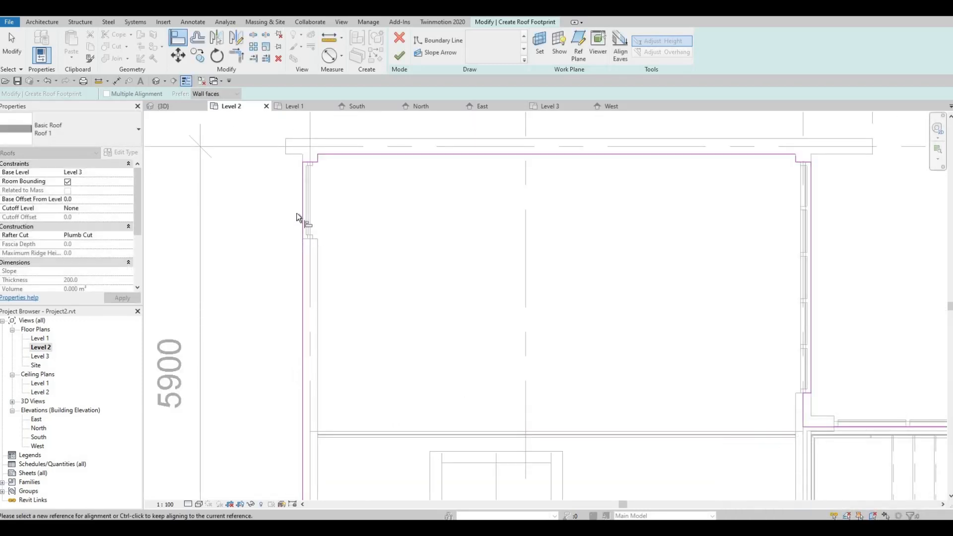
Step: Delete the 6200 mm closing boundary line along grid E
{"action": "scroll", "coordinate": [344, 257], "scroll_direction": "down", "scroll_amount": 2}
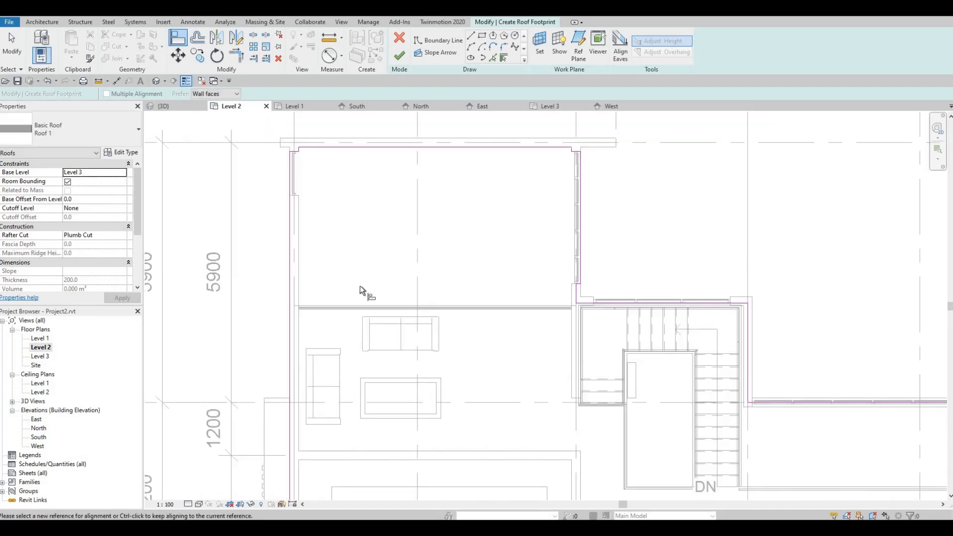
{"action": "scroll", "coordinate": [355, 301], "scroll_direction": "down", "scroll_amount": 4}
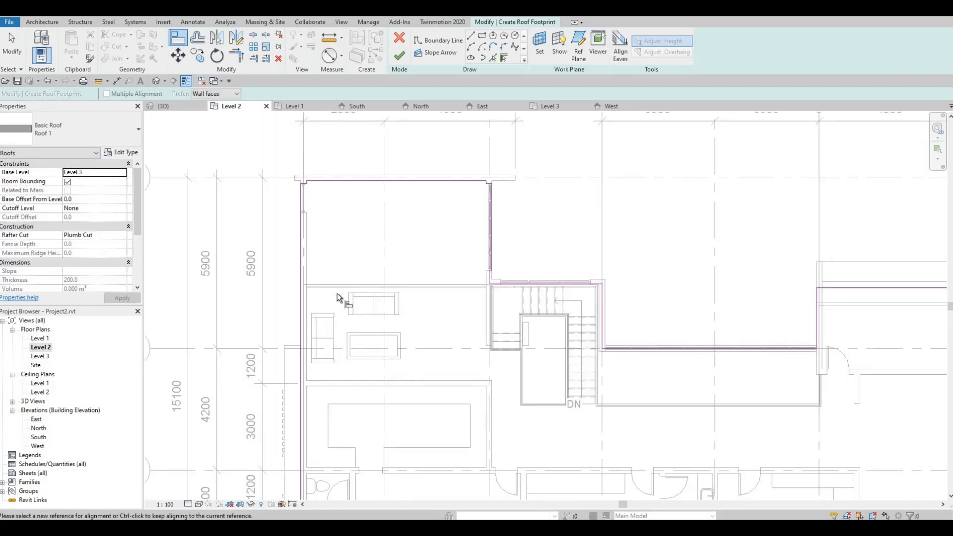
{"action": "scroll", "coordinate": [285, 178], "scroll_direction": "up", "scroll_amount": 2}
{"action": "scroll", "coordinate": [333, 332], "scroll_direction": "down", "scroll_amount": 1}
{"action": "middle_click_drag", "start_coordinate": [365, 417], "coordinate": [318, 268]}
{"action": "scroll", "coordinate": [318, 268], "scroll_direction": "down", "scroll_amount": 2}
{"action": "middle_click_drag", "start_coordinate": [340, 349], "coordinate": [315, 227]}
{"action": "scroll", "coordinate": [519, 358], "scroll_direction": "up", "scroll_amount": 2}
{"action": "key", "text": "Escape"}
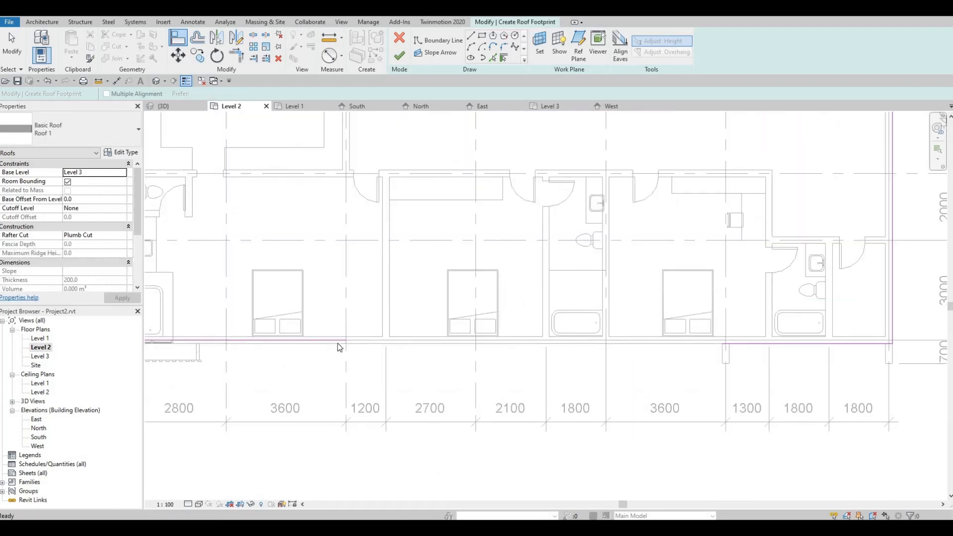
{"action": "left_click", "coordinate": [339, 338]}
{"action": "key", "text": "Delete"}
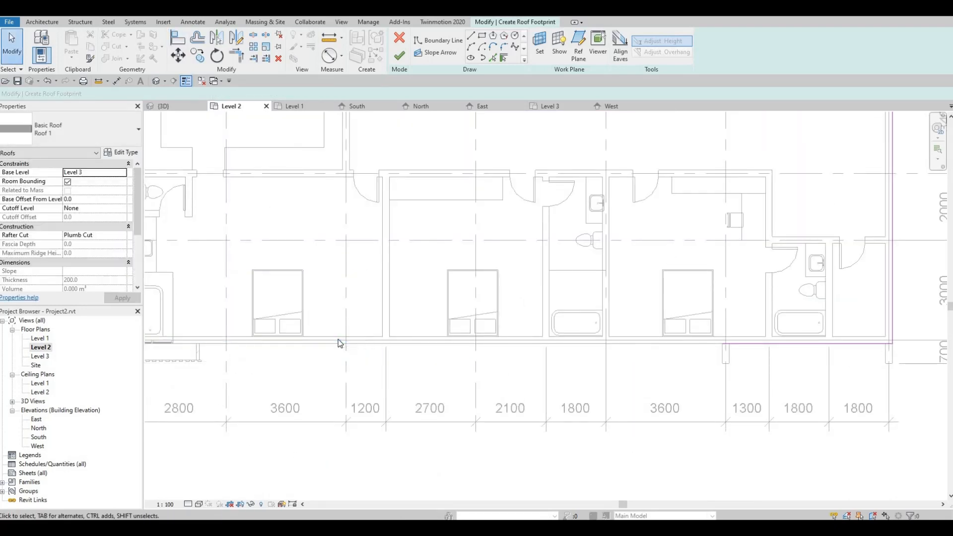
Step: Extend the 5100 mm boundary line along the house's lower wall to a corner with the long line on the outer wall at grid 1
{"action": "key", "text": "t"}
{"action": "key", "text": "r"}
{"action": "middle_click_drag", "start_coordinate": [221, 305], "coordinate": [397, 318]}
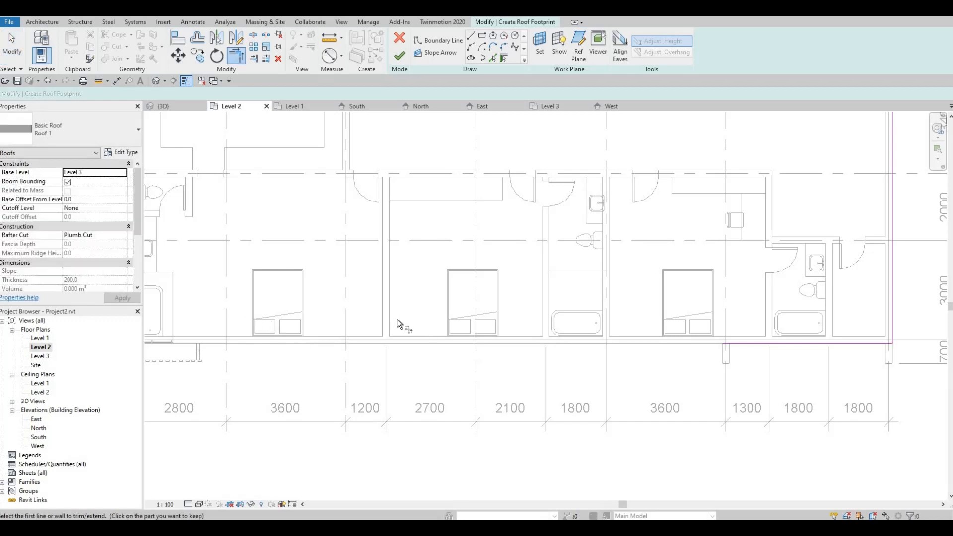
{"action": "left_click", "coordinate": [305, 284]}
{"action": "scroll", "coordinate": [256, 341], "scroll_direction": "down", "scroll_amount": 2}
{"action": "scroll", "coordinate": [684, 343], "scroll_direction": "up", "scroll_amount": 2}
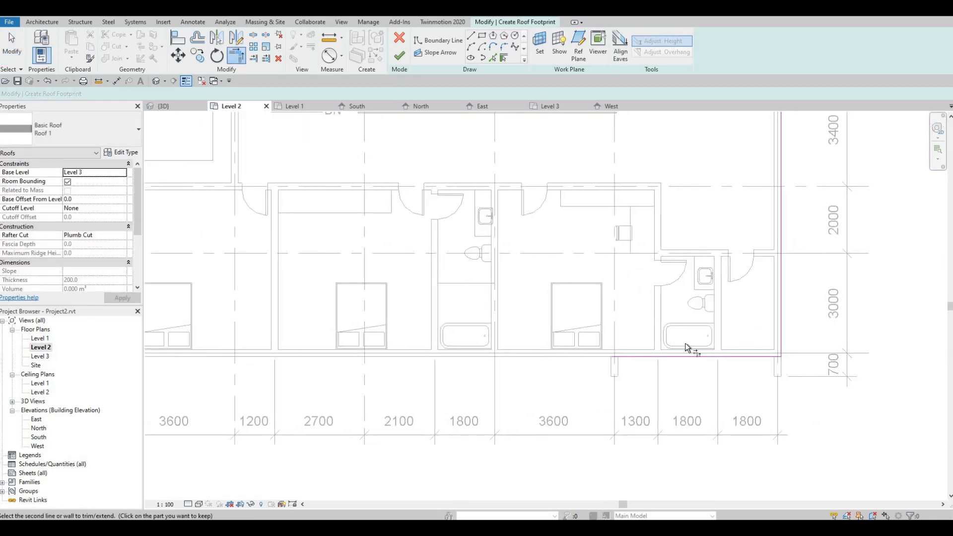
{"action": "left_click", "coordinate": [681, 355]}
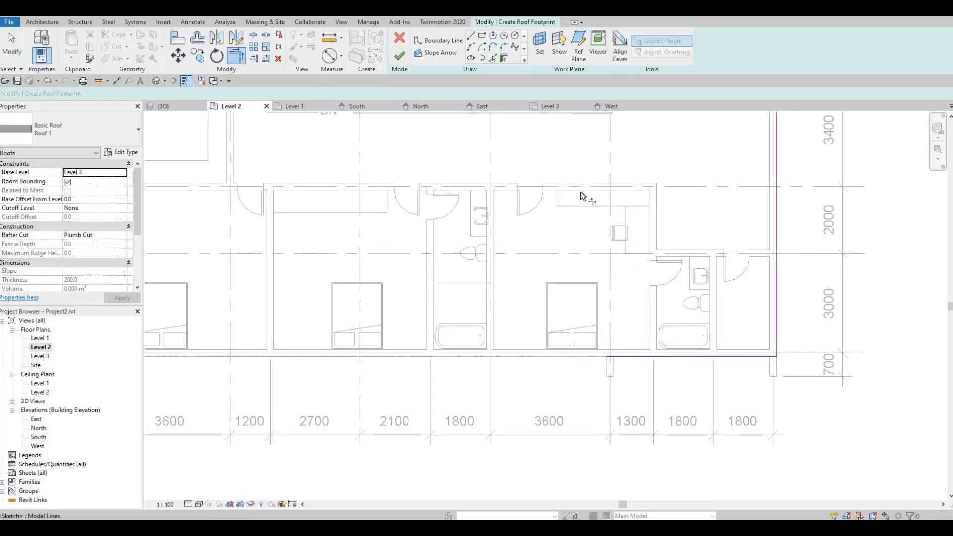
Step: Resolve the open-loop error by trimming the boundary lines to a corner where grids A and 3 meet, and finish the roof
{"action": "left_click", "coordinate": [401, 58]}
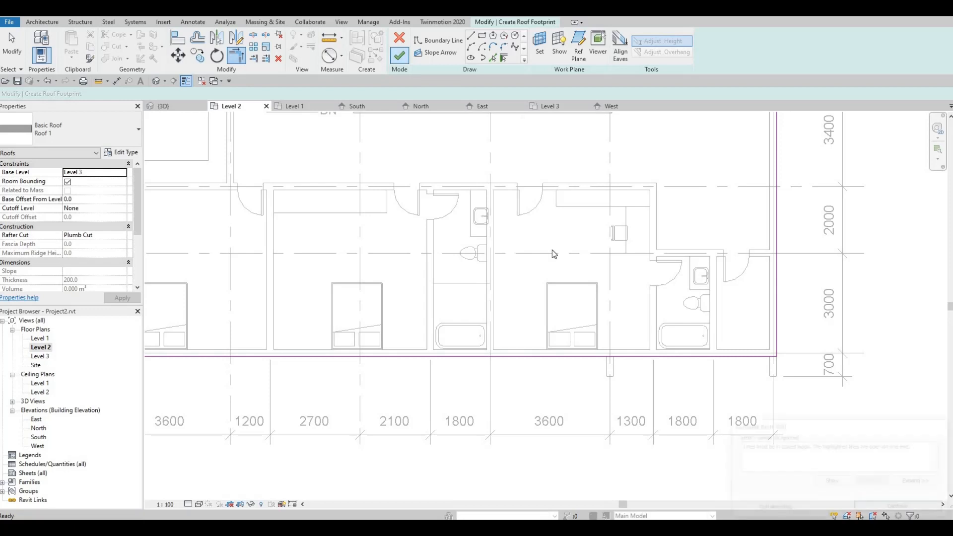
{"action": "left_click", "coordinate": [829, 480]}
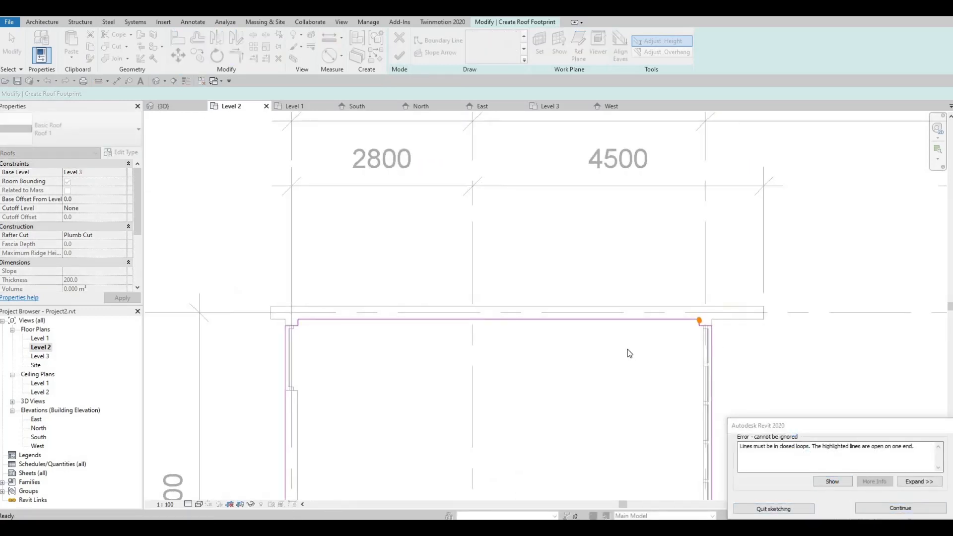
{"action": "scroll", "coordinate": [629, 353], "scroll_direction": "up", "scroll_amount": 5}
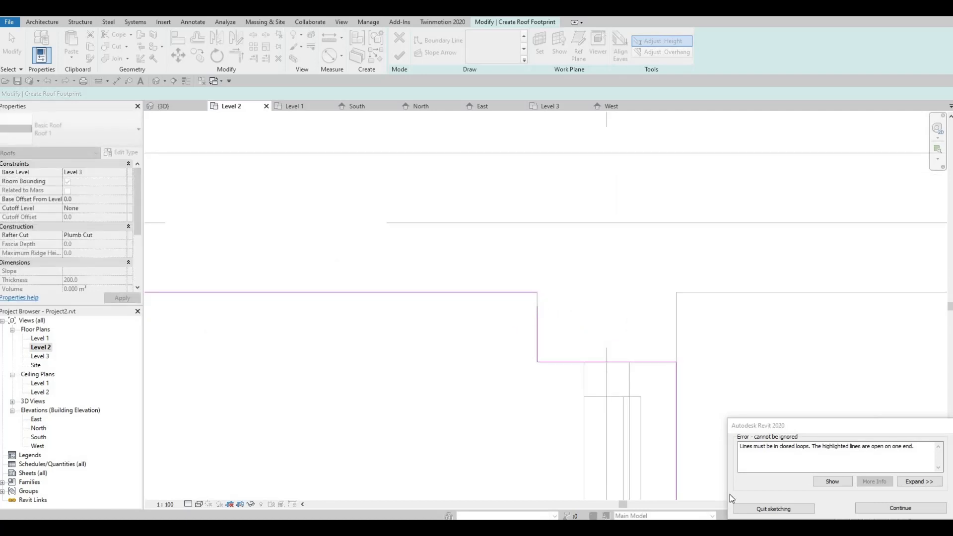
{"action": "left_click", "coordinate": [871, 507]}
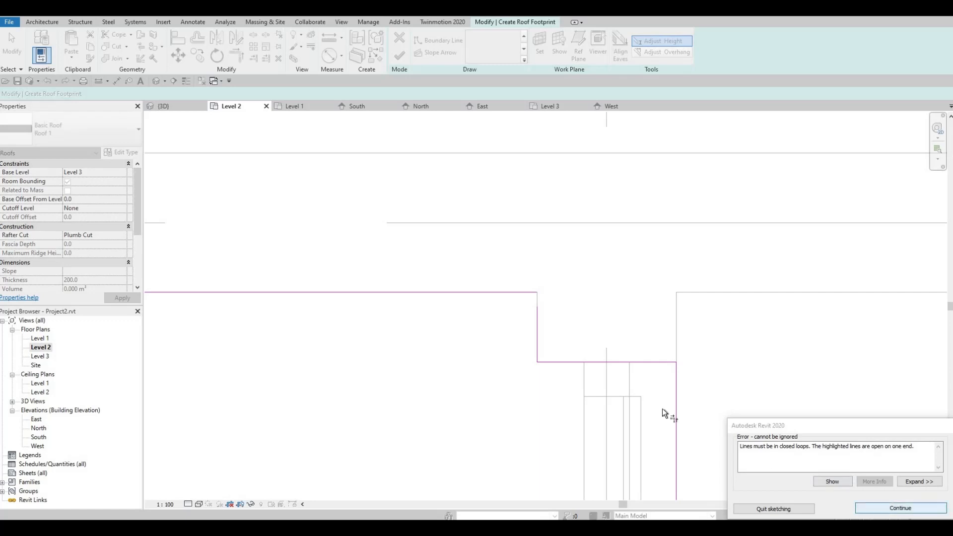
{"action": "key", "text": "t"}
{"action": "key", "text": "r"}
{"action": "left_click", "coordinate": [516, 293]}
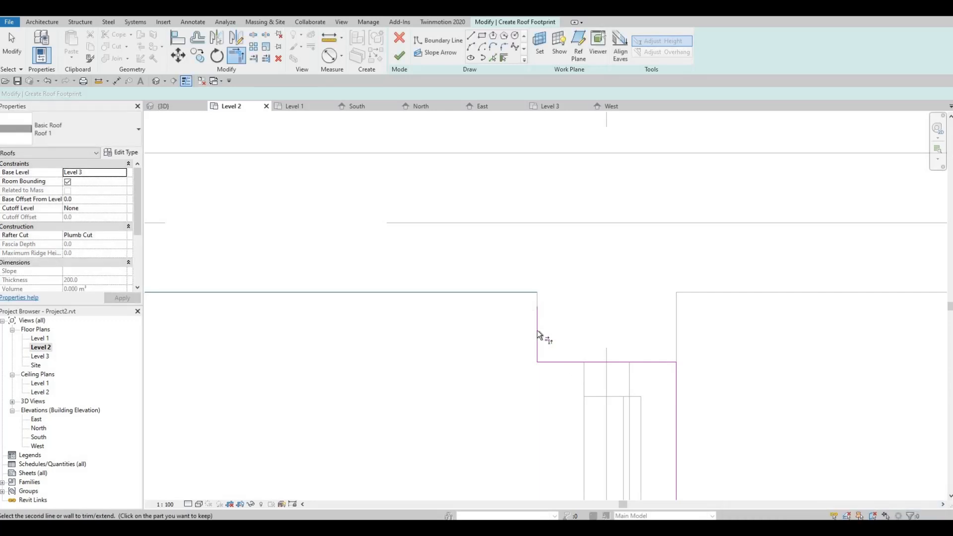
{"action": "left_click", "coordinate": [399, 56]}
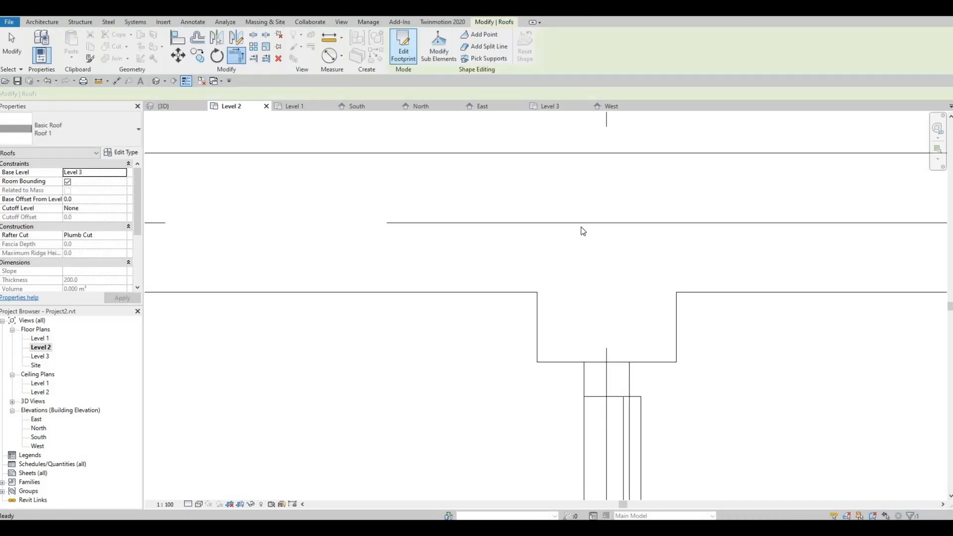
Step: Examine the new roof in 3D from several sides and compare it with the Level 2 plan around the stair block
{"action": "scroll", "coordinate": [397, 209], "scroll_direction": "down", "scroll_amount": 5}
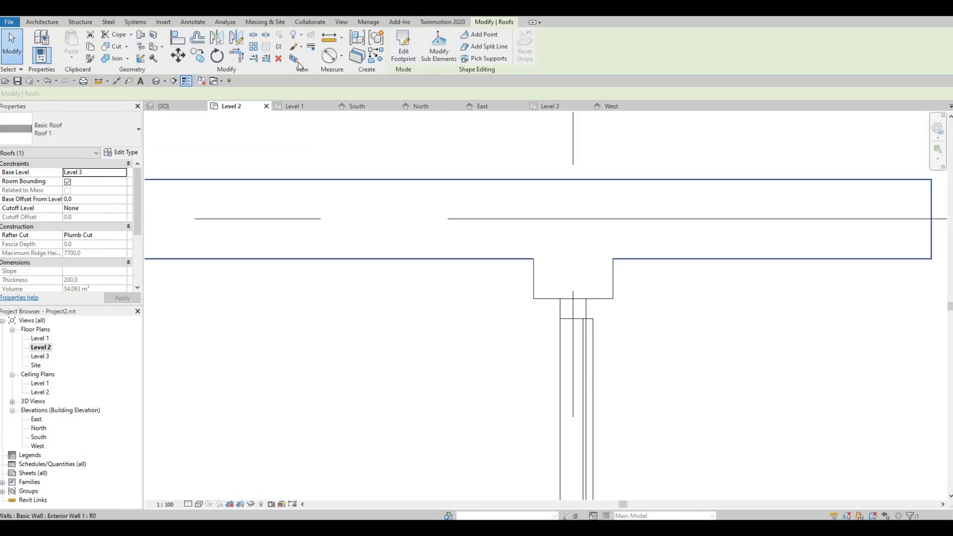
{"action": "left_click", "coordinate": [158, 84]}
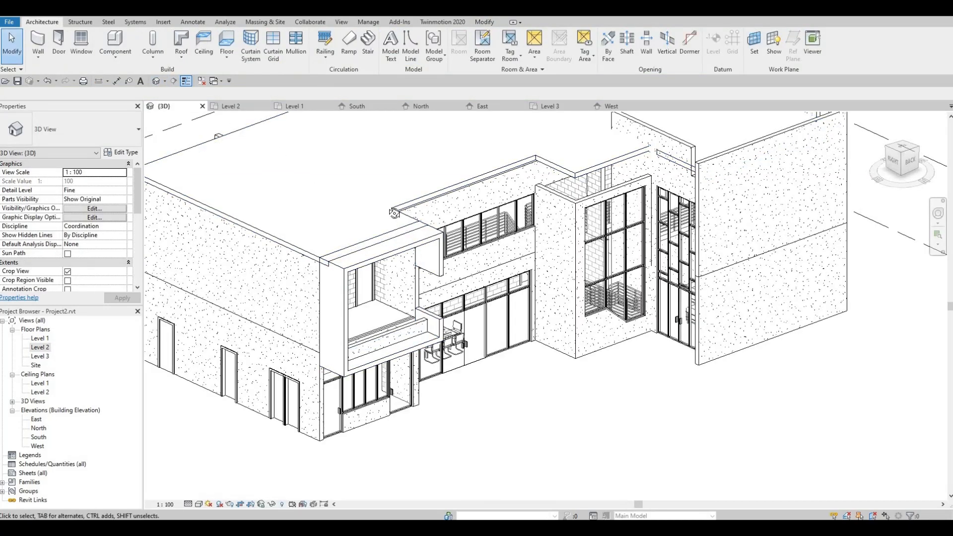
{"action": "middle_click_drag", "start_coordinate": [387, 277], "coordinate": [488, 224], "text": "shift"}
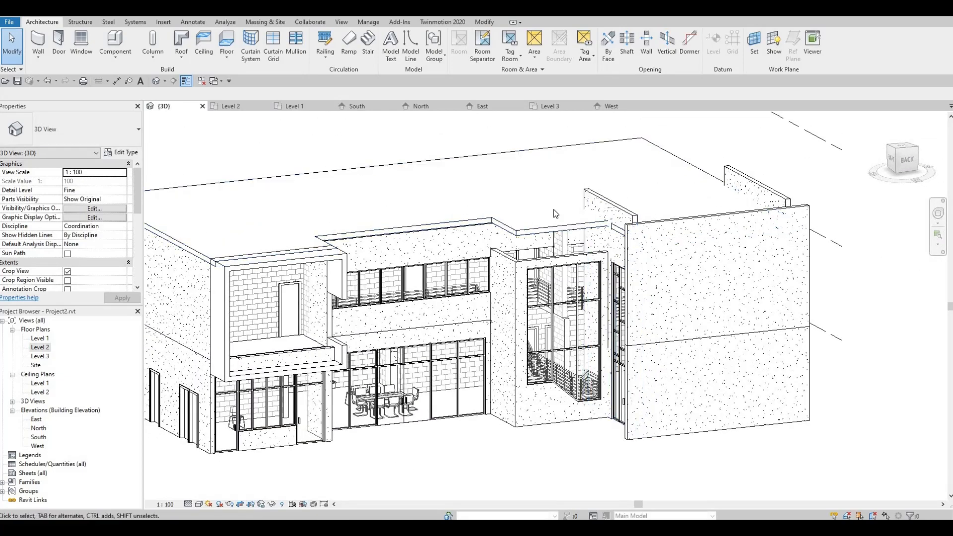
{"action": "double_click", "coordinate": [40, 347]}
{"action": "scroll", "coordinate": [353, 251], "scroll_direction": "up", "scroll_amount": 6}
{"action": "middle_click_drag", "start_coordinate": [352, 251], "coordinate": [349, 283]}
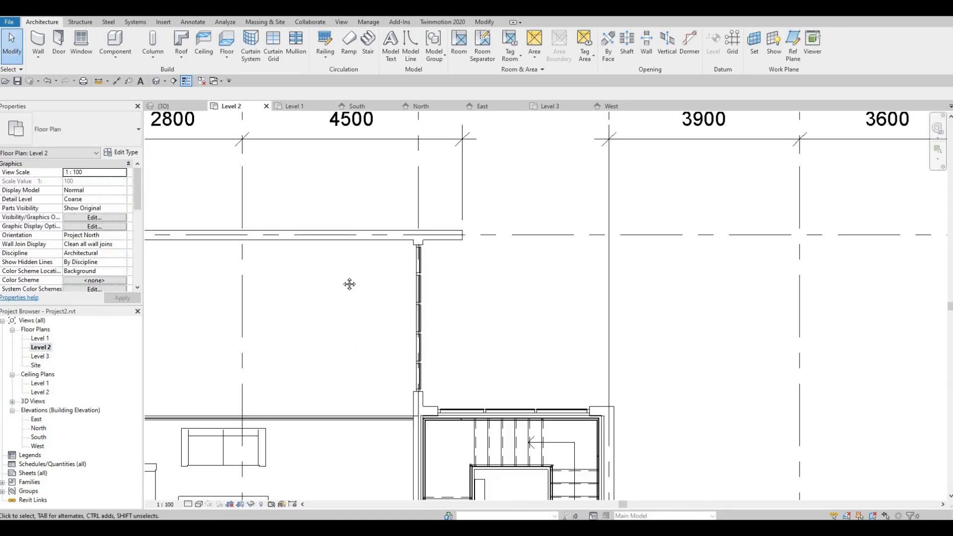
{"action": "scroll", "coordinate": [349, 283], "scroll_direction": "down", "scroll_amount": 3}
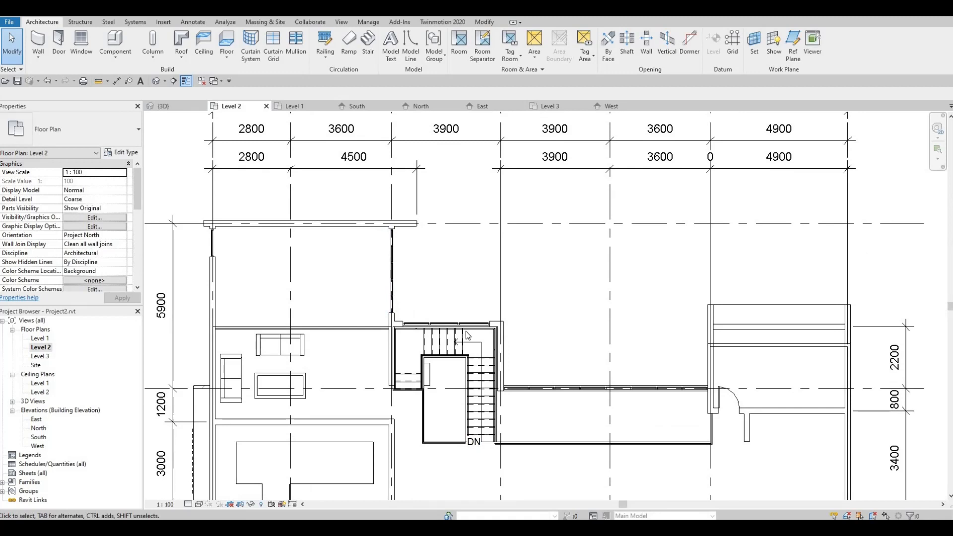
{"action": "left_click", "coordinate": [495, 347]}
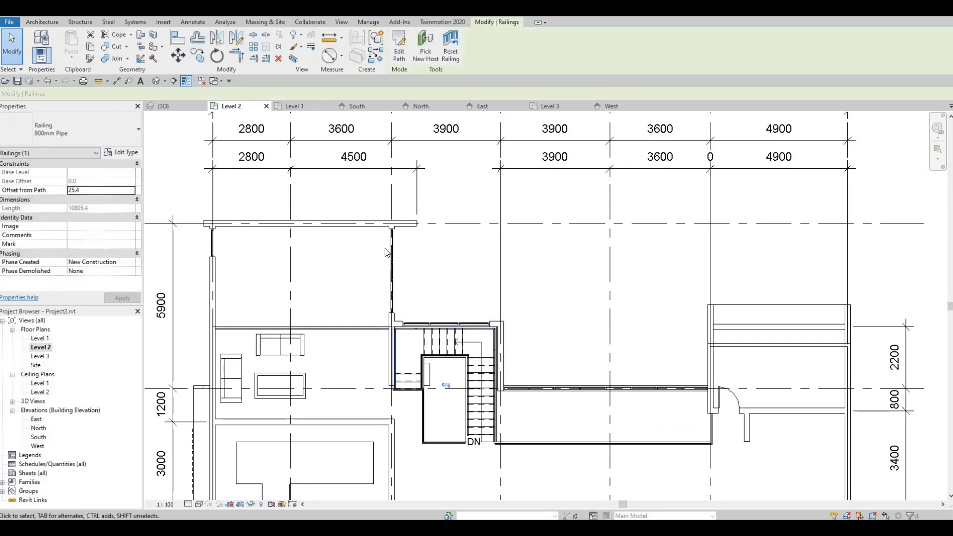
{"action": "key", "text": "Escape"}
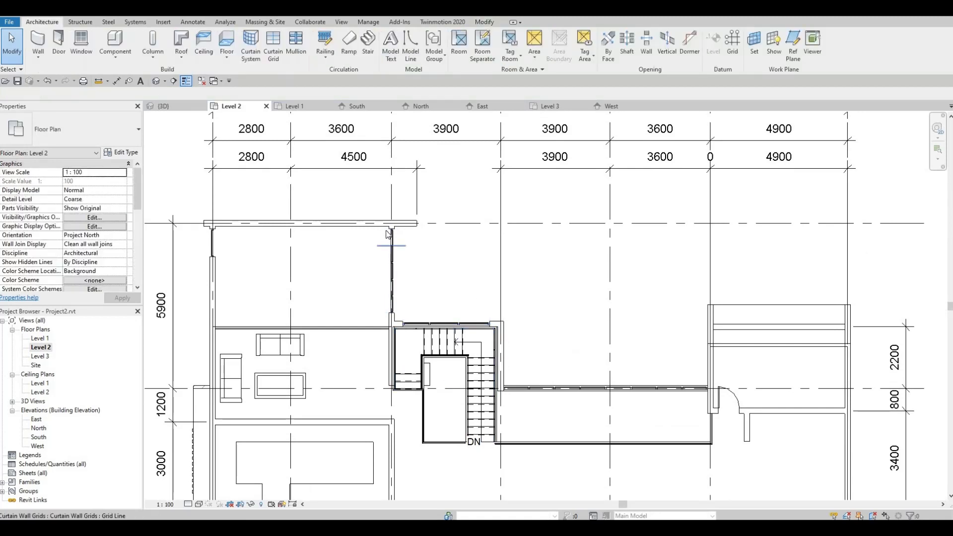
Step: Edit the roof footprint in the Level 3 plan, replacing the stair-block outline between grids 3 and 4 with the grid B line extended to grid 3
{"action": "double_click", "coordinate": [39, 356]}
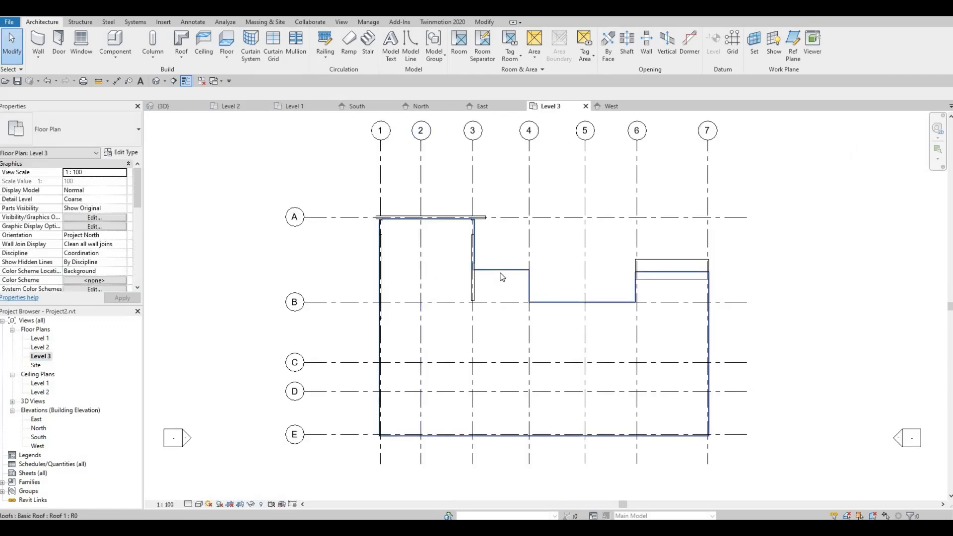
{"action": "left_click", "coordinate": [502, 277]}
{"action": "left_click", "coordinate": [403, 45]}
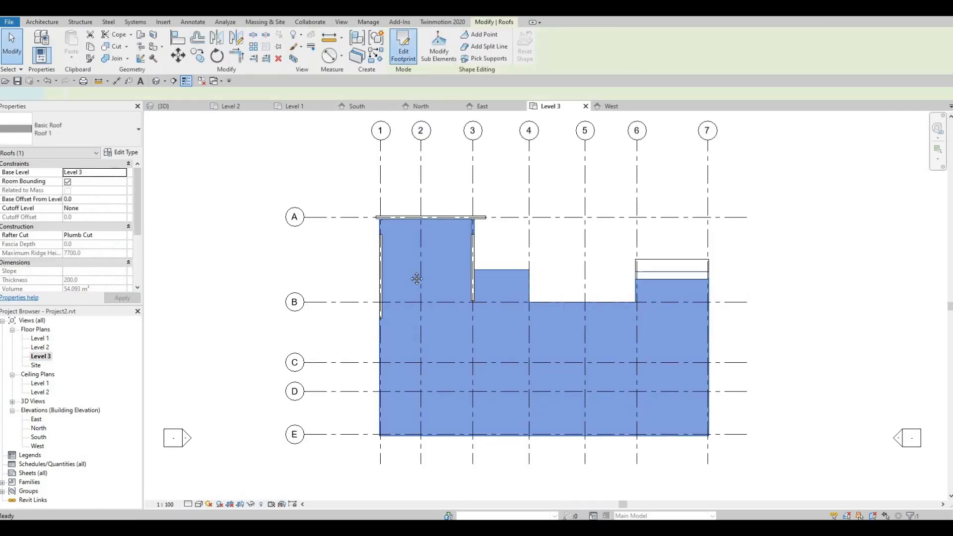
{"action": "scroll", "coordinate": [374, 273], "scroll_direction": "up", "scroll_amount": 2}
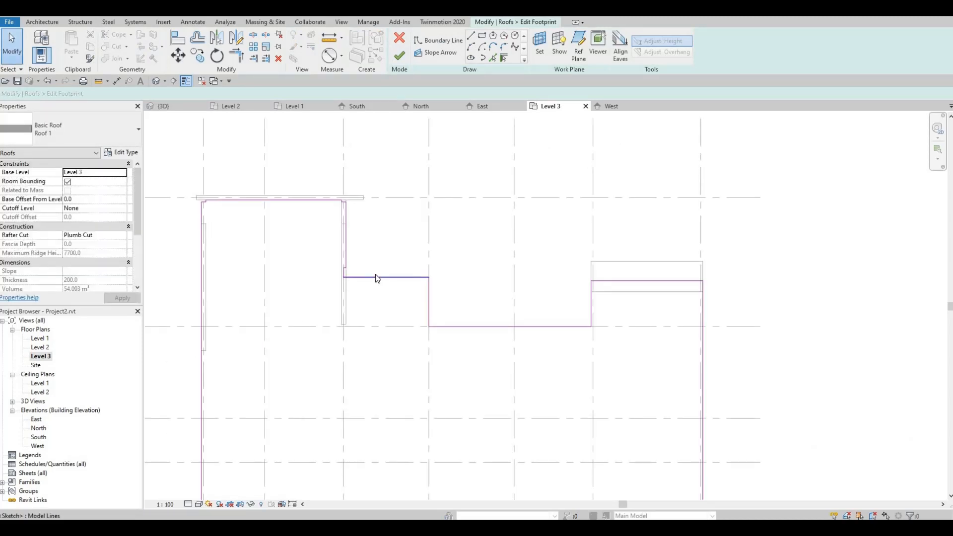
{"action": "left_click", "coordinate": [375, 275]}
{"action": "key", "text": "Delete"}
{"action": "left_click", "coordinate": [429, 298]}
{"action": "key", "text": "Delete"}
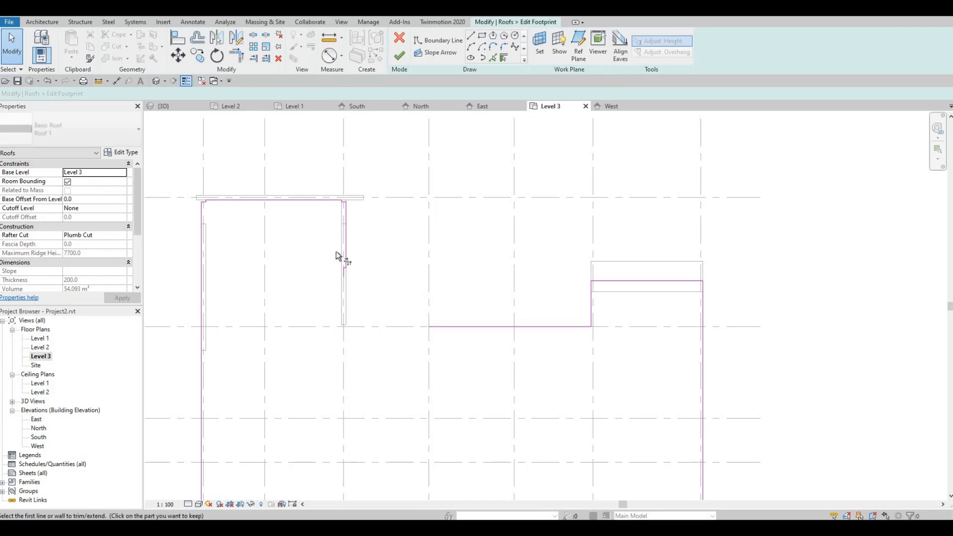
{"action": "left_click", "coordinate": [461, 326]}
Step: Align the upper boundary line between grids 6 and 7 with the inner edge of the projecting frame and finish the footprint
{"action": "middle_click_drag", "start_coordinate": [641, 290], "coordinate": [568, 292]}
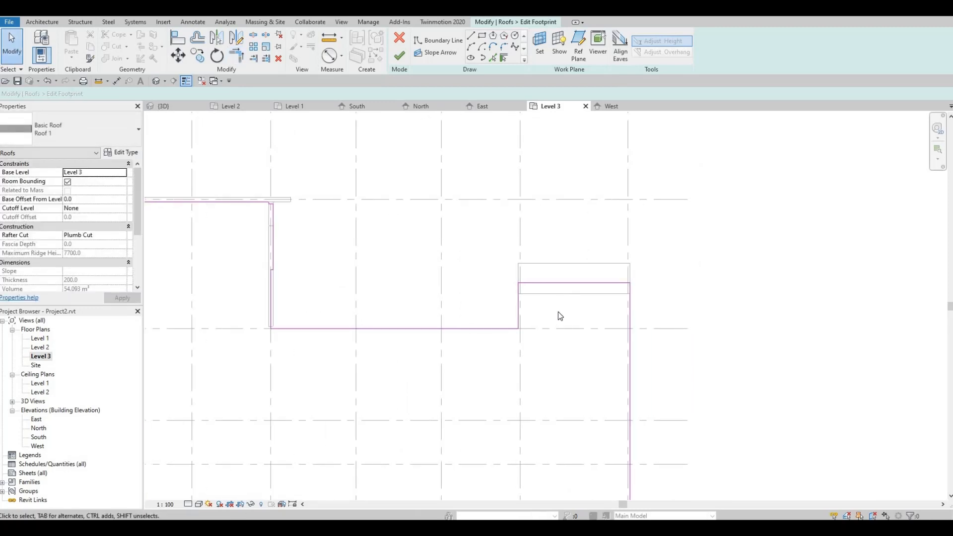
{"action": "key", "text": "a"}
{"action": "key", "text": "l"}
{"action": "left_click", "coordinate": [555, 294]}
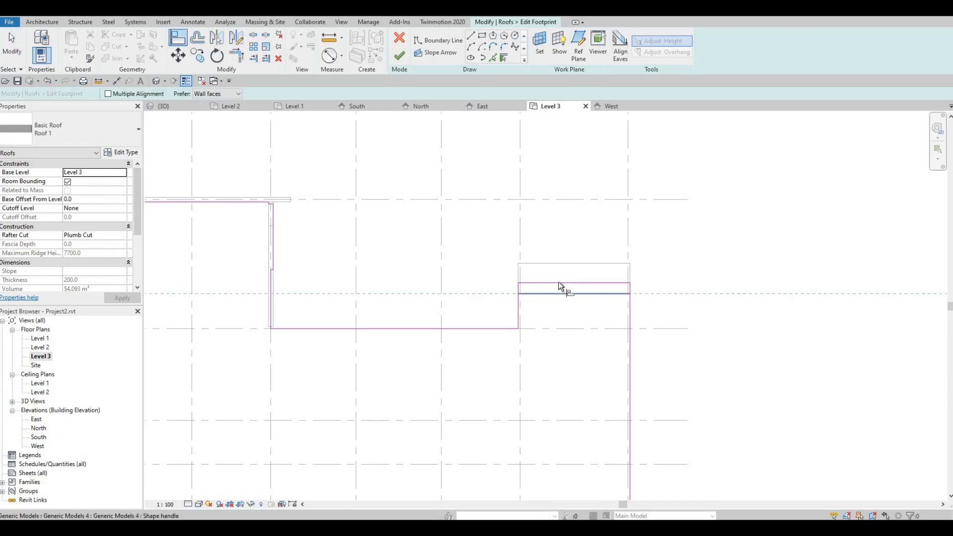
{"action": "left_click", "coordinate": [558, 282]}
{"action": "left_click", "coordinate": [399, 56]}
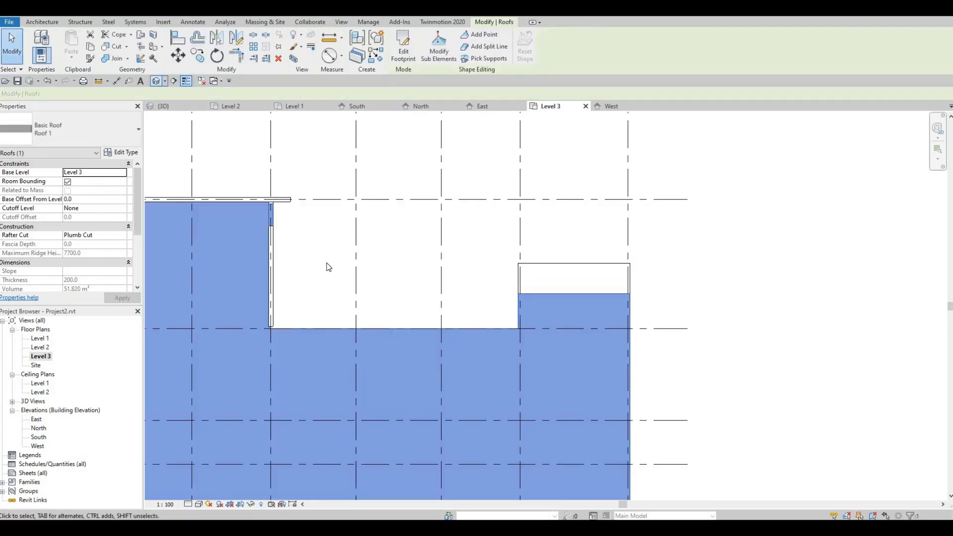
Step: Edit the profile of the exterior wall at grid 3 in 3D, aligning its lower top step with the roof edge
{"action": "middle_click_drag", "start_coordinate": [381, 288], "coordinate": [604, 308]}
{"action": "scroll", "coordinate": [475, 266], "scroll_direction": "up", "scroll_amount": 5}
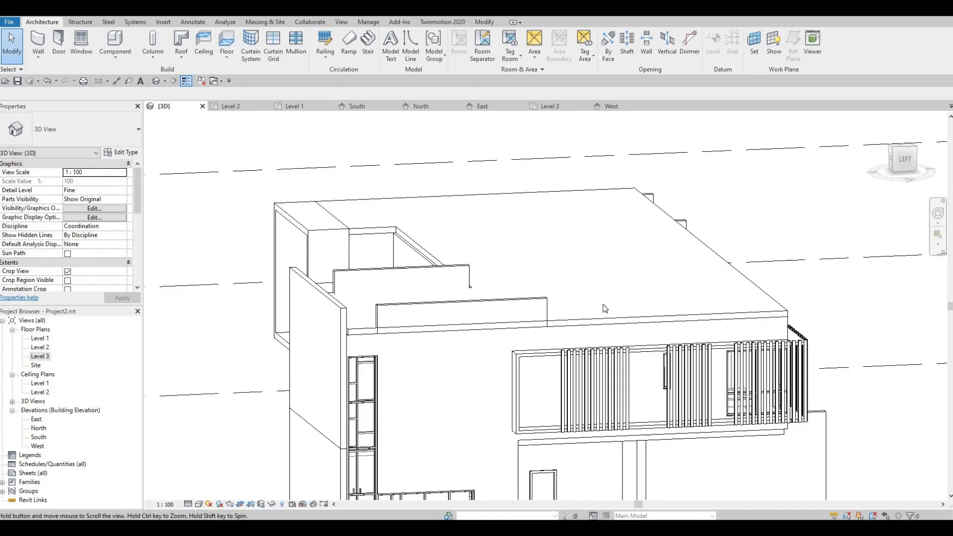
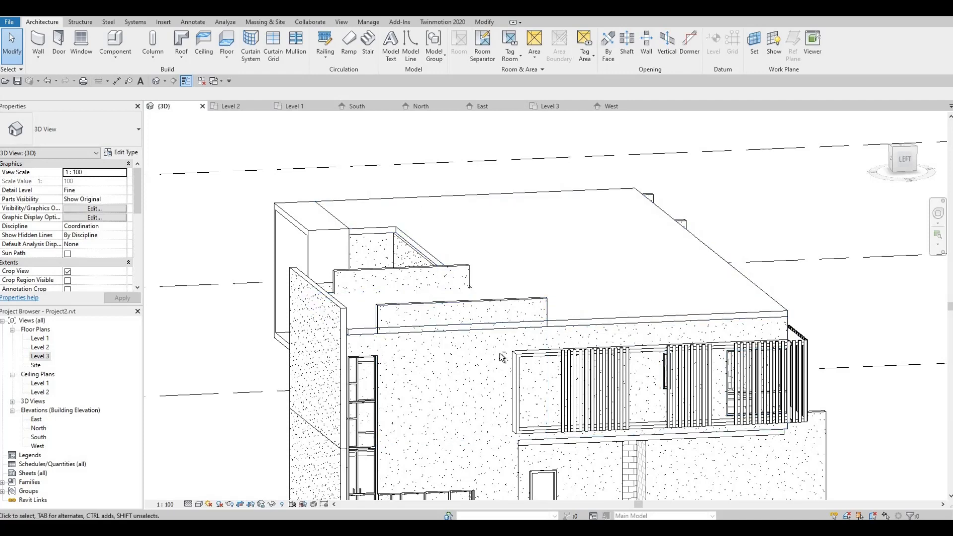
{"action": "middle_click_drag", "start_coordinate": [475, 350], "coordinate": [467, 299], "text": "shift"}
{"action": "double_click", "coordinate": [469, 296]}
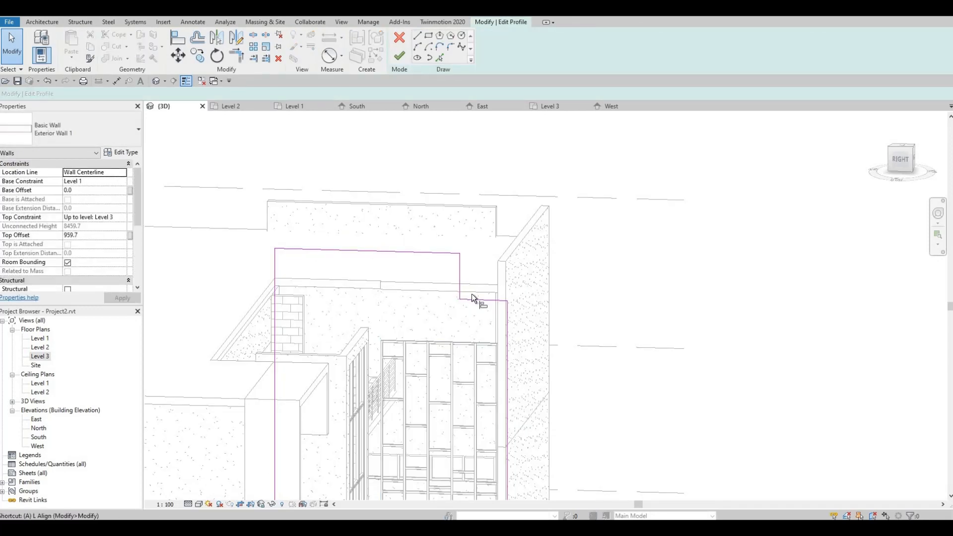
{"action": "key", "text": "l"}
{"action": "left_click", "coordinate": [475, 294]}
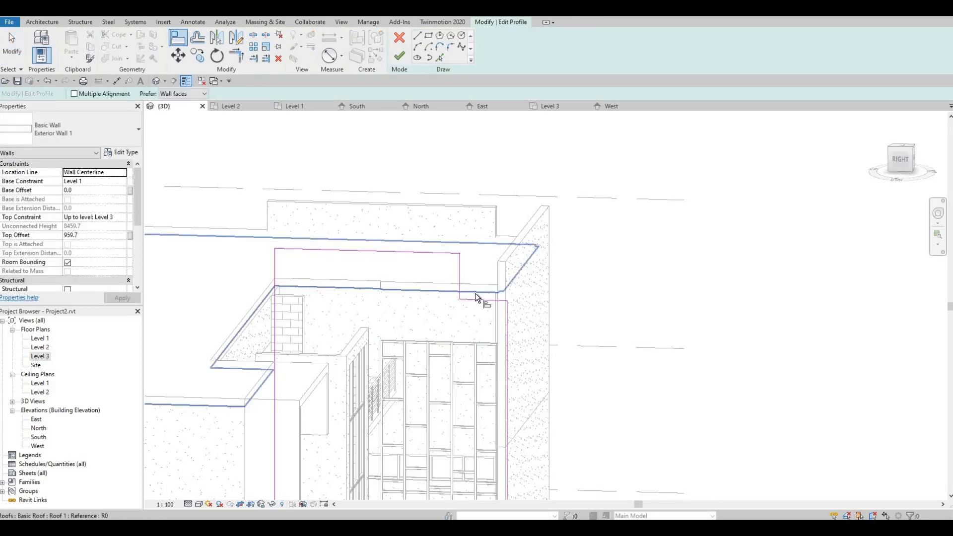
{"action": "left_click", "coordinate": [400, 59]}
{"action": "key", "text": "Escape"}
Step: Set the roof's base offset from Level 3 to -200
{"action": "middle_click_drag", "start_coordinate": [484, 317], "coordinate": [601, 301]}
{"action": "middle_click_drag", "start_coordinate": [591, 322], "coordinate": [407, 303], "text": "shift"}
{"action": "left_click", "coordinate": [233, 222]}
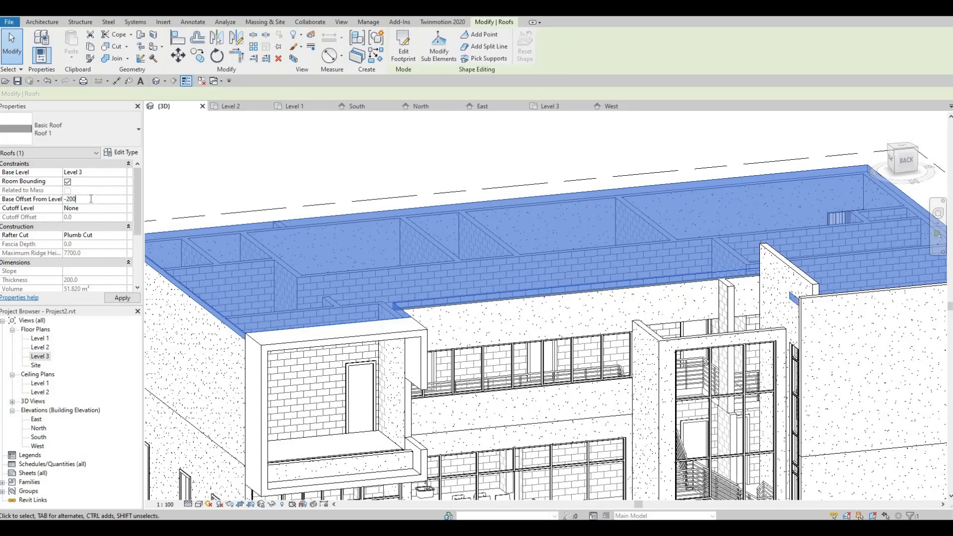
{"action": "left_click", "coordinate": [138, 299]}
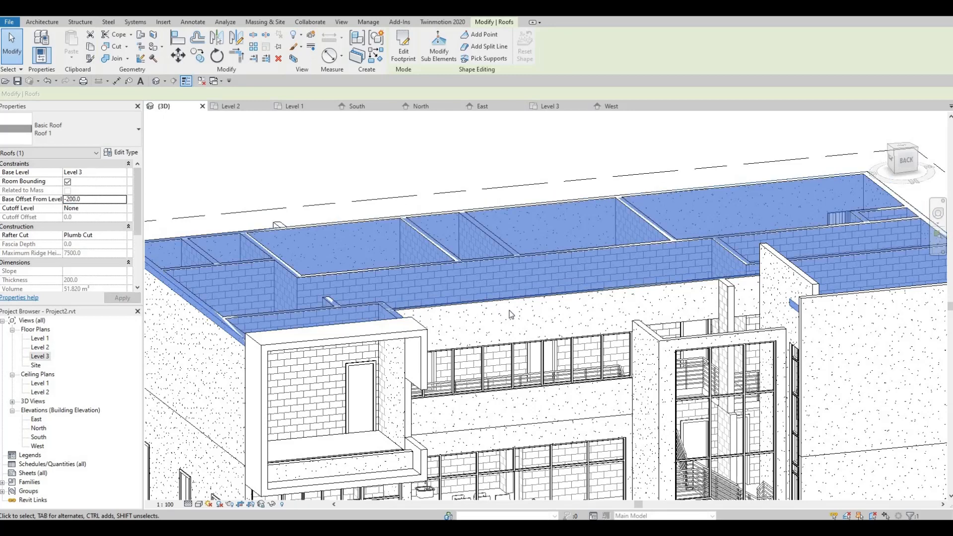
{"action": "key", "text": "Escape"}
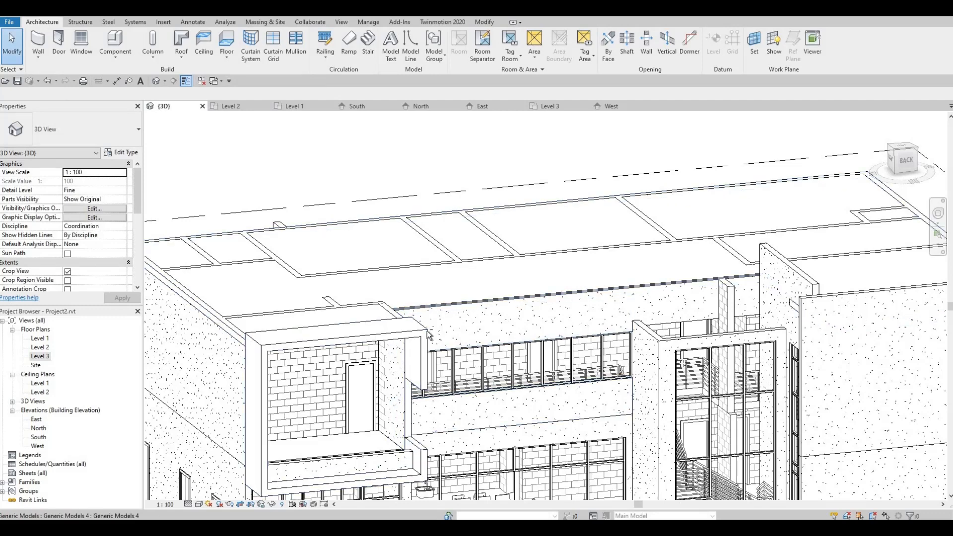
Step: Examine the lowered roof in 3D around the projecting frame, the parapet walls and the Level 3 line
{"action": "middle_click_drag", "start_coordinate": [429, 335], "coordinate": [496, 333], "text": "shift"}
{"action": "middle_click_drag", "start_coordinate": [350, 347], "coordinate": [431, 348]}
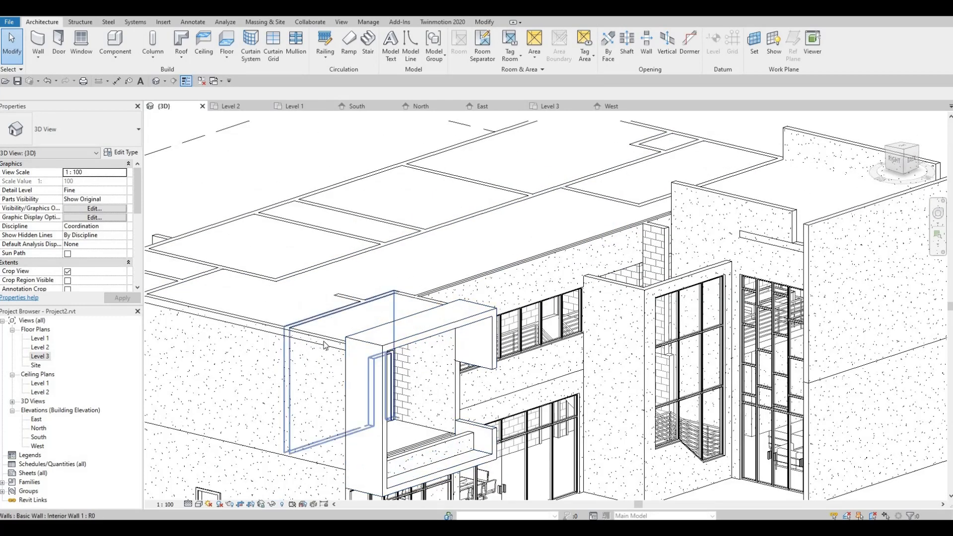
{"action": "middle_click_drag", "start_coordinate": [323, 346], "coordinate": [330, 346]}
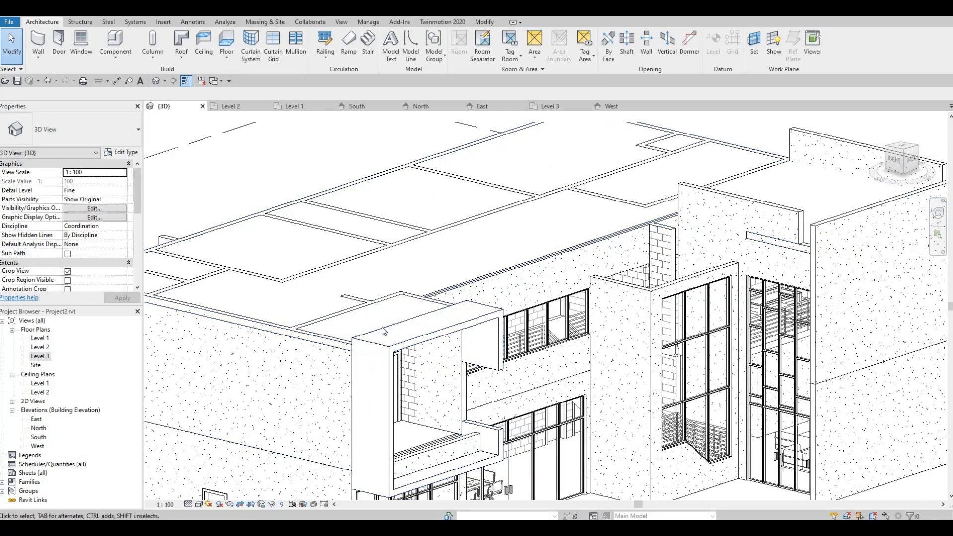
{"action": "scroll", "coordinate": [382, 327], "scroll_direction": "up", "scroll_amount": 1}
{"action": "scroll", "coordinate": [422, 298], "scroll_direction": "down", "scroll_amount": 3}
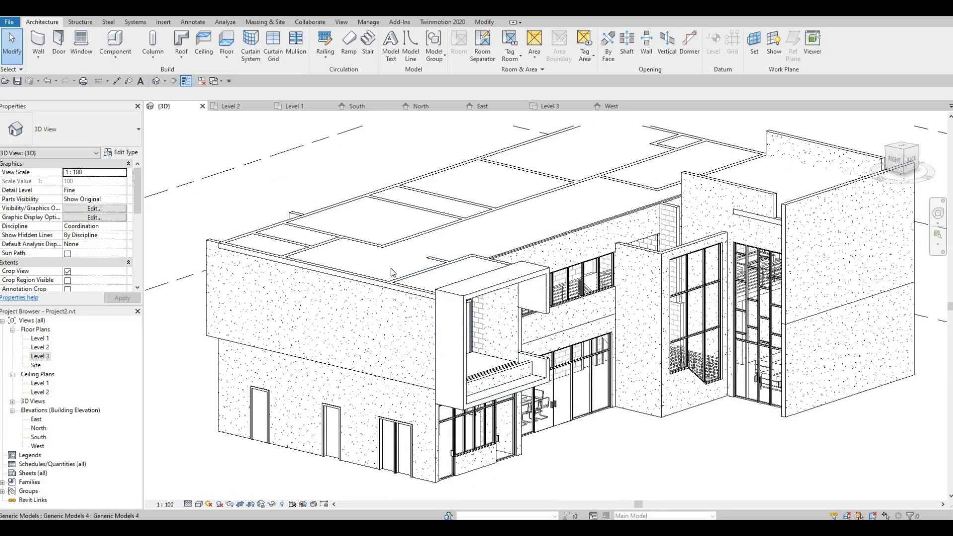
{"action": "middle_click_drag", "start_coordinate": [469, 279], "coordinate": [436, 298], "text": "shift"}
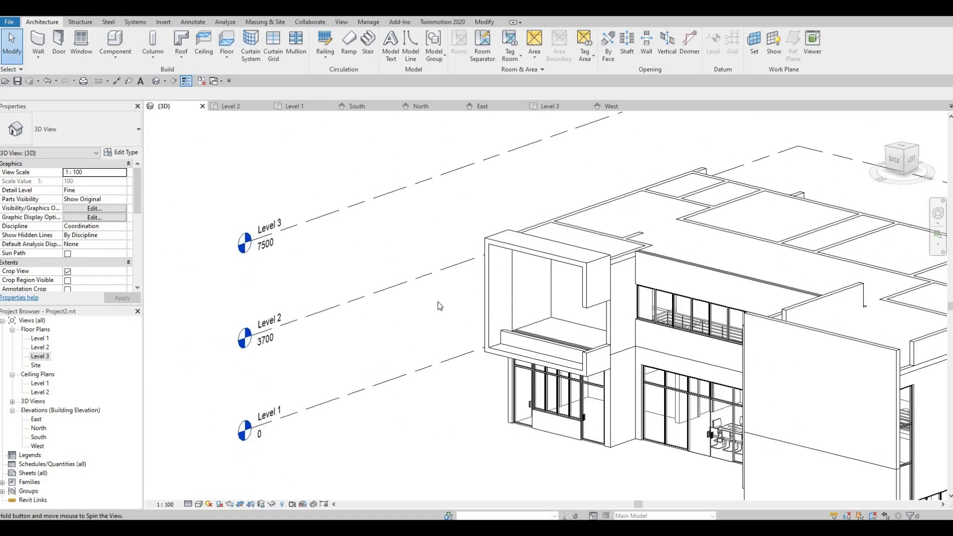
{"action": "middle_click_drag", "start_coordinate": [529, 253], "coordinate": [551, 253], "text": "shift"}
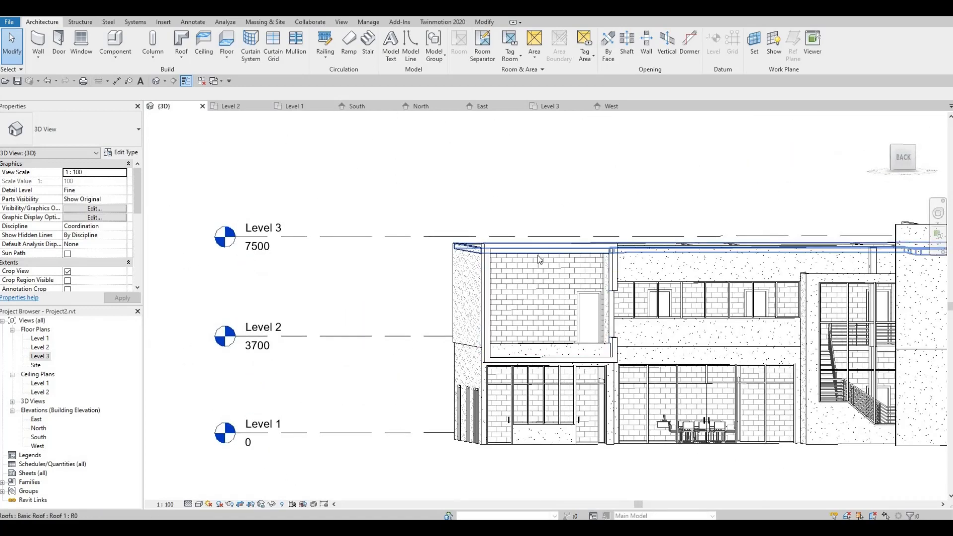
{"action": "mouse_move", "coordinate": [535, 287]}
{"action": "middle_mouse_down", "text": "shift"}
{"action": "mouse_move", "coordinate": [552, 328]}
{"action": "mouse_move", "coordinate": [539, 304]}
{"action": "middle_mouse_up", "text": "shift"}
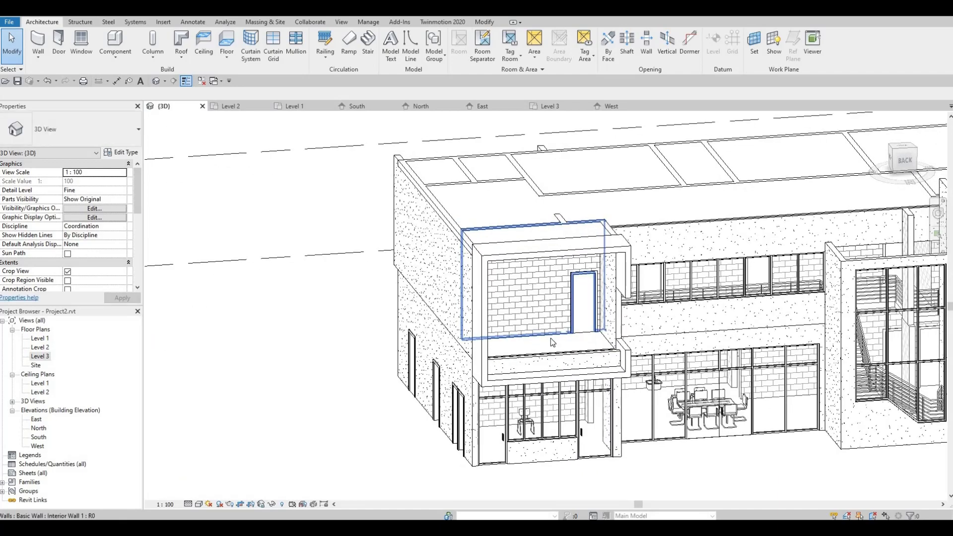
{"action": "middle_click_drag", "start_coordinate": [549, 342], "coordinate": [497, 270], "text": "shift"}
{"action": "middle_click_drag", "start_coordinate": [602, 254], "coordinate": [446, 250], "text": "shift"}
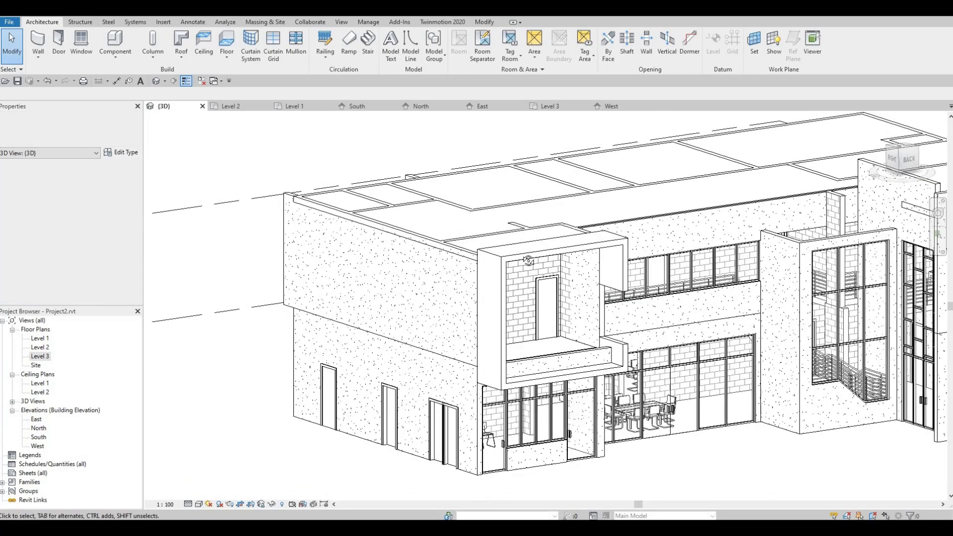
{"action": "middle_click_drag", "start_coordinate": [543, 293], "coordinate": [403, 279], "text": "shift"}
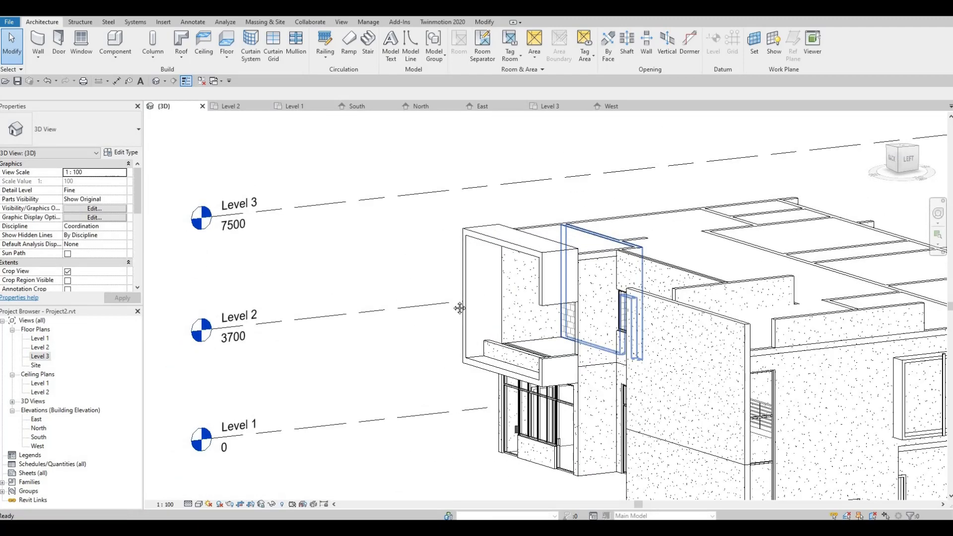
Step: Select the lowered roof in 3D and examine where its edge meets the exterior walls beside the projecting frame and above the upper windows
{"action": "middle_click_drag", "start_coordinate": [459, 307], "coordinate": [205, 296]}
{"action": "middle_click_drag", "start_coordinate": [318, 313], "coordinate": [353, 316], "text": "shift"}
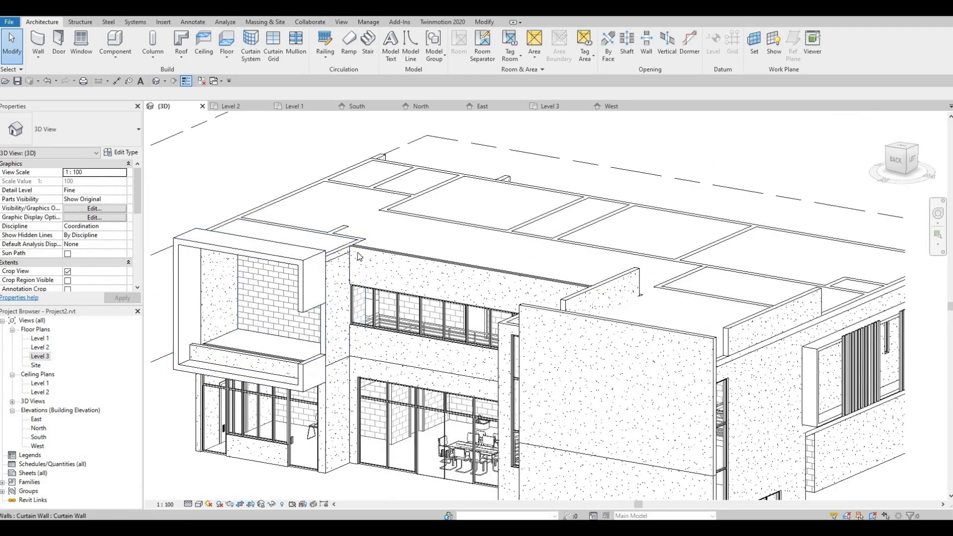
{"action": "scroll", "coordinate": [359, 256], "scroll_direction": "up", "scroll_amount": 5}
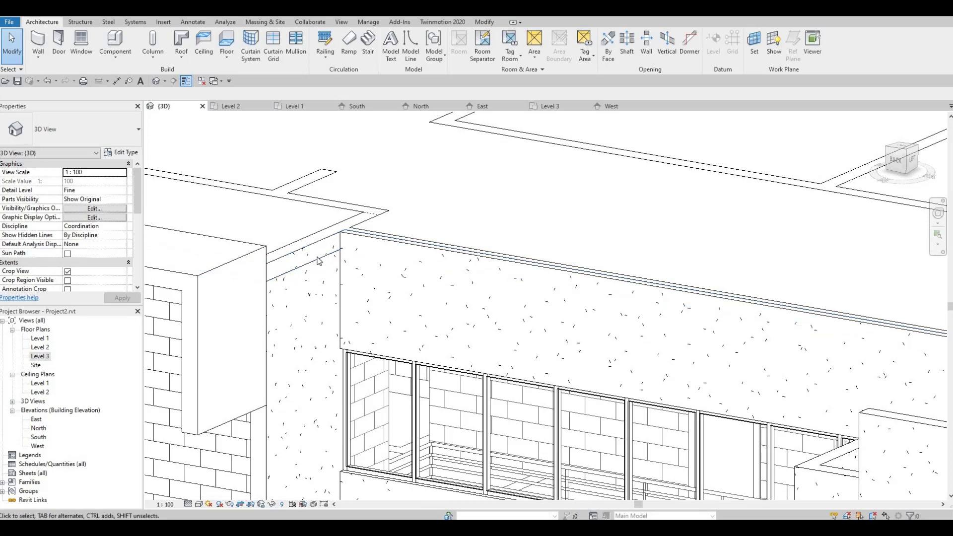
{"action": "middle_click_drag", "start_coordinate": [382, 325], "coordinate": [337, 292], "text": "shift"}
{"action": "left_click", "coordinate": [337, 288]}
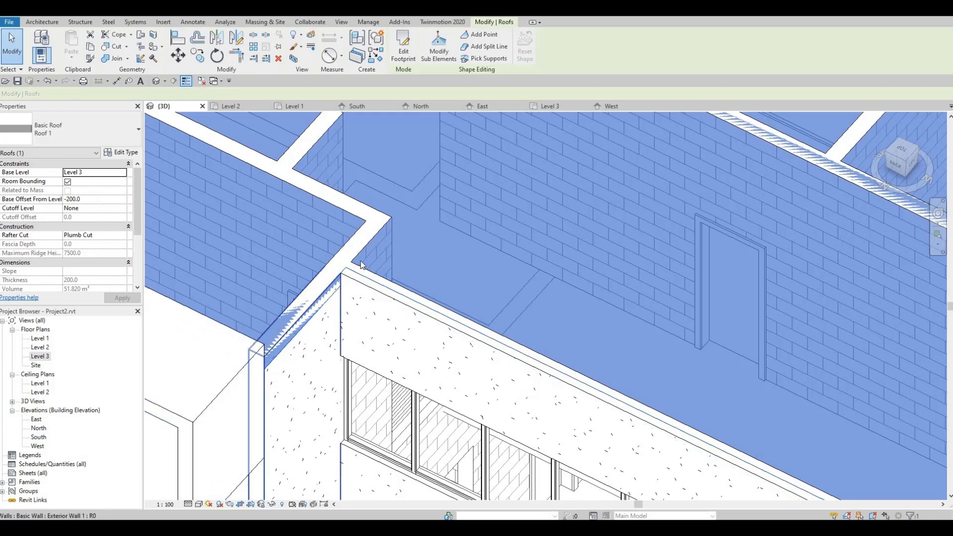
{"action": "middle_click_drag", "start_coordinate": [522, 319], "coordinate": [678, 306], "text": "shift"}
{"action": "scroll", "coordinate": [567, 346], "scroll_direction": "down", "scroll_amount": 2}
{"action": "scroll", "coordinate": [678, 306], "scroll_direction": "down", "scroll_amount": 1}
{"action": "middle_click_drag", "start_coordinate": [581, 317], "coordinate": [663, 281]}
{"action": "scroll", "coordinate": [745, 293], "scroll_direction": "up", "scroll_amount": 2}
{"action": "middle_click_drag", "start_coordinate": [417, 310], "coordinate": [830, 300]}
{"action": "scroll", "coordinate": [677, 263], "scroll_direction": "down", "scroll_amount": 2}
{"action": "scroll", "coordinate": [532, 299], "scroll_direction": "down", "scroll_amount": 3}
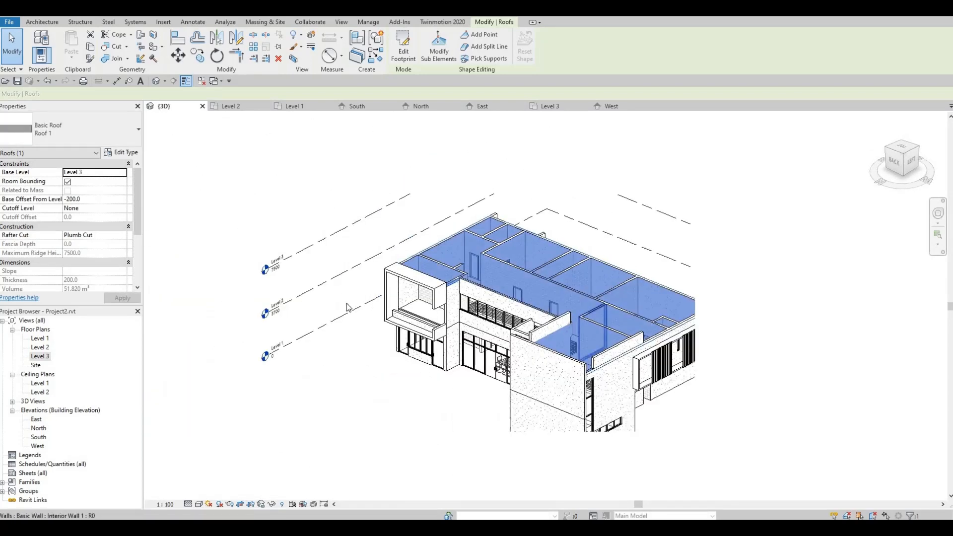
Step: Open the selected roof's footprint sketch for editing and show it in the Level 3 floor plan
{"action": "left_click", "coordinate": [403, 46]}
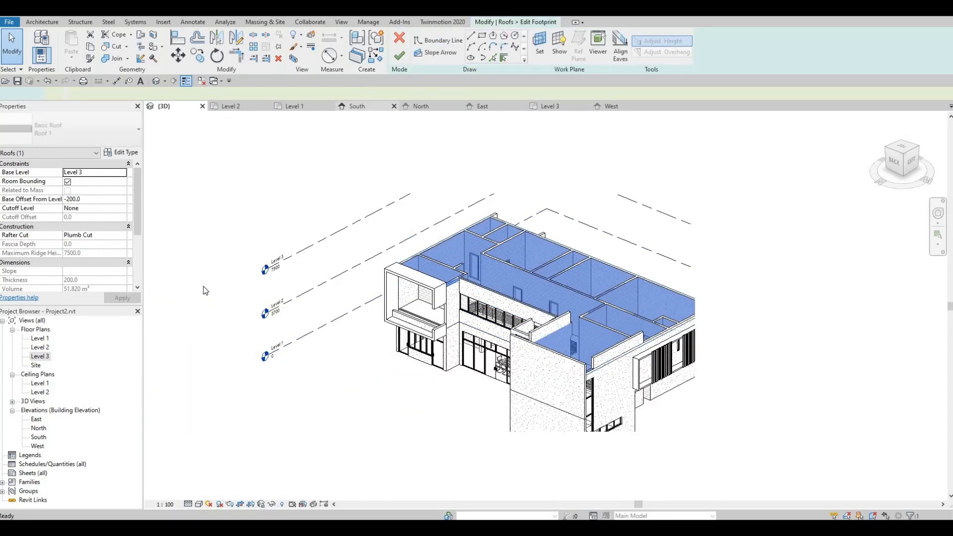
{"action": "double_click", "coordinate": [41, 356]}
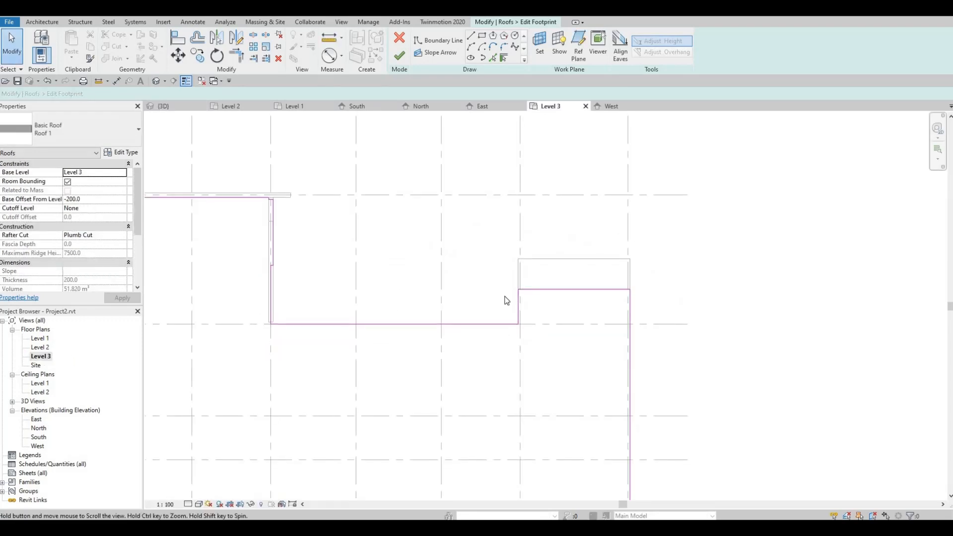
{"action": "scroll", "coordinate": [525, 289], "scroll_direction": "up", "scroll_amount": 2}
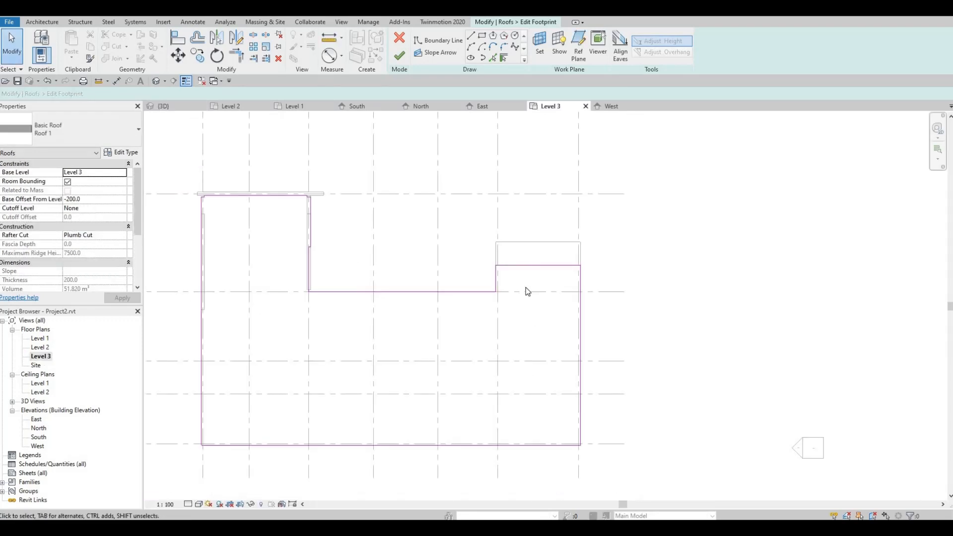
Step: Open the Level 2 floor plan and align the east roof boundary line to the centreline of the exterior wall
{"action": "double_click", "coordinate": [40, 347]}
{"action": "scroll", "coordinate": [617, 281], "scroll_direction": "up", "scroll_amount": 3}
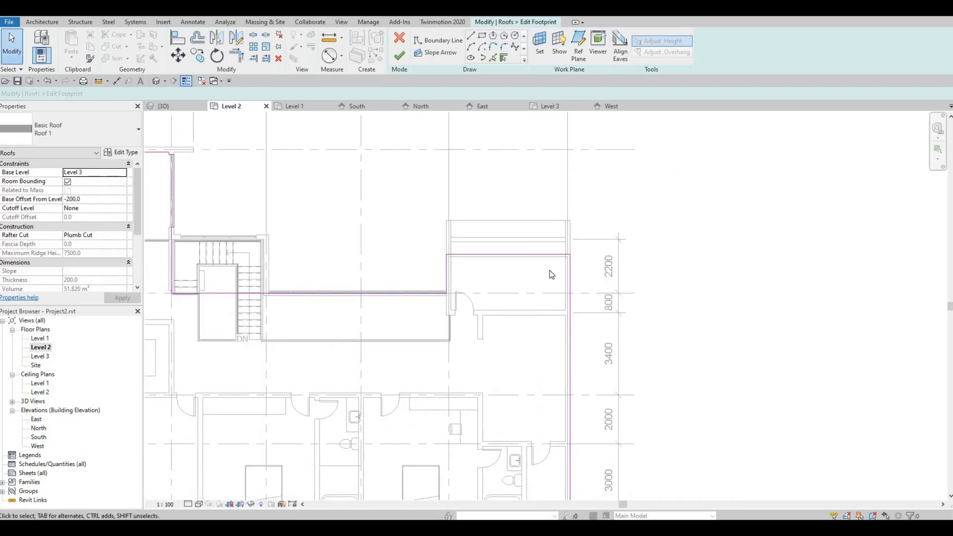
{"action": "scroll", "coordinate": [549, 274], "scroll_direction": "up", "scroll_amount": 4}
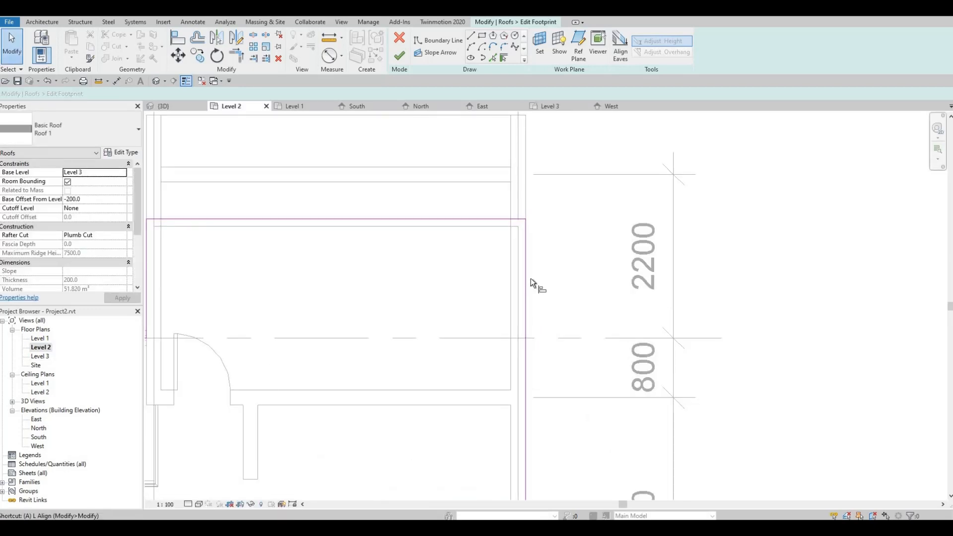
{"action": "key", "text": "l"}
{"action": "left_click", "coordinate": [518, 267]}
{"action": "left_click", "coordinate": [525, 280]}
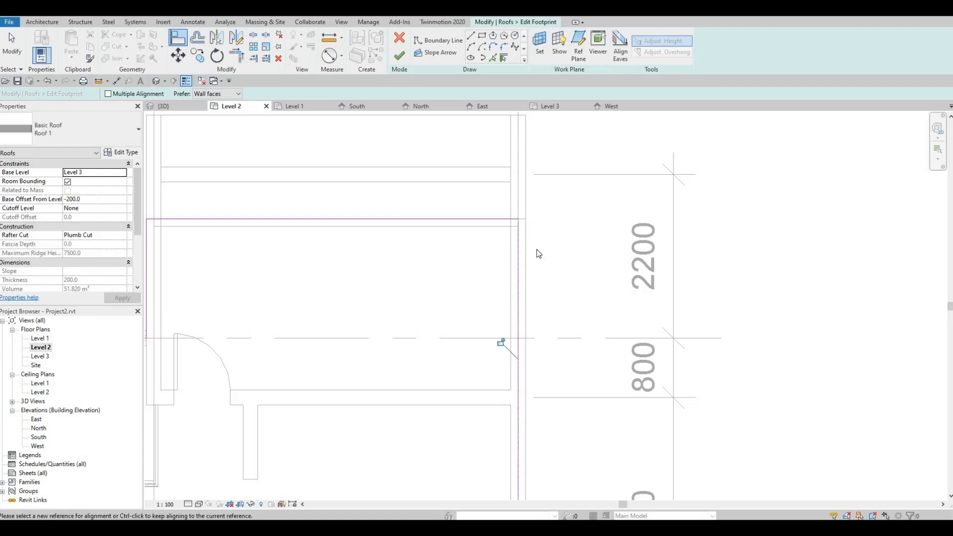
Step: Align the south roof boundary line to the centreline of the south exterior wall
{"action": "scroll", "coordinate": [537, 249], "scroll_direction": "down", "scroll_amount": 2}
{"action": "middle_click_drag", "start_coordinate": [536, 249], "coordinate": [557, 199]}
{"action": "scroll", "coordinate": [480, 359], "scroll_direction": "down", "scroll_amount": 2}
{"action": "middle_click_drag", "start_coordinate": [480, 359], "coordinate": [551, 185]}
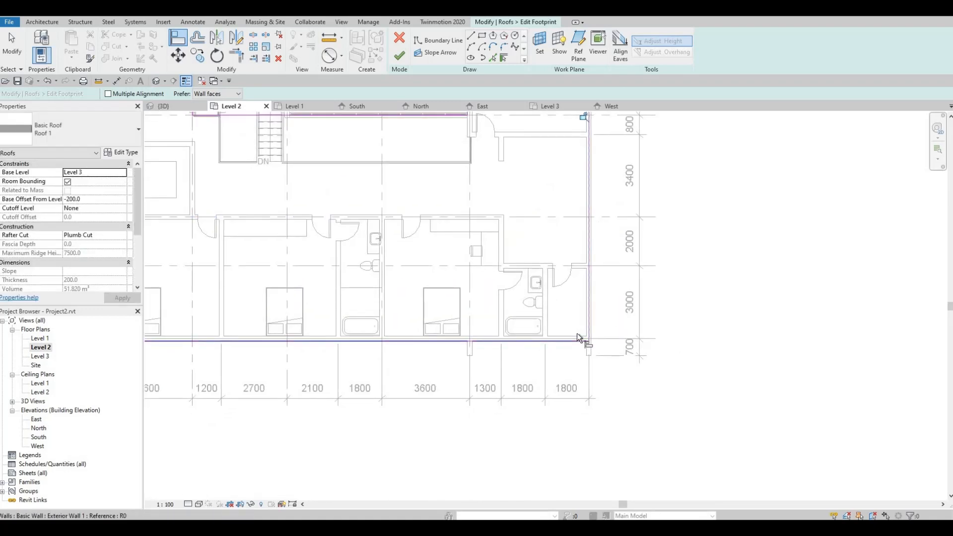
{"action": "scroll", "coordinate": [576, 334], "scroll_direction": "up", "scroll_amount": 2}
{"action": "left_click", "coordinate": [568, 337]}
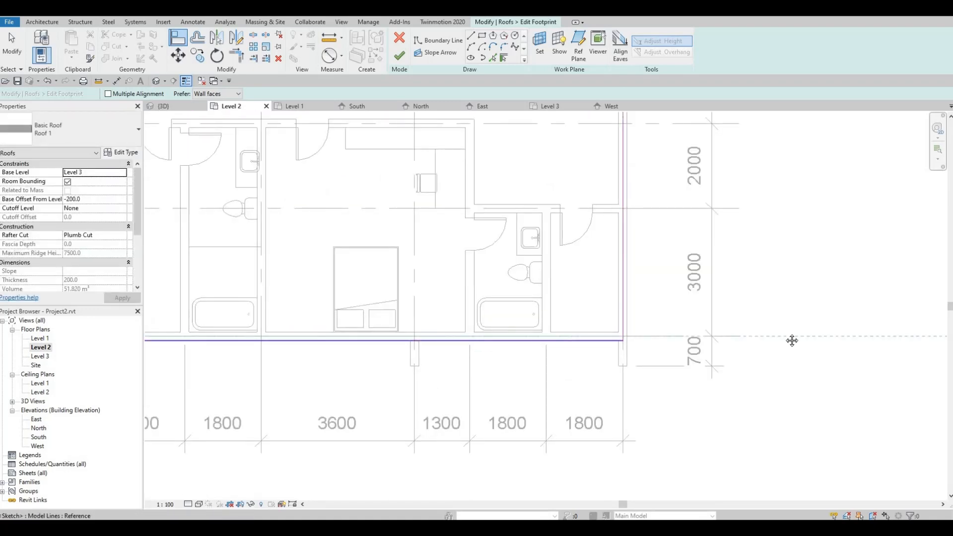
{"action": "middle_click_drag", "start_coordinate": [791, 341], "coordinate": [880, 391]}
Step: Align the west roof boundary line to the outer face of the west exterior wall, ending the Align command
{"action": "middle_click_drag", "start_coordinate": [453, 323], "coordinate": [824, 389]}
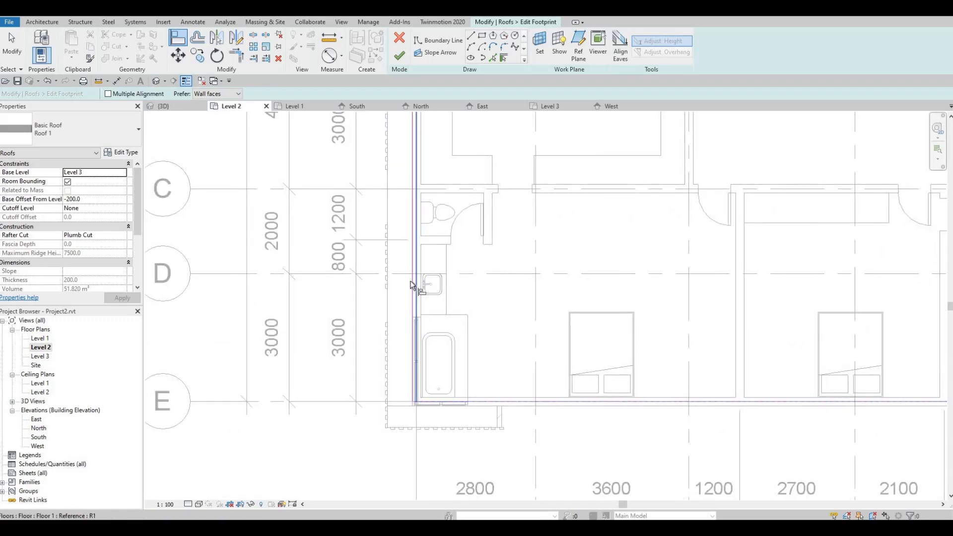
{"action": "left_click", "coordinate": [412, 284]}
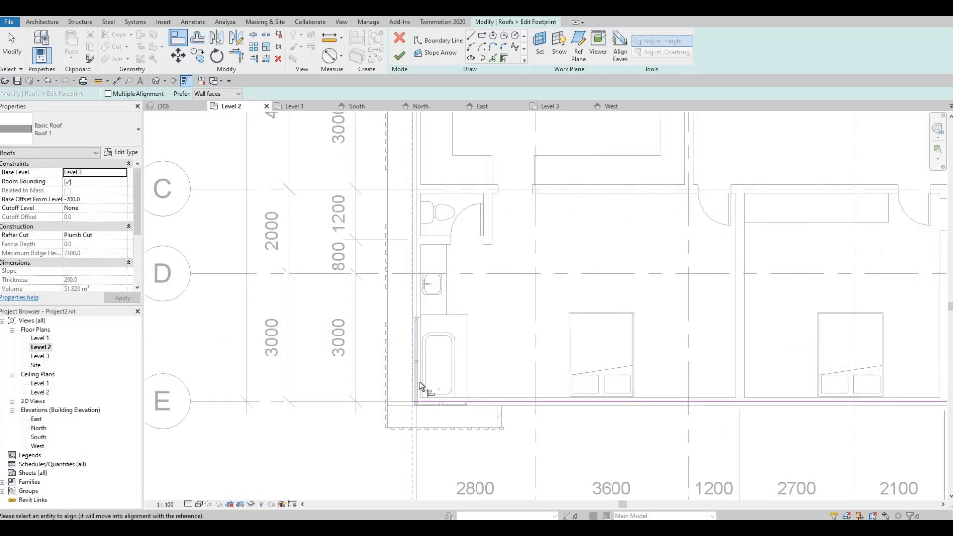
{"action": "scroll", "coordinate": [418, 391], "scroll_direction": "up", "scroll_amount": 4}
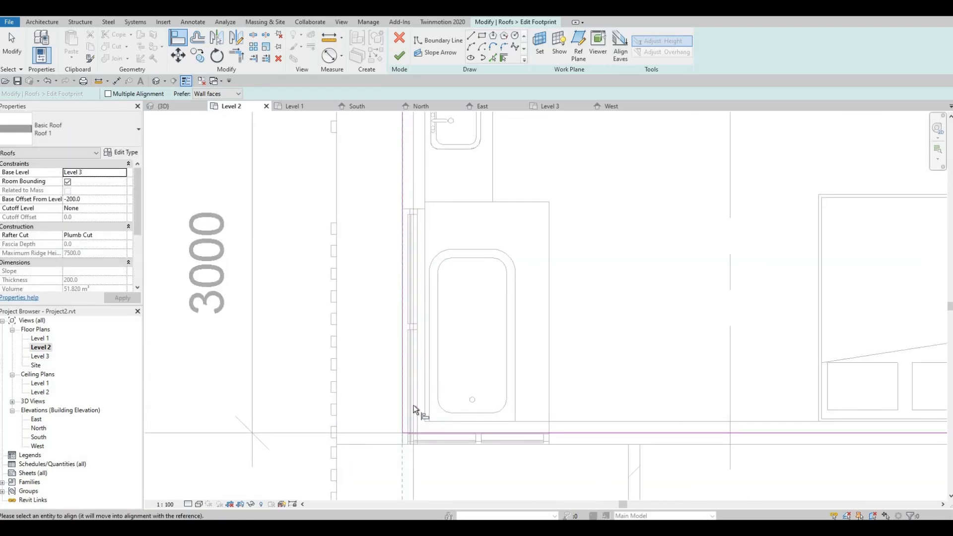
{"action": "scroll", "coordinate": [423, 255], "scroll_direction": "down", "scroll_amount": 5}
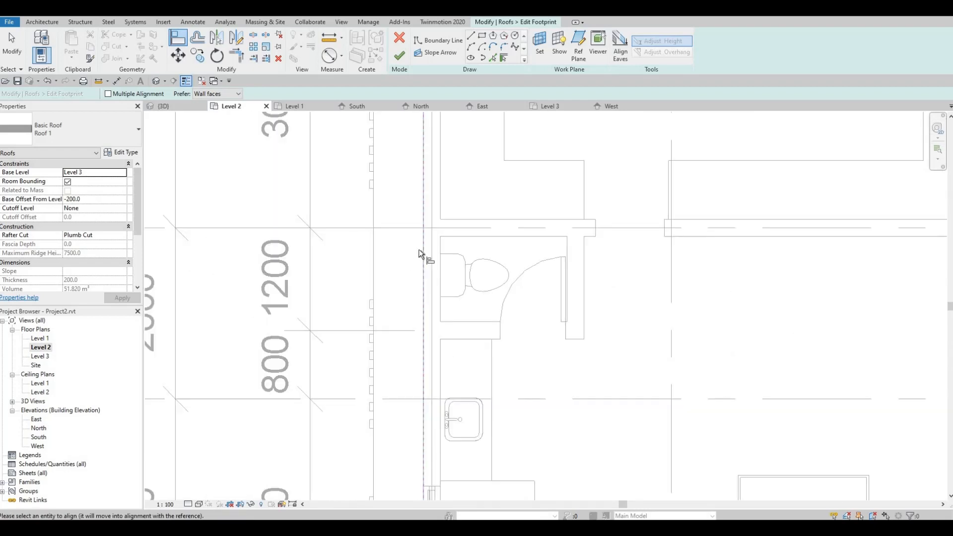
{"action": "middle_click_drag", "start_coordinate": [423, 315], "coordinate": [436, 505]}
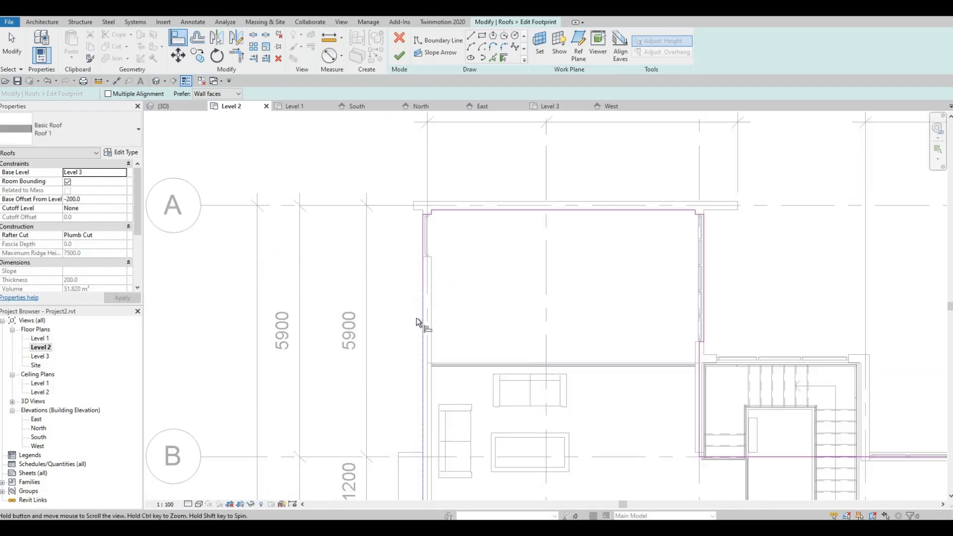
{"action": "middle_click_drag", "start_coordinate": [417, 320], "coordinate": [409, 450]}
{"action": "scroll", "coordinate": [420, 346], "scroll_direction": "up", "scroll_amount": 3}
{"action": "scroll", "coordinate": [415, 416], "scroll_direction": "up", "scroll_amount": 1}
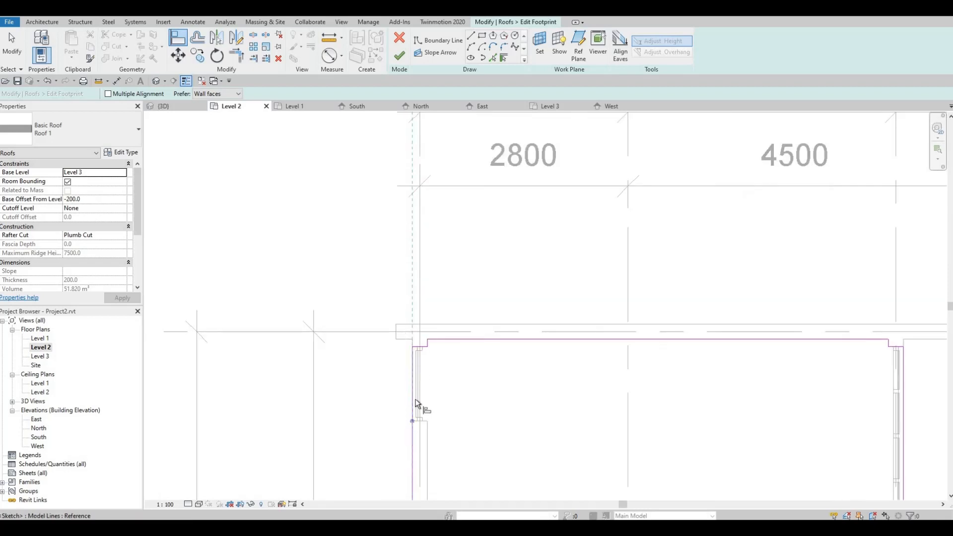
{"action": "middle_click_drag", "start_coordinate": [417, 401], "coordinate": [408, 321]}
{"action": "key", "text": "Escape"}
{"action": "key", "text": "Escape"}
Step: Move the west roof boundary line inward to about the middle of the west wall
{"action": "left_click", "coordinate": [404, 391]}
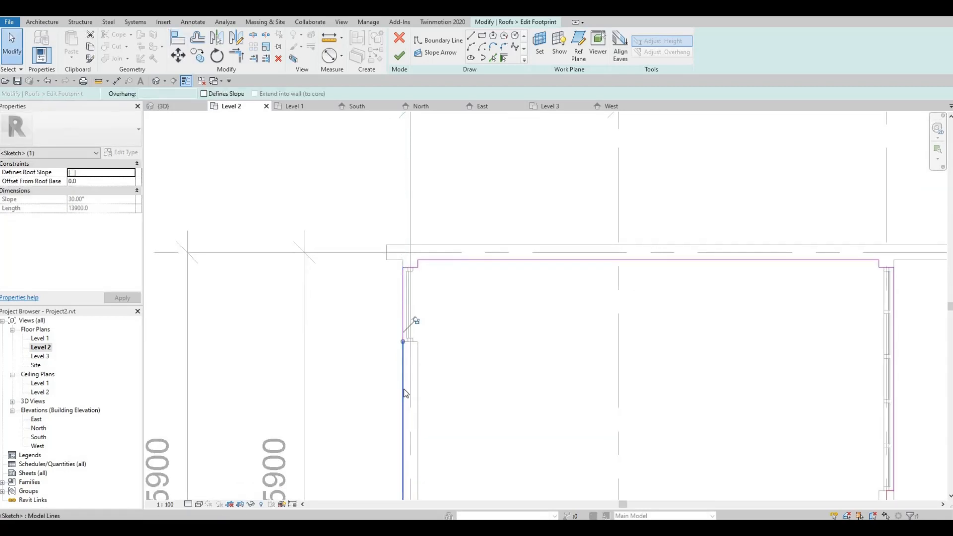
{"action": "left_click_drag", "start_coordinate": [402, 388], "coordinate": [404, 387]}
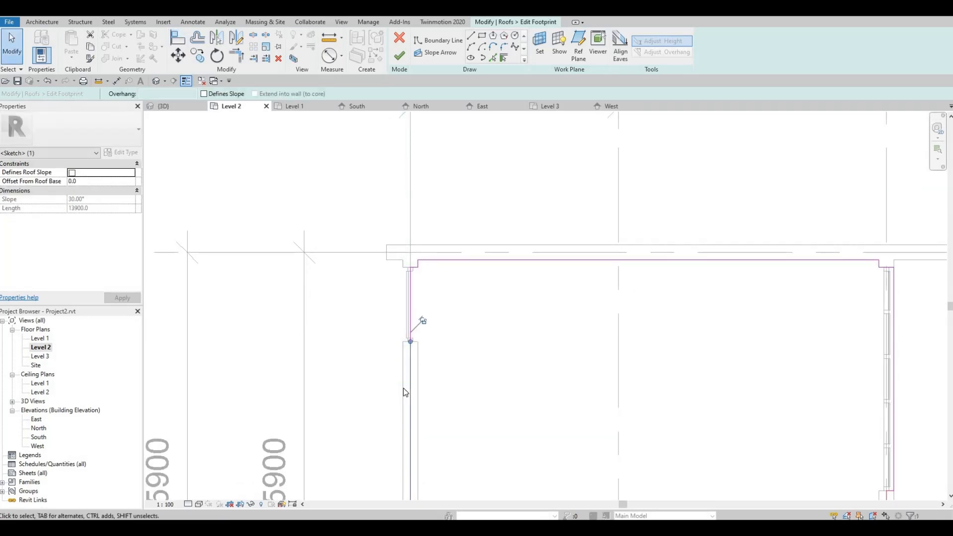
{"action": "key", "text": "Left"}
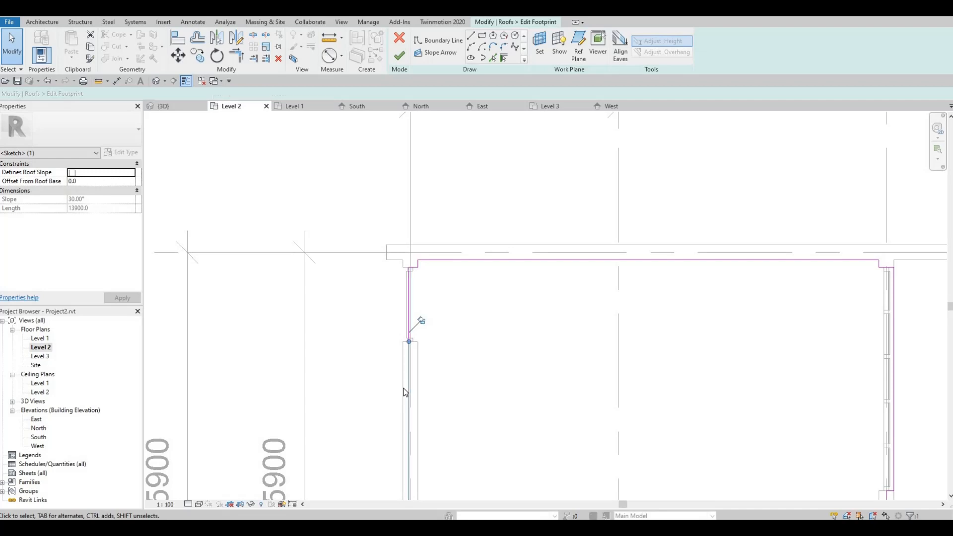
Step: Delete the 3000 mm roof boundary segment along the glazed east side of the north-west wing
{"action": "scroll", "coordinate": [888, 406], "scroll_direction": "down", "scroll_amount": 2}
{"action": "middle_click_drag", "start_coordinate": [888, 407], "coordinate": [625, 324]}
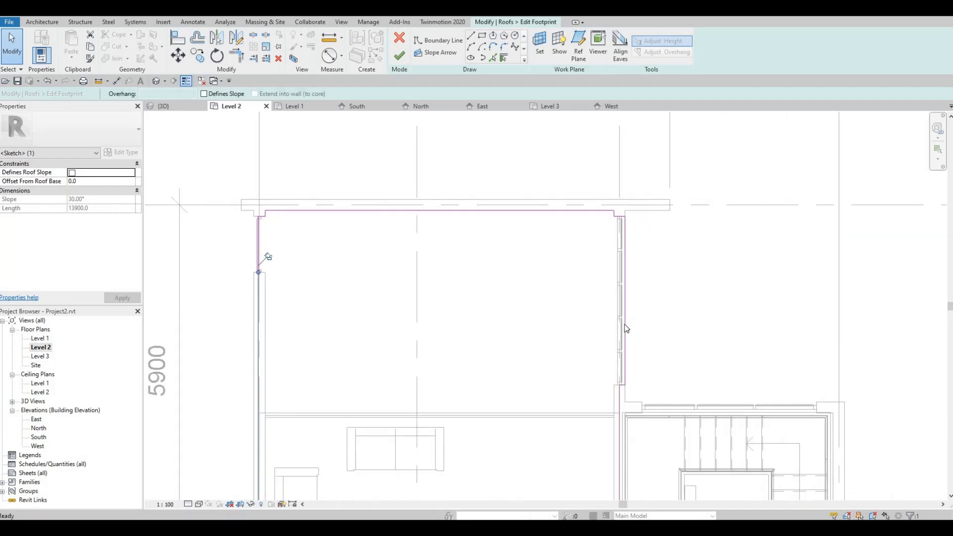
{"action": "key", "text": "Escape"}
{"action": "left_click", "coordinate": [624, 325]}
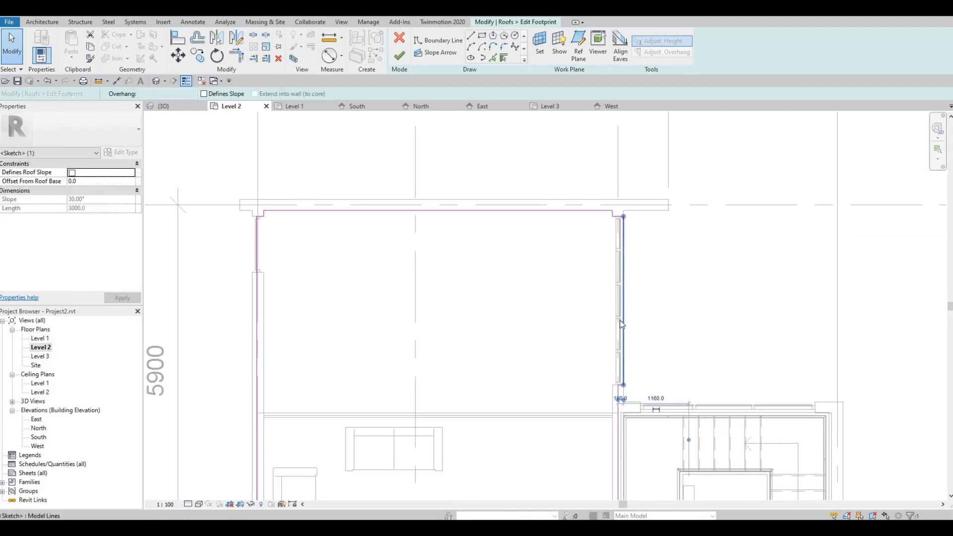
{"action": "key", "text": "Escape"}
Step: Extend the remaining east boundary line of the north-west wing to the short corner segment at the north wall with Trim/Extend to Corner
{"action": "key", "text": "t"}
{"action": "key", "text": "r"}
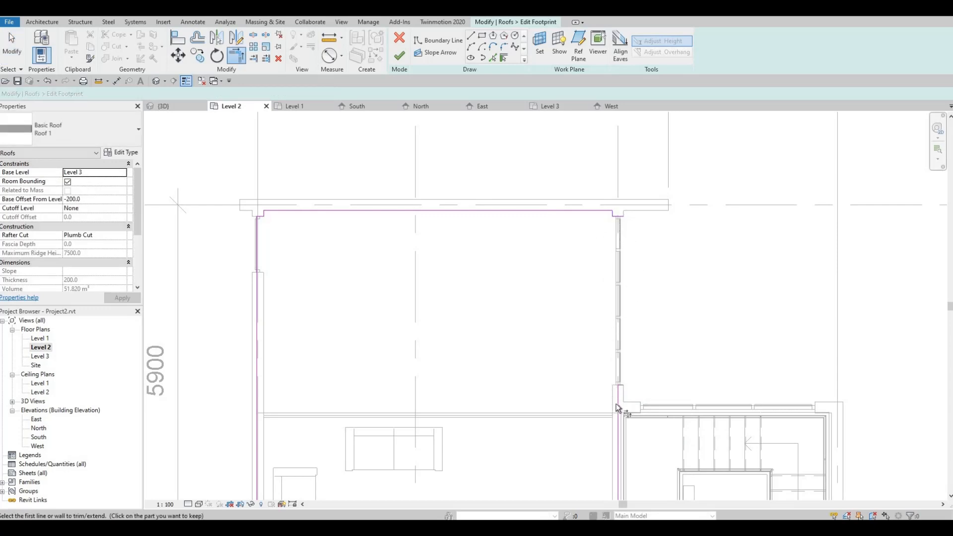
{"action": "scroll", "coordinate": [616, 214], "scroll_direction": "up", "scroll_amount": 4}
{"action": "left_click", "coordinate": [616, 215]}
{"action": "scroll", "coordinate": [571, 276], "scroll_direction": "down", "scroll_amount": 3}
{"action": "middle_click_drag", "start_coordinate": [549, 310], "coordinate": [546, 278]}
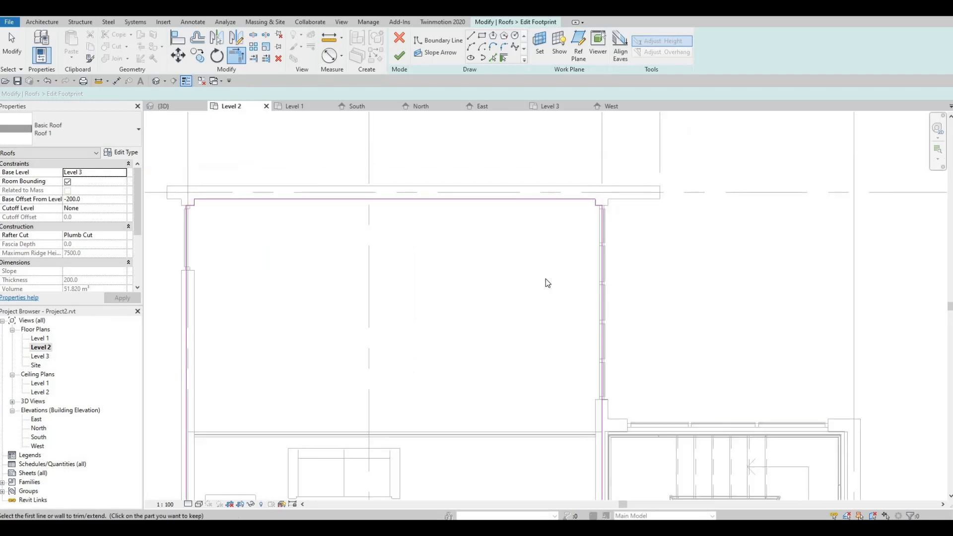
Step: Try to finish the roof footprint and examine the highlighted intersecting boundary lines in the plan views
{"action": "left_click", "coordinate": [398, 54]}
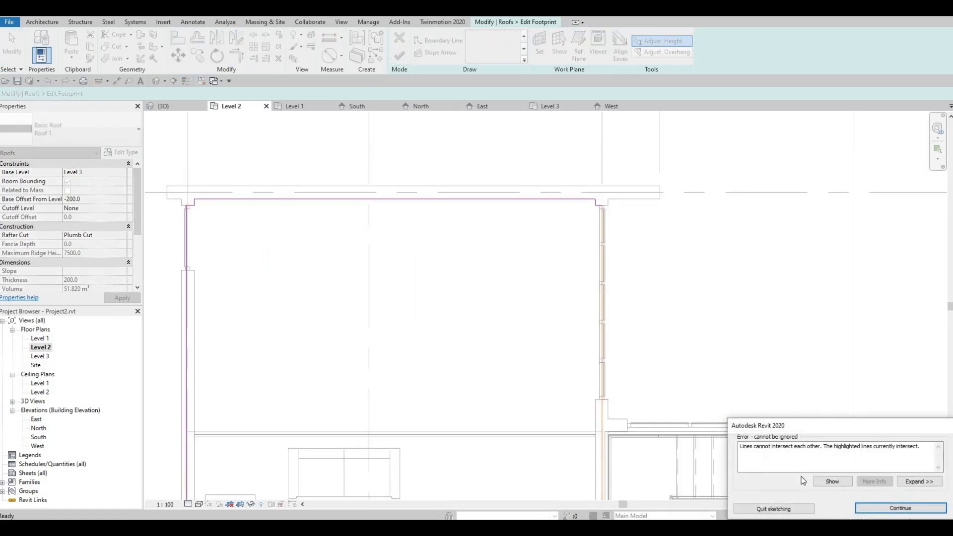
{"action": "left_click", "coordinate": [826, 482]}
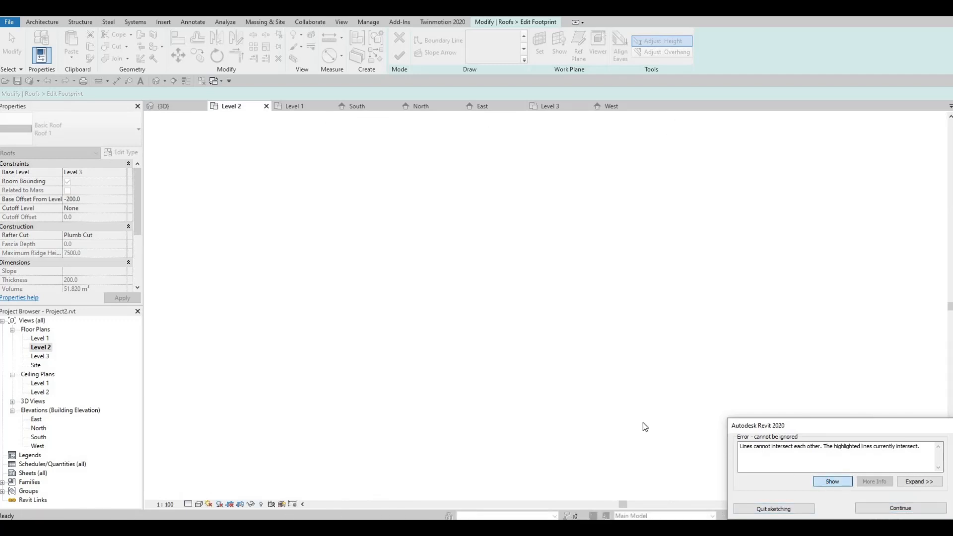
{"action": "scroll", "coordinate": [556, 409], "scroll_direction": "up", "scroll_amount": 6}
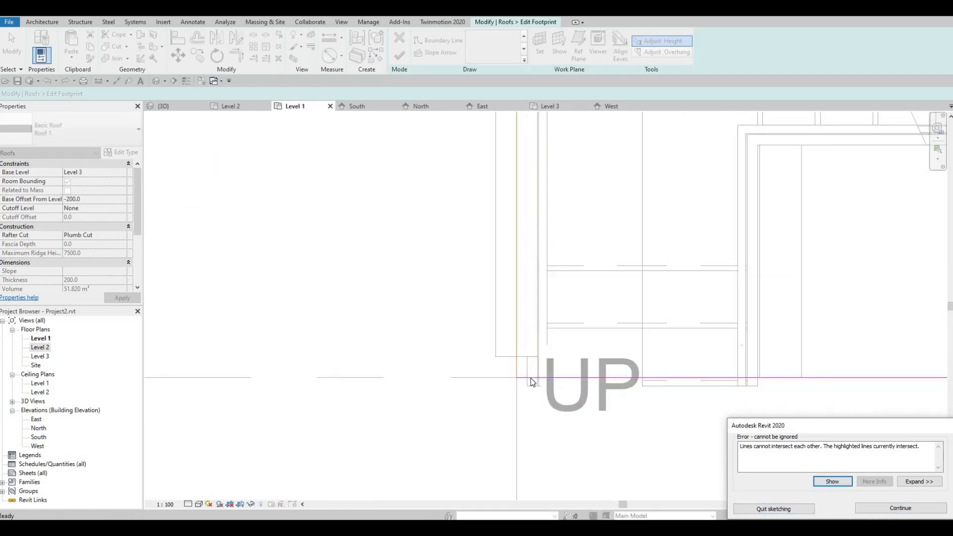
{"action": "scroll", "coordinate": [606, 384], "scroll_direction": "down", "scroll_amount": 4}
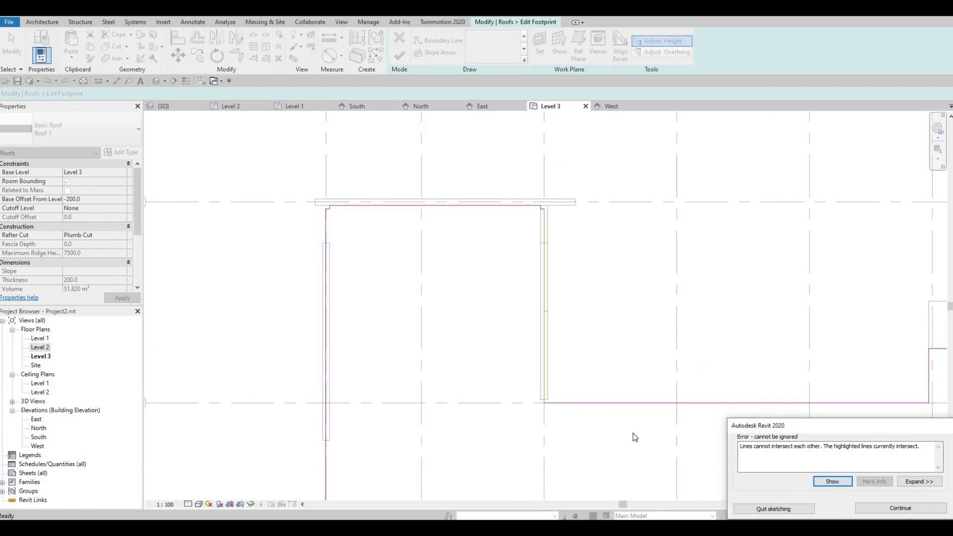
{"action": "scroll", "coordinate": [549, 406], "scroll_direction": "up", "scroll_amount": 5}
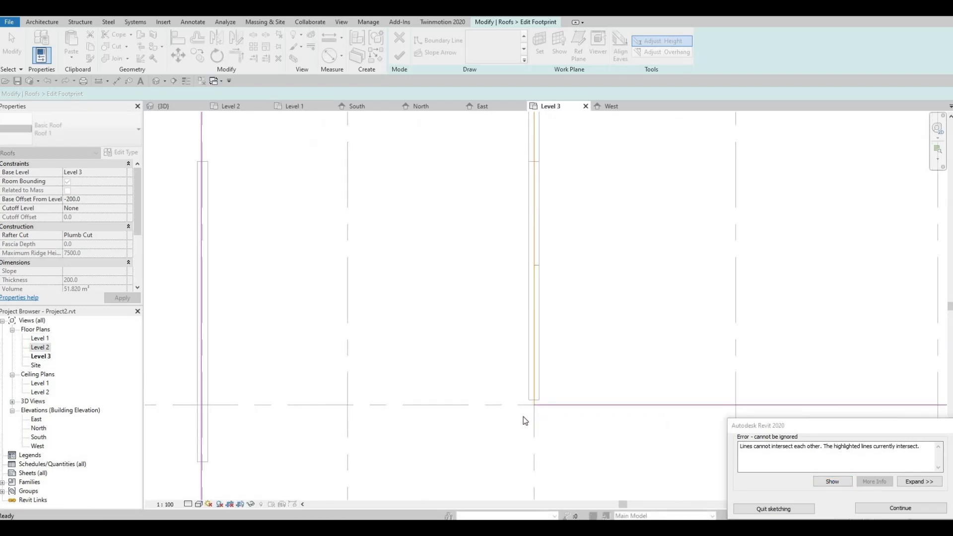
{"action": "scroll", "coordinate": [508, 415], "scroll_direction": "down", "scroll_amount": 3}
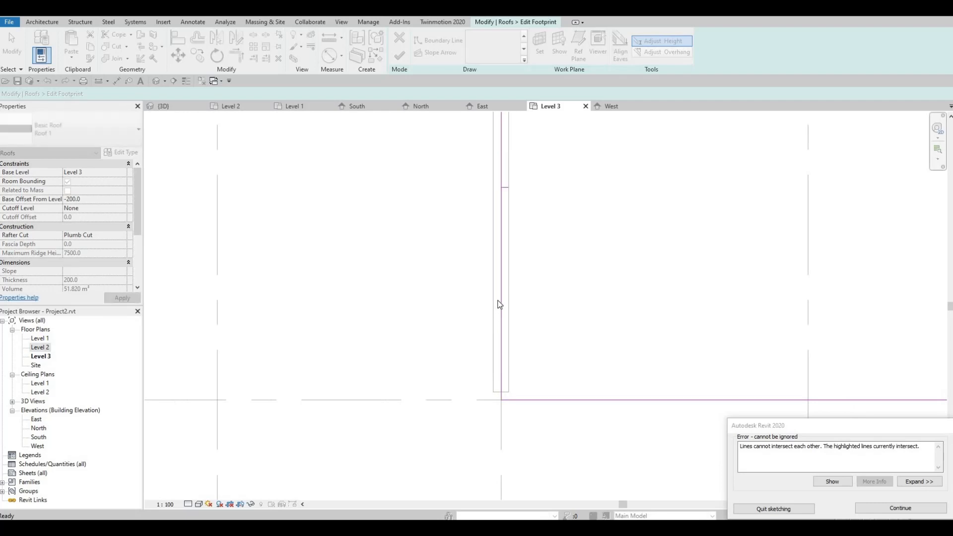
{"action": "scroll", "coordinate": [532, 242], "scroll_direction": "up", "scroll_amount": 3}
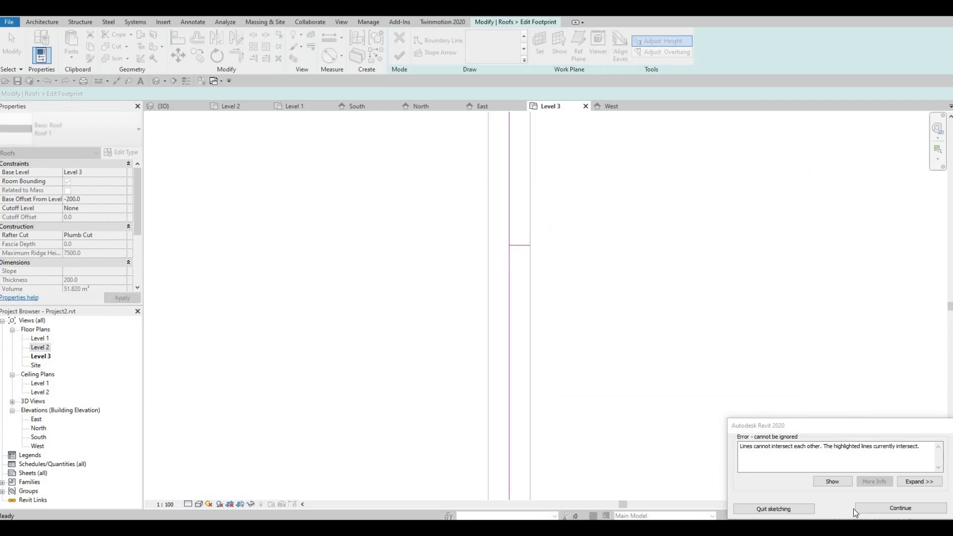
Step: Delete the stray short boundary segment beside the north-west wing's east line and finish the roof footprint
{"action": "mouse_move", "coordinate": [470, 225]}
{"action": "left_mouse_down"}
{"action": "mouse_move", "coordinate": [537, 249]}
{"action": "mouse_move", "coordinate": [546, 266]}
{"action": "left_mouse_up"}
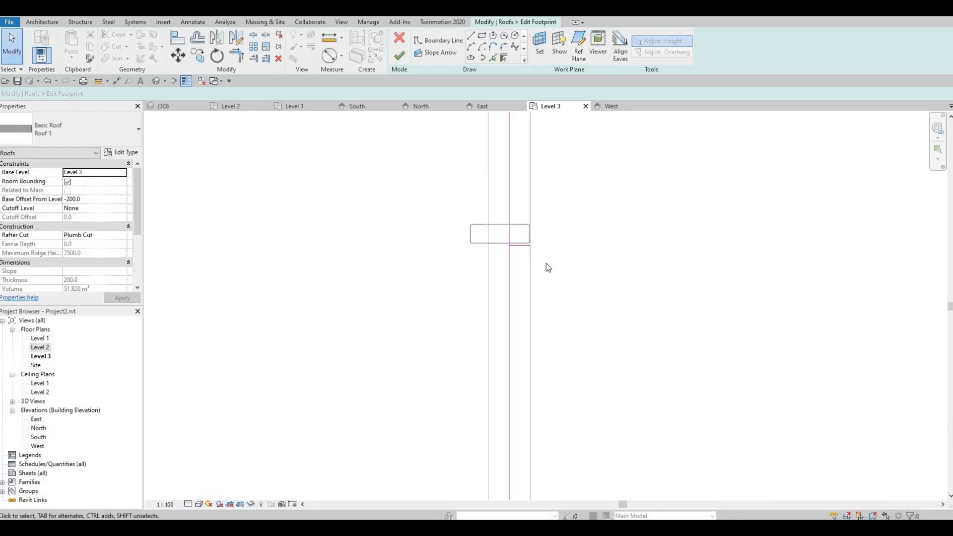
{"action": "left_click", "coordinate": [548, 270]}
{"action": "scroll", "coordinate": [471, 158], "scroll_direction": "down", "scroll_amount": 3}
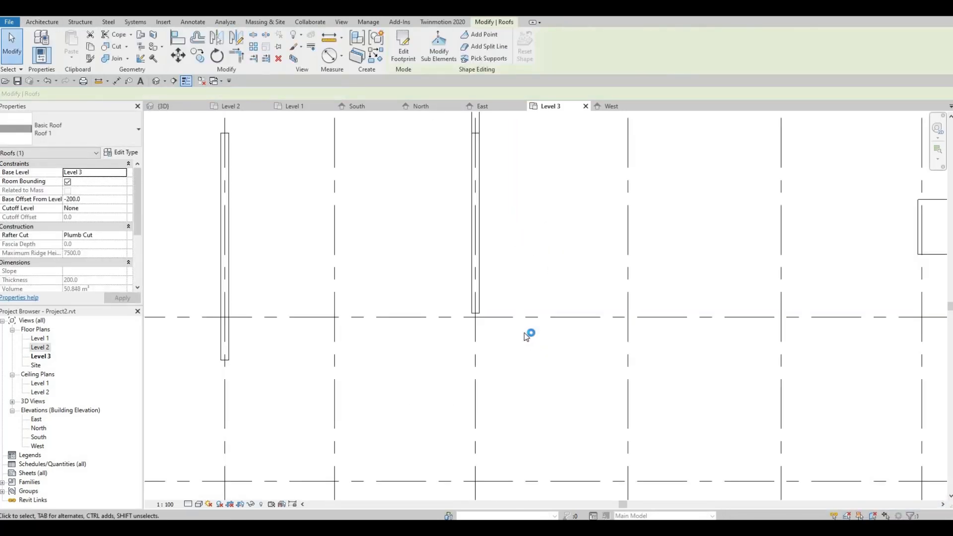
{"action": "scroll", "coordinate": [527, 336], "scroll_direction": "down", "scroll_amount": 3}
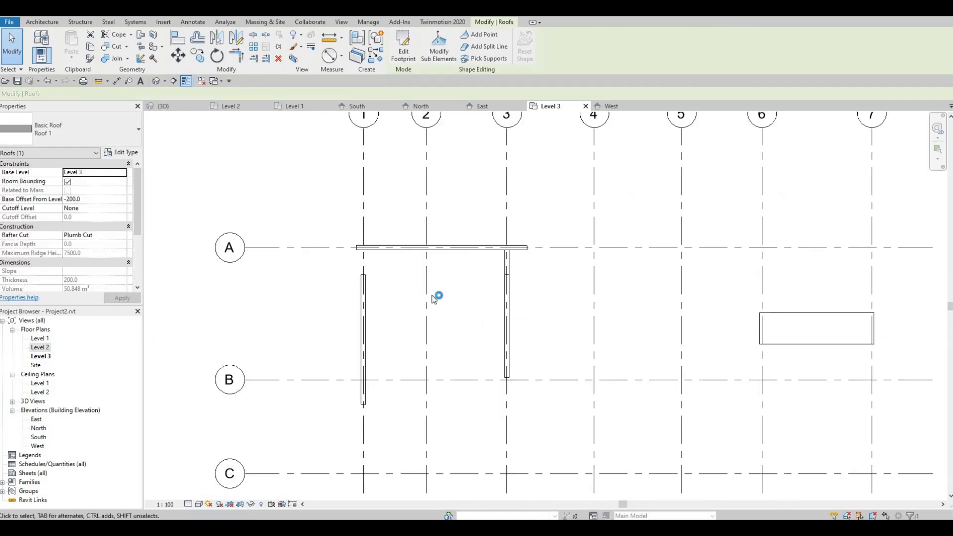
Step: Open the default 3D view on the roof and the interior walls protruding through it
{"action": "left_click", "coordinate": [156, 81]}
{"action": "middle_click_drag", "start_coordinate": [503, 312], "coordinate": [446, 277]}
{"action": "scroll", "coordinate": [404, 238], "scroll_direction": "up", "scroll_amount": 2}
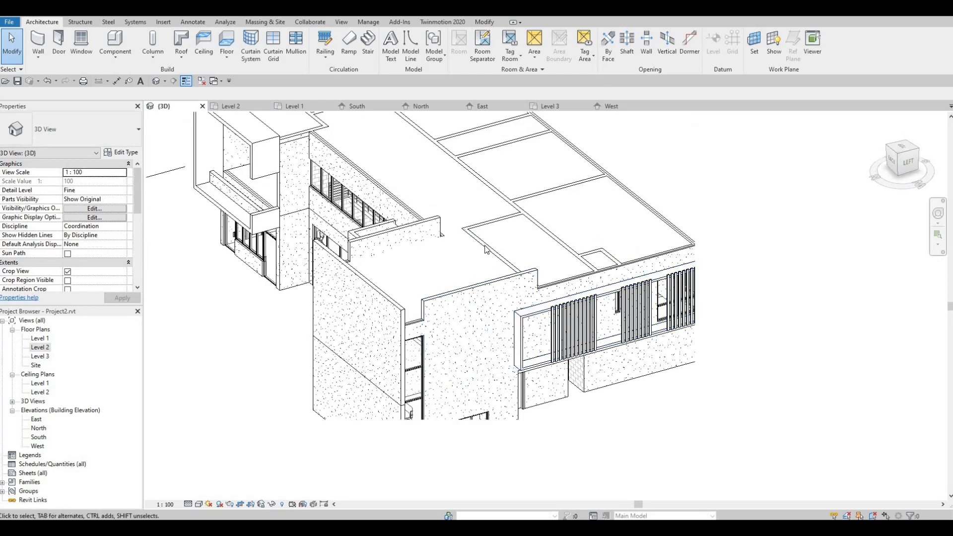
{"action": "left_click", "coordinate": [501, 257]}
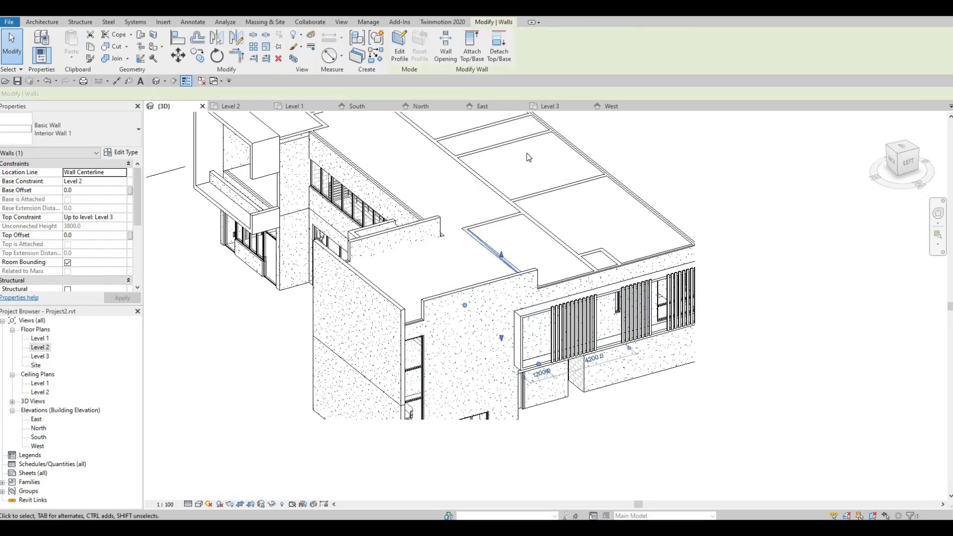
{"action": "left_click", "coordinate": [499, 49]}
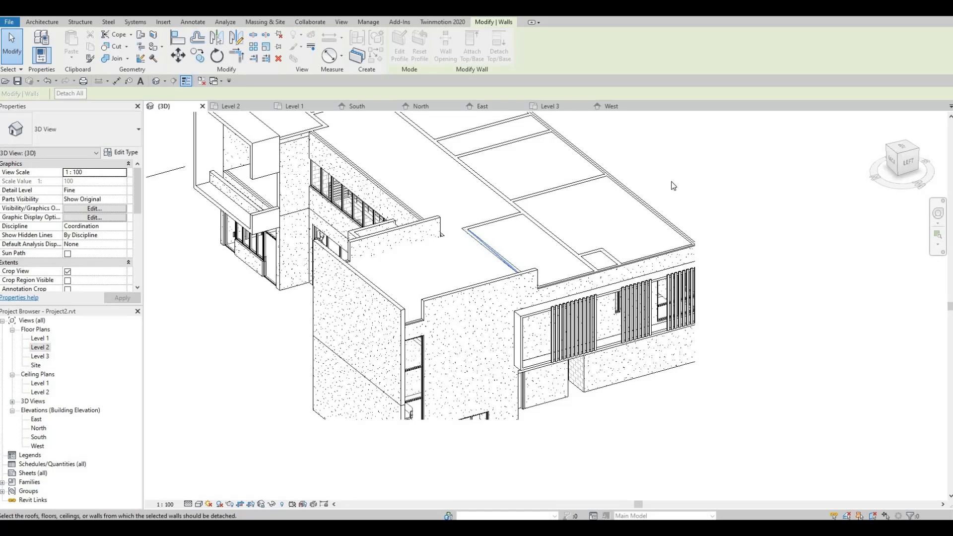
{"action": "scroll", "coordinate": [667, 256], "scroll_direction": "up", "scroll_amount": 5}
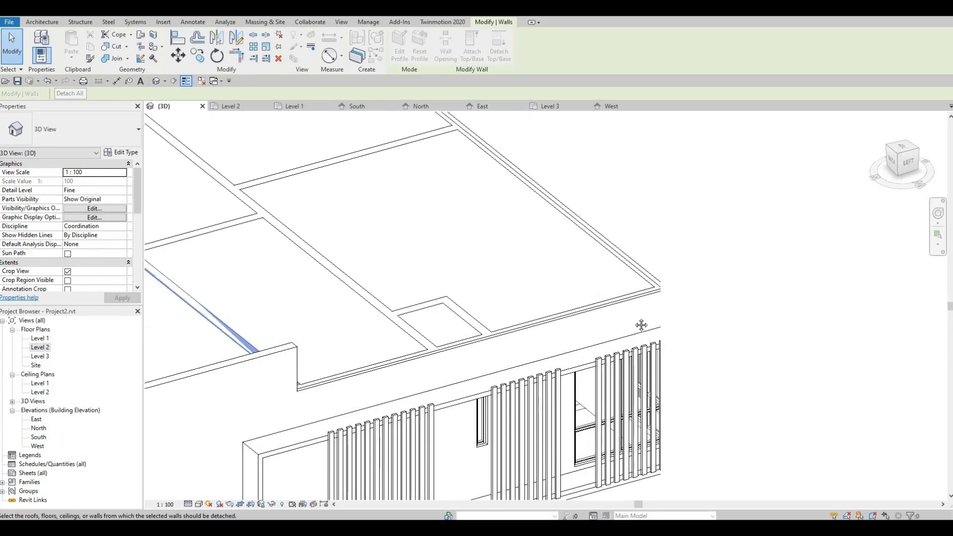
{"action": "key", "text": "Escape"}
Step: Attach the top of the long Interior Wall 1 partition to the roof
{"action": "left_click", "coordinate": [404, 272]}
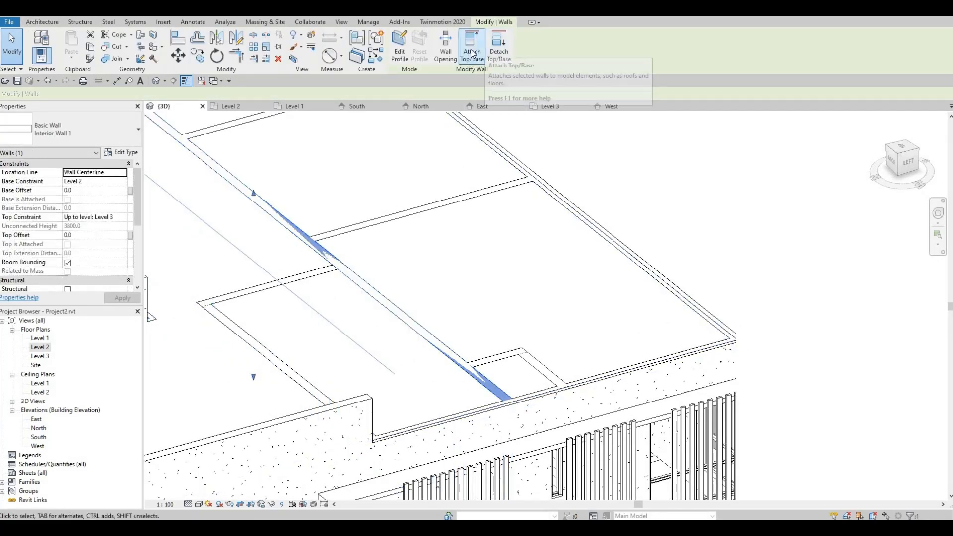
{"action": "left_click", "coordinate": [472, 48]}
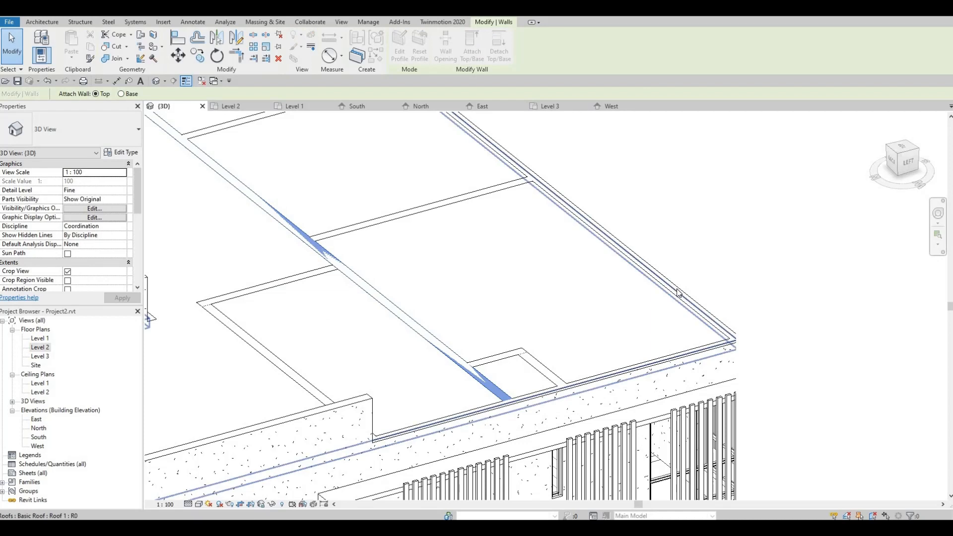
{"action": "left_click", "coordinate": [677, 293]}
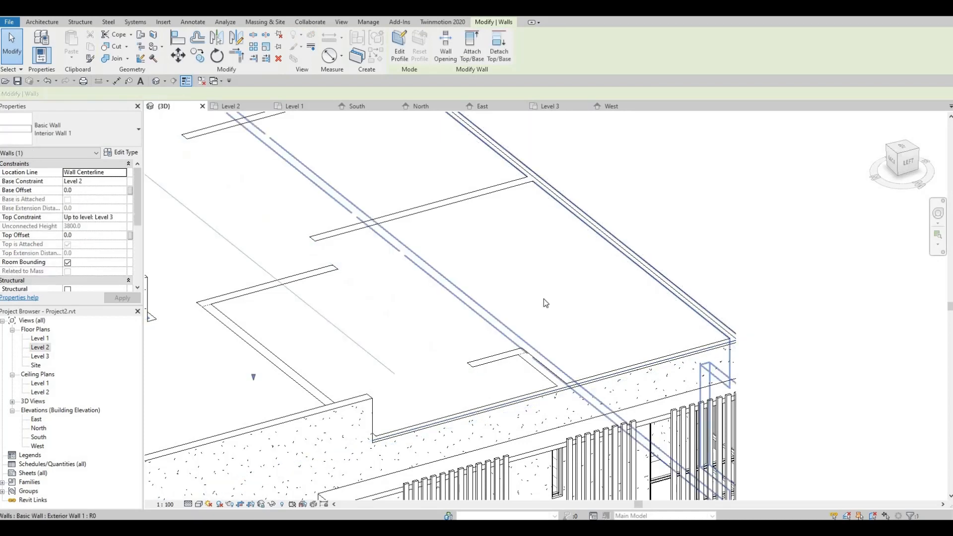
Step: Attach the tops of the short interior wall and the adjoining perpendicular wall behind the raised parapet to the roof
{"action": "left_click", "coordinate": [294, 284]}
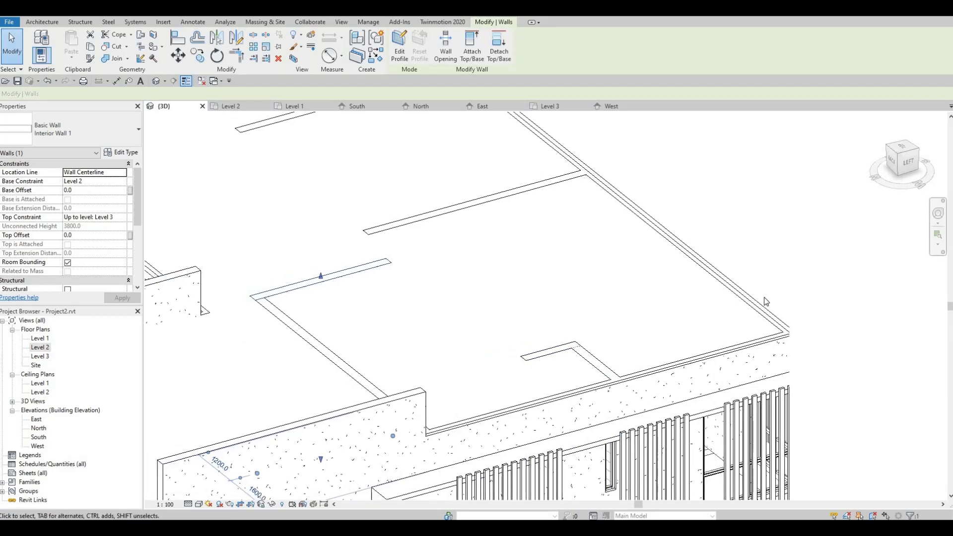
{"action": "left_click", "coordinate": [438, 336]}
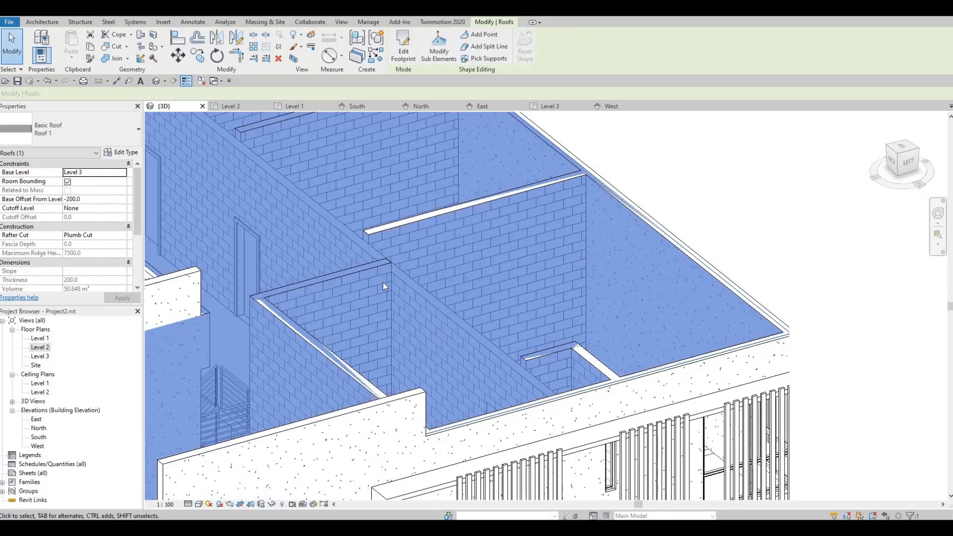
{"action": "key", "text": "Escape"}
{"action": "left_click", "coordinate": [361, 270]}
{"action": "left_click", "coordinate": [472, 52]}
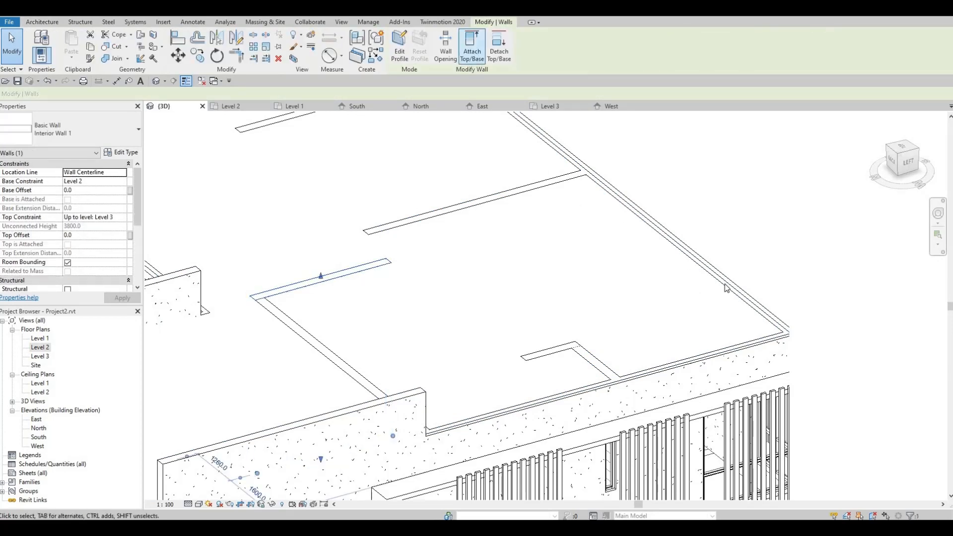
{"action": "left_click", "coordinate": [344, 324]}
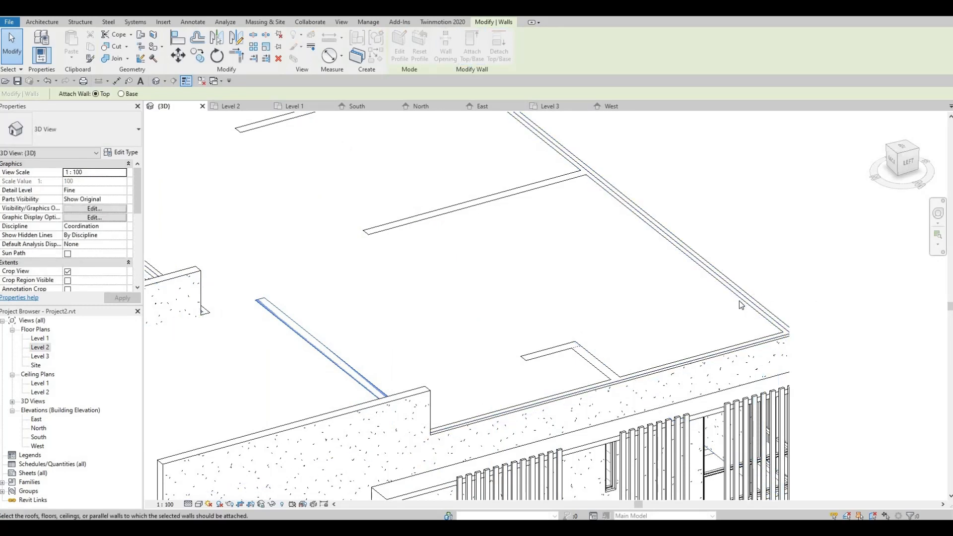
Step: Attach the tops of both walls of the small L-shaped partition near the roof's front edge to the roof
{"action": "left_click", "coordinate": [582, 347]}
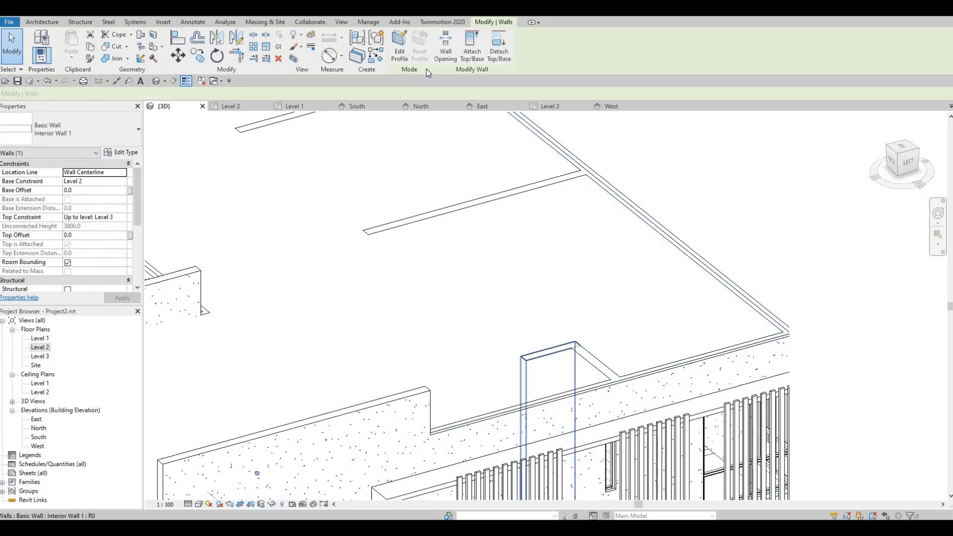
{"action": "left_click", "coordinate": [718, 281]}
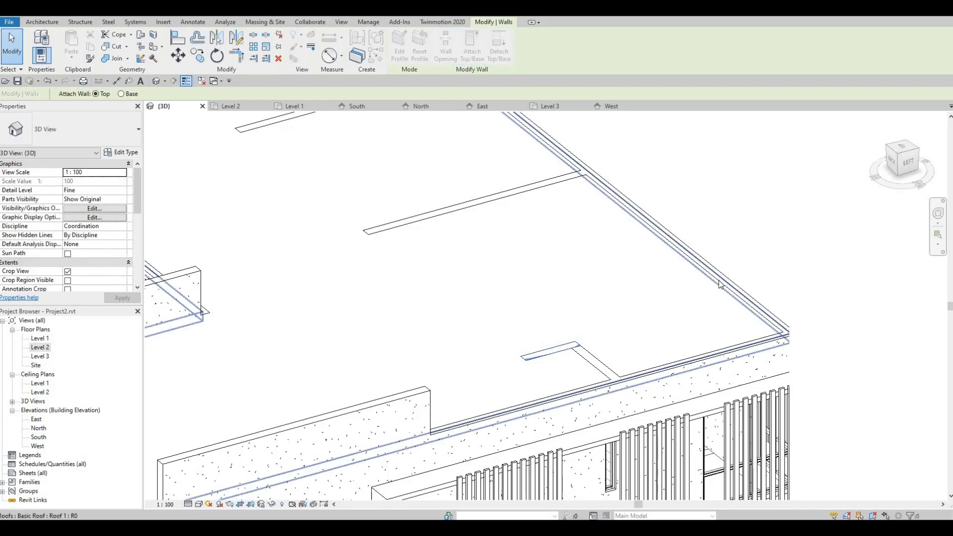
{"action": "left_click", "coordinate": [471, 59]}
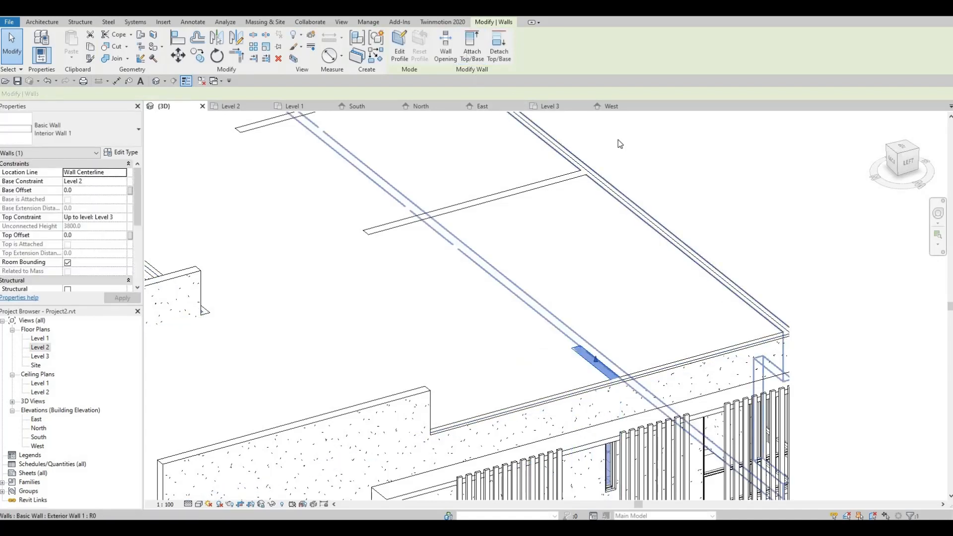
Step: Attach the tops of the three long parallel interior cross walls along the roof's long edge to the roof
{"action": "left_click", "coordinate": [530, 209]}
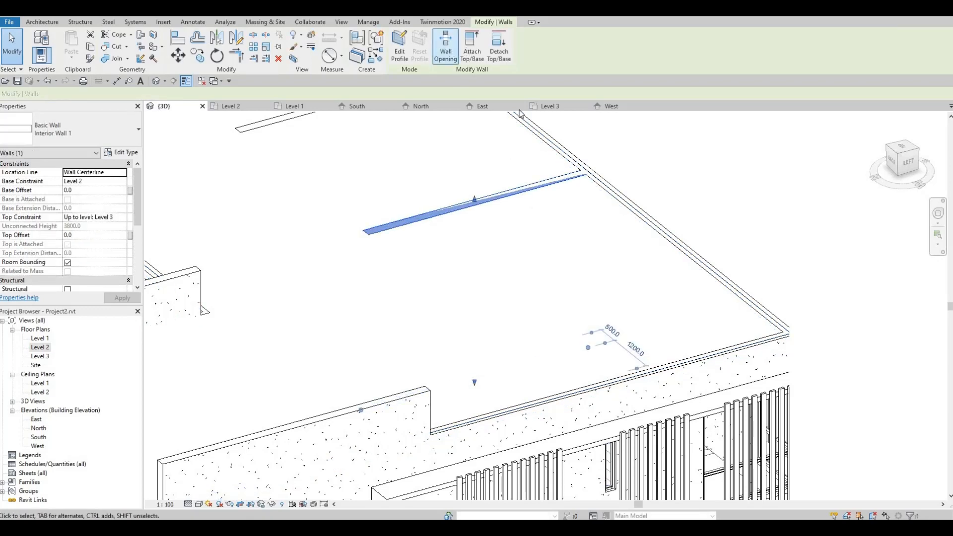
{"action": "left_click", "coordinate": [472, 55]}
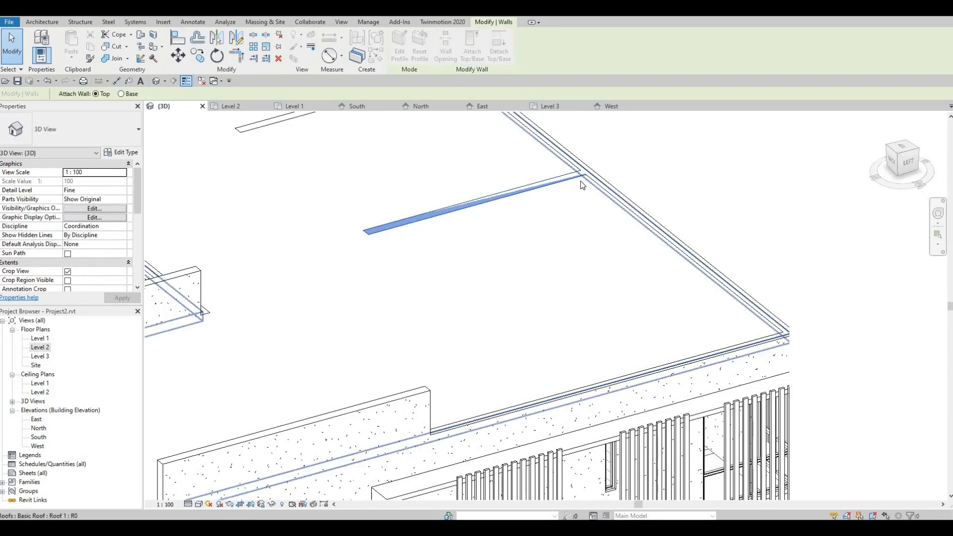
{"action": "middle_click_drag", "start_coordinate": [549, 311], "coordinate": [594, 407]}
{"action": "middle_click_drag", "start_coordinate": [408, 187], "coordinate": [434, 216]}
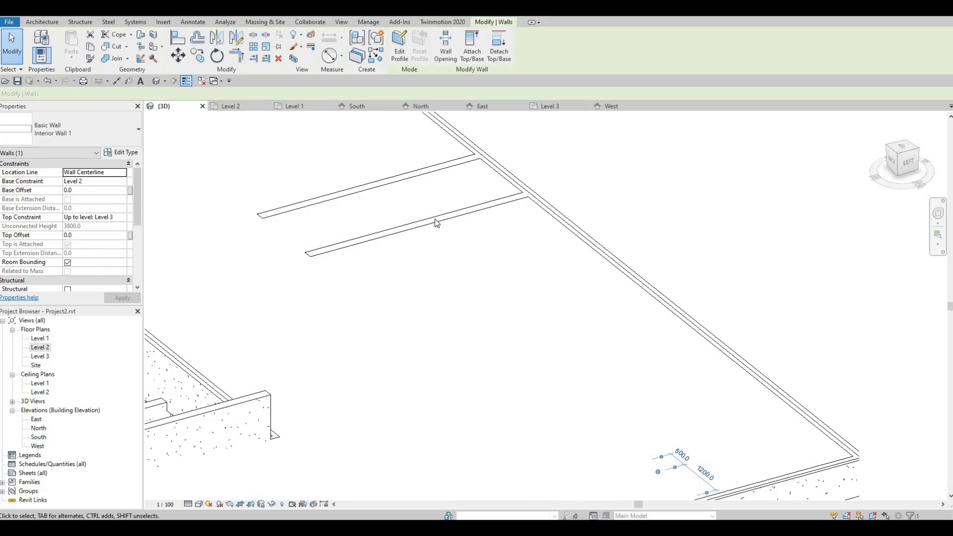
{"action": "left_click", "coordinate": [435, 219]}
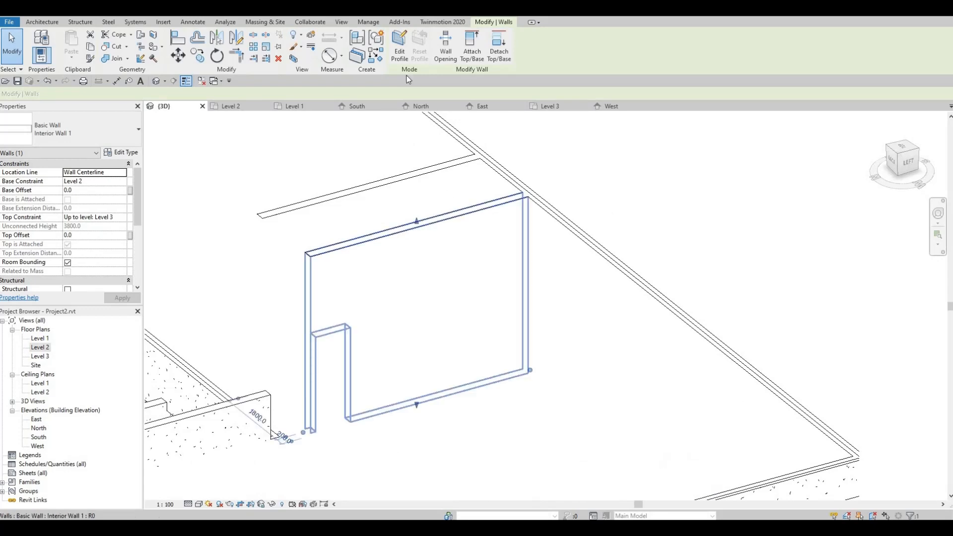
{"action": "left_click", "coordinate": [472, 55]}
{"action": "left_click", "coordinate": [438, 180]}
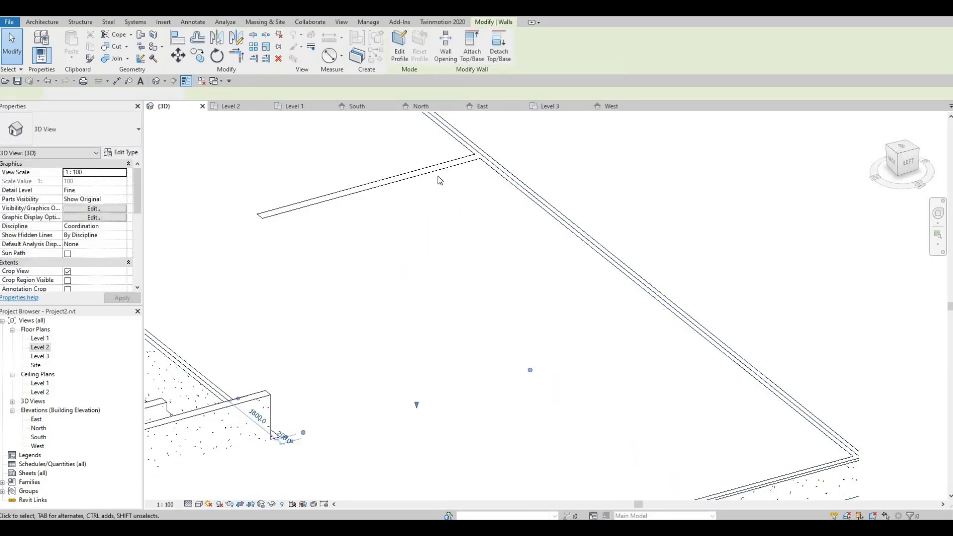
{"action": "left_click", "coordinate": [435, 172]}
{"action": "left_click", "coordinate": [473, 54]}
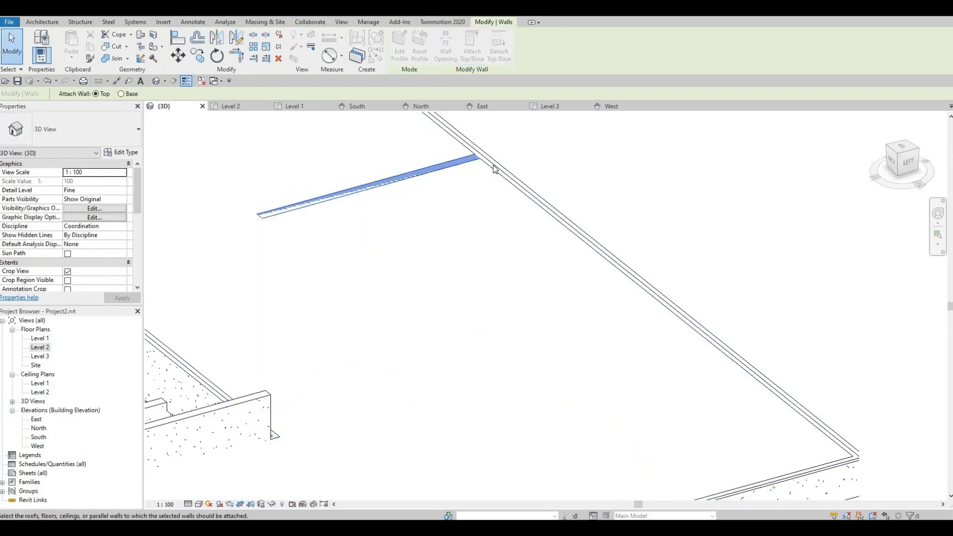
{"action": "left_click", "coordinate": [353, 208]}
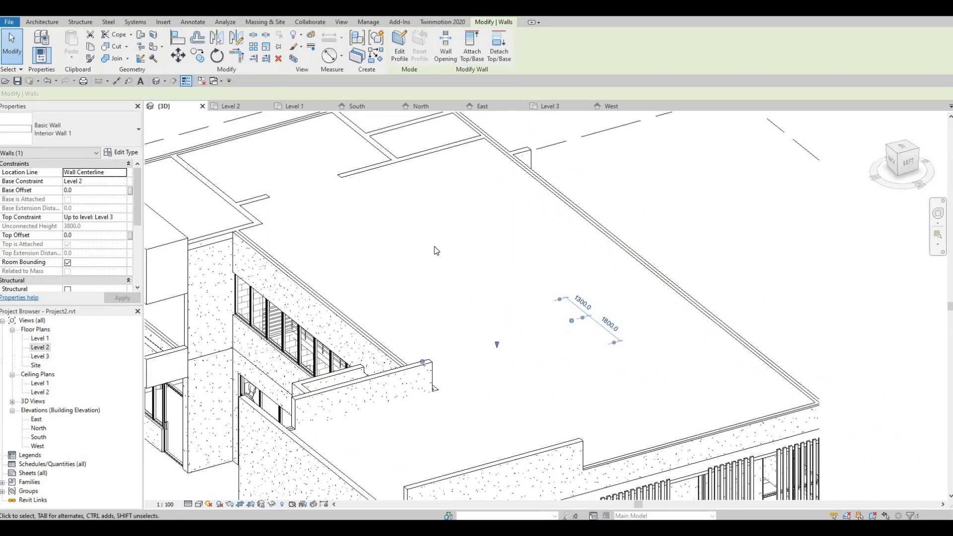
Step: Attach the tops of the three interior walls enclosing the small rooms at the roof's far corner to the roof
{"action": "scroll", "coordinate": [435, 250], "scroll_direction": "up", "scroll_amount": 5}
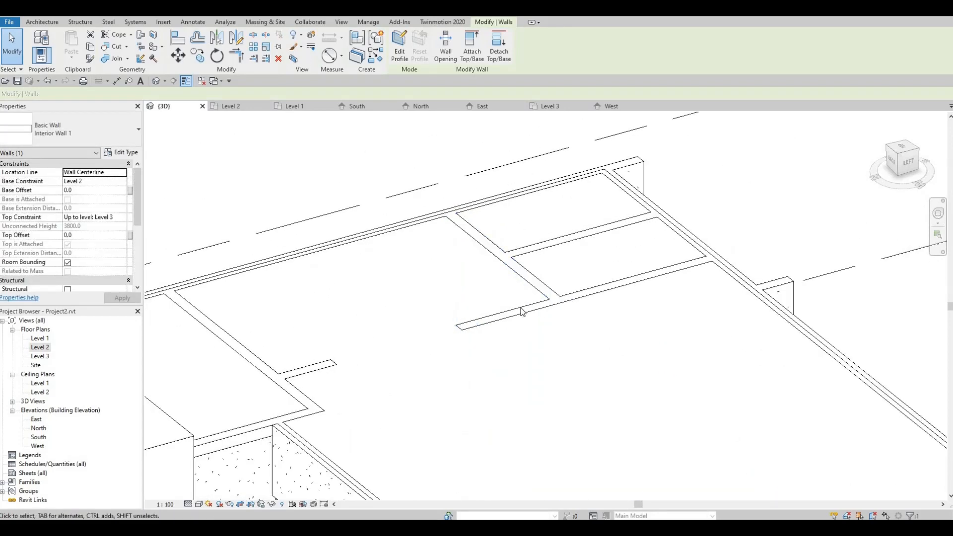
{"action": "left_click", "coordinate": [521, 311]}
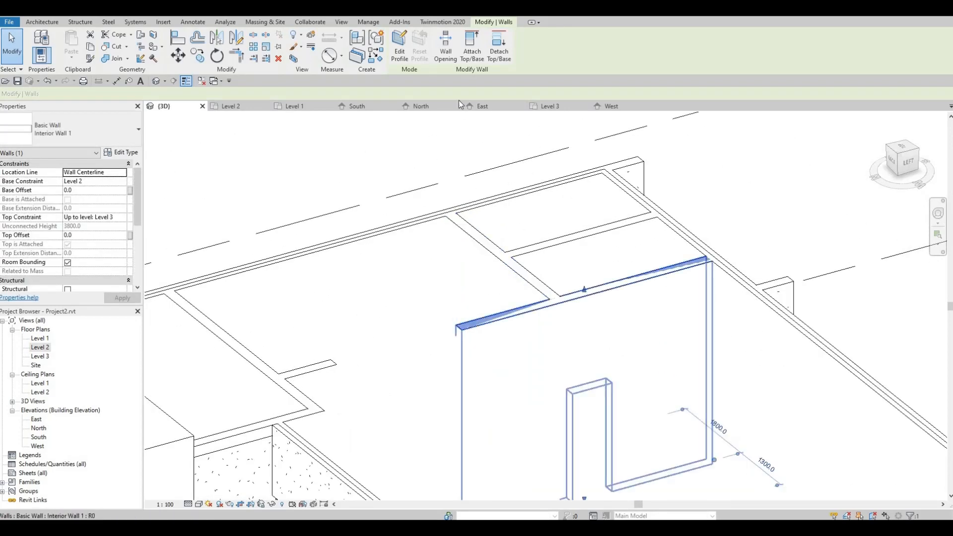
{"action": "left_click", "coordinate": [466, 60]}
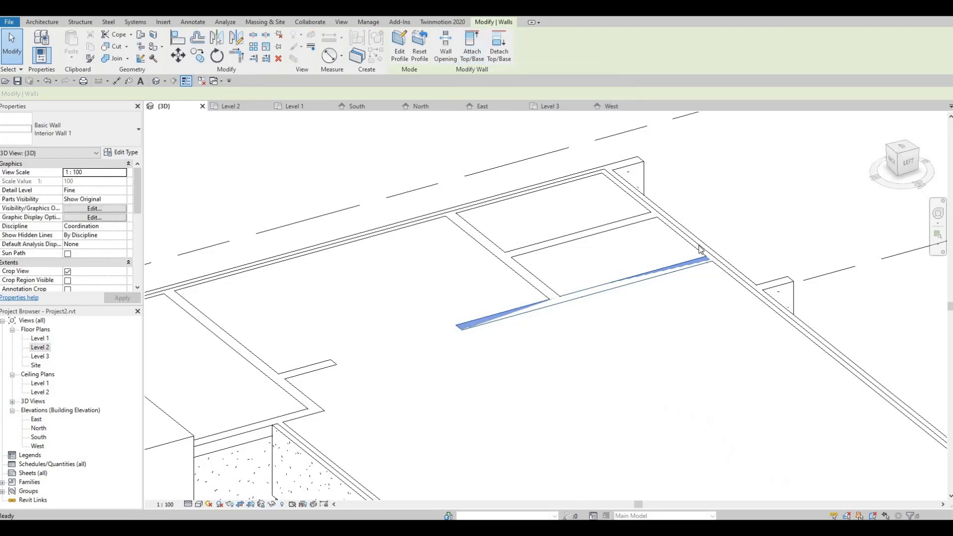
{"action": "left_click", "coordinate": [630, 263]}
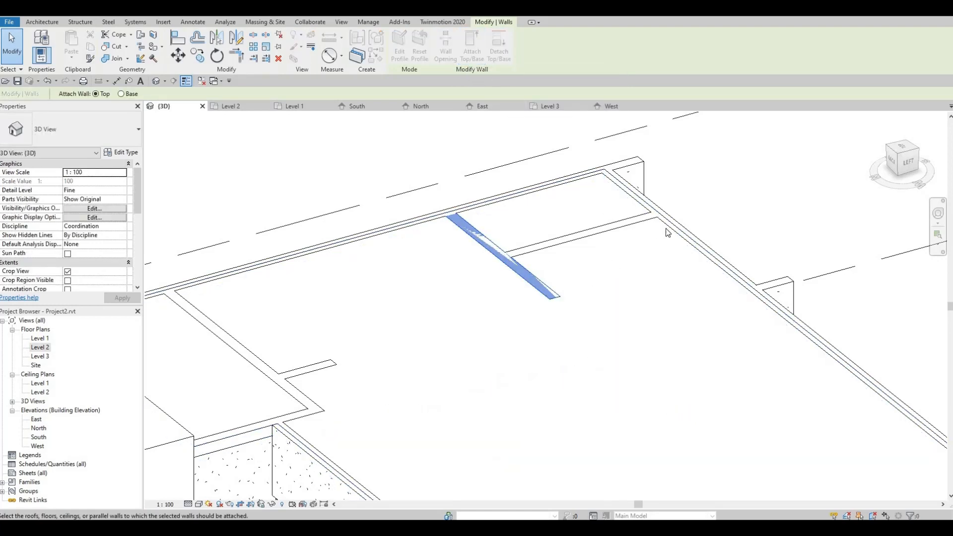
{"action": "left_click", "coordinate": [620, 224]}
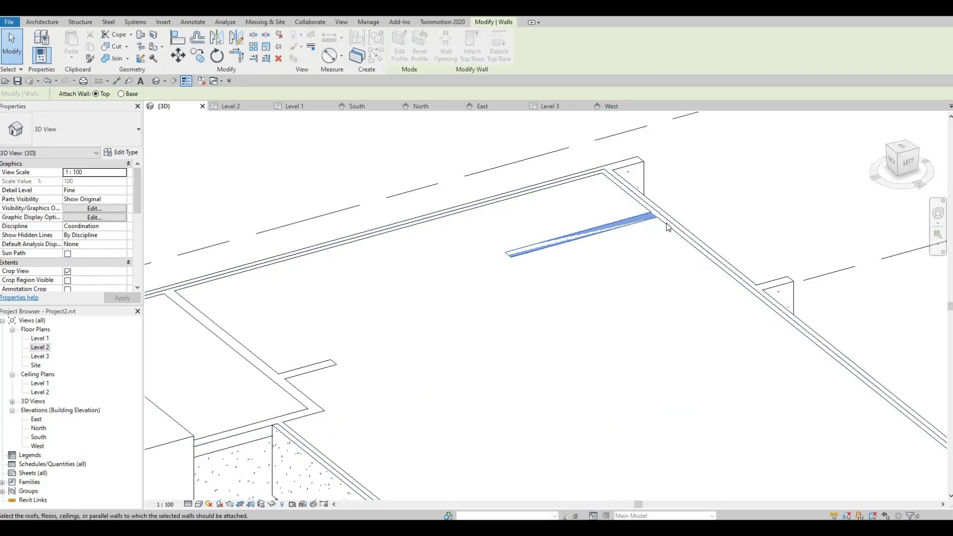
{"action": "left_click", "coordinate": [534, 249]}
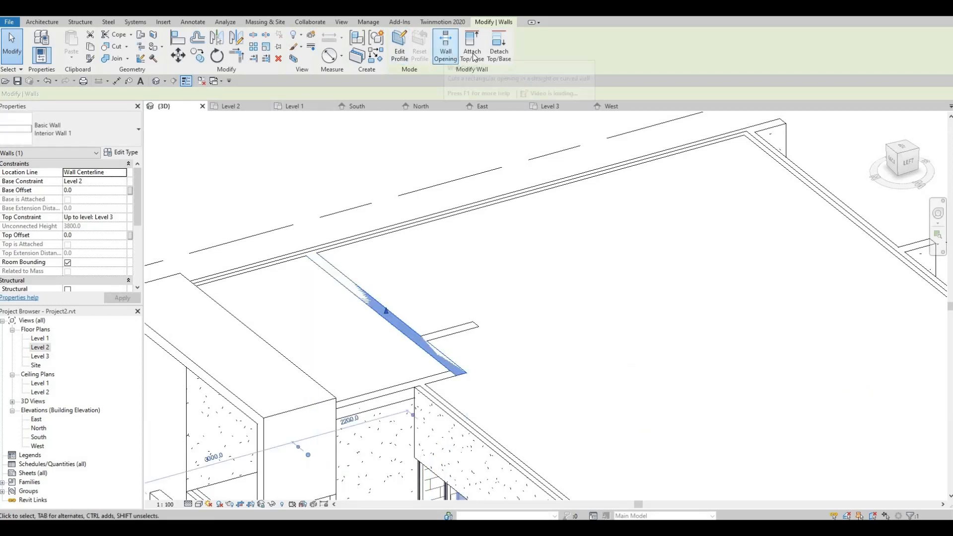
Step: Attach the tops of the long interior wall behind the projecting canopy and its short side stub to the roof
{"action": "left_click", "coordinate": [400, 233]}
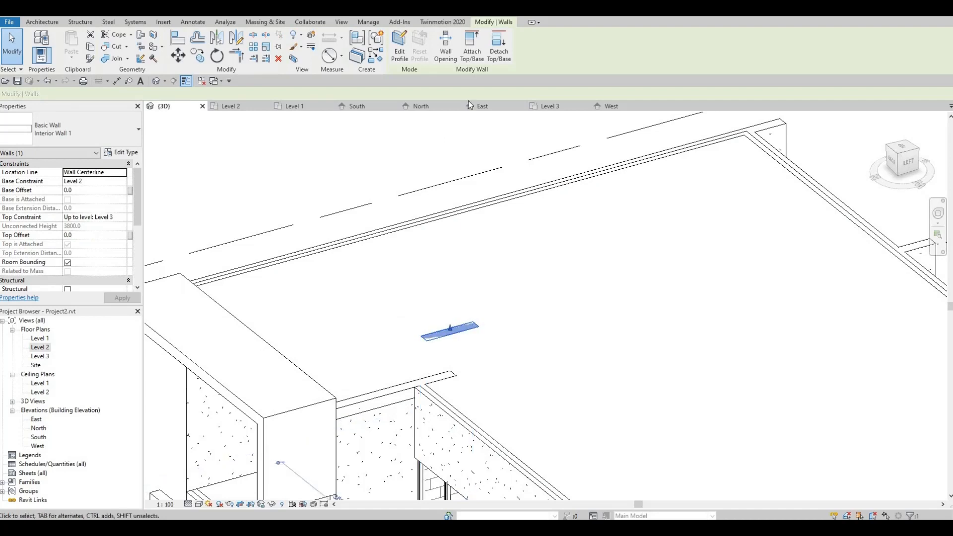
{"action": "left_click", "coordinate": [406, 227]}
{"action": "middle_click_drag", "start_coordinate": [421, 309], "coordinate": [404, 256]}
{"action": "key", "text": "Escape"}
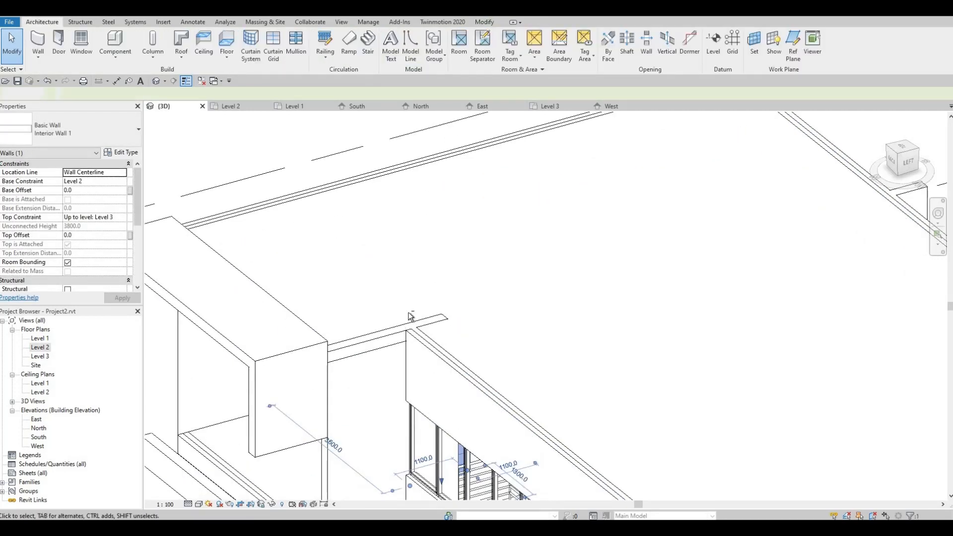
Step: Inspect the remaining wall stub at the roof's inner corner and open the roof footprint for editing in the Level 2 plan
{"action": "scroll", "coordinate": [401, 271], "scroll_direction": "down", "scroll_amount": 1}
{"action": "middle_click_drag", "start_coordinate": [410, 317], "coordinate": [323, 375]}
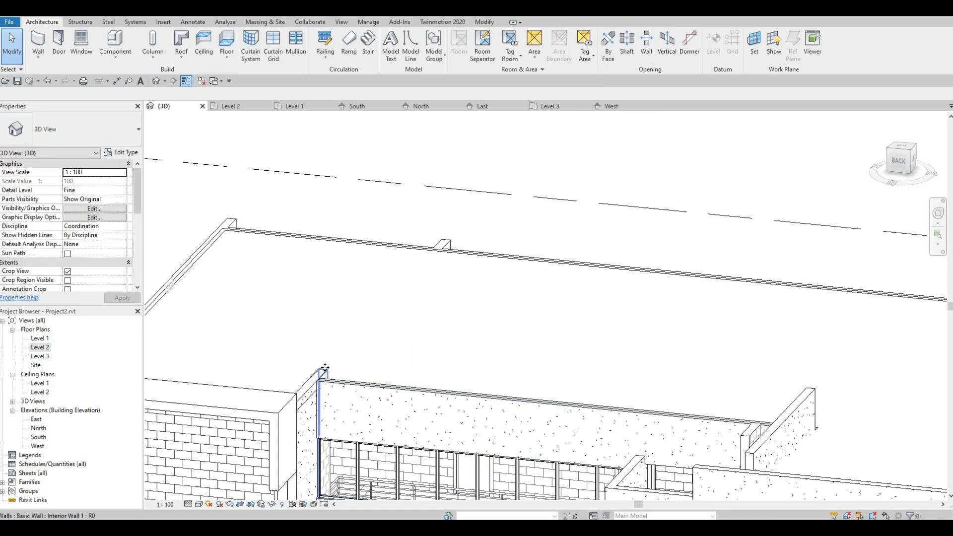
{"action": "left_click", "coordinate": [320, 380]}
{"action": "middle_click_drag", "start_coordinate": [227, 422], "coordinate": [370, 340], "text": "shift"}
{"action": "key", "text": "Escape"}
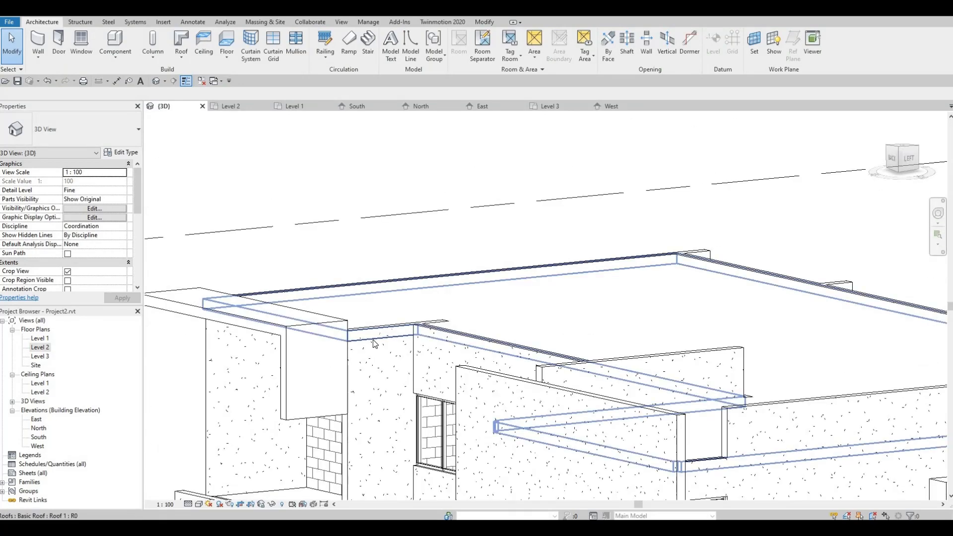
{"action": "left_click", "coordinate": [373, 339]}
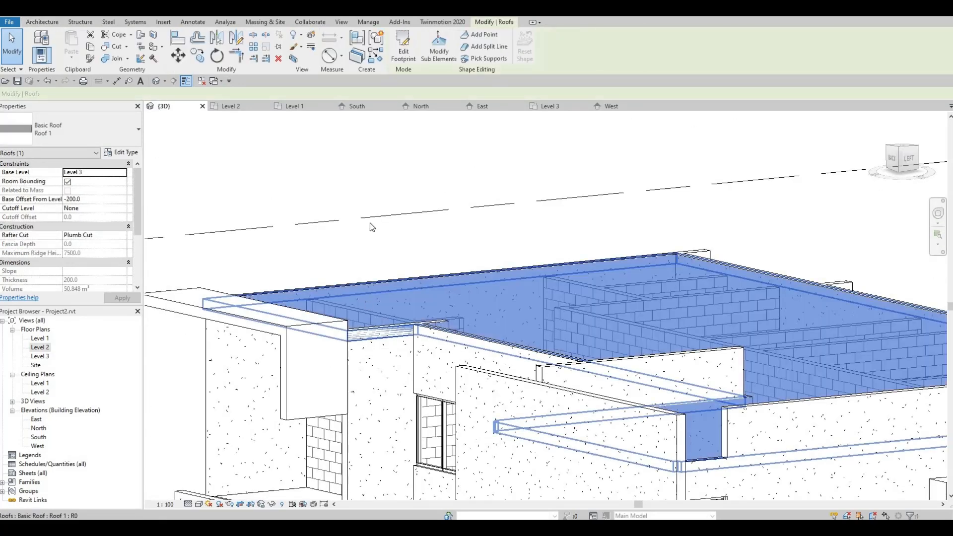
{"action": "left_click", "coordinate": [409, 61]}
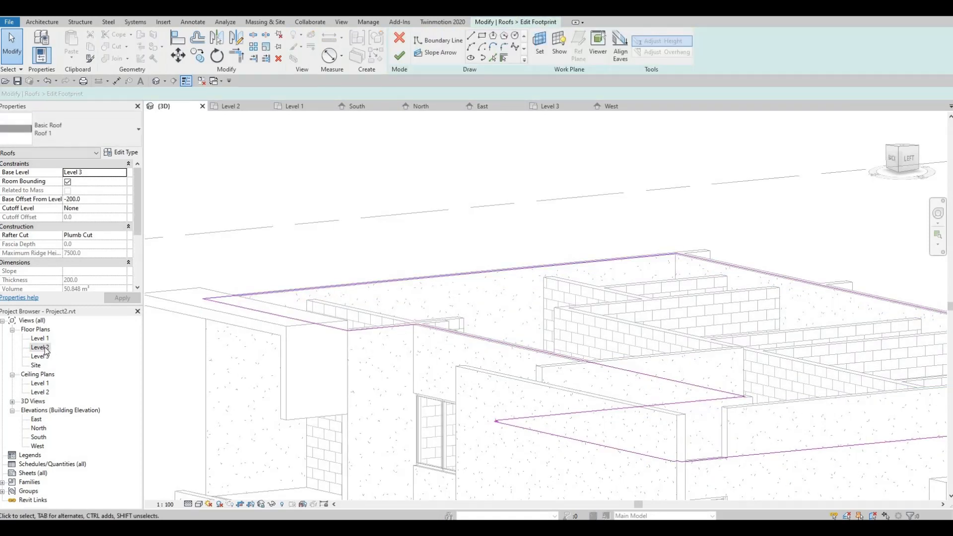
{"action": "double_click", "coordinate": [40, 347]}
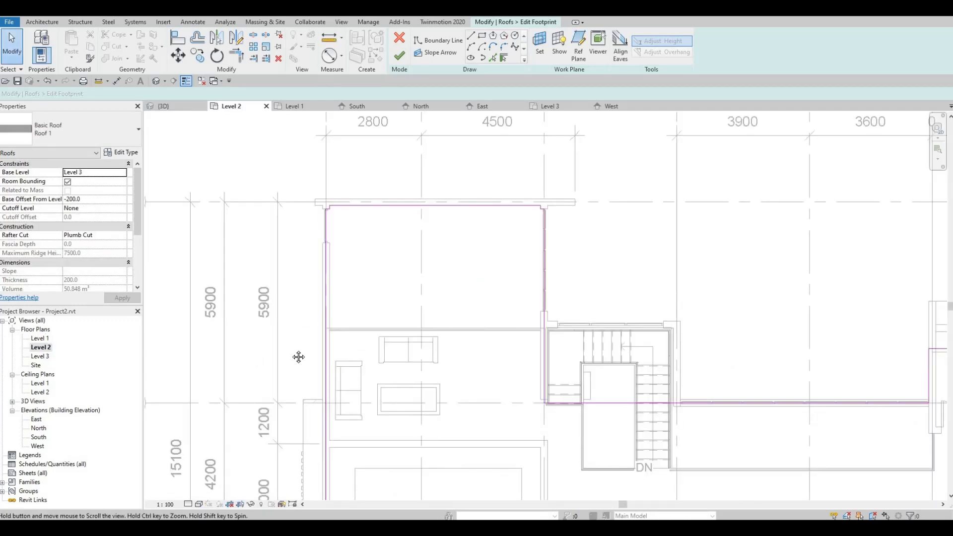
Step: Move the north-east wing's short west boundary line about 80 mm east into the wall and finish the roof footprint
{"action": "middle_click_drag", "start_coordinate": [298, 357], "coordinate": [238, 355]}
{"action": "middle_click_drag", "start_coordinate": [640, 375], "coordinate": [262, 345]}
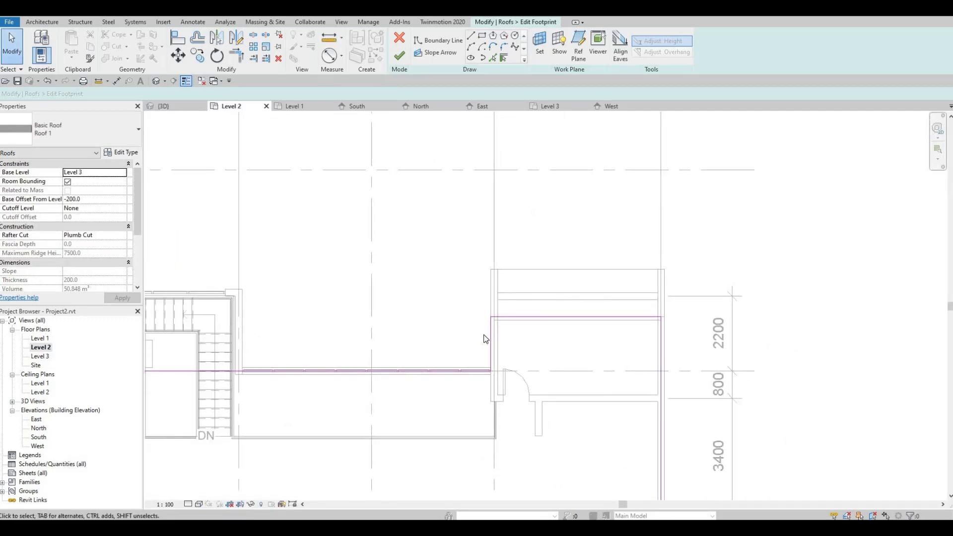
{"action": "scroll", "coordinate": [485, 339], "scroll_direction": "up", "scroll_amount": 3}
{"action": "left_click", "coordinate": [467, 323]}
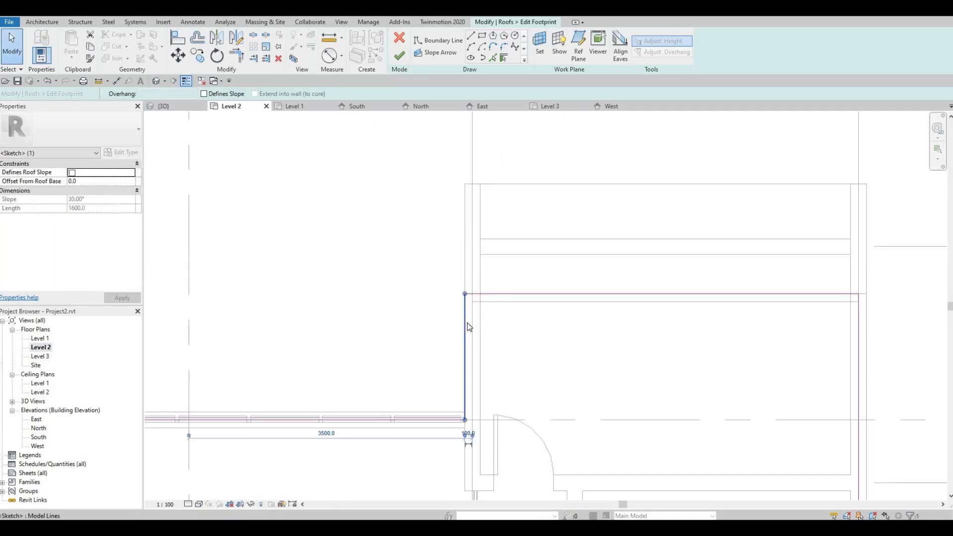
{"action": "left_click_drag", "start_coordinate": [466, 323], "coordinate": [471, 323]}
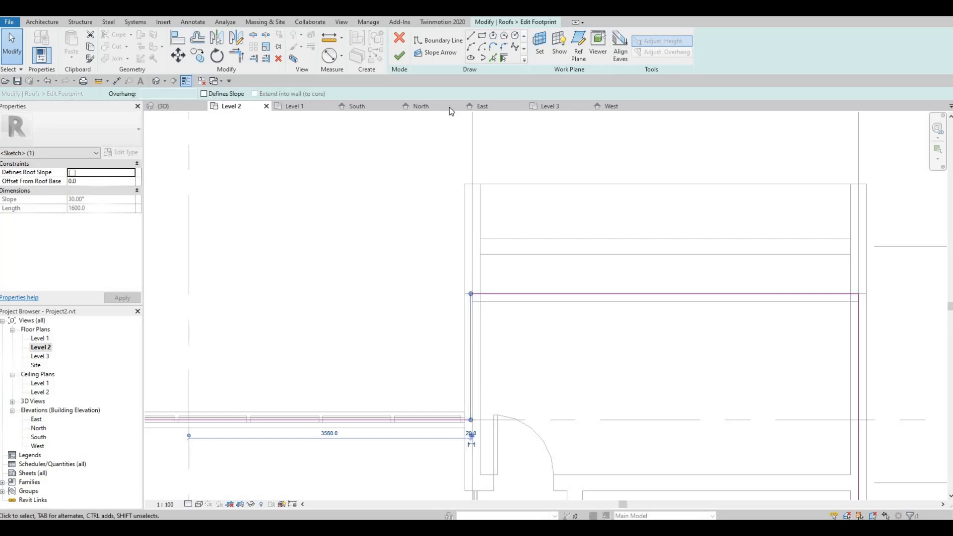
{"action": "left_click", "coordinate": [399, 55]}
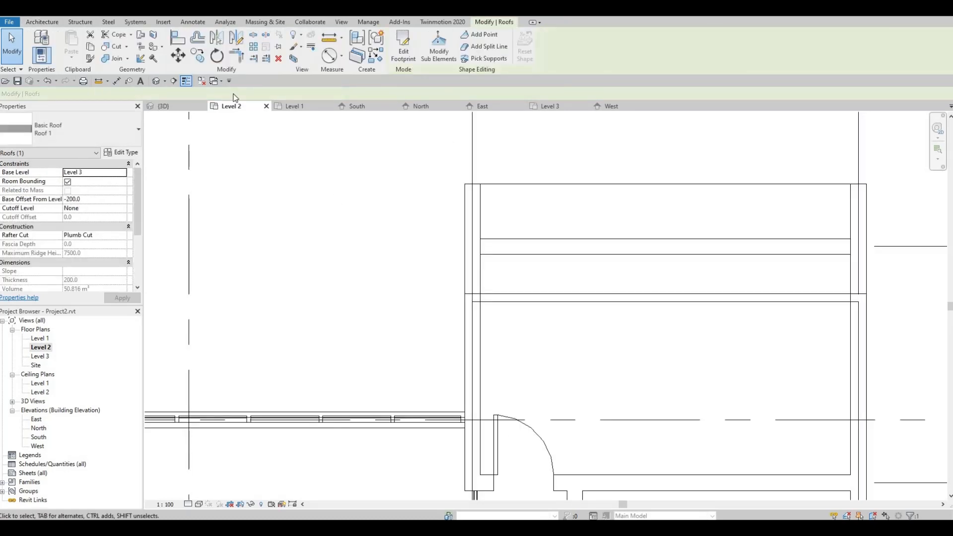
Step: Attach the top of the remaining interior wall stub at the inner corner to the roof in the 3D view
{"action": "left_click", "coordinate": [183, 105]}
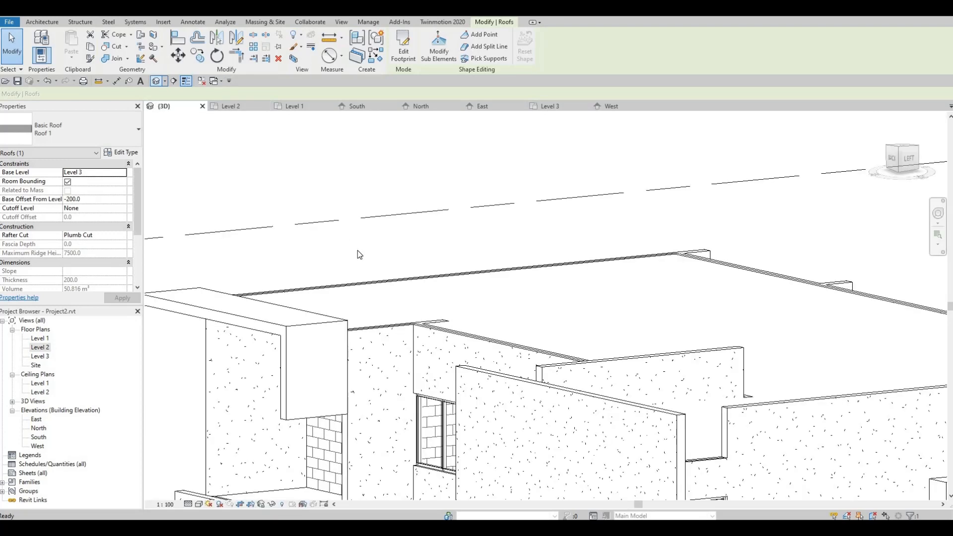
{"action": "key", "text": "Escape"}
{"action": "scroll", "coordinate": [430, 342], "scroll_direction": "up", "scroll_amount": 5}
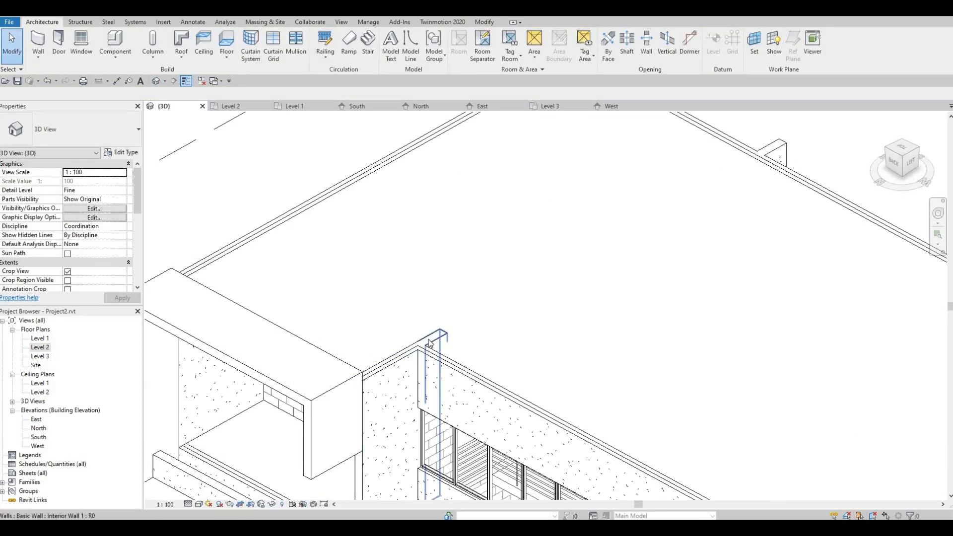
{"action": "left_click", "coordinate": [472, 47]}
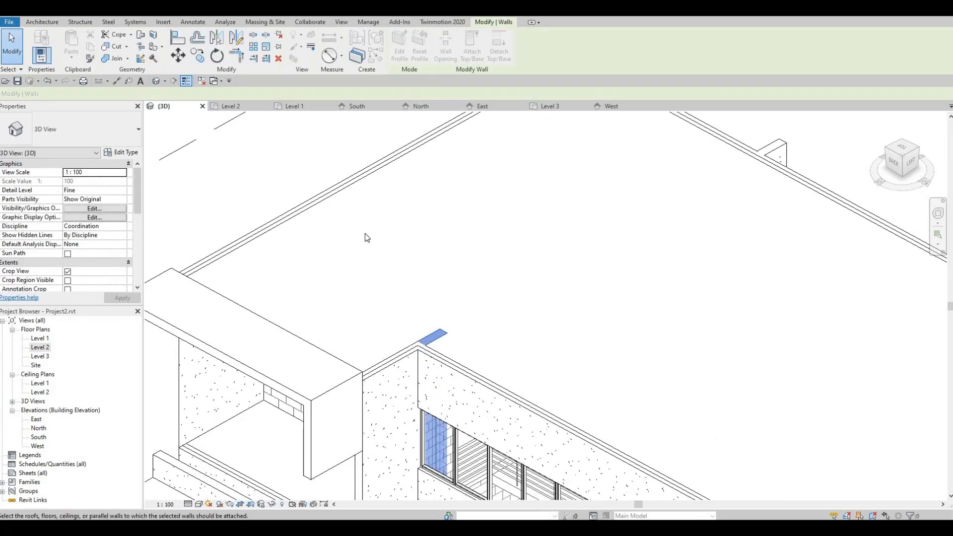
{"action": "left_click", "coordinate": [332, 203]}
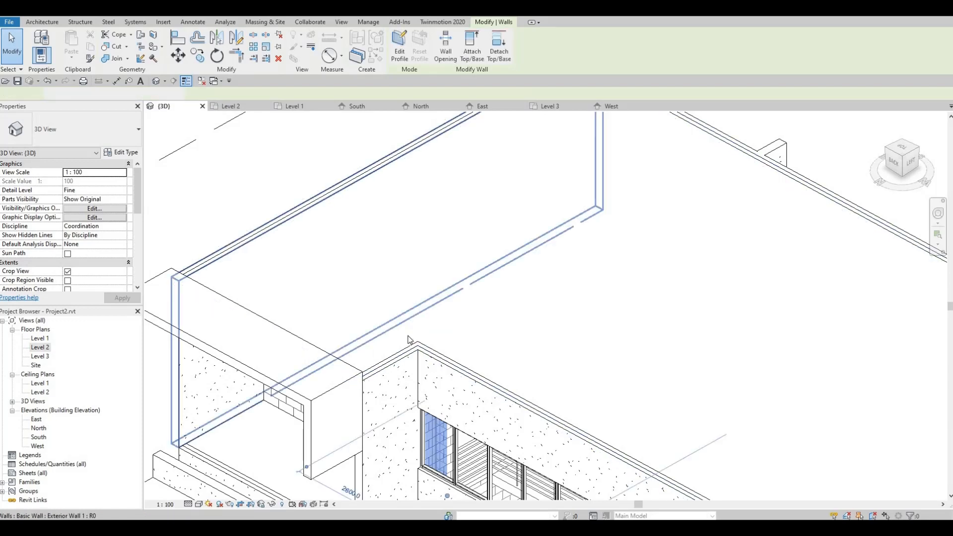
Step: Open the projecting canopy frame for in-place editing in the North elevation and select its extrusion for sketch editing
{"action": "key", "text": "Escape"}
{"action": "scroll", "coordinate": [400, 294], "scroll_direction": "down", "scroll_amount": 5}
{"action": "scroll", "coordinate": [439, 255], "scroll_direction": "up", "scroll_amount": 1}
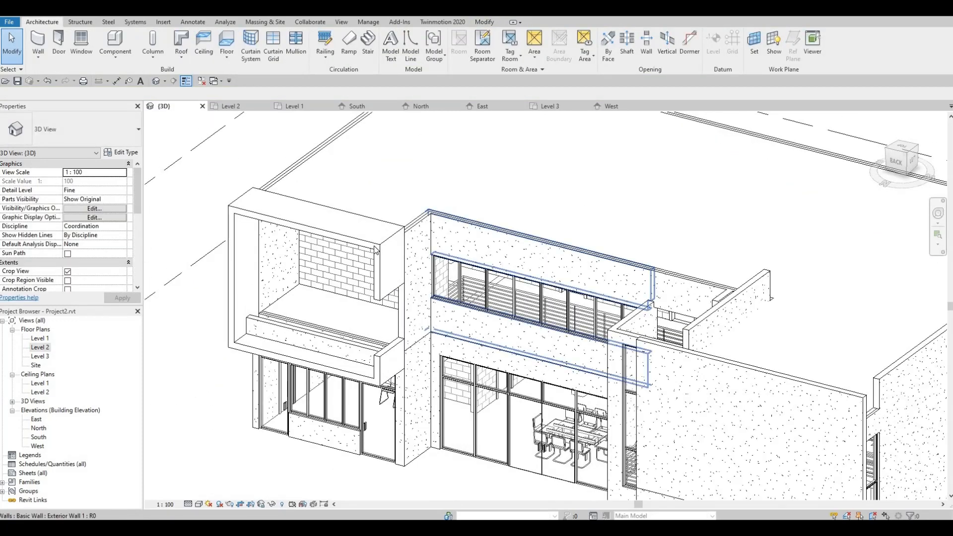
{"action": "left_click", "coordinate": [360, 257]}
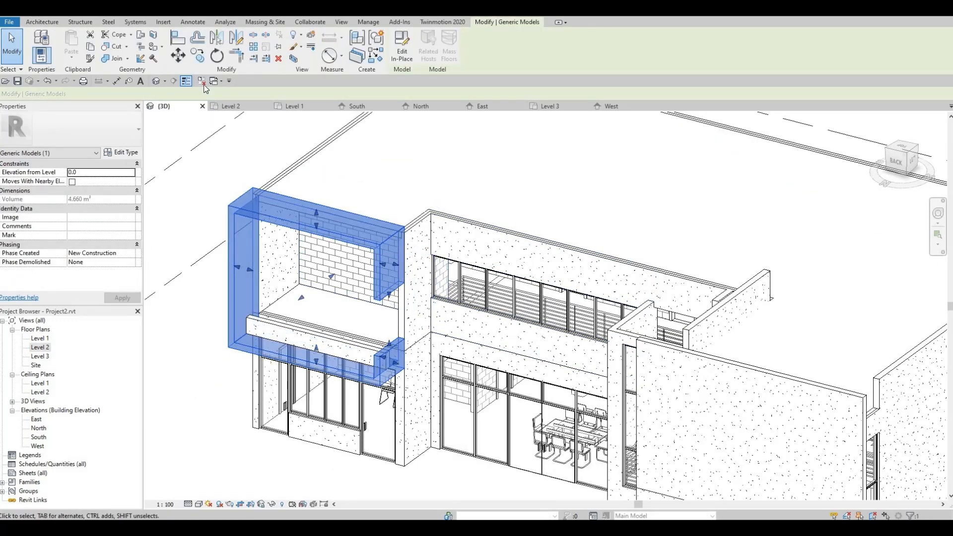
{"action": "double_click", "coordinate": [39, 428]}
{"action": "middle_click_drag", "start_coordinate": [216, 382], "coordinate": [437, 439]}
{"action": "scroll", "coordinate": [437, 440], "scroll_direction": "down", "scroll_amount": 4}
{"action": "scroll", "coordinate": [412, 253], "scroll_direction": "up", "scroll_amount": 3}
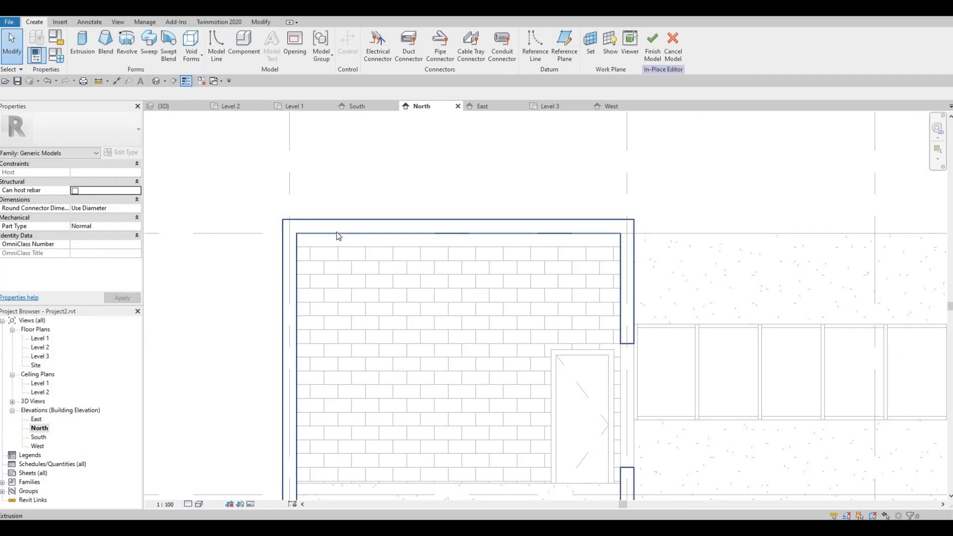
{"action": "left_click", "coordinate": [336, 233]}
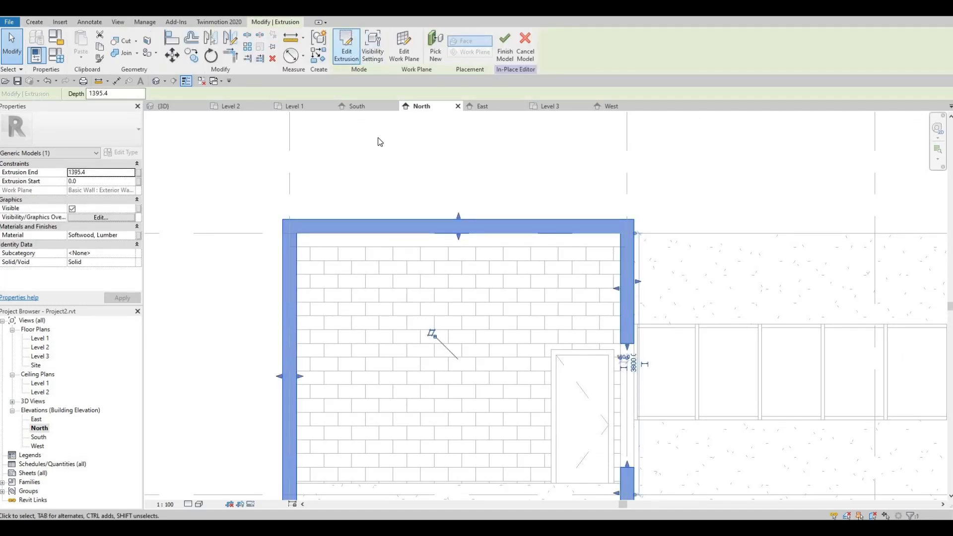
Step: Move the canopy frame's outer and inner top sketch lines down together to about the roof's top level
{"action": "left_click_drag", "start_coordinate": [614, 254], "coordinate": [644, 251]}
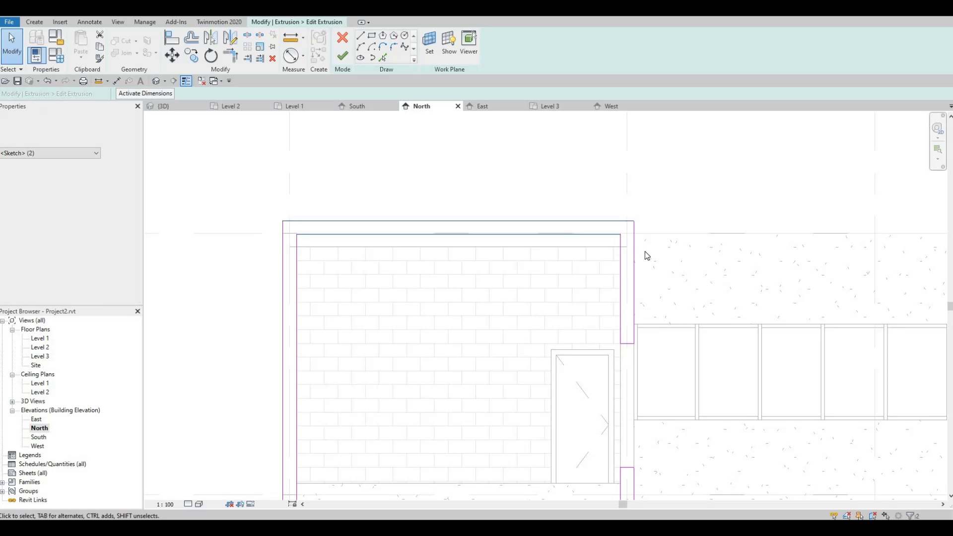
{"action": "key", "text": "Down"}
{"action": "key", "text": "Down"}
{"action": "key", "text": "Down"}
{"action": "key", "text": "Down"}
{"action": "key", "text": "Down"}
{"action": "key", "text": "Down"}
{"action": "key", "text": "Down"}
{"action": "key", "text": "Down"}
{"action": "key", "text": "Down"}
{"action": "key", "text": "Down"}
{"action": "key", "text": "Down"}
{"action": "key", "text": "Down"}
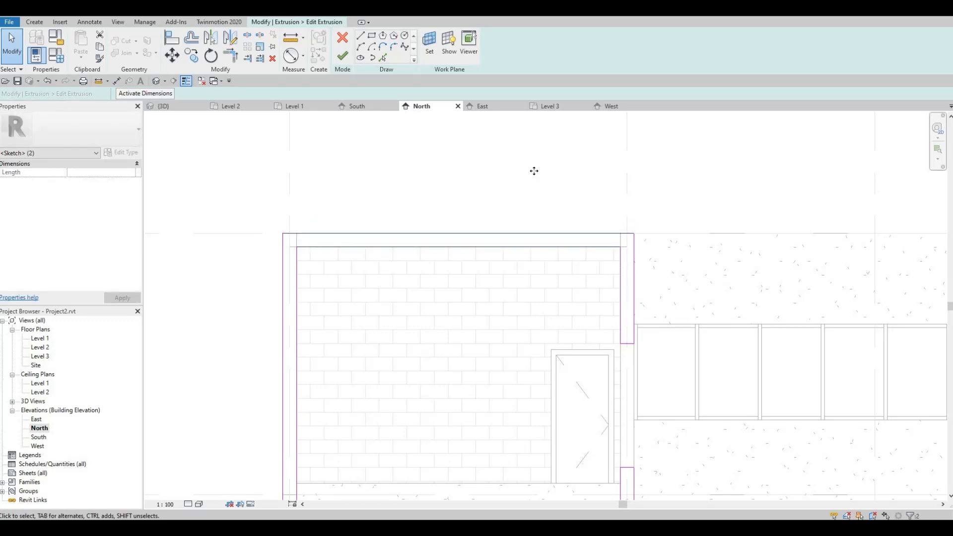
Step: Align the canopy frame's outer top sketch line with the top face of the roof
{"action": "scroll", "coordinate": [357, 273], "scroll_direction": "up", "scroll_amount": 5}
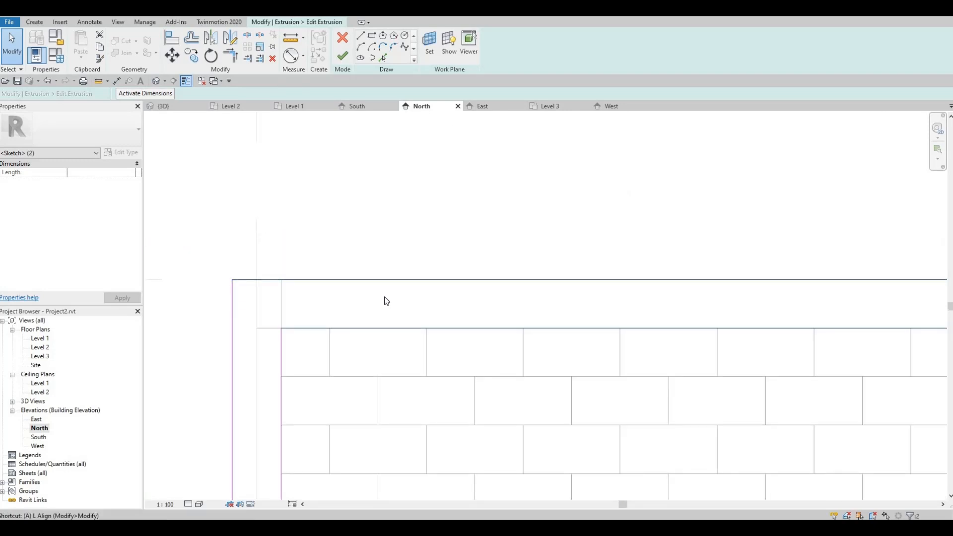
{"action": "key", "text": "a"}
{"action": "key", "text": "l"}
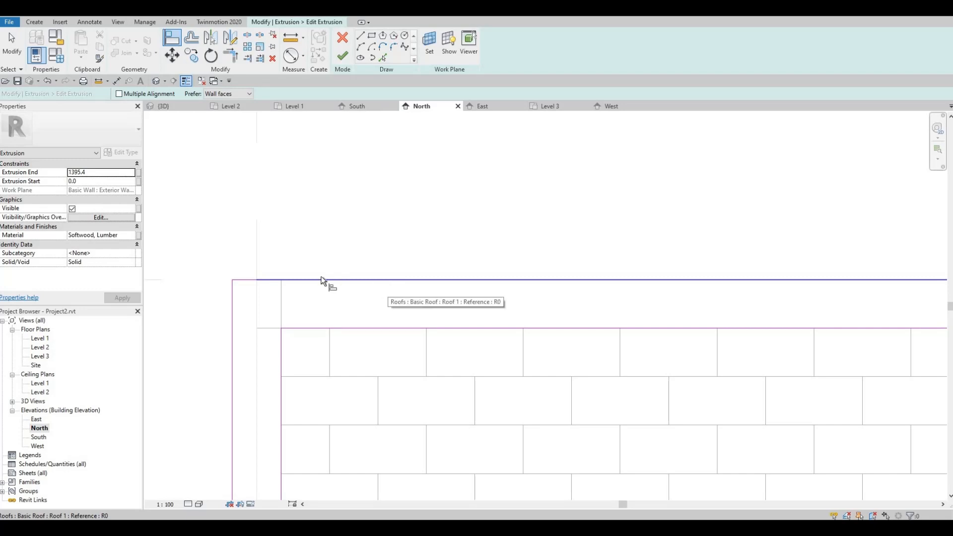
{"action": "scroll", "coordinate": [322, 278], "scroll_direction": "up", "scroll_amount": 1}
{"action": "scroll", "coordinate": [420, 290], "scroll_direction": "up", "scroll_amount": 2}
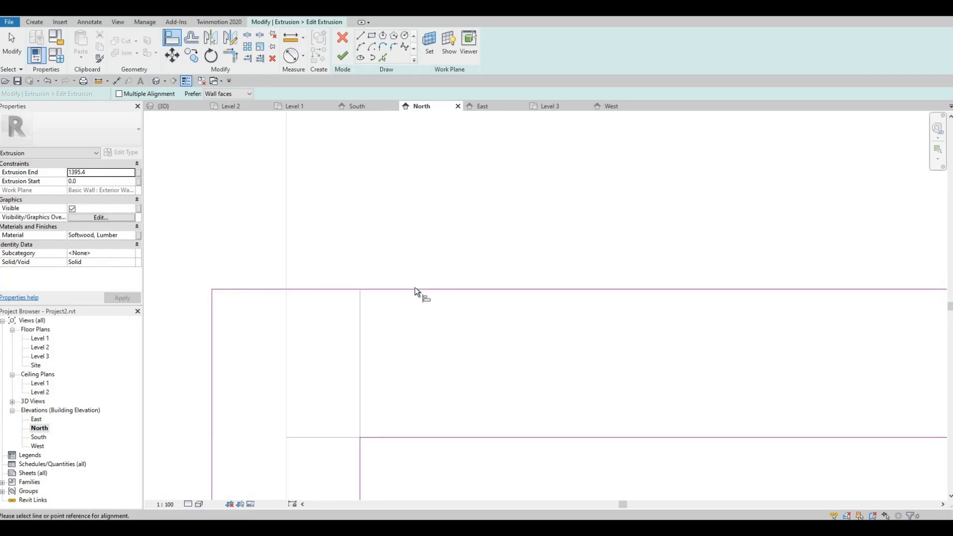
{"action": "left_click_drag", "start_coordinate": [427, 290], "coordinate": [427, 263]}
{"action": "left_click", "coordinate": [434, 297]}
{"action": "key", "text": "a"}
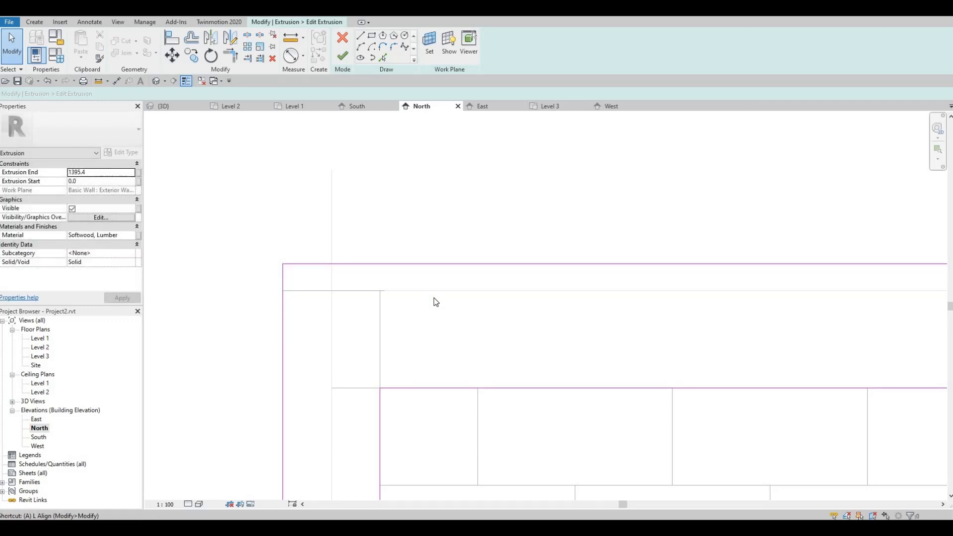
{"action": "left_click", "coordinate": [437, 291]}
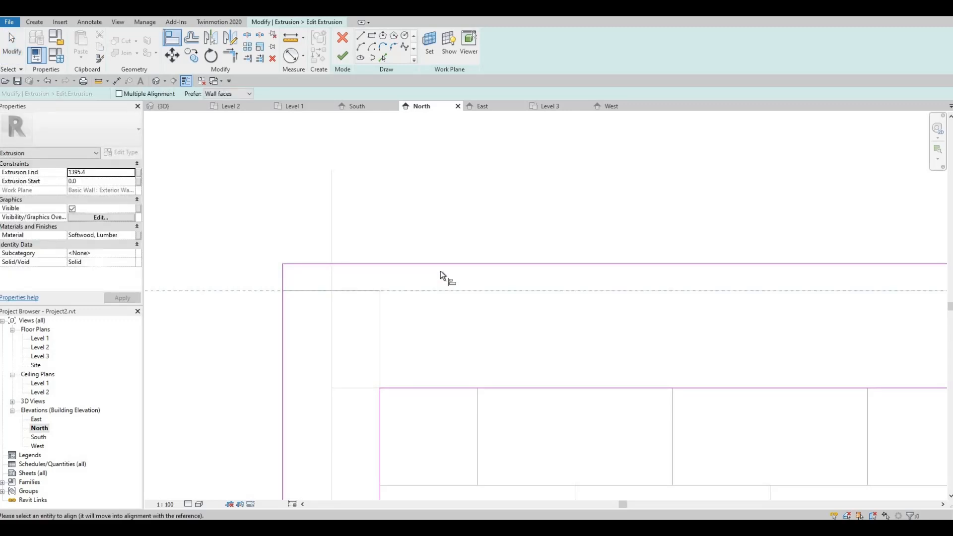
{"action": "left_click", "coordinate": [439, 264]}
Step: Align the canopy frame's inner top sketch line with the underside of the roof
{"action": "middle_click_drag", "start_coordinate": [430, 390], "coordinate": [392, 371]}
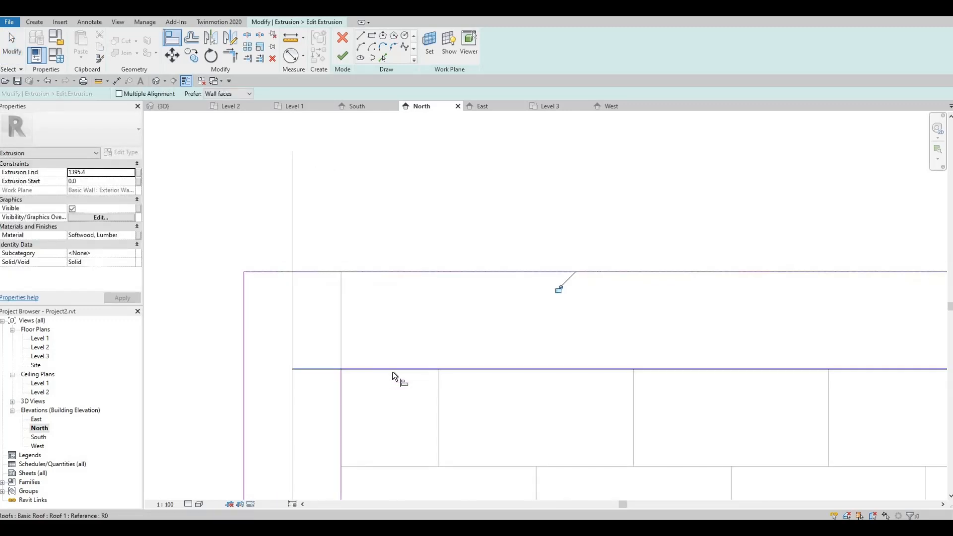
{"action": "key", "text": "Escape"}
{"action": "left_click_drag", "start_coordinate": [392, 368], "coordinate": [393, 340]}
{"action": "key", "text": "Escape"}
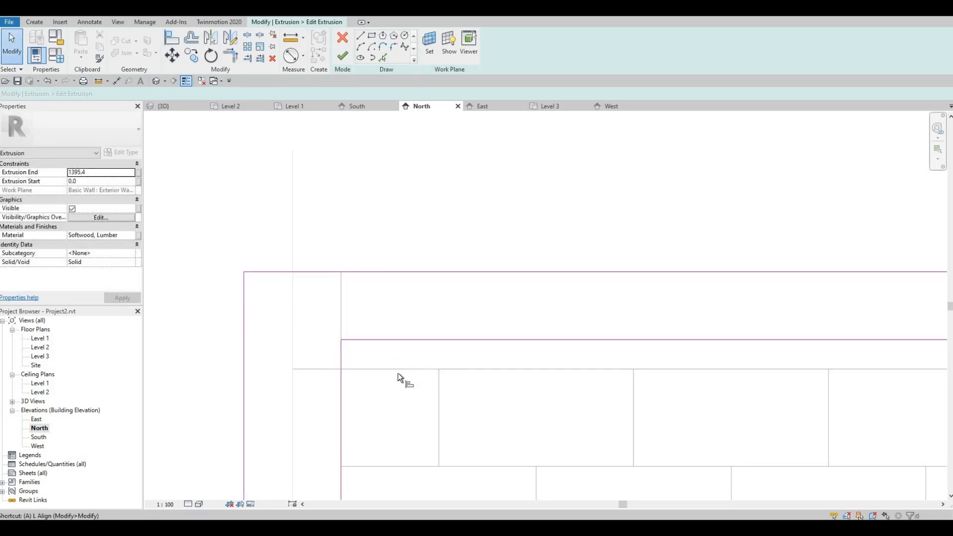
{"action": "key", "text": "l"}
{"action": "left_click", "coordinate": [397, 369]}
{"action": "left_click", "coordinate": [404, 340]}
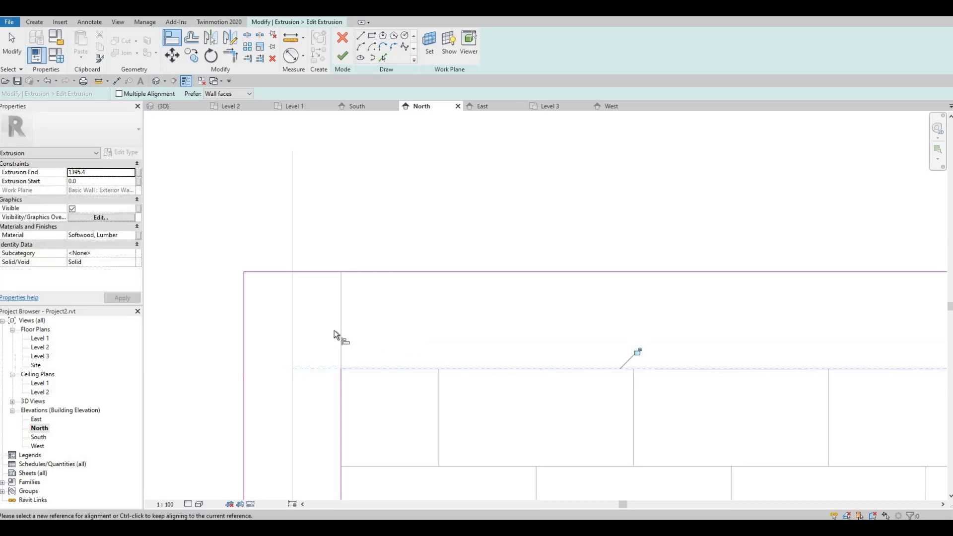
Step: Finish the canopy frame's extrusion sketch and the in-place model
{"action": "scroll", "coordinate": [342, 334], "scroll_direction": "down", "scroll_amount": 3}
{"action": "middle_click_drag", "start_coordinate": [342, 334], "coordinate": [145, 280]}
{"action": "scroll", "coordinate": [281, 302], "scroll_direction": "down", "scroll_amount": 4}
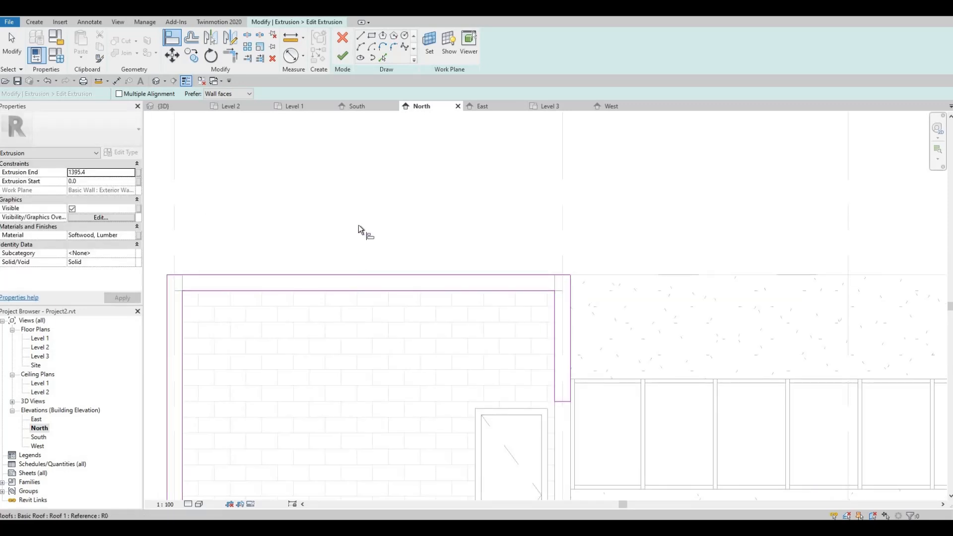
{"action": "left_click", "coordinate": [342, 56]}
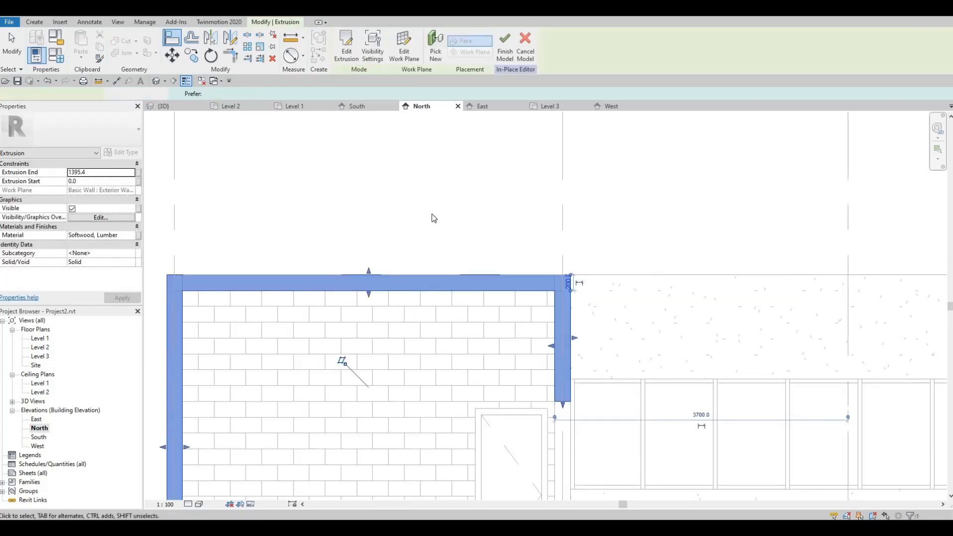
{"action": "scroll", "coordinate": [432, 213], "scroll_direction": "down", "scroll_amount": 2}
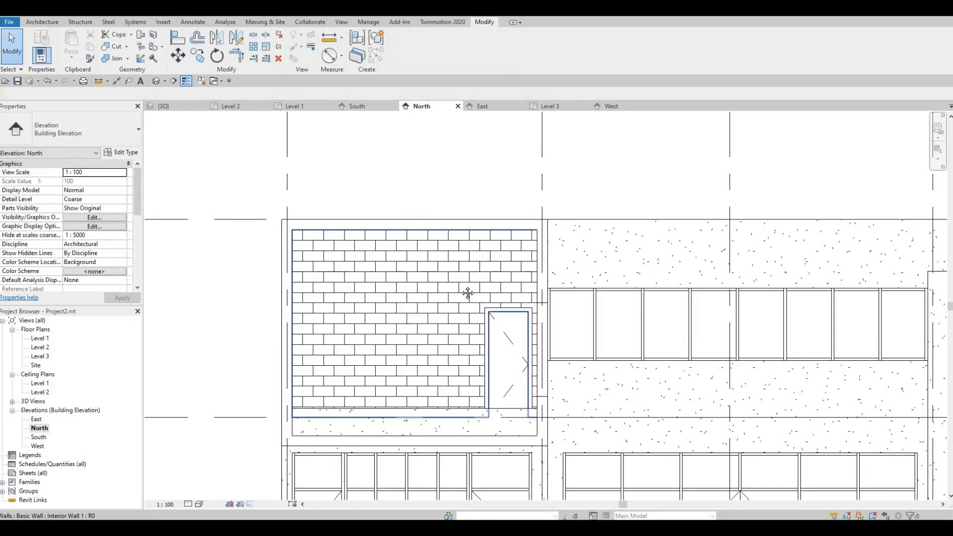
{"action": "middle_click_drag", "start_coordinate": [468, 294], "coordinate": [418, 326]}
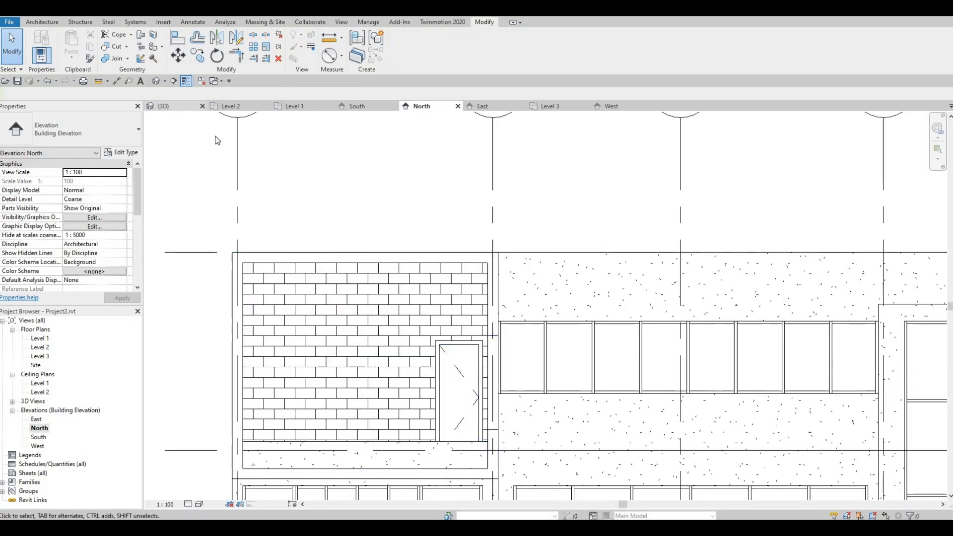
Step: Inspect the canopy frame against the roof and adjoining walls in the 3D view
{"action": "left_click", "coordinate": [163, 106]}
{"action": "middle_click_drag", "start_coordinate": [278, 208], "coordinate": [453, 293], "text": "shift"}
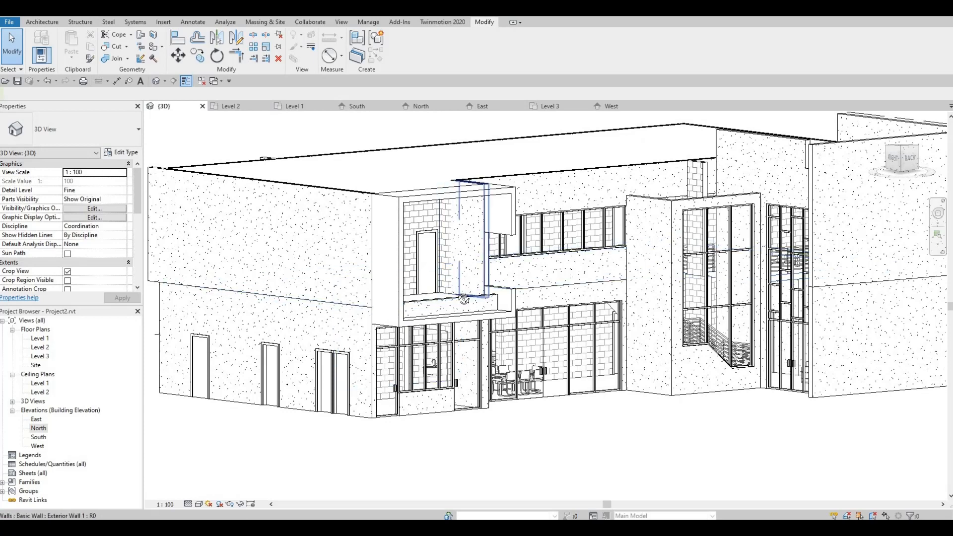
{"action": "middle_click_drag", "start_coordinate": [448, 295], "coordinate": [489, 354], "text": "shift"}
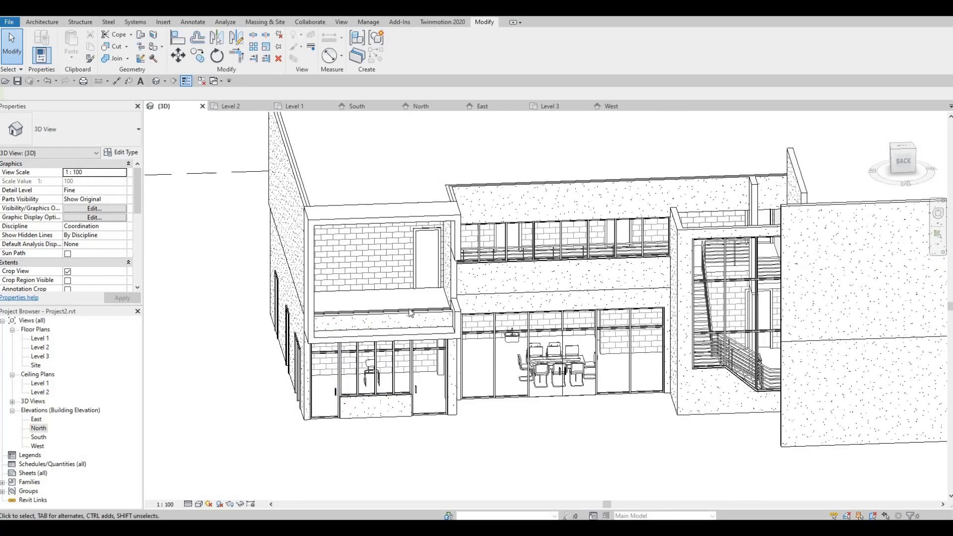
Step: Slightly lower the top of the canopy frame's short upright stub beside the balcony's front parapet
{"action": "scroll", "coordinate": [414, 312], "scroll_direction": "up", "scroll_amount": 2}
{"action": "scroll", "coordinate": [415, 312], "scroll_direction": "up", "scroll_amount": 1}
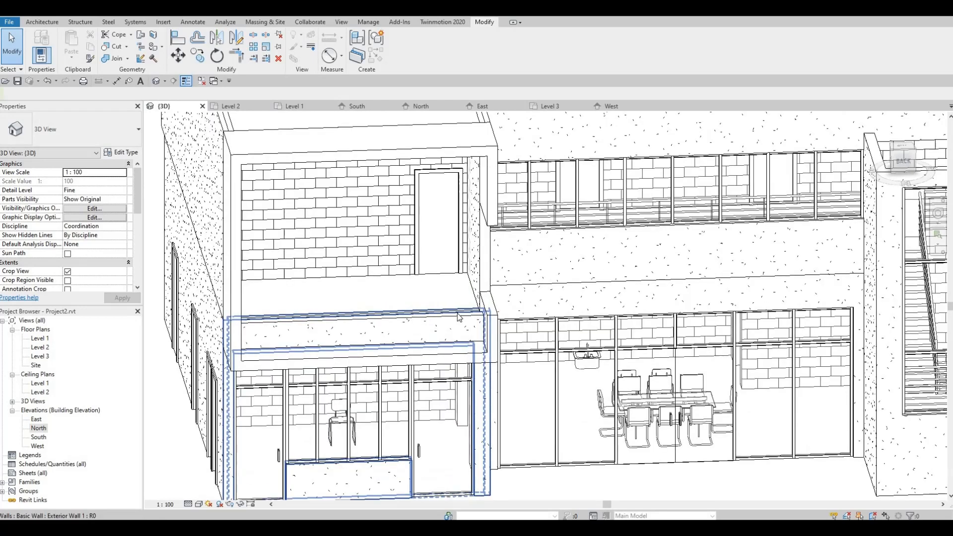
{"action": "scroll", "coordinate": [507, 316], "scroll_direction": "up", "scroll_amount": 2}
{"action": "middle_click_drag", "start_coordinate": [564, 315], "coordinate": [603, 296], "text": "shift"}
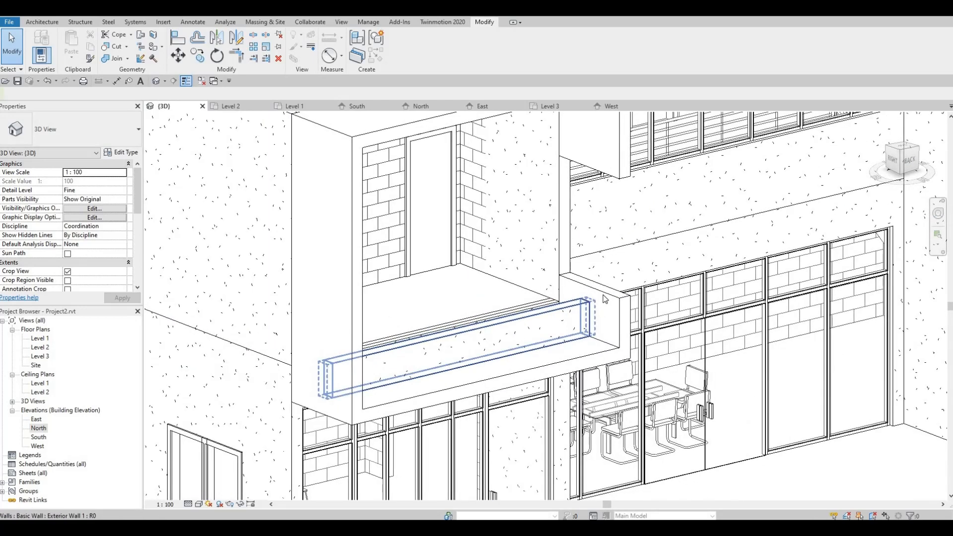
{"action": "left_click", "coordinate": [599, 291]}
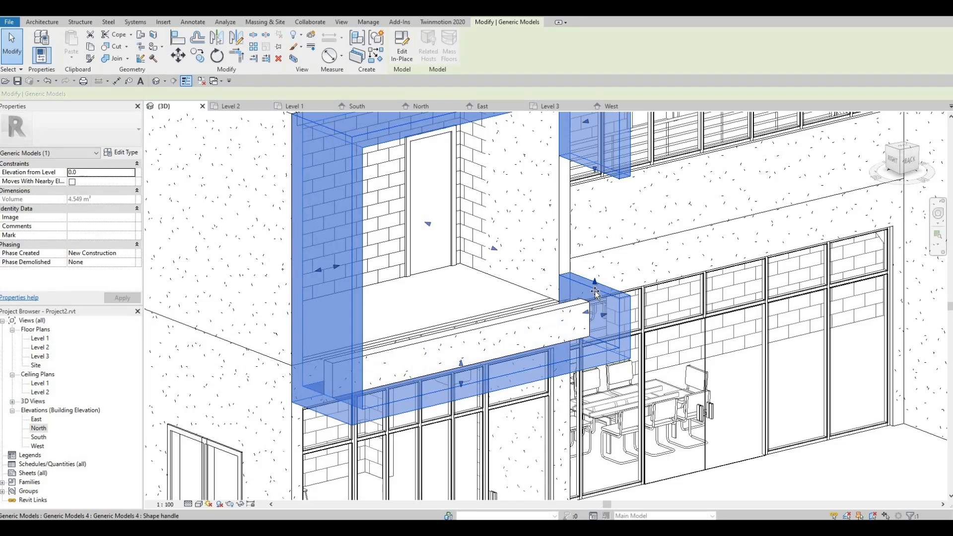
{"action": "left_click_drag", "start_coordinate": [594, 290], "coordinate": [594, 296]}
{"action": "key", "text": "Escape"}
{"action": "scroll", "coordinate": [598, 340], "scroll_direction": "up", "scroll_amount": 1}
{"action": "mouse_move", "coordinate": [599, 341]}
{"action": "middle_mouse_down", "text": "shift"}
{"action": "mouse_move", "coordinate": [609, 368]}
{"action": "mouse_move", "coordinate": [620, 370]}
{"action": "middle_mouse_up", "text": "shift"}
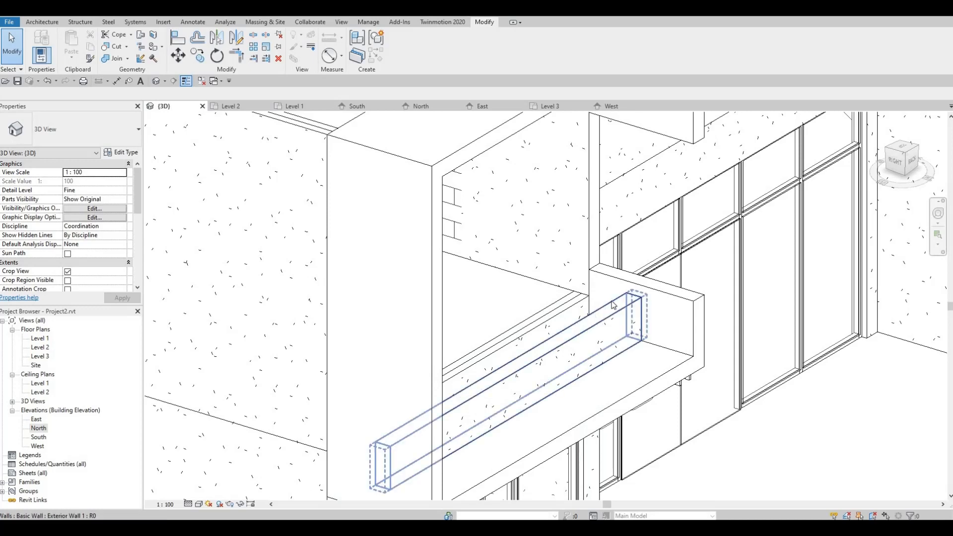
Step: Align the top of the balcony's front parapet wall with the top of the low wall strip behind it
{"action": "middle_click_drag", "start_coordinate": [639, 332], "coordinate": [511, 337], "text": "shift"}
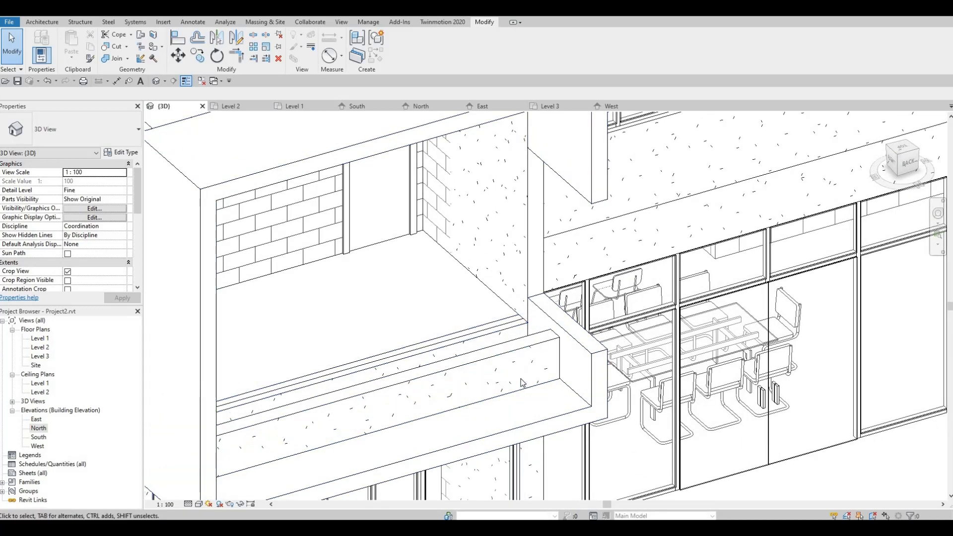
{"action": "key", "text": "l"}
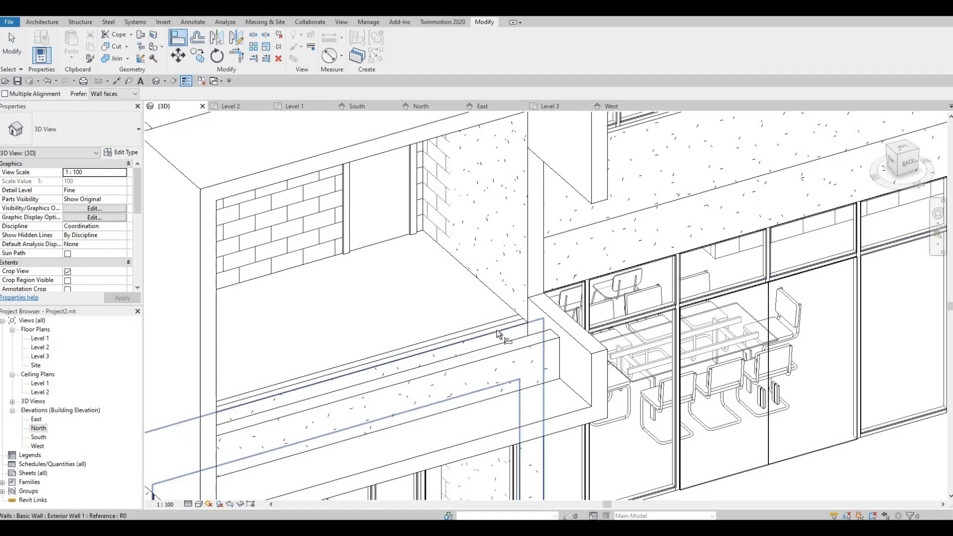
{"action": "left_click", "coordinate": [511, 346]}
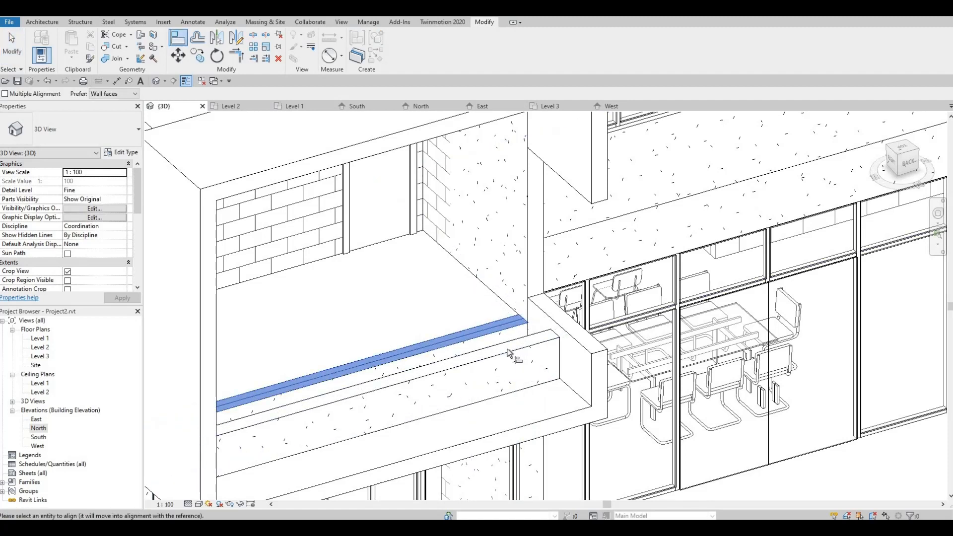
{"action": "left_click", "coordinate": [509, 353]}
{"action": "middle_click_drag", "start_coordinate": [511, 342], "coordinate": [516, 307], "text": "shift"}
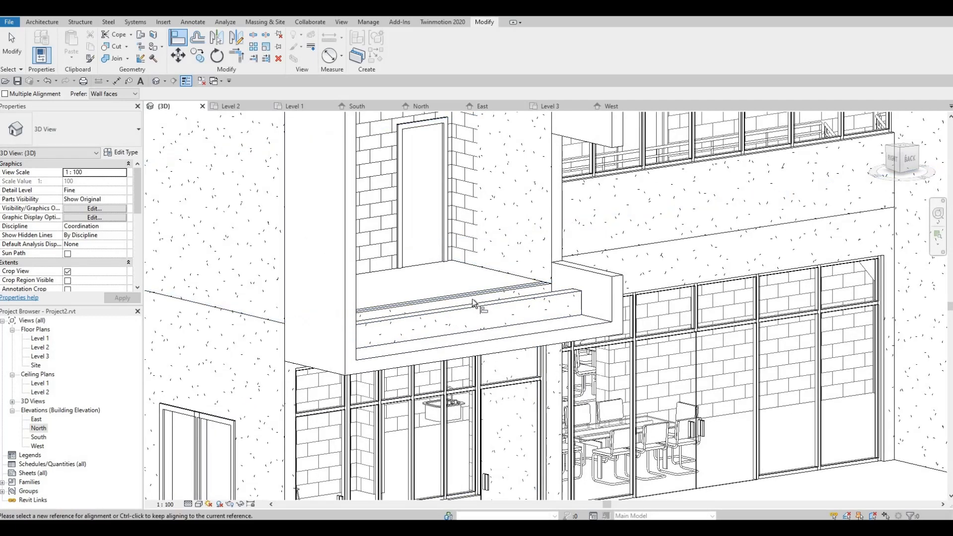
{"action": "left_click", "coordinate": [481, 323]}
{"action": "middle_click_drag", "start_coordinate": [559, 296], "coordinate": [574, 306], "text": "shift"}
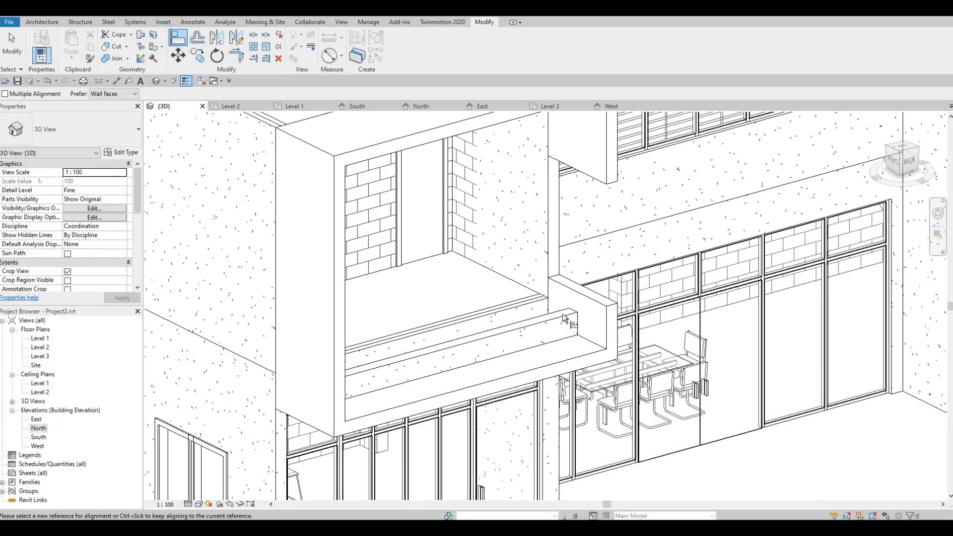
{"action": "left_click", "coordinate": [558, 341]}
Step: Inspect the balcony's parapet, low wall strip and canopy frame from the side and the front
{"action": "middle_click_drag", "start_coordinate": [562, 351], "coordinate": [380, 335], "text": "shift"}
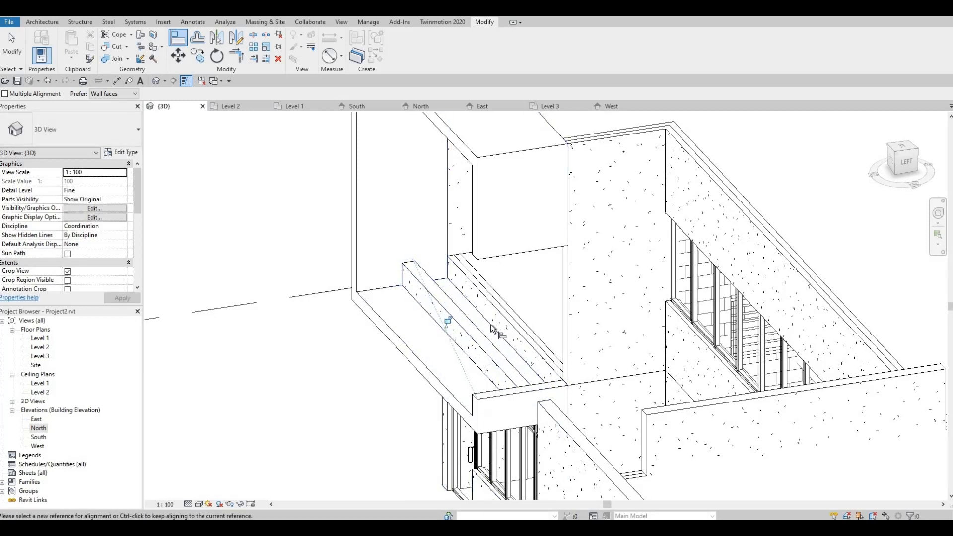
{"action": "middle_click_drag", "start_coordinate": [490, 327], "coordinate": [626, 330], "text": "shift"}
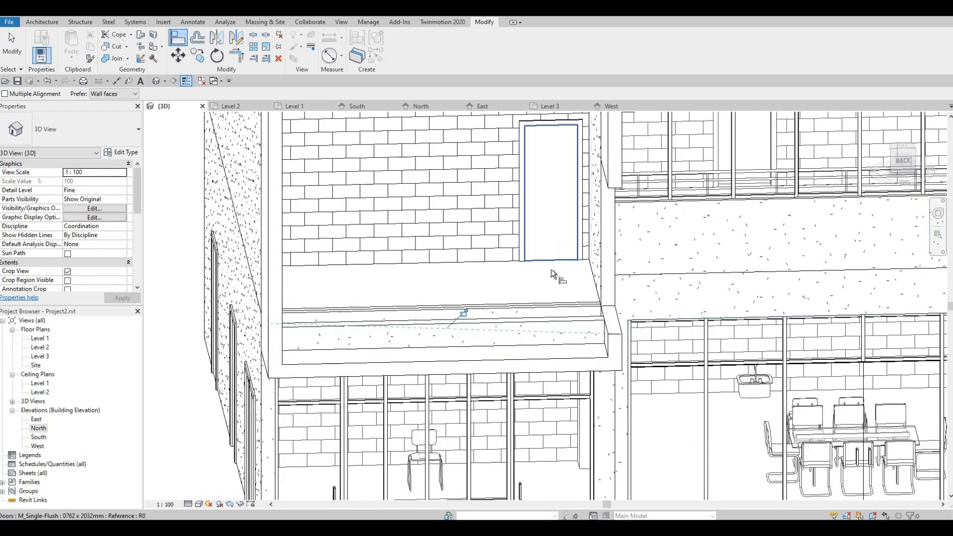
{"action": "middle_click_drag", "start_coordinate": [555, 301], "coordinate": [555, 301]}
{"action": "middle_click_drag", "start_coordinate": [568, 243], "coordinate": [569, 279]}
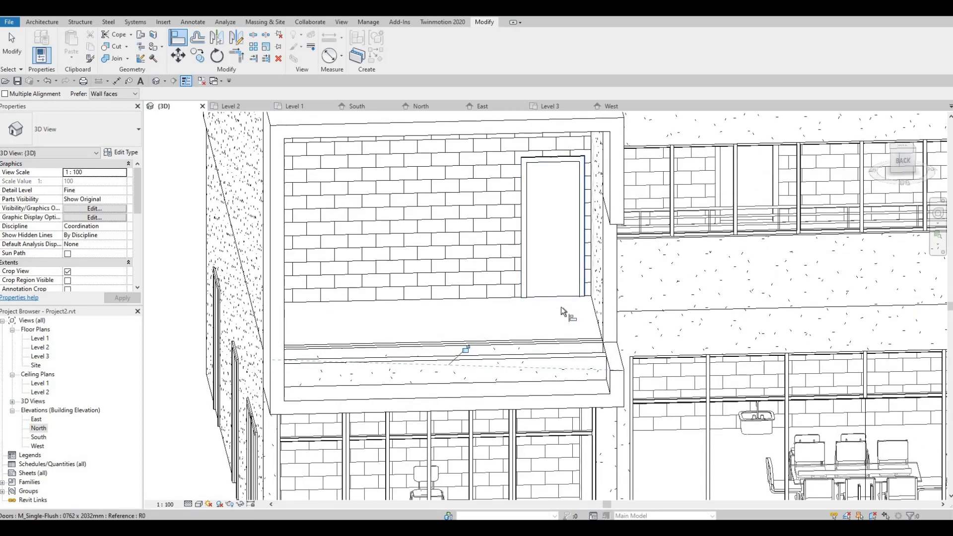
{"action": "middle_click_drag", "start_coordinate": [506, 354], "coordinate": [508, 358], "text": "shift"}
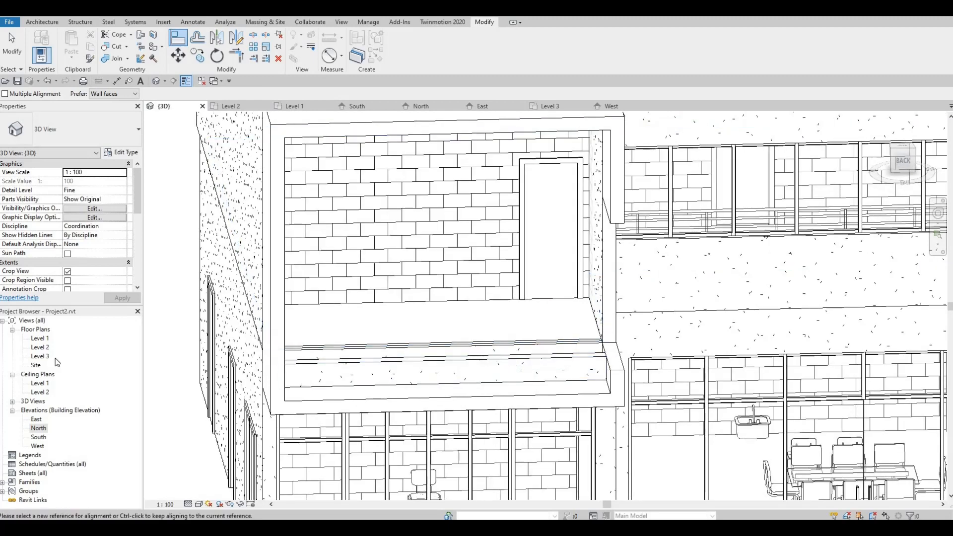
Step: Start a railing path on the Level 2 plan using the Glass Panel - Bottom Fill type
{"action": "double_click", "coordinate": [44, 349]}
{"action": "scroll", "coordinate": [549, 306], "scroll_direction": "up", "scroll_amount": 4}
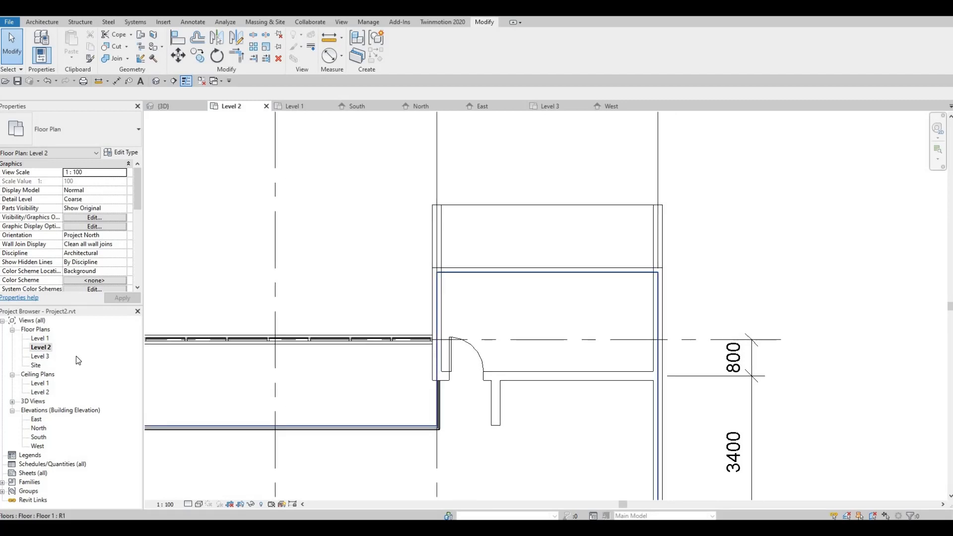
{"action": "left_click", "coordinate": [549, 105]}
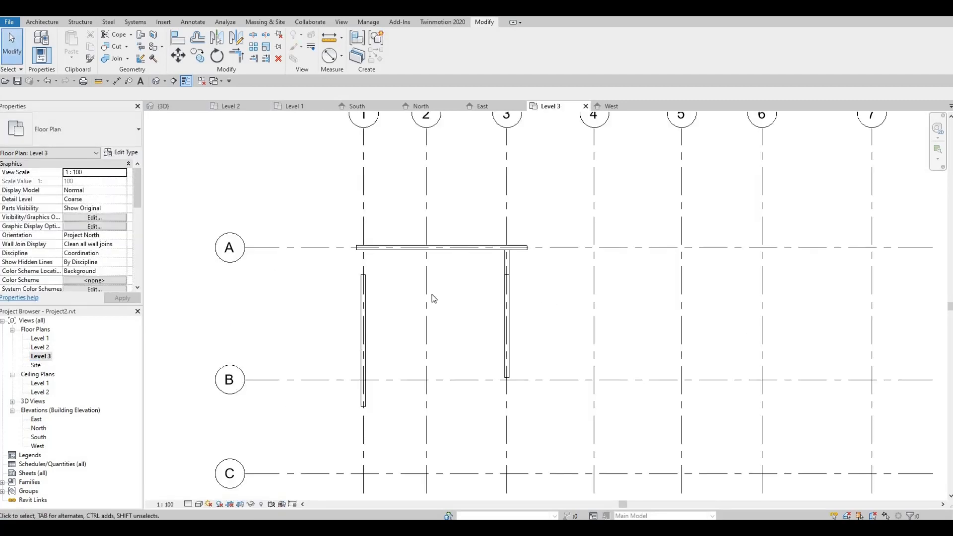
{"action": "scroll", "coordinate": [431, 294], "scroll_direction": "down", "scroll_amount": 2}
{"action": "double_click", "coordinate": [40, 347]}
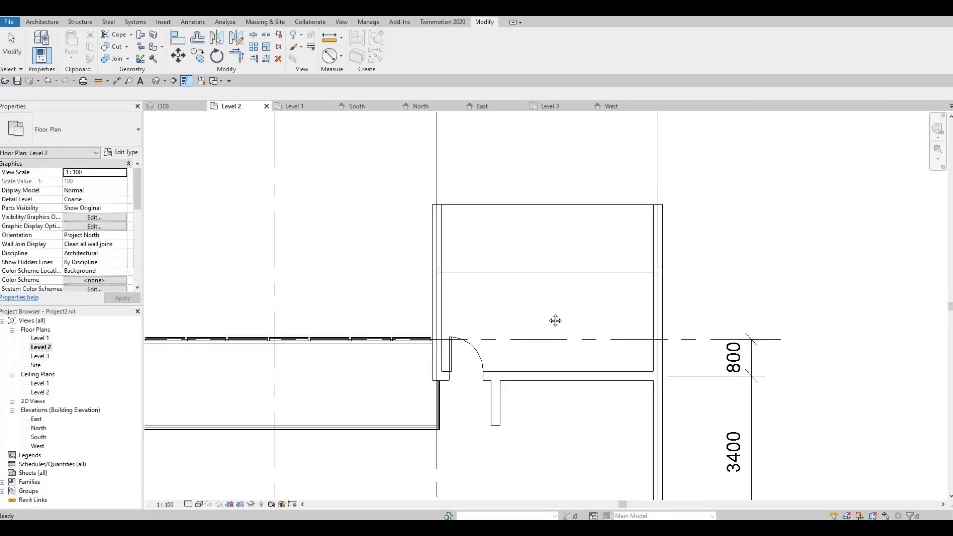
{"action": "left_click", "coordinate": [43, 22]}
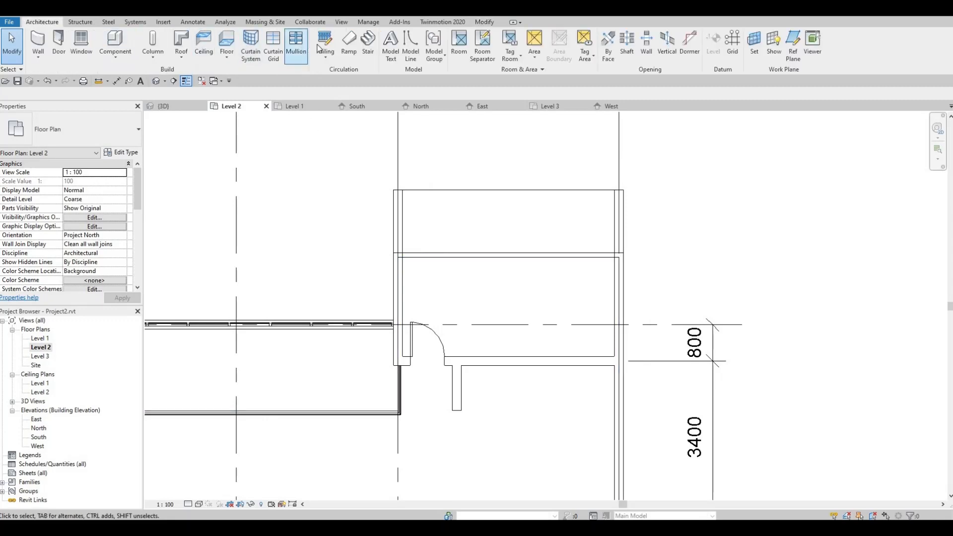
{"action": "left_click", "coordinate": [325, 40]}
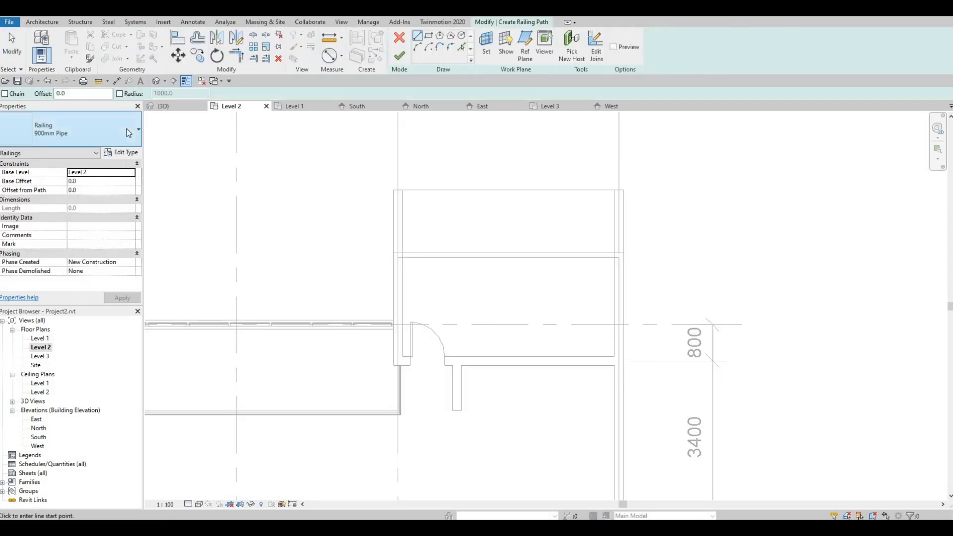
{"action": "left_click", "coordinate": [99, 132]}
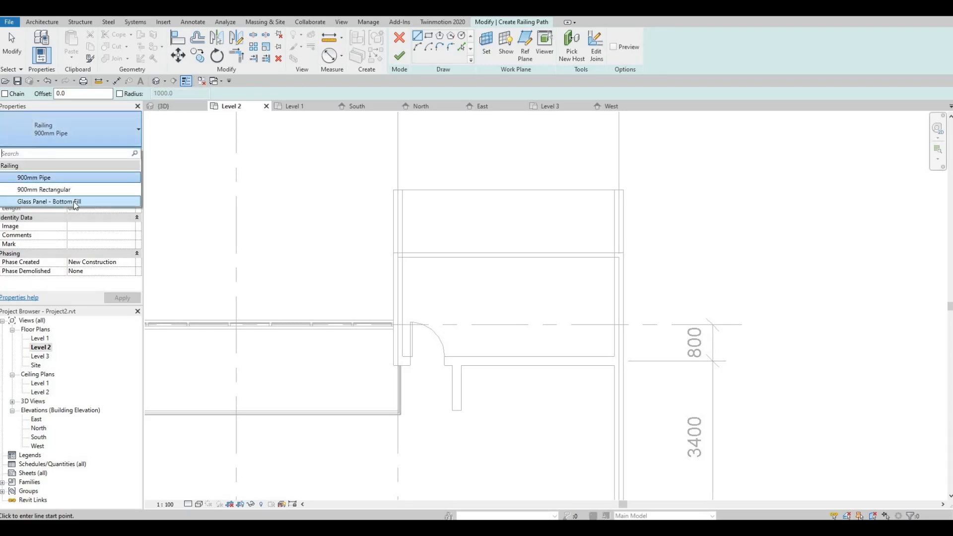
{"action": "left_click", "coordinate": [76, 201]}
{"action": "middle_click_drag", "start_coordinate": [378, 241], "coordinate": [308, 242]}
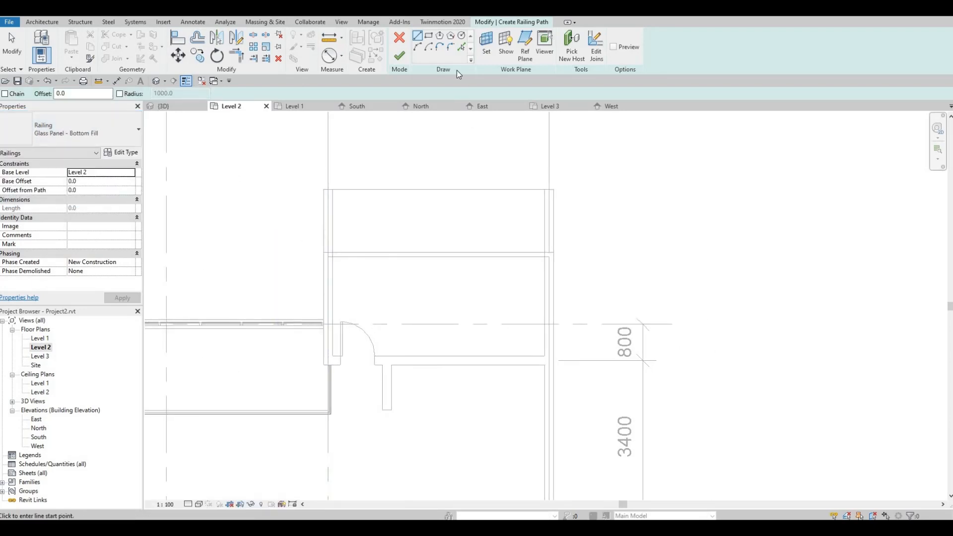
Step: Sketch the railing's front run about 4700 mm long across the balcony, between the inner faces of the canopy frame's sides
{"action": "left_click", "coordinate": [484, 257]}
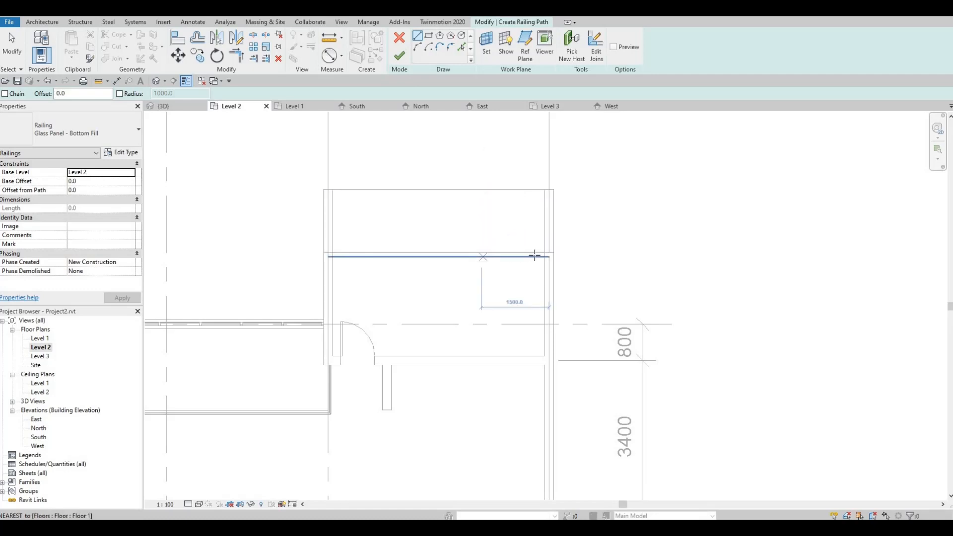
{"action": "left_click", "coordinate": [543, 219]}
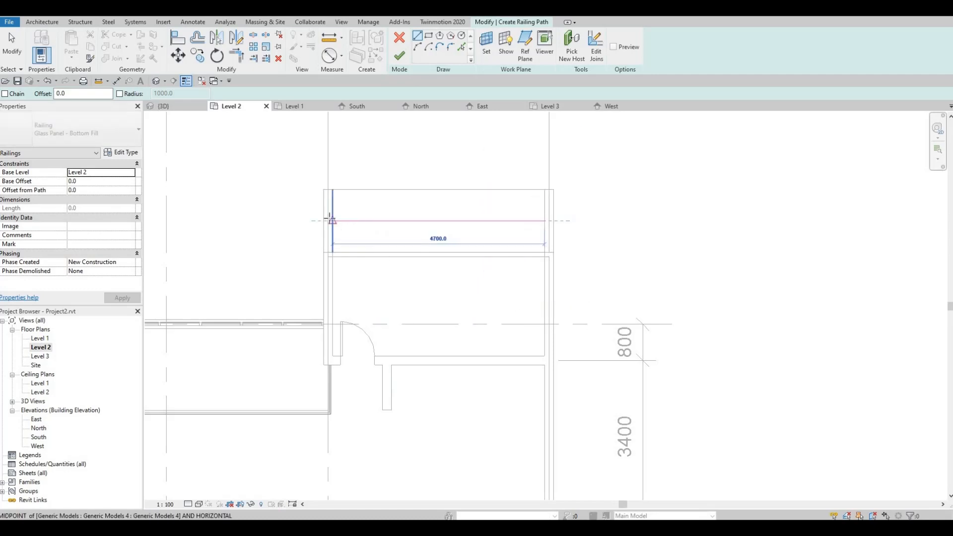
{"action": "left_click", "coordinate": [335, 244]}
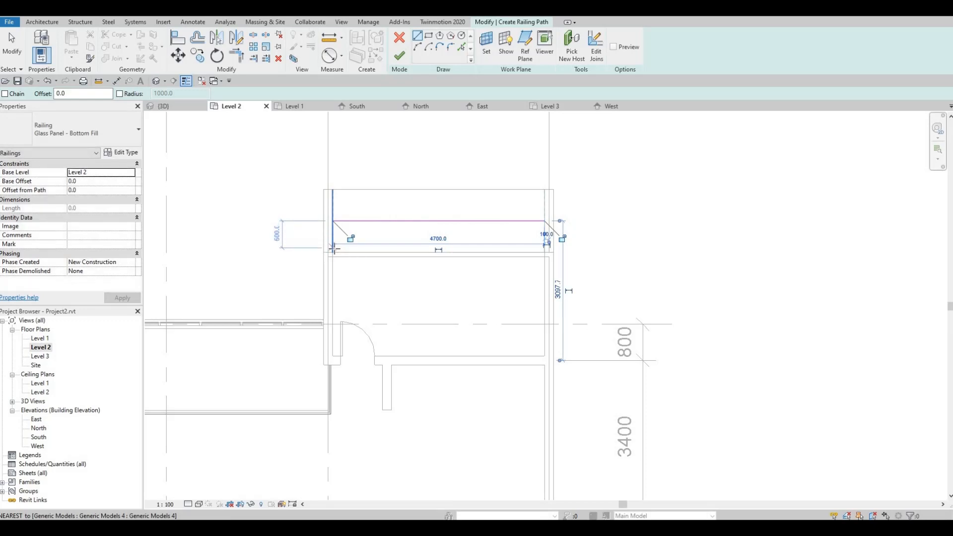
{"action": "key", "text": "Escape"}
{"action": "key", "text": "Escape"}
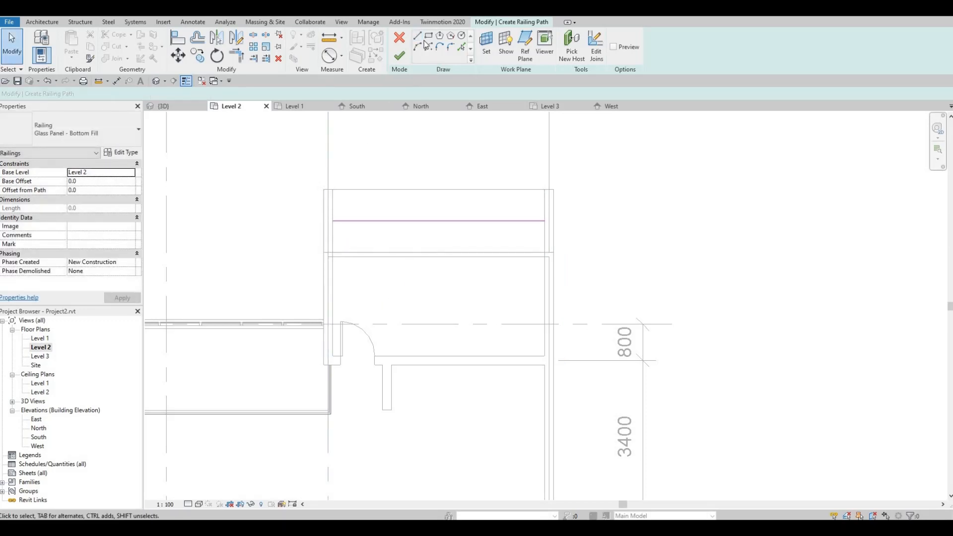
Step: Add a return about 700 mm long from the front run's open-side end back to the floor edge and finish the railing
{"action": "key", "text": "l"}
{"action": "key", "text": "i"}
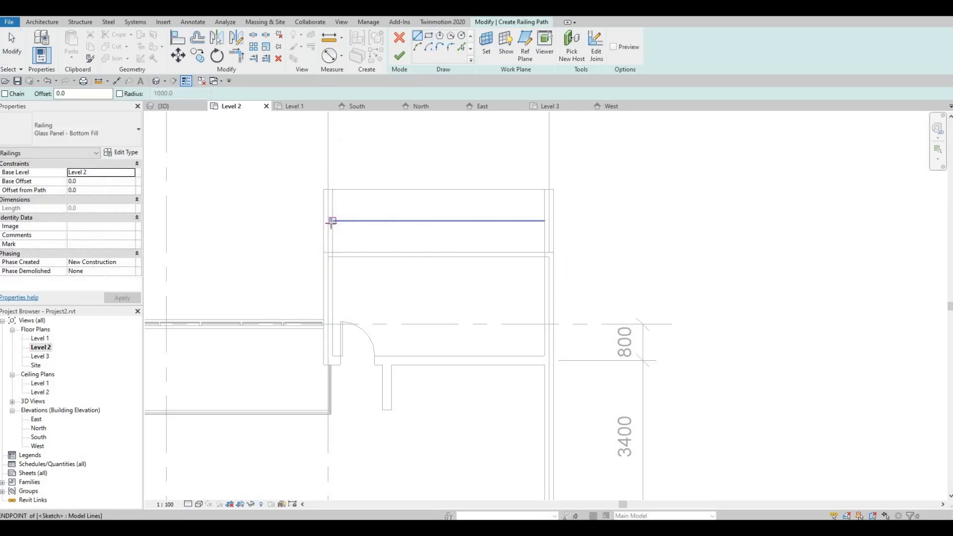
{"action": "left_click", "coordinate": [334, 222]}
{"action": "left_click", "coordinate": [335, 252]}
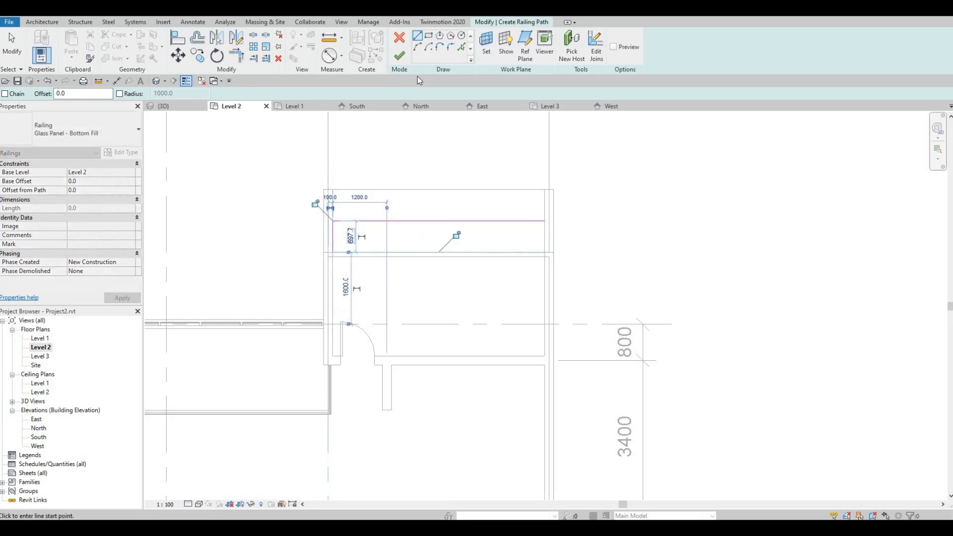
{"action": "key", "text": "Escape"}
{"action": "key", "text": "Escape"}
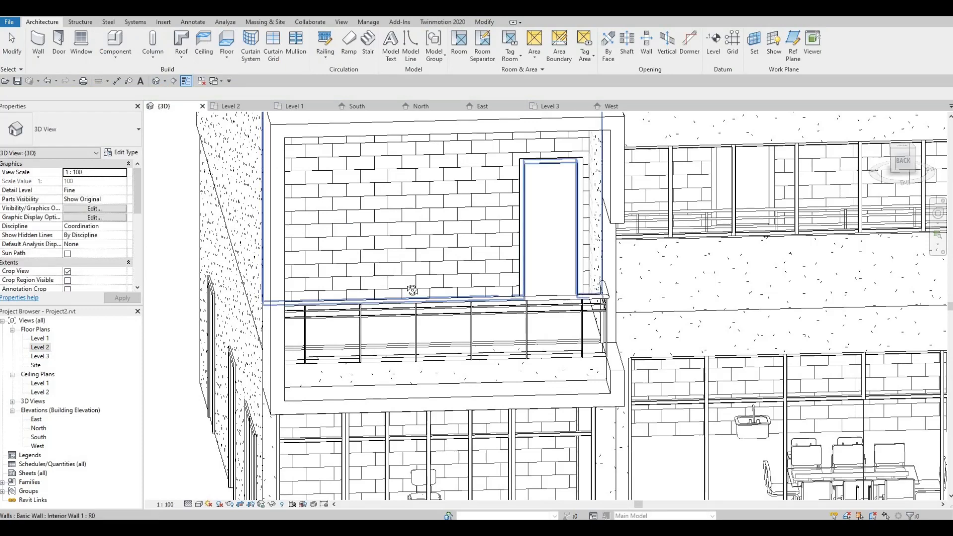
Step: Nudge the balcony's glass railing slightly inward towards the house in the 3D view
{"action": "middle_click_drag", "start_coordinate": [411, 290], "coordinate": [560, 283], "text": "shift"}
{"action": "scroll", "coordinate": [439, 320], "scroll_direction": "up", "scroll_amount": 4}
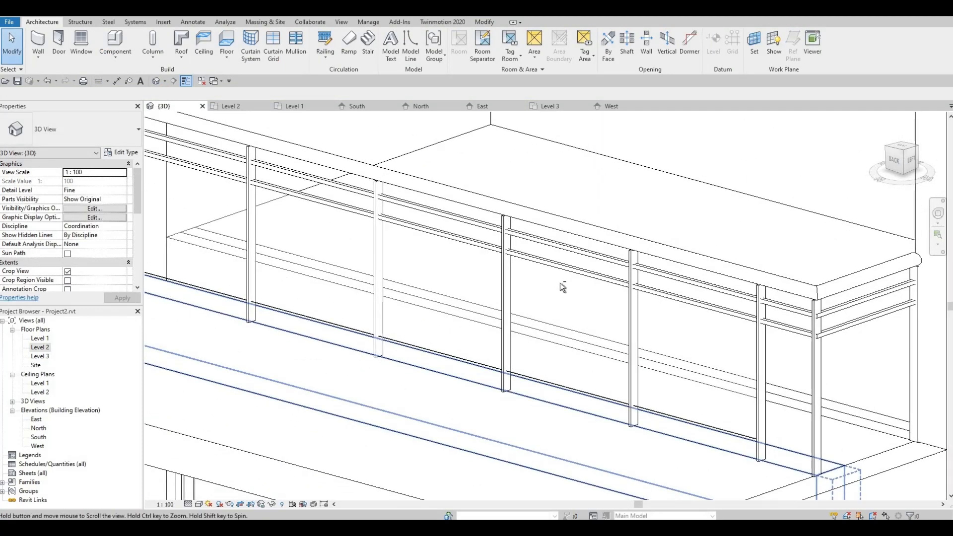
{"action": "scroll", "coordinate": [559, 282], "scroll_direction": "down", "scroll_amount": 3}
{"action": "scroll", "coordinate": [436, 300], "scroll_direction": "up", "scroll_amount": 3}
{"action": "middle_click_drag", "start_coordinate": [437, 300], "coordinate": [484, 239], "text": "shift"}
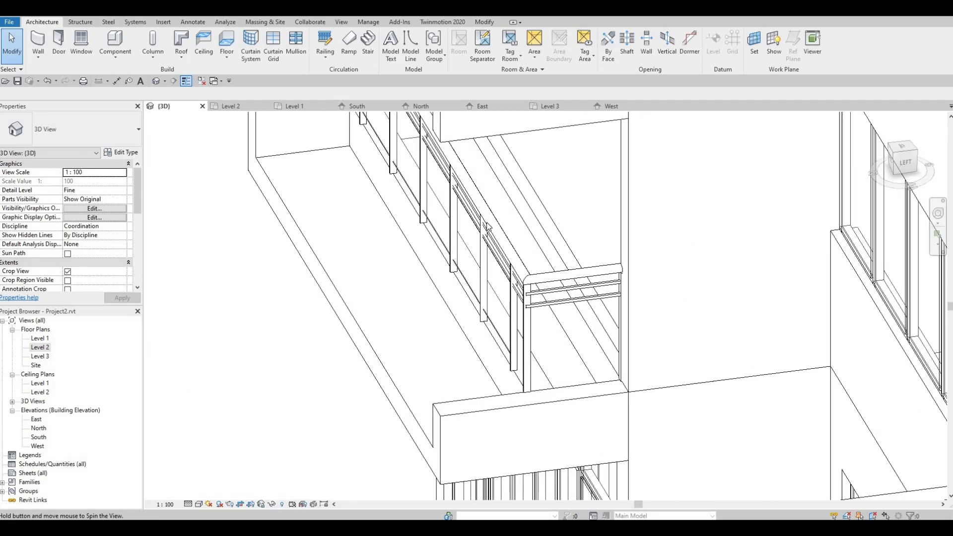
{"action": "left_click", "coordinate": [479, 207]}
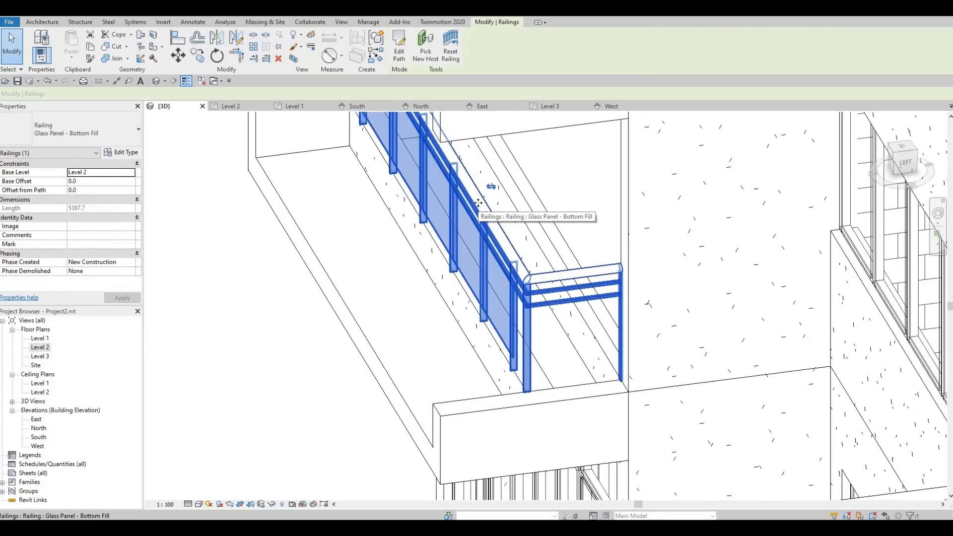
{"action": "key", "text": "Right"}
{"action": "key", "text": "Right"}
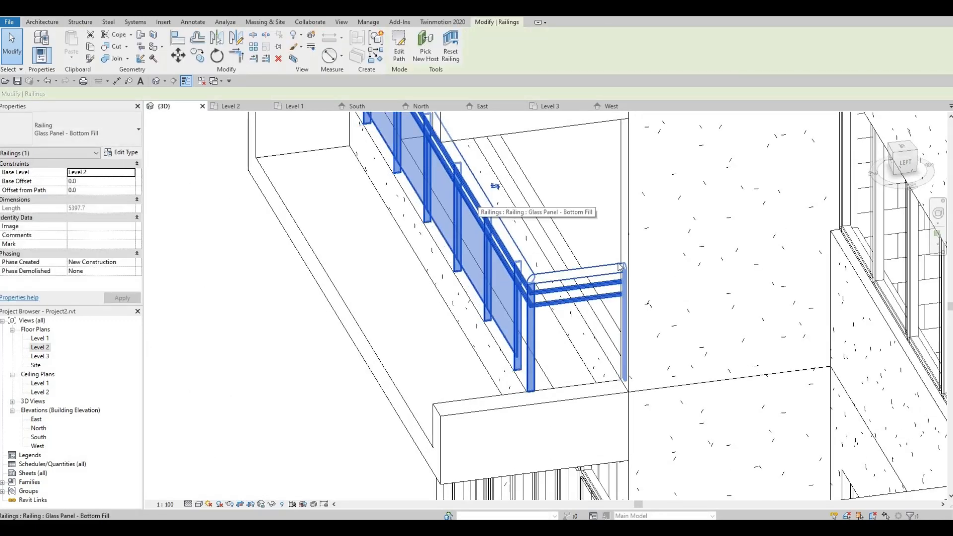
{"action": "key", "text": "Escape"}
Step: Inspect the balcony railing and the rear facade in the 3D view
{"action": "middle_click_drag", "start_coordinate": [667, 275], "coordinate": [596, 263], "text": "shift"}
{"action": "scroll", "coordinate": [667, 307], "scroll_direction": "down", "scroll_amount": 1}
{"action": "scroll", "coordinate": [657, 326], "scroll_direction": "down", "scroll_amount": 1}
{"action": "scroll", "coordinate": [582, 272], "scroll_direction": "down", "scroll_amount": 2}
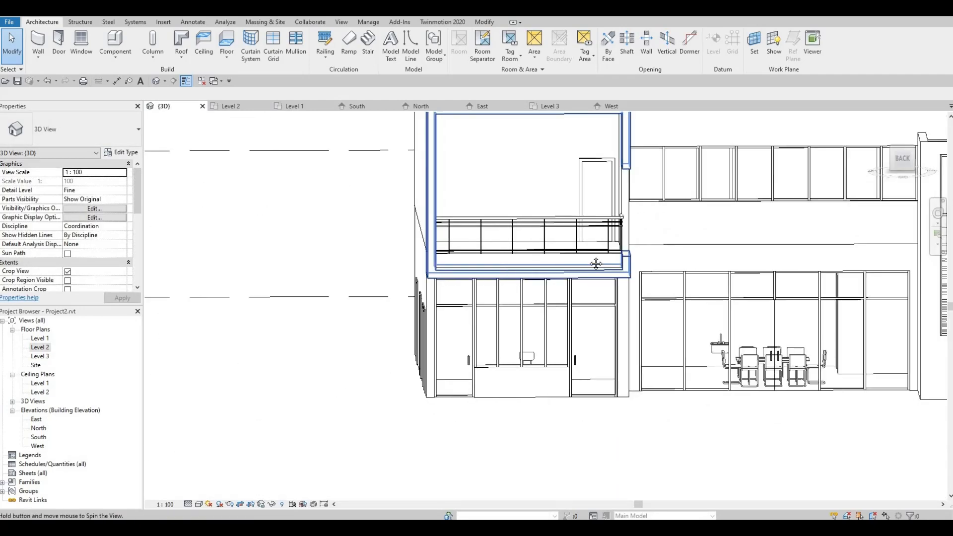
{"action": "middle_click_drag", "start_coordinate": [695, 292], "coordinate": [514, 266]}
{"action": "scroll", "coordinate": [599, 264], "scroll_direction": "down", "scroll_amount": 2}
{"action": "middle_click_drag", "start_coordinate": [596, 297], "coordinate": [474, 282], "text": "shift"}
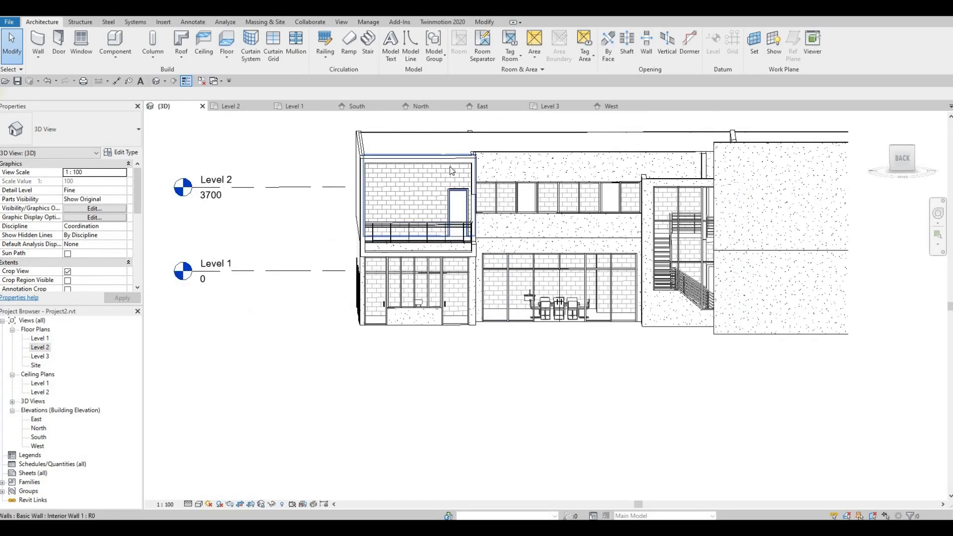
{"action": "left_click", "coordinate": [452, 171]}
{"action": "left_click", "coordinate": [112, 137]}
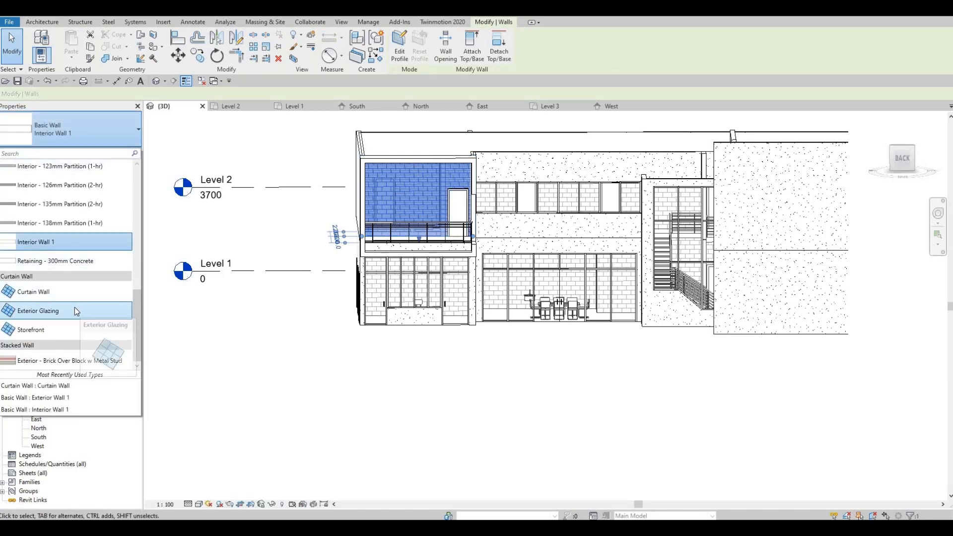
{"action": "scroll", "coordinate": [74, 305], "scroll_direction": "up", "scroll_amount": 3}
{"action": "scroll", "coordinate": [73, 303], "scroll_direction": "up", "scroll_amount": 5}
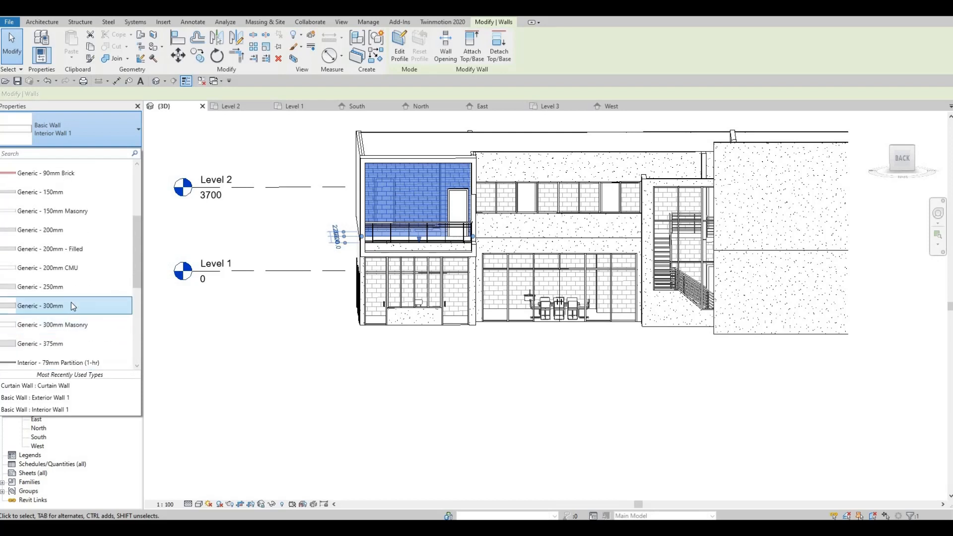
{"action": "scroll", "coordinate": [73, 305], "scroll_direction": "down", "scroll_amount": 3}
{"action": "scroll", "coordinate": [71, 302], "scroll_direction": "down", "scroll_amount": 5}
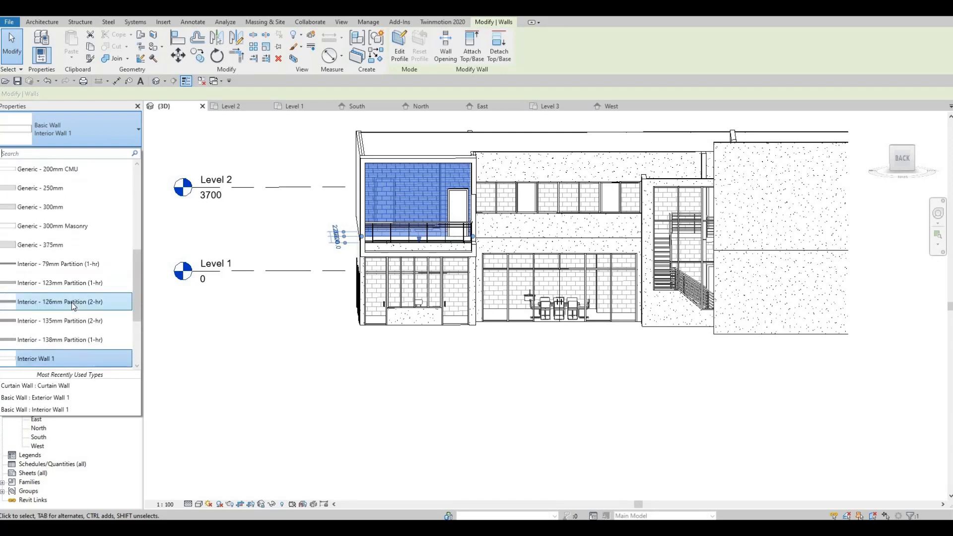
{"action": "scroll", "coordinate": [72, 302], "scroll_direction": "up", "scroll_amount": 4}
{"action": "scroll", "coordinate": [69, 285], "scroll_direction": "up", "scroll_amount": 3}
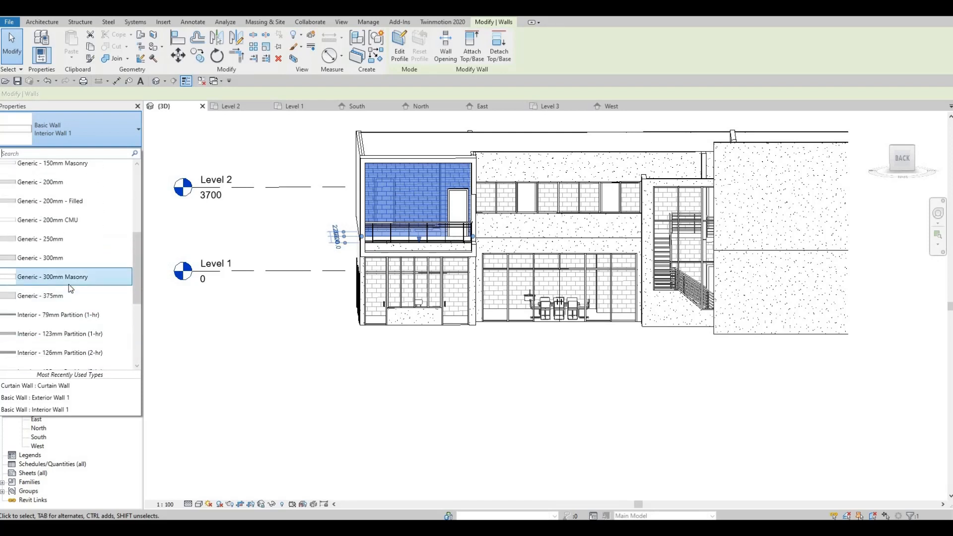
{"action": "left_click", "coordinate": [59, 191]}
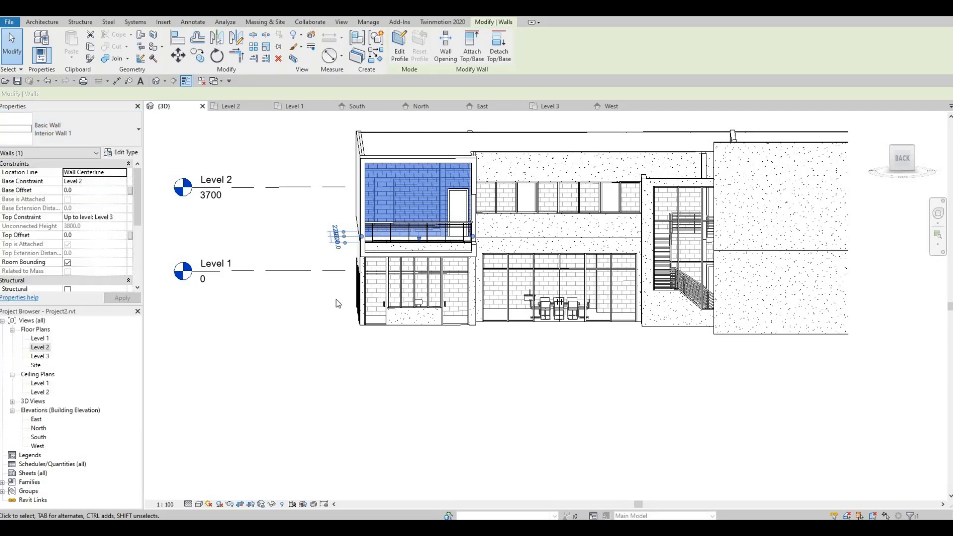
{"action": "left_click", "coordinate": [367, 330]}
Step: Examine the stair tower, entrance and roof edges of the building from the rear corner and from above
{"action": "middle_click_drag", "start_coordinate": [370, 328], "coordinate": [424, 329], "text": "shift"}
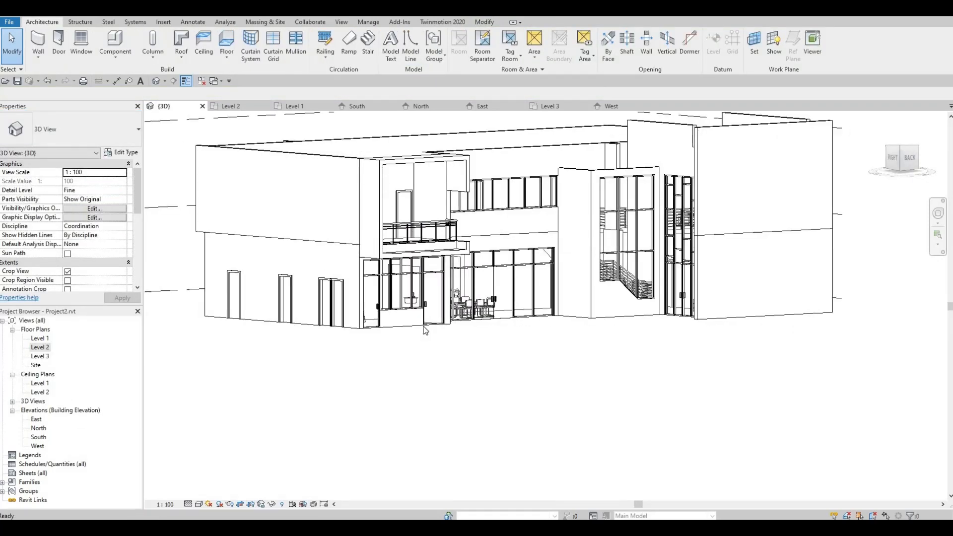
{"action": "middle_click_drag", "start_coordinate": [334, 414], "coordinate": [107, 411]}
{"action": "middle_click_drag", "start_coordinate": [369, 351], "coordinate": [464, 410]}
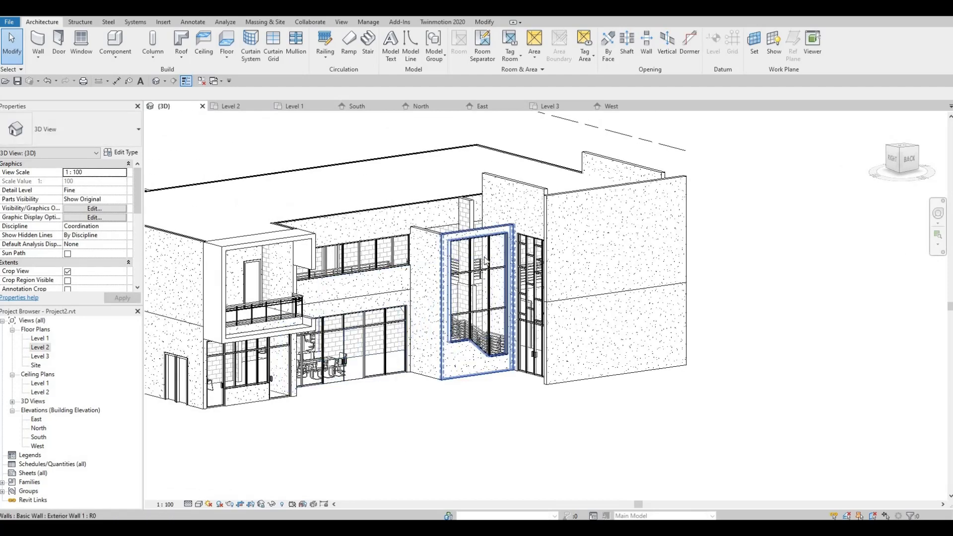
{"action": "middle_click_drag", "start_coordinate": [464, 230], "coordinate": [401, 390], "text": "shift"}
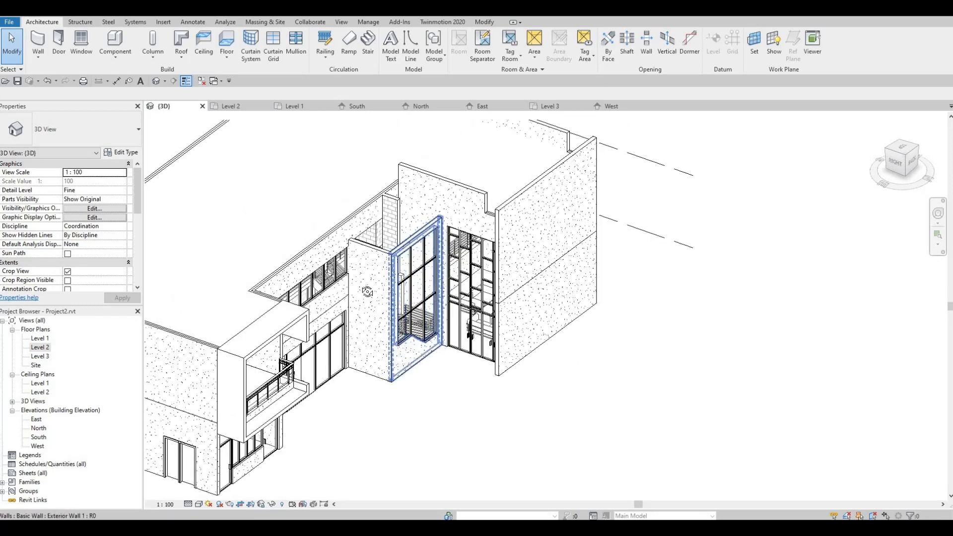
{"action": "middle_click_drag", "start_coordinate": [367, 293], "coordinate": [442, 283], "text": "shift"}
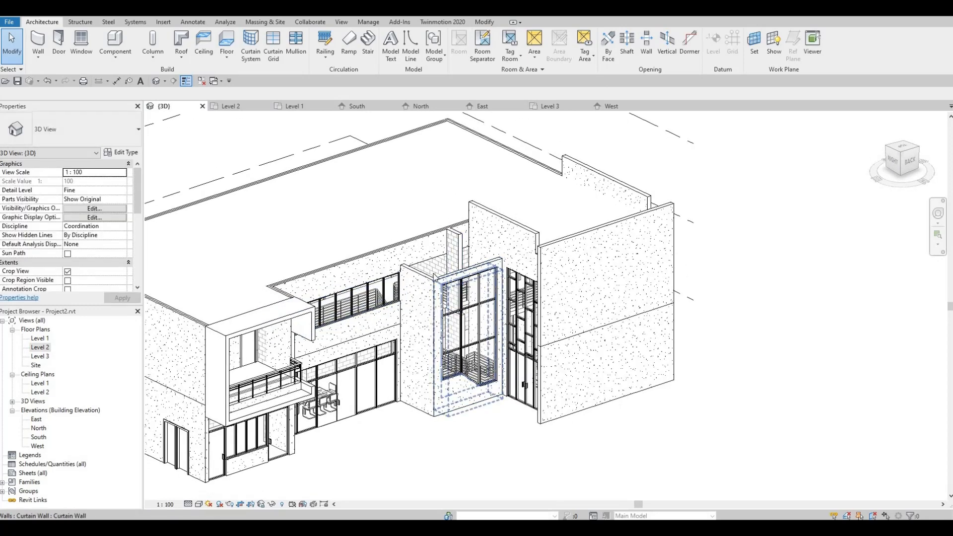
Step: Start a roof by footprint on Level 2 and duplicate the Roof 1 type as Roof 2
{"action": "double_click", "coordinate": [49, 351]}
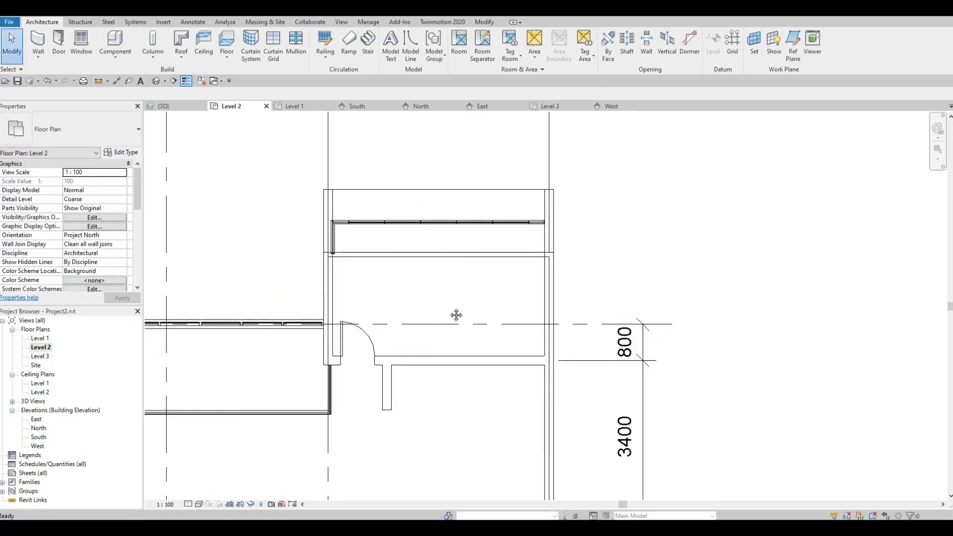
{"action": "middle_click_drag", "start_coordinate": [455, 314], "coordinate": [598, 315]}
{"action": "scroll", "coordinate": [506, 289], "scroll_direction": "down", "scroll_amount": 2}
{"action": "middle_click_drag", "start_coordinate": [489, 289], "coordinate": [567, 293]}
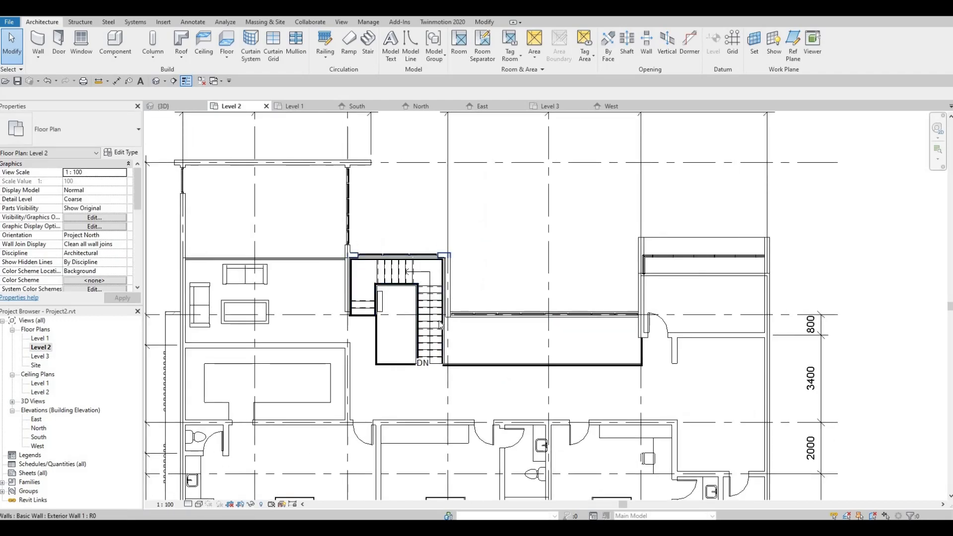
{"action": "double_click", "coordinate": [40, 356]}
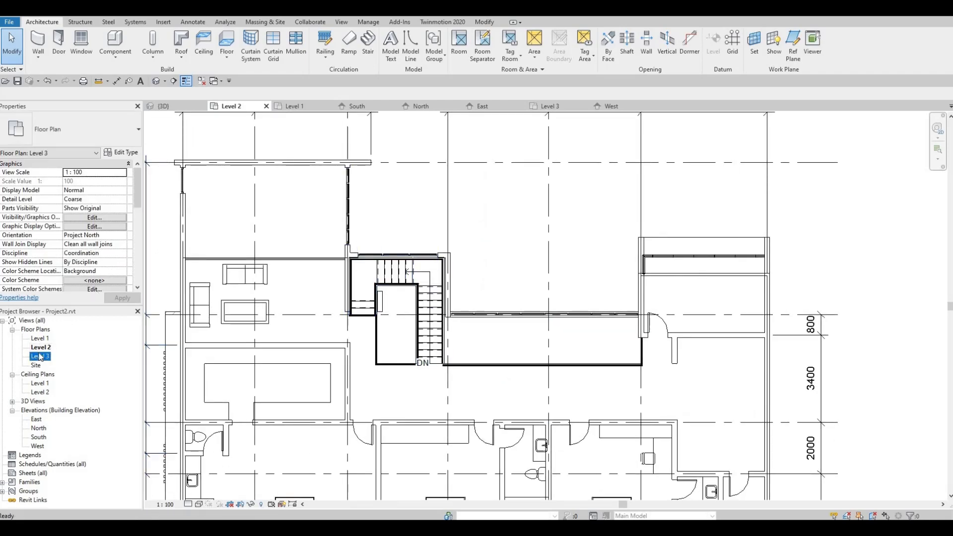
{"action": "double_click", "coordinate": [109, 345]}
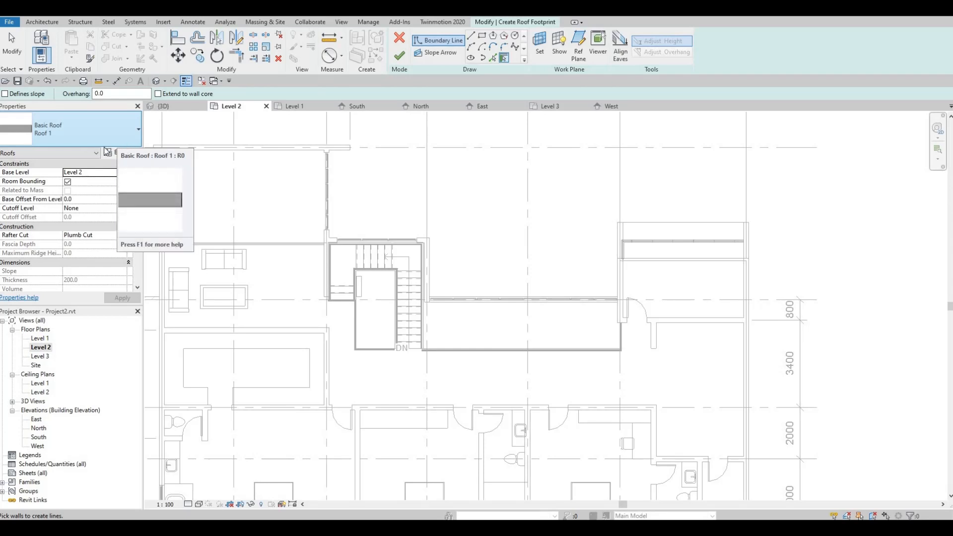
{"action": "left_click", "coordinate": [121, 152]}
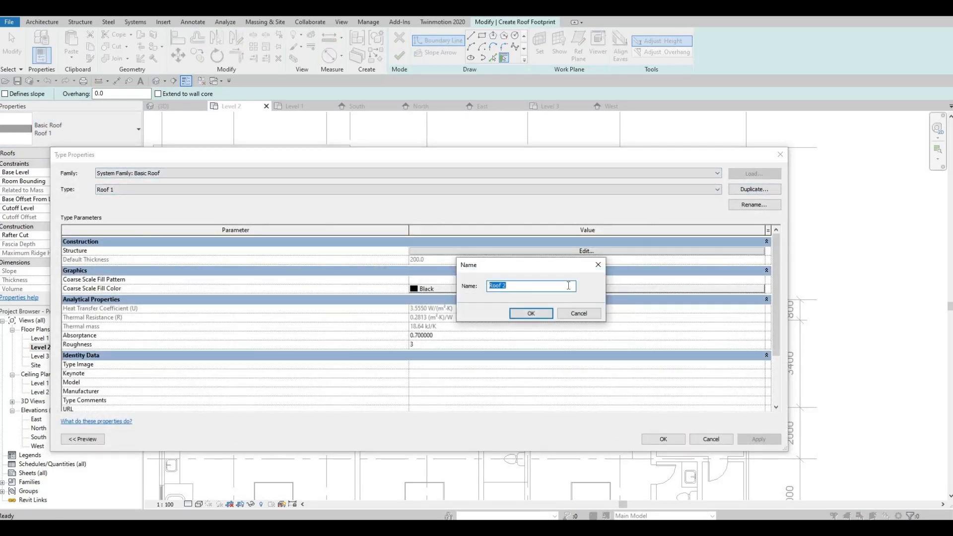
{"action": "left_click", "coordinate": [530, 313]}
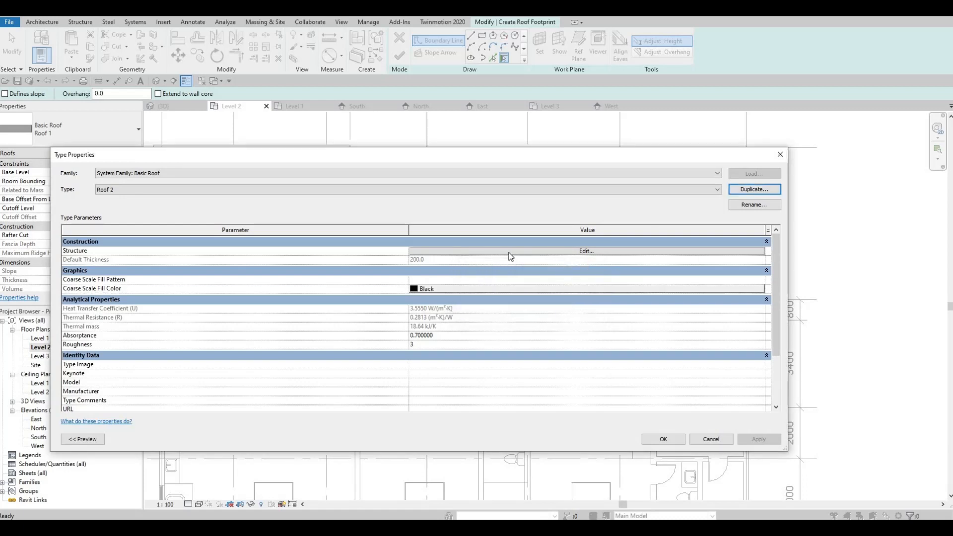
Step: Set the structure layer material of the Roof 2 type to Wood - Teak and accept the type changes
{"action": "left_click", "coordinate": [502, 255]}
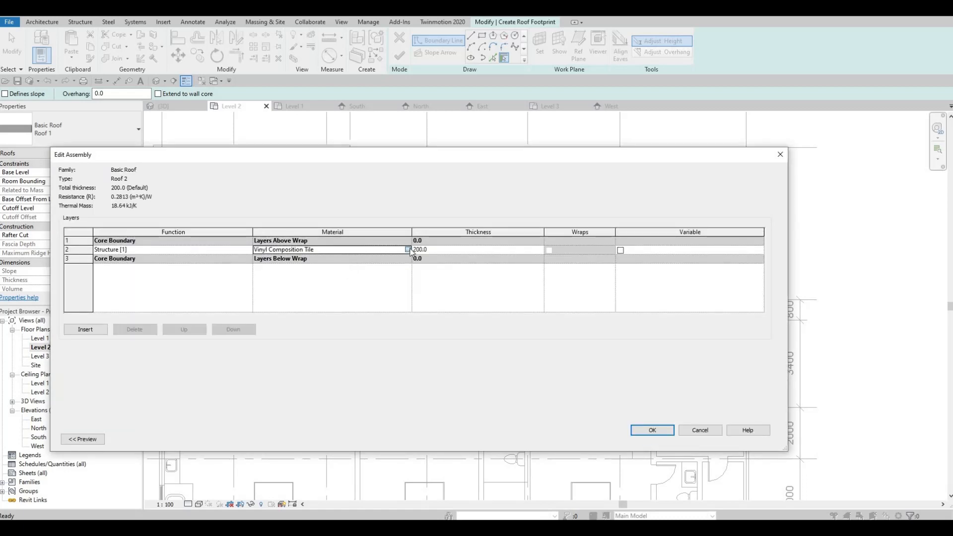
{"action": "left_click", "coordinate": [408, 249]}
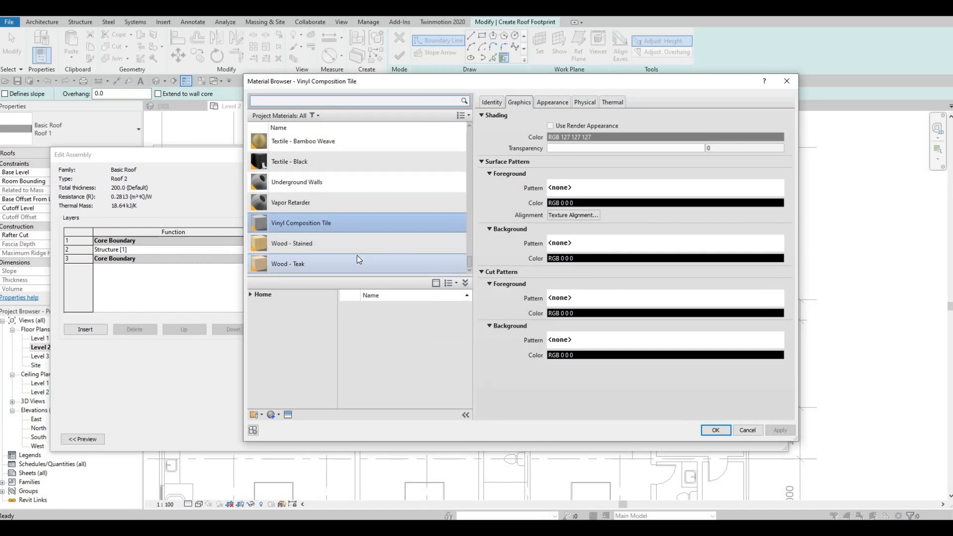
{"action": "left_click", "coordinate": [358, 259]}
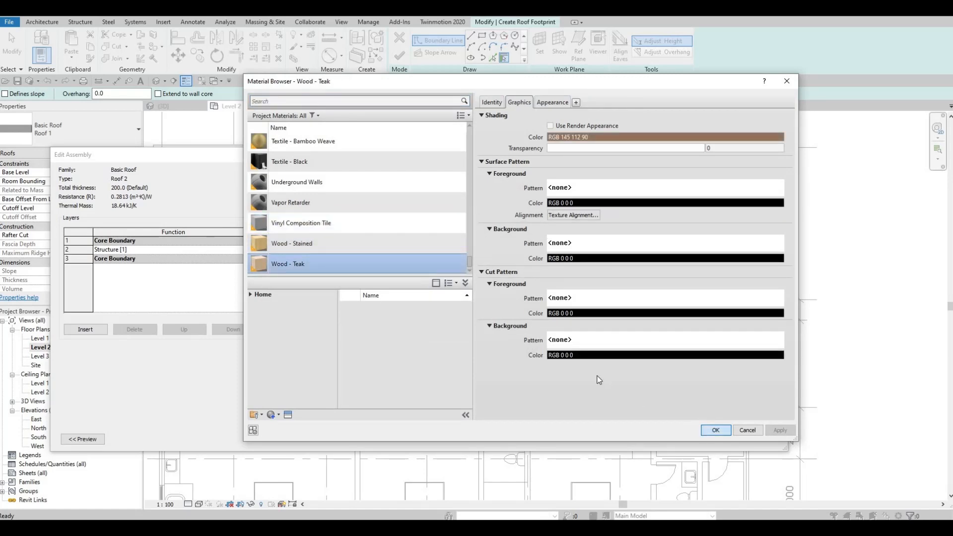
{"action": "left_click", "coordinate": [715, 430]}
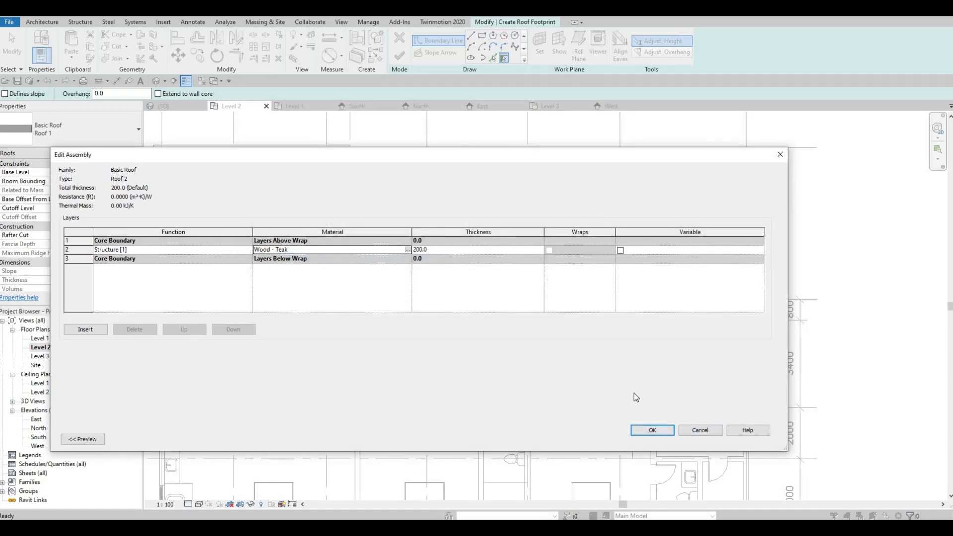
{"action": "left_click", "coordinate": [652, 430]}
{"action": "left_click", "coordinate": [654, 443]}
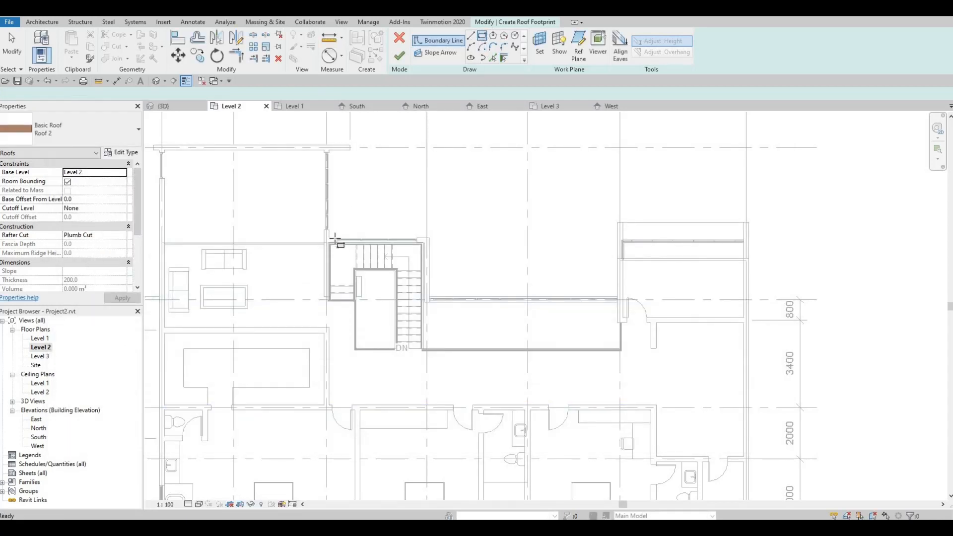
Step: Sketch a rectangular roof boundary about 3800 by 2129 mm over the upper part of the stairwell in the Level 2 plan
{"action": "left_click", "coordinate": [330, 238]}
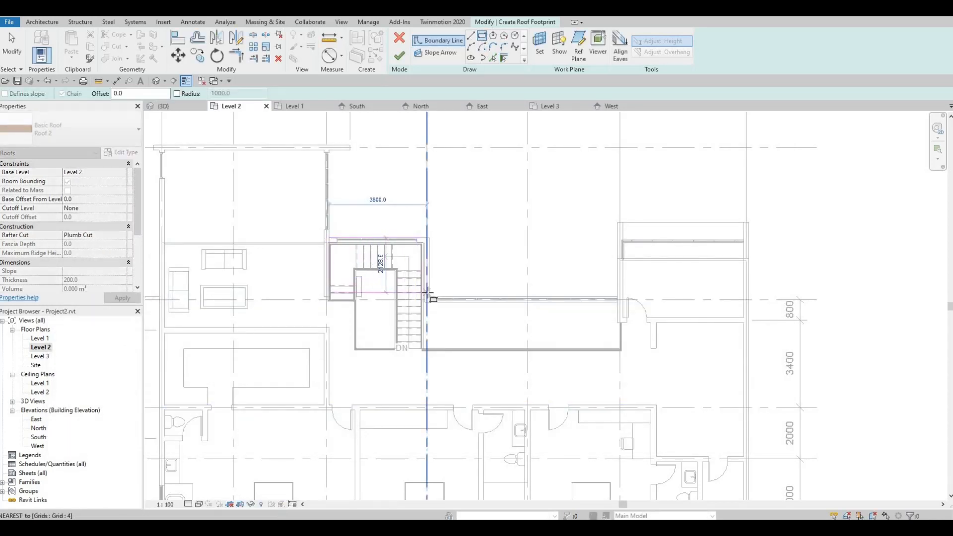
{"action": "left_click", "coordinate": [427, 292]}
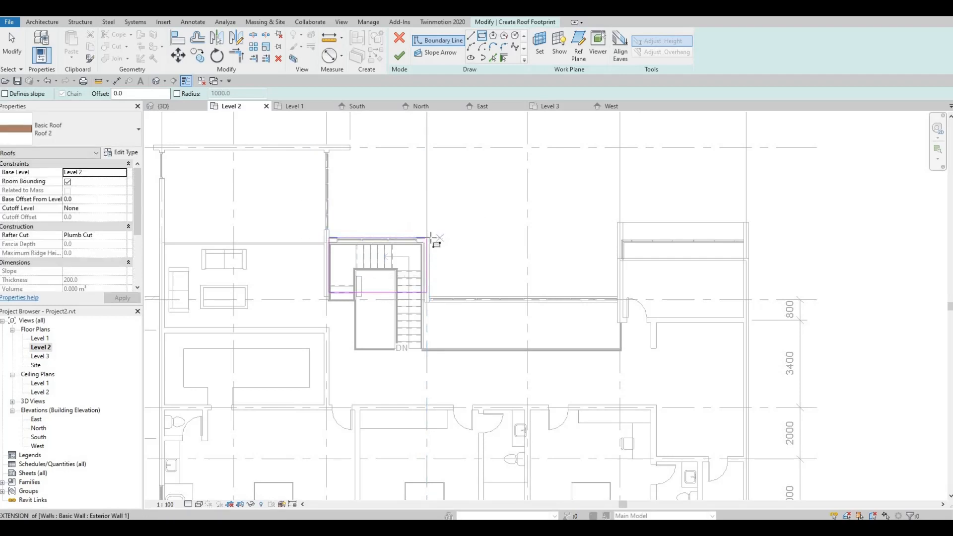
{"action": "scroll", "coordinate": [431, 239], "scroll_direction": "up", "scroll_amount": 5}
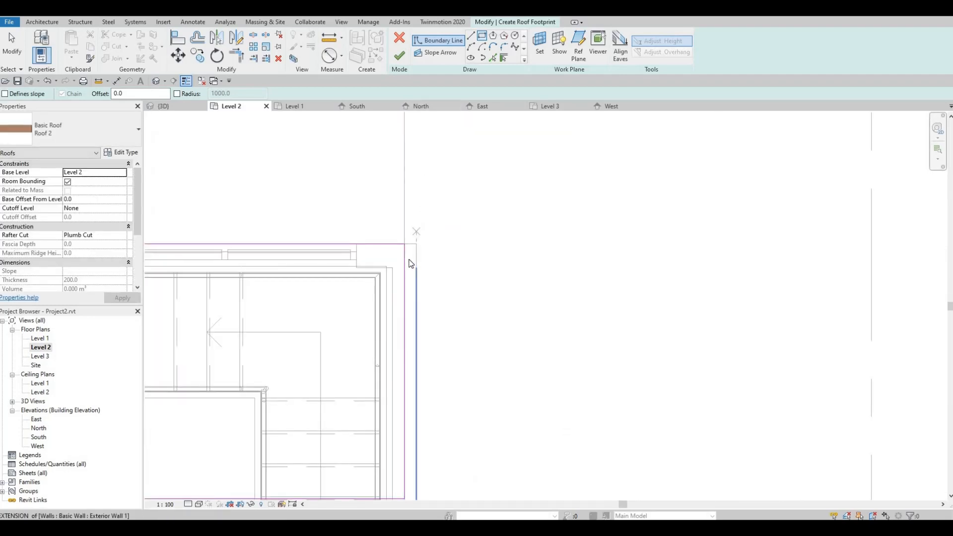
{"action": "key", "text": "Escape"}
{"action": "key", "text": "Escape"}
Step: Align the roof boundary's side line nearest grid 4 with the outer face of the stairwell wall and finish the roof
{"action": "left_click", "coordinate": [405, 267]}
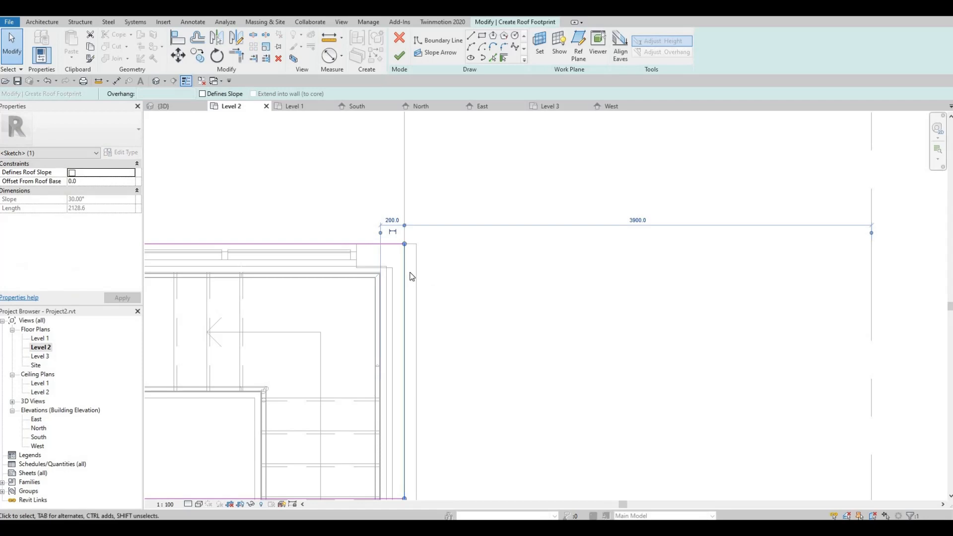
{"action": "key", "text": "a"}
{"action": "key", "text": "l"}
{"action": "left_click", "coordinate": [408, 294]}
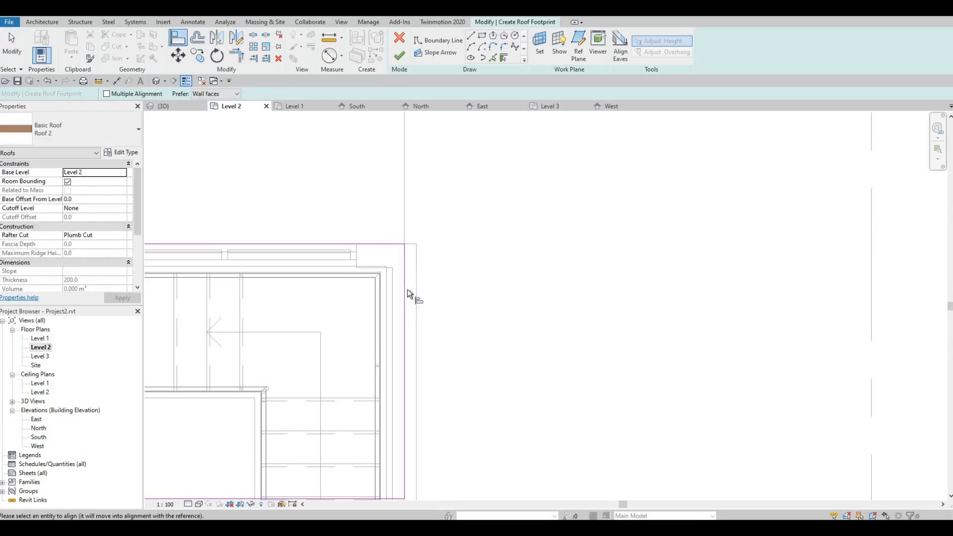
{"action": "left_click", "coordinate": [404, 307]}
{"action": "scroll", "coordinate": [429, 264], "scroll_direction": "down", "scroll_amount": 3}
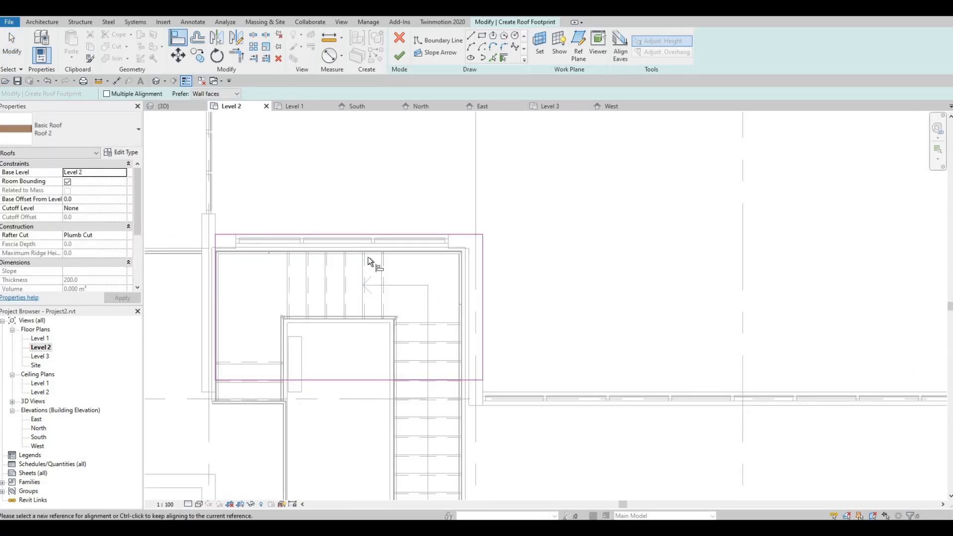
{"action": "left_click", "coordinate": [400, 55]}
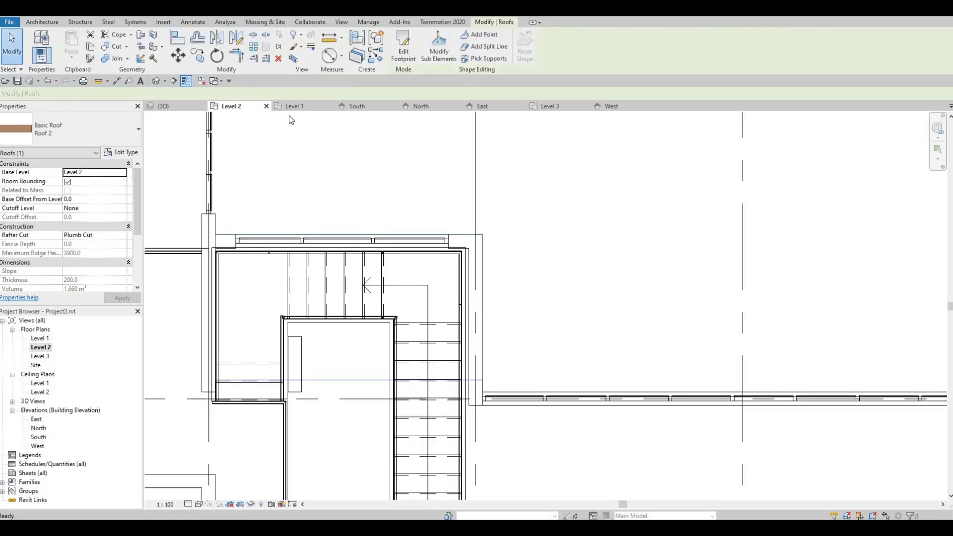
Step: Change the base level of the new Roof 2 slab over the stair tower to Level 3 in the 3D view
{"action": "left_click", "coordinate": [157, 81]}
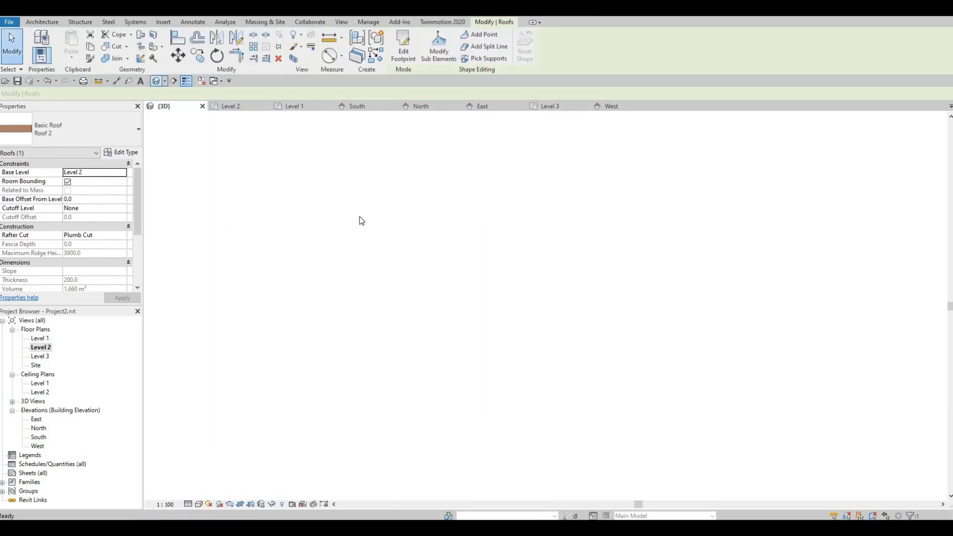
{"action": "scroll", "coordinate": [367, 223], "scroll_direction": "up", "scroll_amount": 4}
{"action": "scroll", "coordinate": [489, 306], "scroll_direction": "up", "scroll_amount": 2}
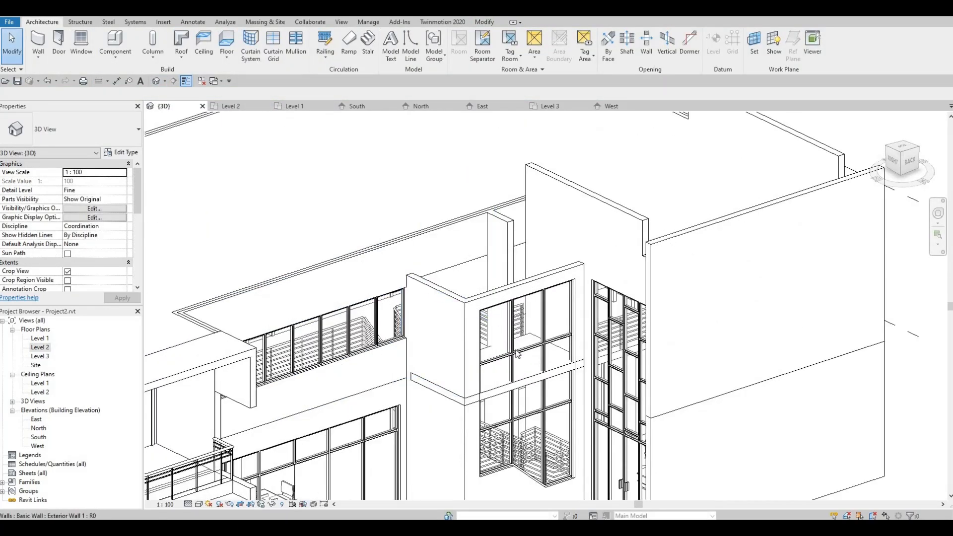
{"action": "scroll", "coordinate": [431, 297], "scroll_direction": "up", "scroll_amount": 2}
{"action": "left_click", "coordinate": [423, 292]}
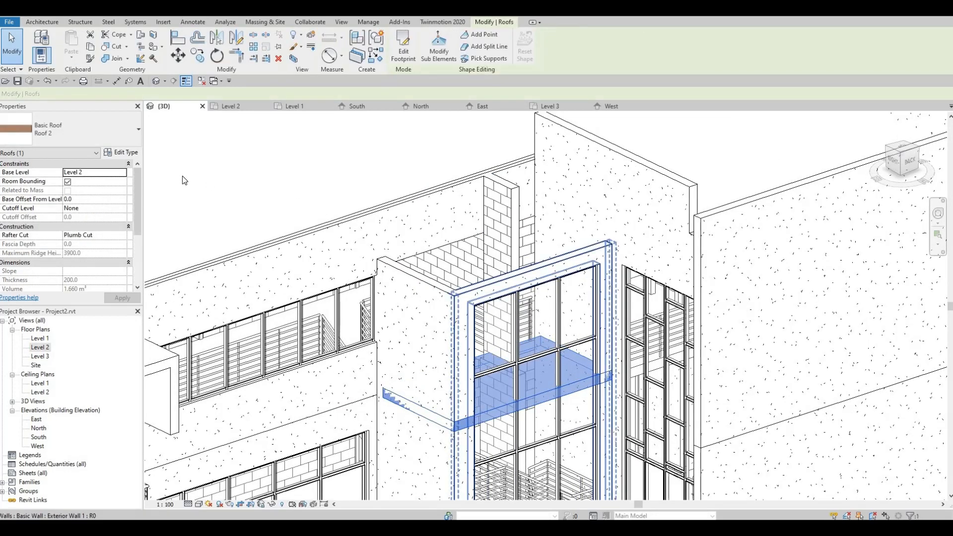
{"action": "left_click", "coordinate": [113, 173]}
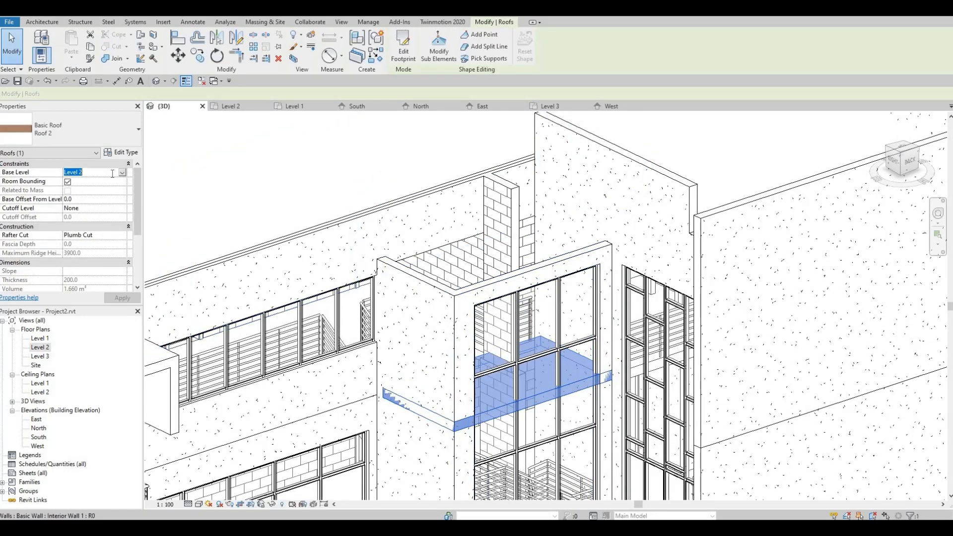
{"action": "left_click", "coordinate": [122, 172]}
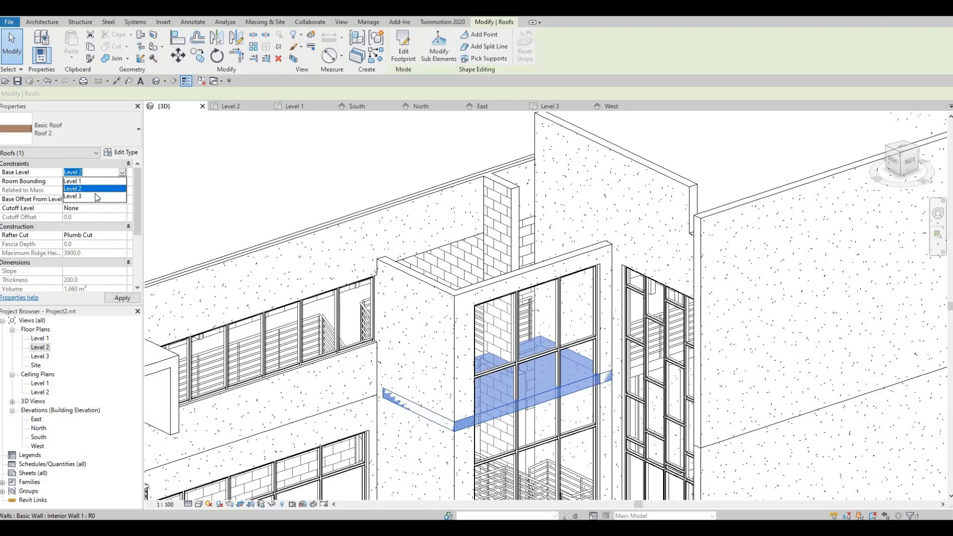
{"action": "left_click", "coordinate": [94, 198]}
{"action": "left_click", "coordinate": [129, 301]}
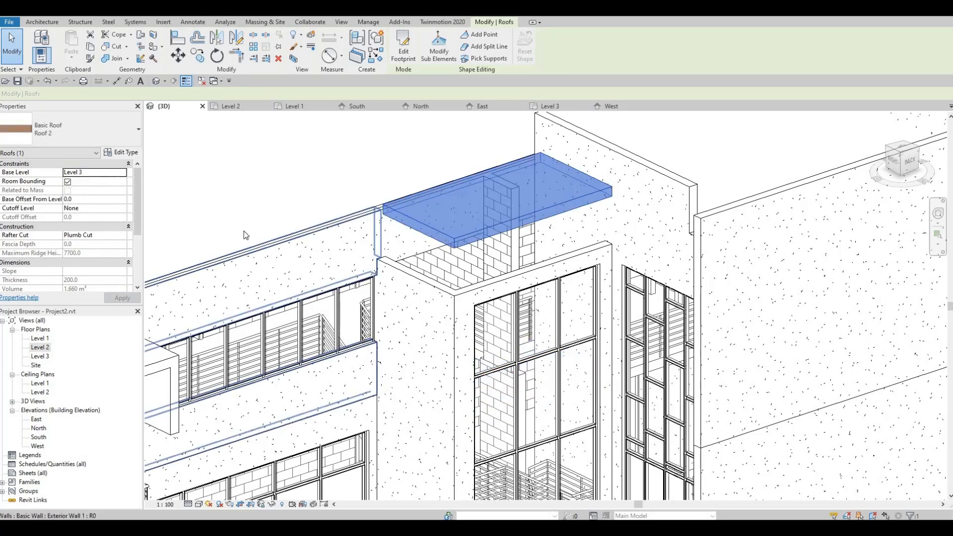
Step: Set the stair tower roof's base offset from Level 3 to -1000
{"action": "left_click", "coordinate": [96, 200]}
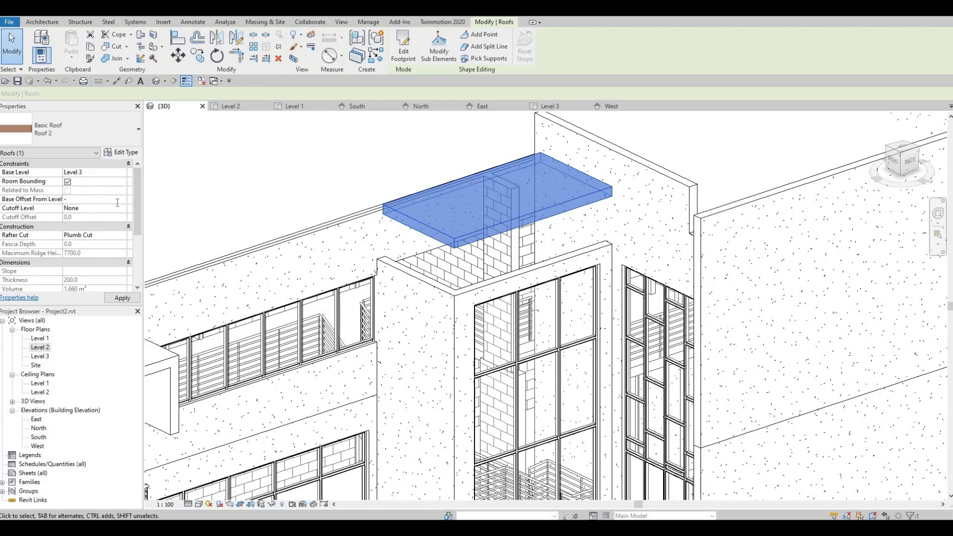
{"action": "left_click", "coordinate": [120, 298]}
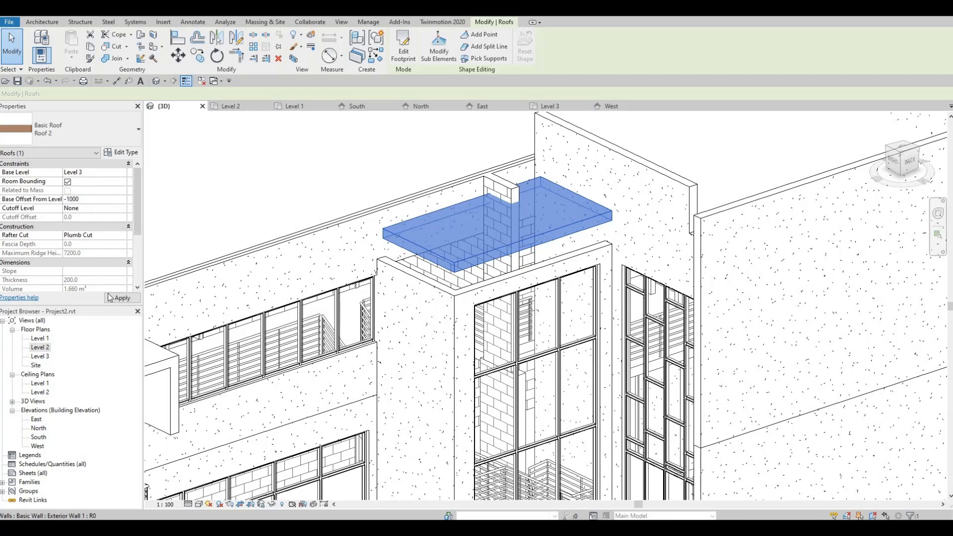
{"action": "left_click", "coordinate": [119, 298]}
{"action": "key", "text": "Escape"}
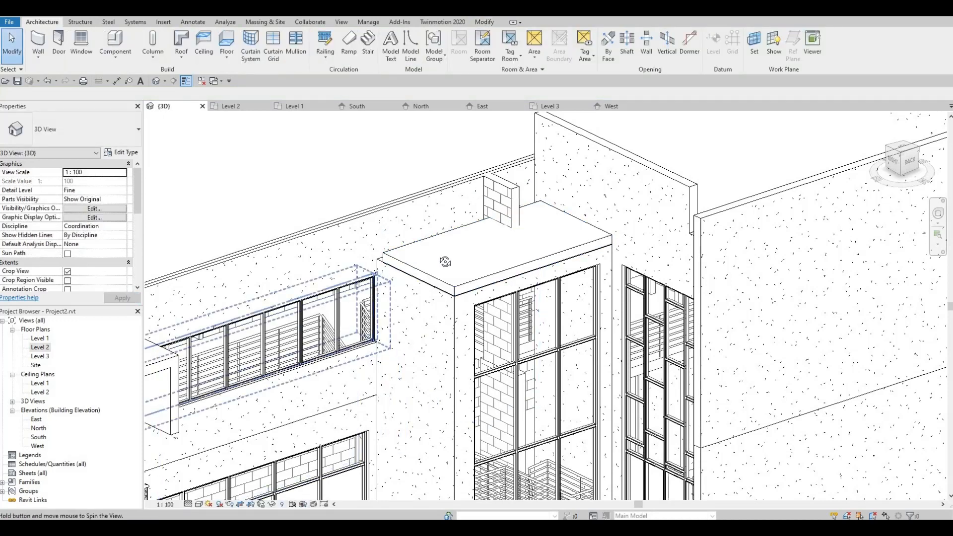
Step: Edit the stair tower roof's footprint so its inner edge aligns with the face of the adjoining house wall
{"action": "middle_click_drag", "start_coordinate": [385, 292], "coordinate": [420, 343], "text": "shift"}
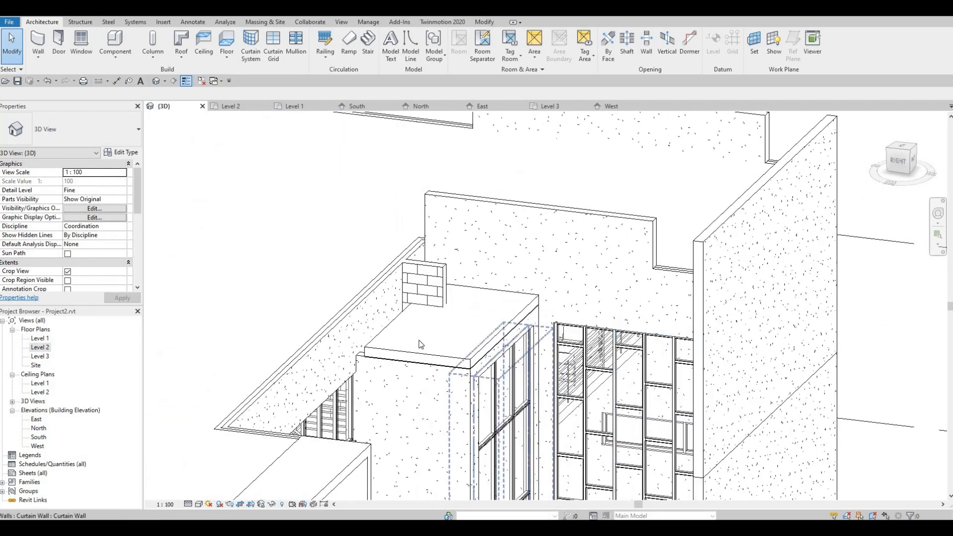
{"action": "left_click", "coordinate": [394, 326]}
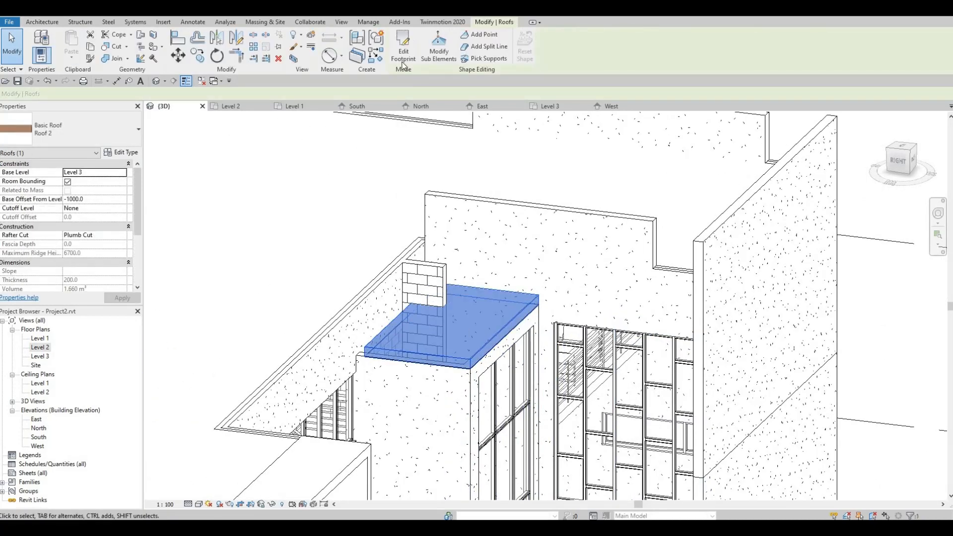
{"action": "left_click", "coordinate": [402, 50]}
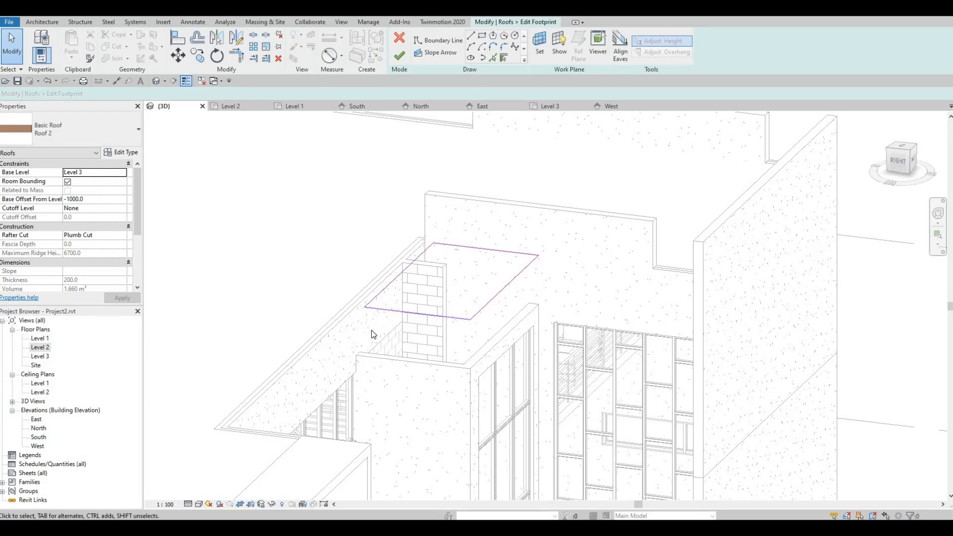
{"action": "key", "text": "l"}
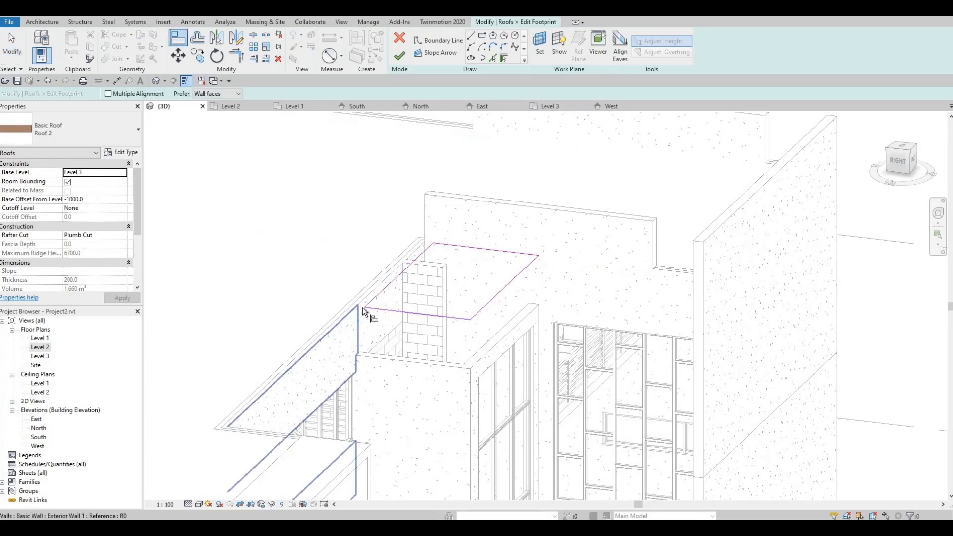
{"action": "left_click", "coordinate": [359, 307]}
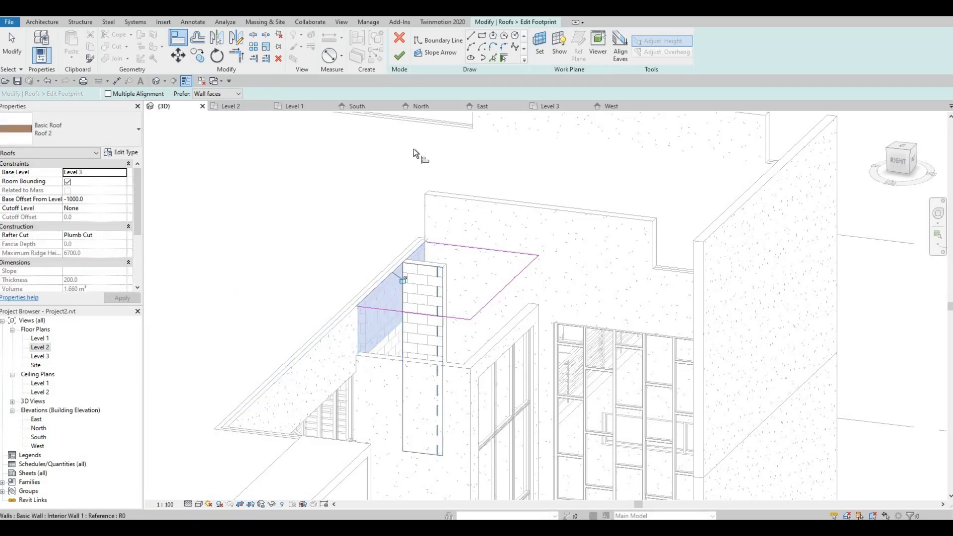
{"action": "left_click", "coordinate": [399, 55]}
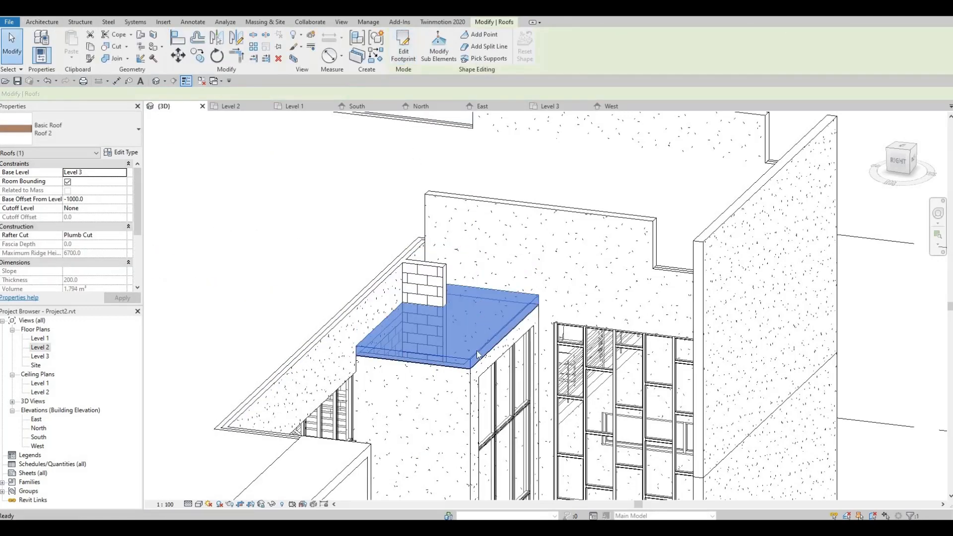
{"action": "key", "text": "Escape"}
Step: Lower the stair tower roof between its walls by setting the base offset from Level 3 to -1200
{"action": "middle_click_drag", "start_coordinate": [461, 366], "coordinate": [415, 353]}
{"action": "scroll", "coordinate": [416, 354], "scroll_direction": "up", "scroll_amount": 3}
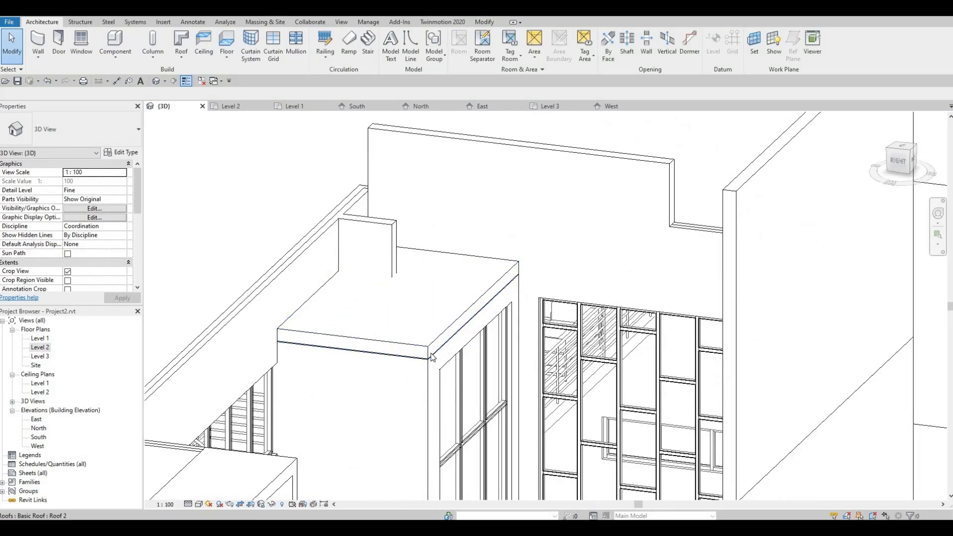
{"action": "left_click", "coordinate": [351, 285]}
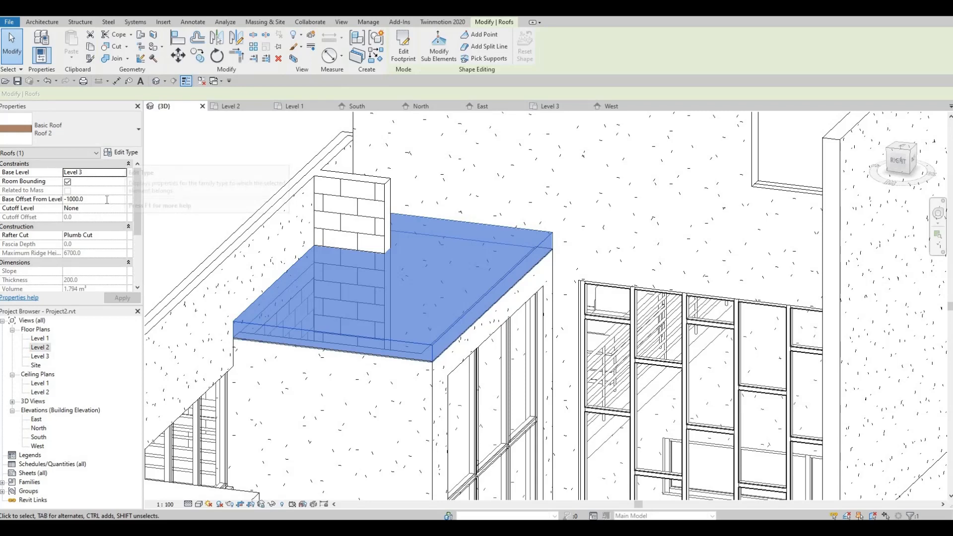
{"action": "left_click", "coordinate": [106, 199]}
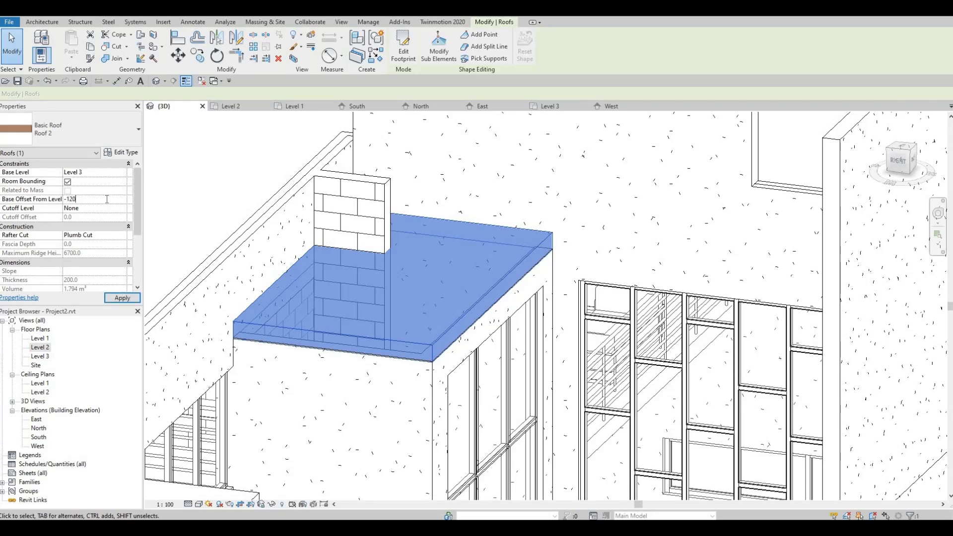
{"action": "left_click", "coordinate": [127, 298]}
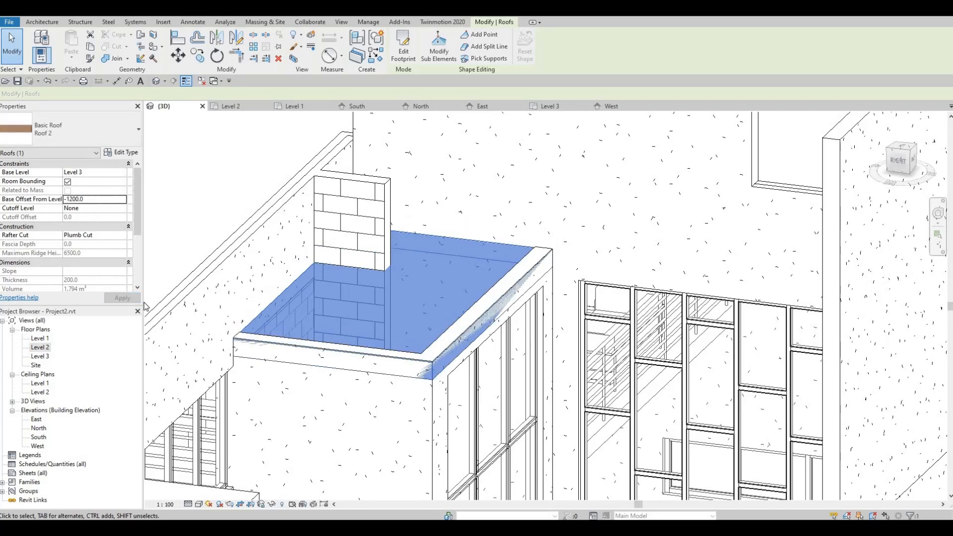
{"action": "key", "text": "Escape"}
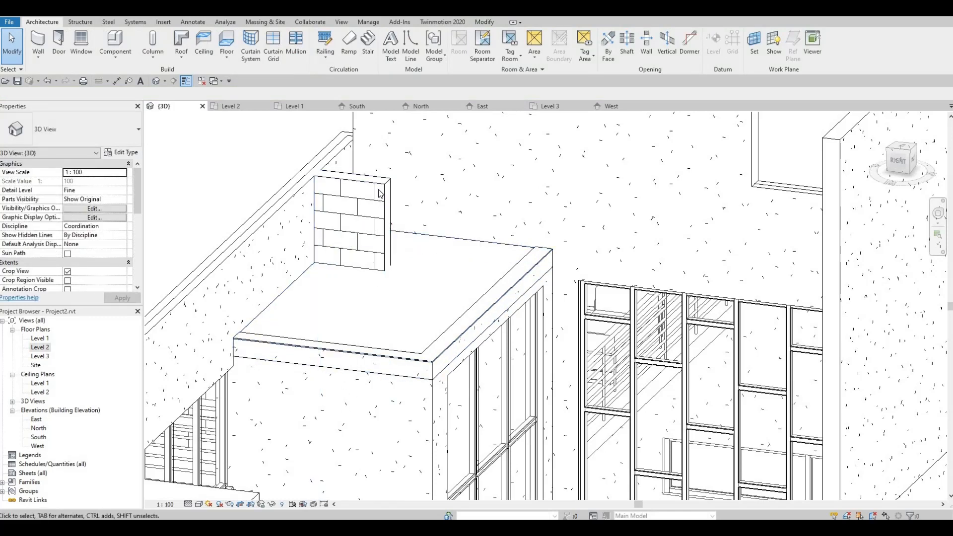
Step: Attach the top of the interior wall protruding through the stair tower roof to that roof
{"action": "left_click", "coordinate": [398, 186]}
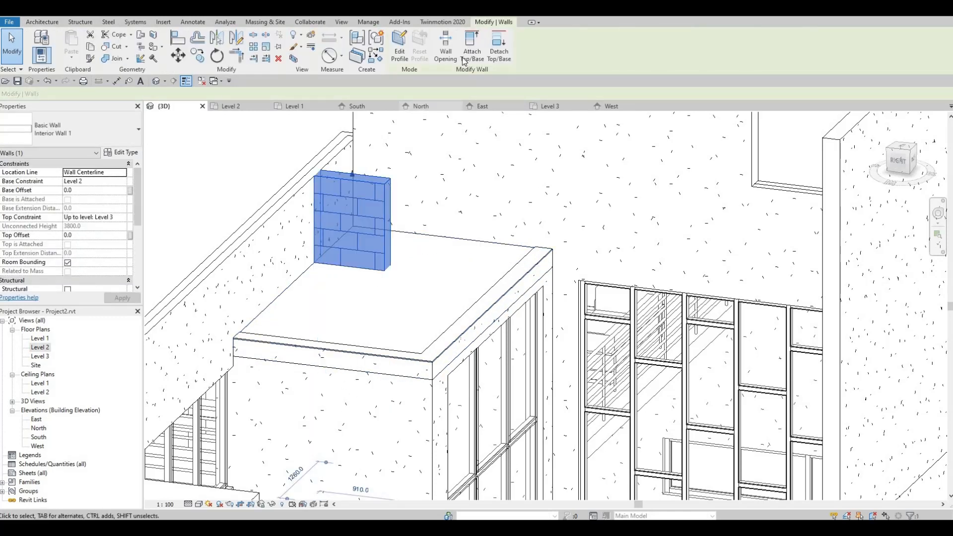
{"action": "left_click", "coordinate": [442, 360]}
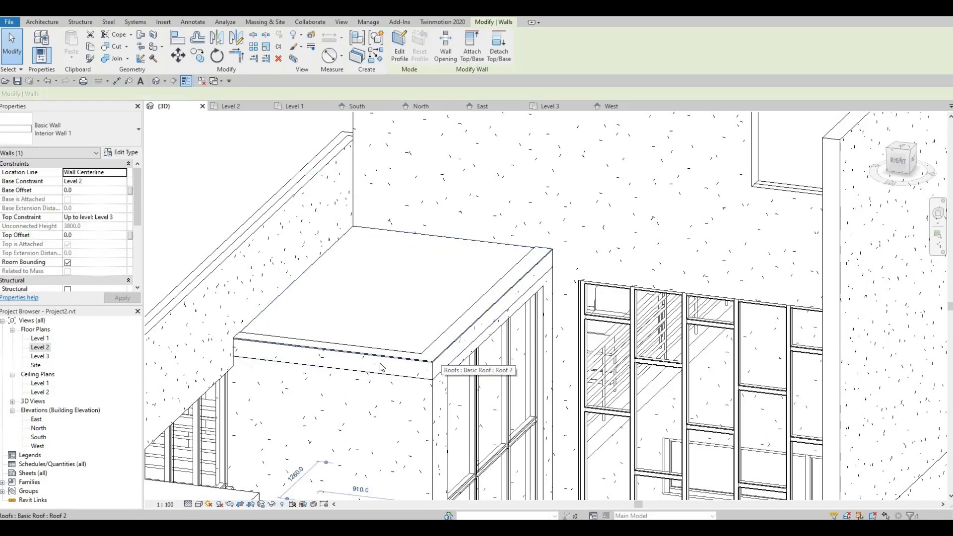
{"action": "key", "text": "Escape"}
{"action": "middle_click_drag", "start_coordinate": [418, 361], "coordinate": [416, 343]}
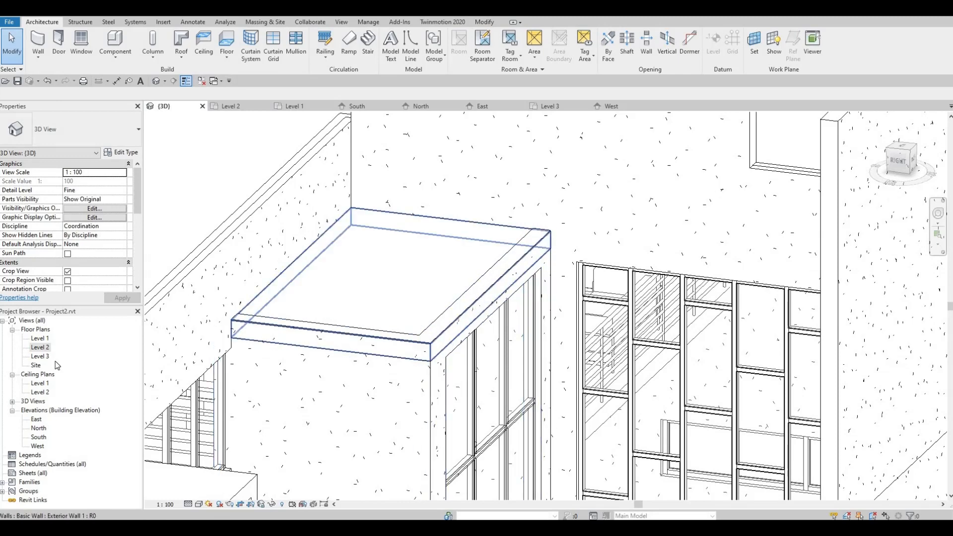
Step: Edit the stair tower roof's footprint in the Level 2 plan, moving the edge along the glazed front wall inward by 120 mm
{"action": "double_click", "coordinate": [41, 349]}
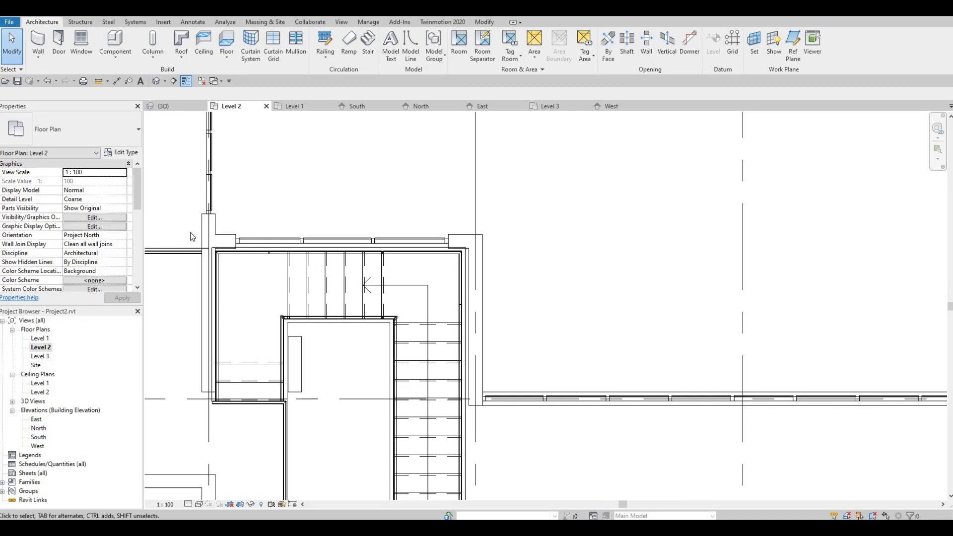
{"action": "left_click", "coordinate": [185, 105]}
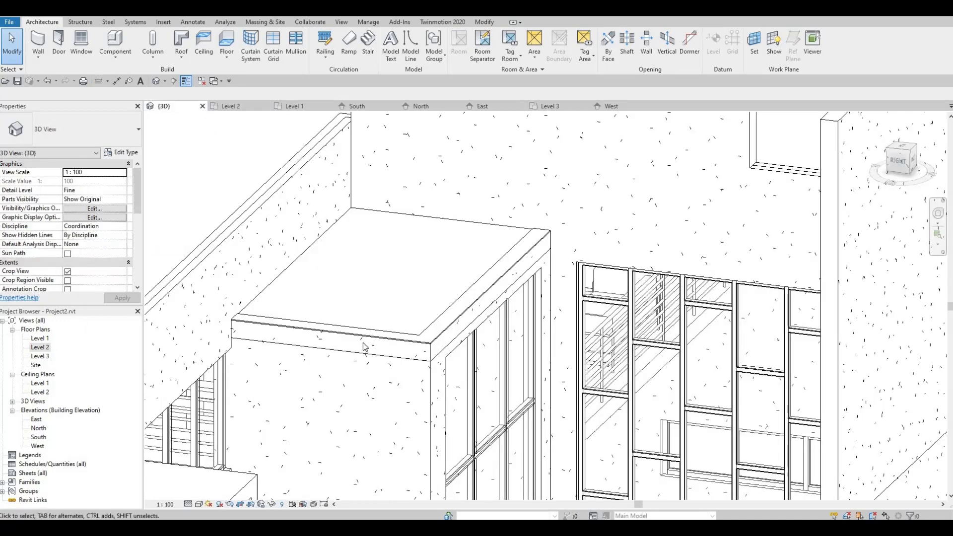
{"action": "left_click", "coordinate": [366, 343]}
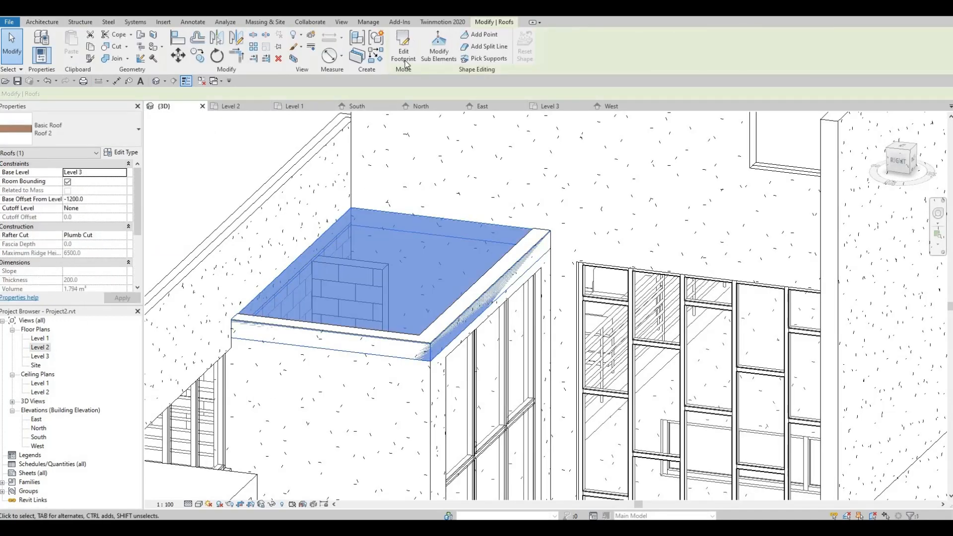
{"action": "left_click", "coordinate": [403, 47]}
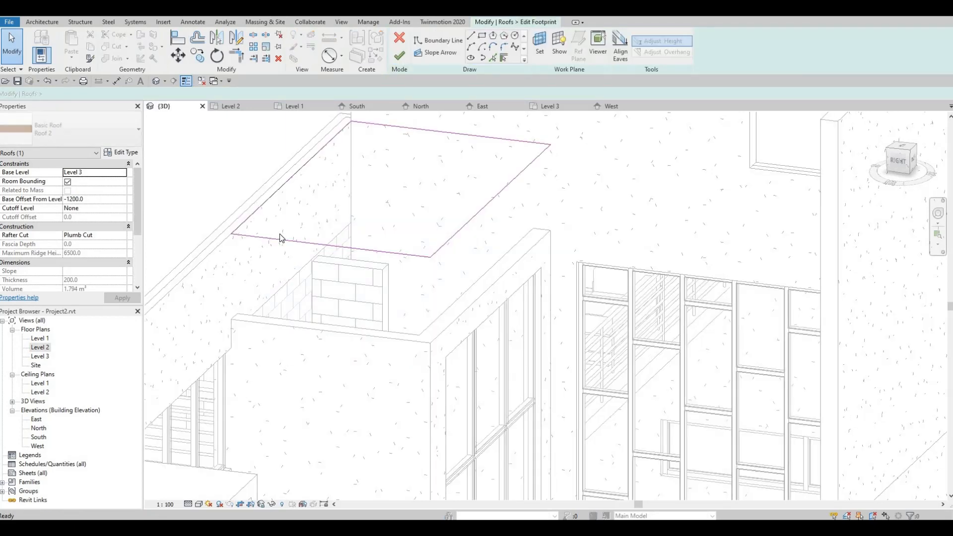
{"action": "double_click", "coordinate": [39, 347]}
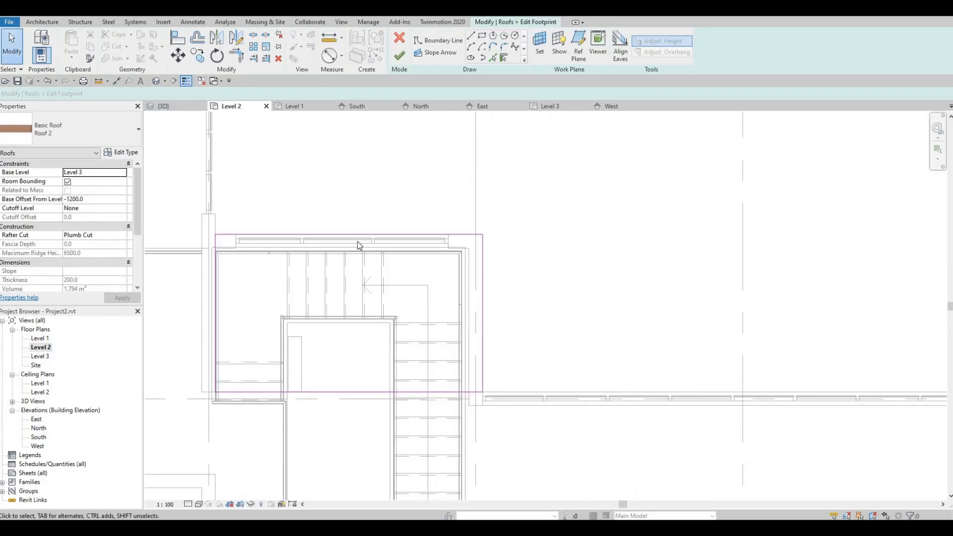
{"action": "left_click", "coordinate": [454, 234]}
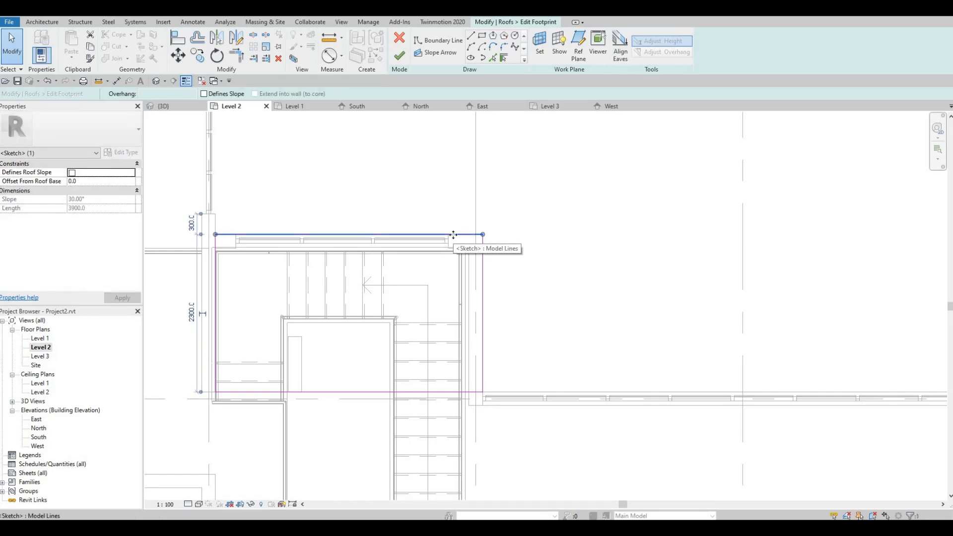
{"action": "key", "text": "Down"}
{"action": "key", "text": "Down"}
{"action": "key", "text": "Down"}
{"action": "key", "text": "Down"}
{"action": "key", "text": "Down"}
{"action": "key", "text": "Down"}
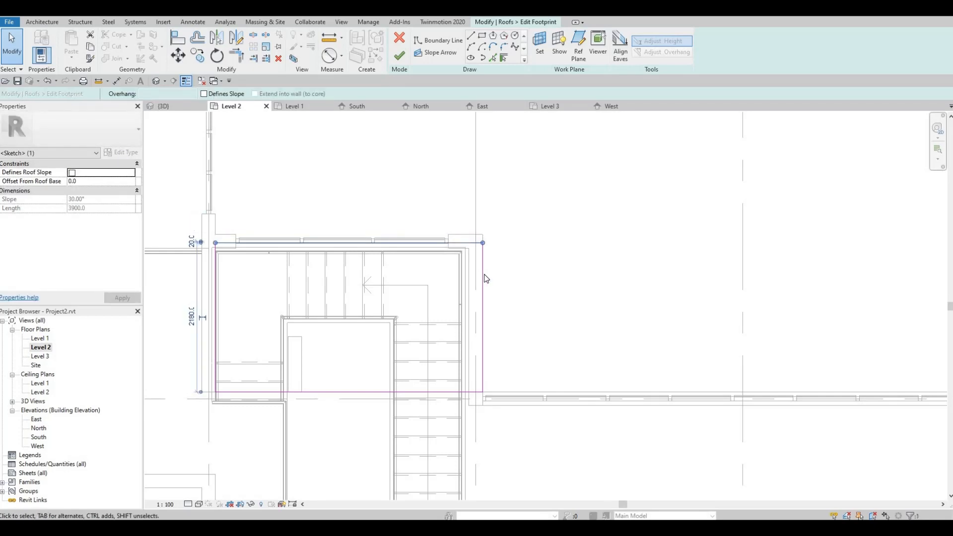
Step: Move the roof footprint's outer side edge inward by about 120 mm, finish the footprint and return to the 3D view
{"action": "left_click", "coordinate": [484, 275]}
{"action": "key", "text": "Left"}
{"action": "key", "text": "Left"}
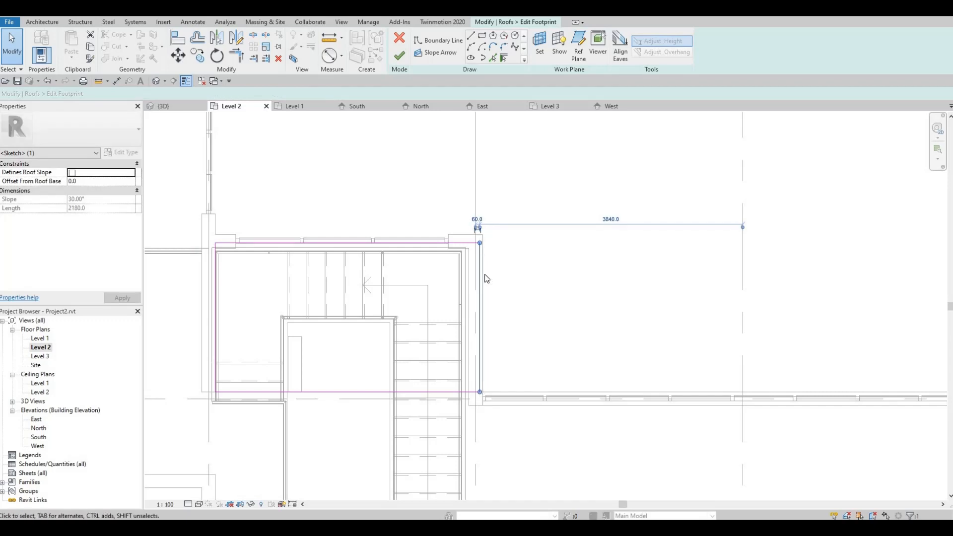
{"action": "key", "text": "Left"}
{"action": "key", "text": "Left"}
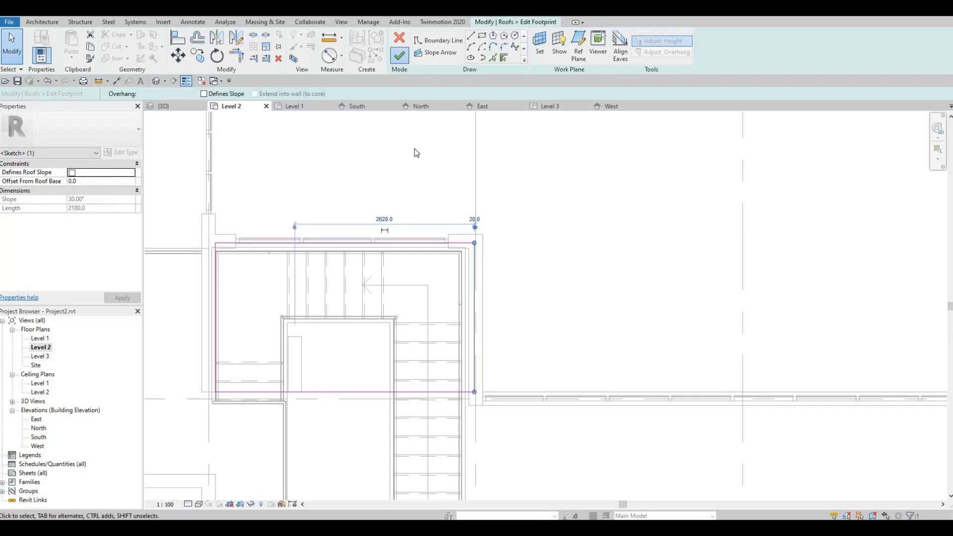
{"action": "left_click", "coordinate": [158, 82]}
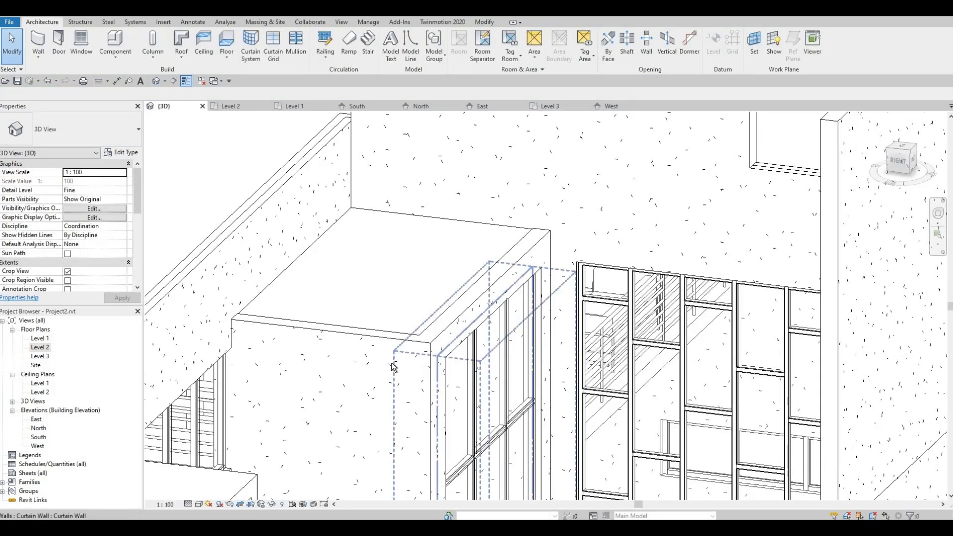
Step: Examine the stair tower's exterior, from its roof edges down to the glazed front and adjoining facades
{"action": "middle_click_drag", "start_coordinate": [394, 364], "coordinate": [372, 263], "text": "shift"}
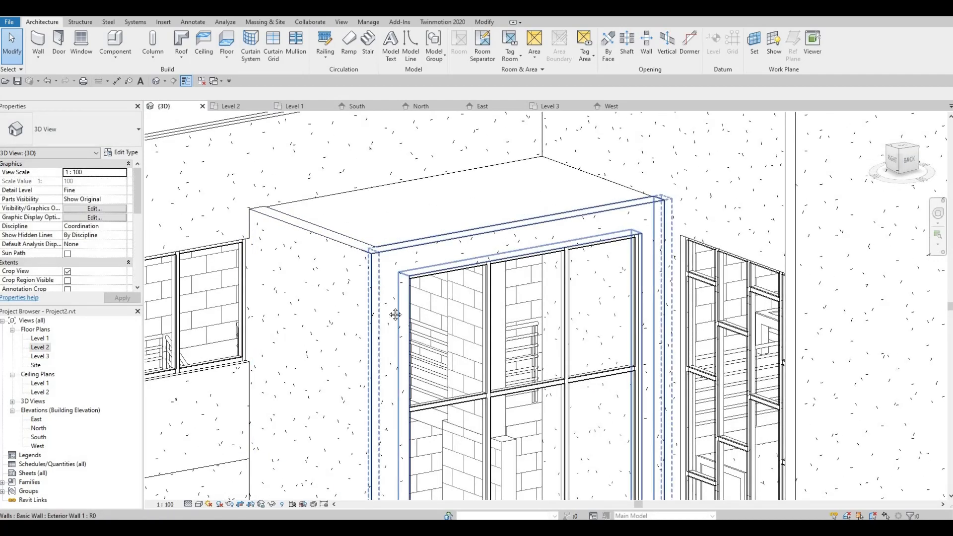
{"action": "middle_click_drag", "start_coordinate": [395, 314], "coordinate": [396, 225]}
{"action": "scroll", "coordinate": [406, 255], "scroll_direction": "down", "scroll_amount": 3}
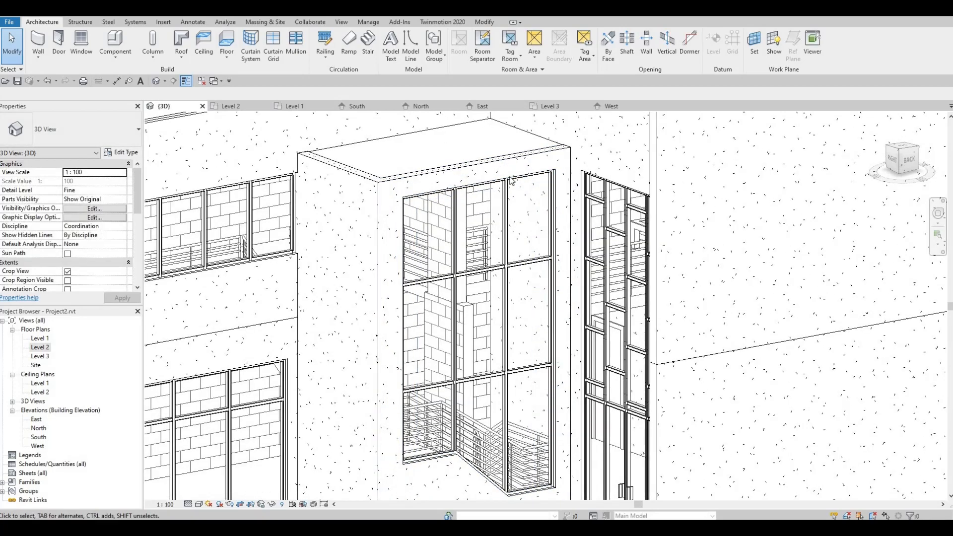
{"action": "middle_click_drag", "start_coordinate": [439, 201], "coordinate": [392, 130]}
{"action": "scroll", "coordinate": [392, 130], "scroll_direction": "down", "scroll_amount": 1}
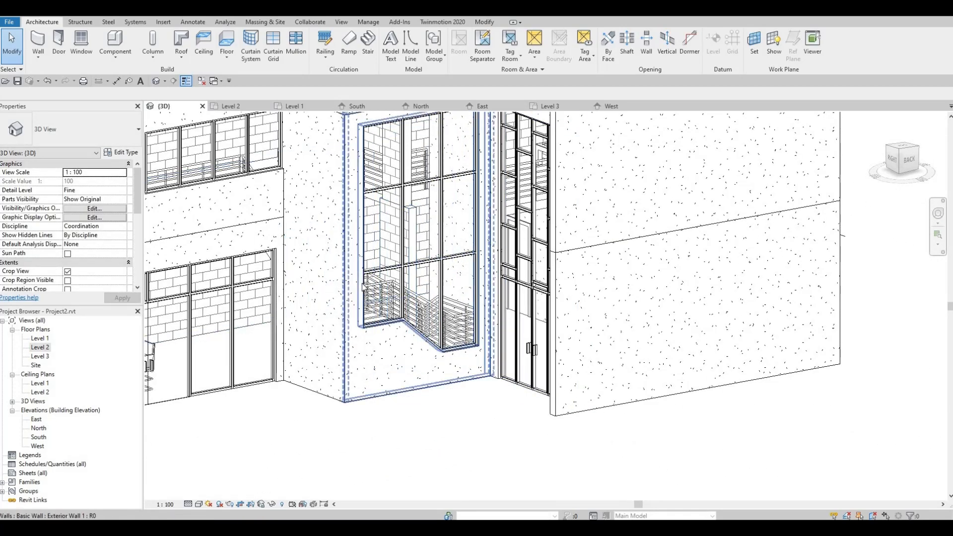
{"action": "middle_click_drag", "start_coordinate": [364, 118], "coordinate": [377, 163]}
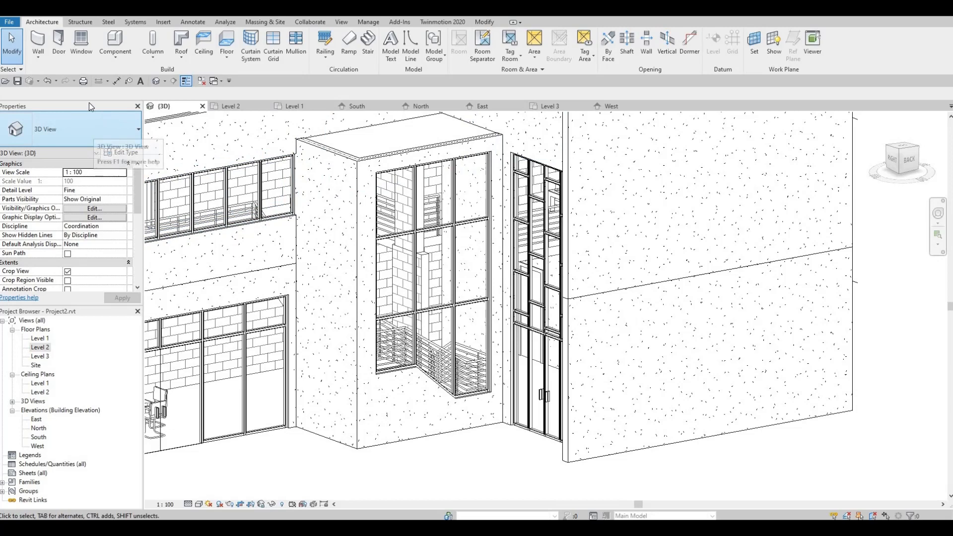
{"action": "scroll", "coordinate": [195, 325], "scroll_direction": "down", "scroll_amount": 1}
{"action": "middle_click_drag", "start_coordinate": [195, 325], "coordinate": [342, 312]}
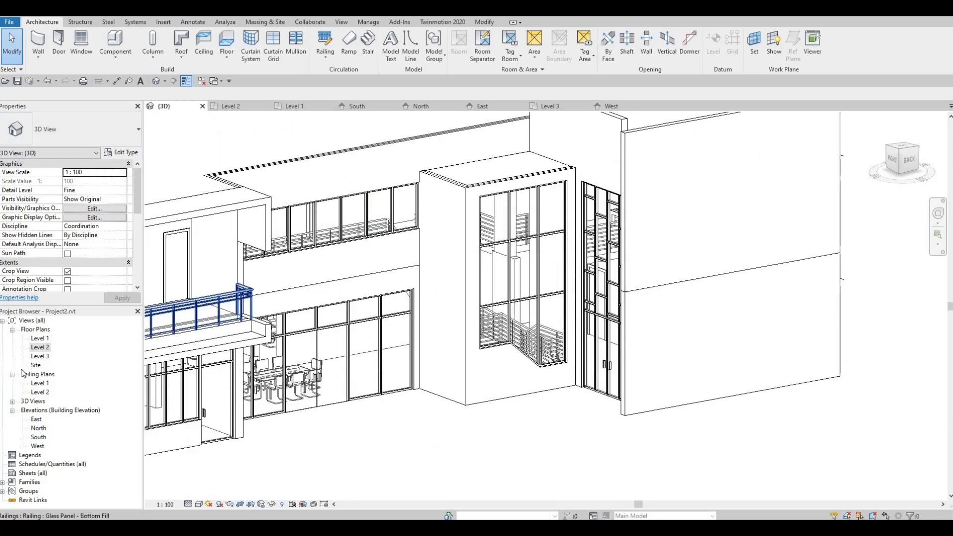
Step: Create an in-place component in the Generic Models category from the North elevation, accepting the default name
{"action": "double_click", "coordinate": [34, 429]}
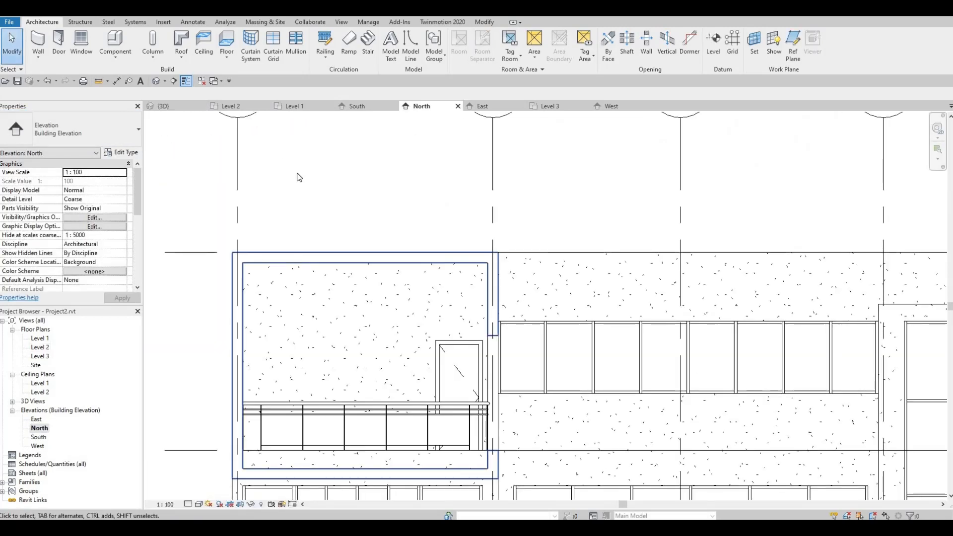
{"action": "scroll", "coordinate": [472, 244], "scroll_direction": "up", "scroll_amount": 4}
{"action": "middle_click_drag", "start_coordinate": [425, 236], "coordinate": [363, 262]}
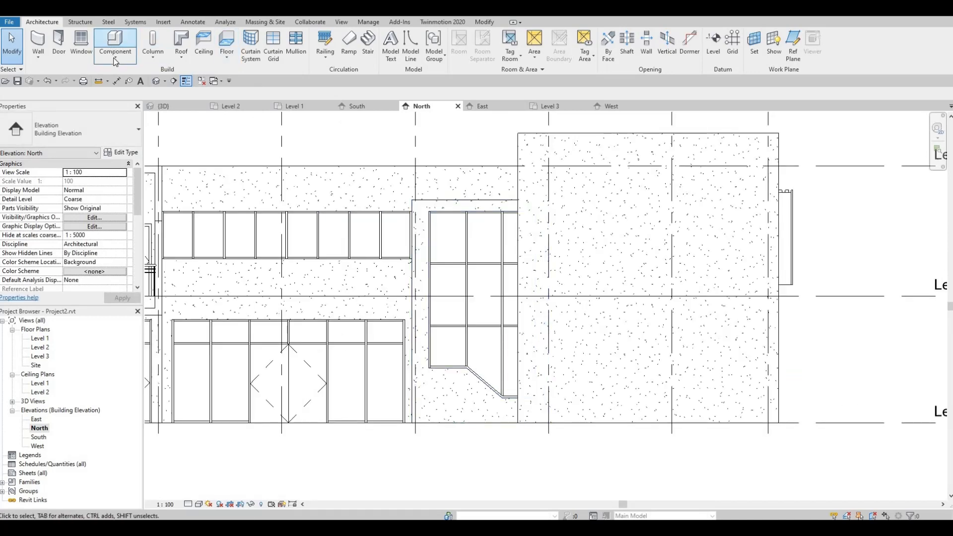
{"action": "left_click", "coordinate": [116, 56]}
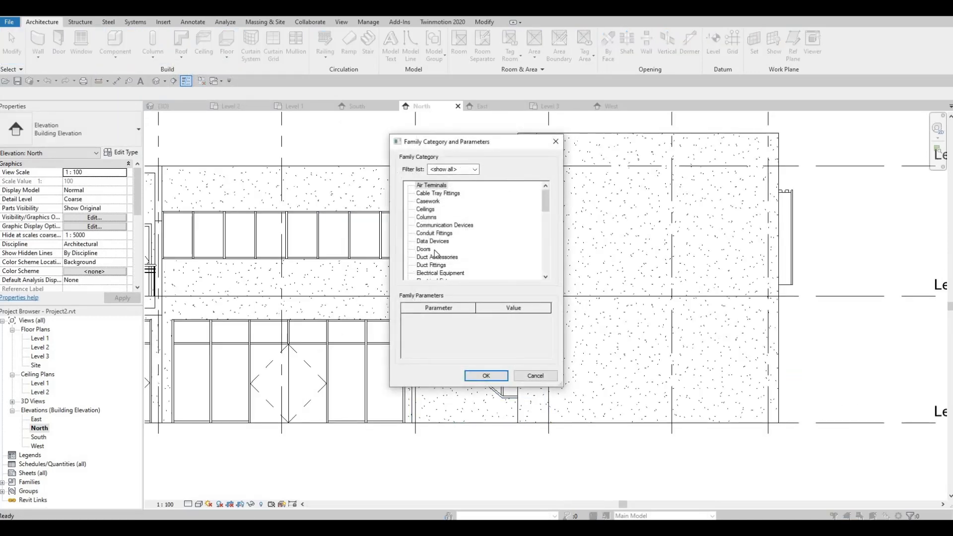
{"action": "scroll", "coordinate": [443, 260], "scroll_direction": "down", "scroll_amount": 3}
{"action": "scroll", "coordinate": [444, 263], "scroll_direction": "down", "scroll_amount": 3}
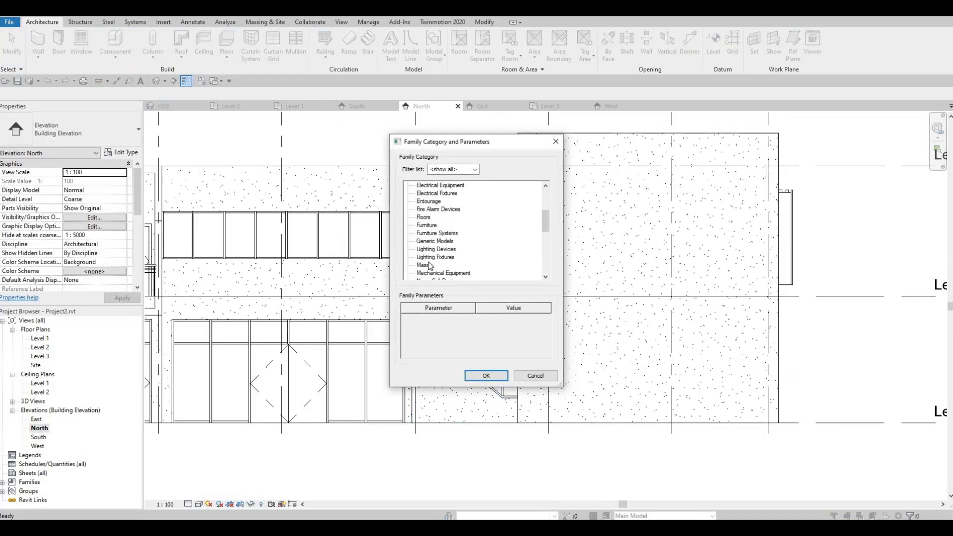
{"action": "scroll", "coordinate": [439, 263], "scroll_direction": "down", "scroll_amount": 1}
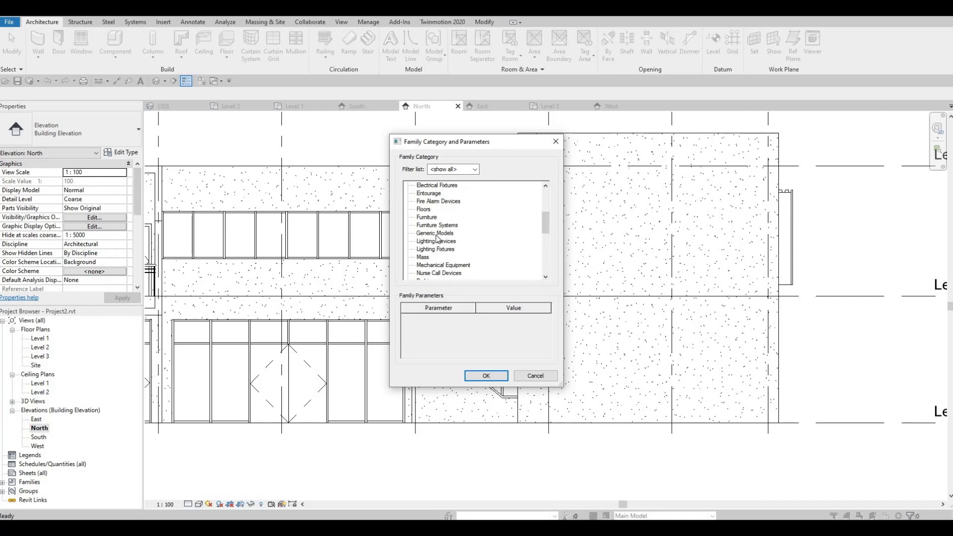
{"action": "left_click", "coordinate": [481, 375]}
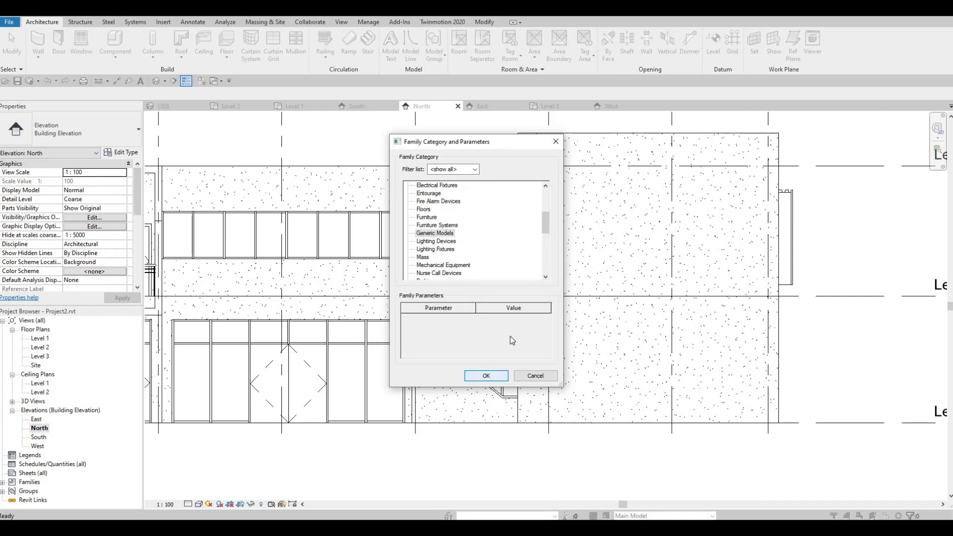
{"action": "left_click", "coordinate": [526, 315]}
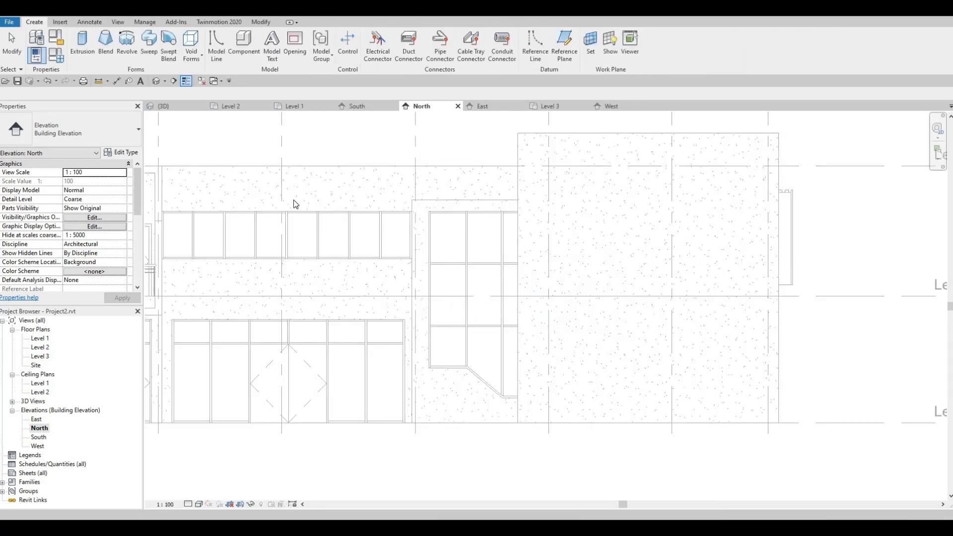
Step: Start a solid extrusion using the stair tower's front wall face as the picked work plane
{"action": "left_click", "coordinate": [80, 45]}
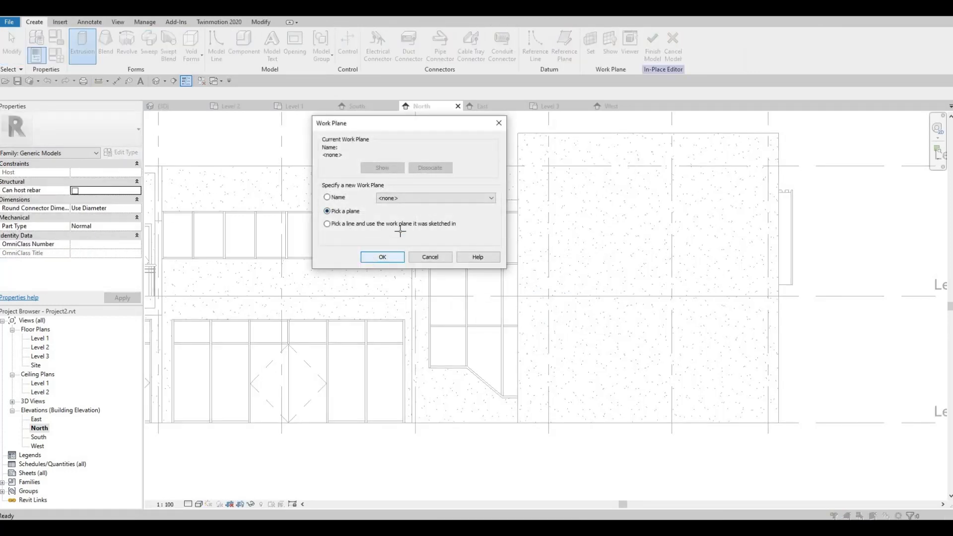
{"action": "key", "text": "Return"}
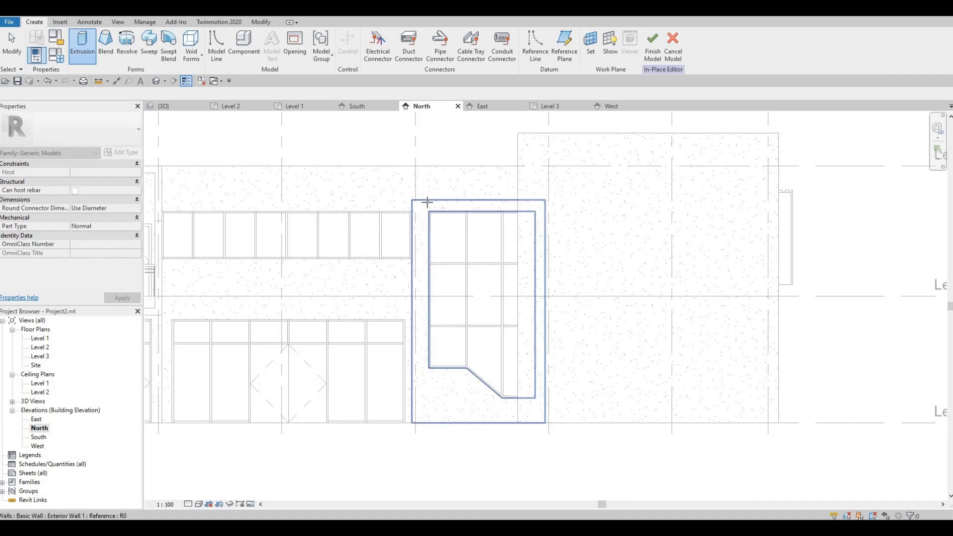
{"action": "left_click", "coordinate": [427, 201]}
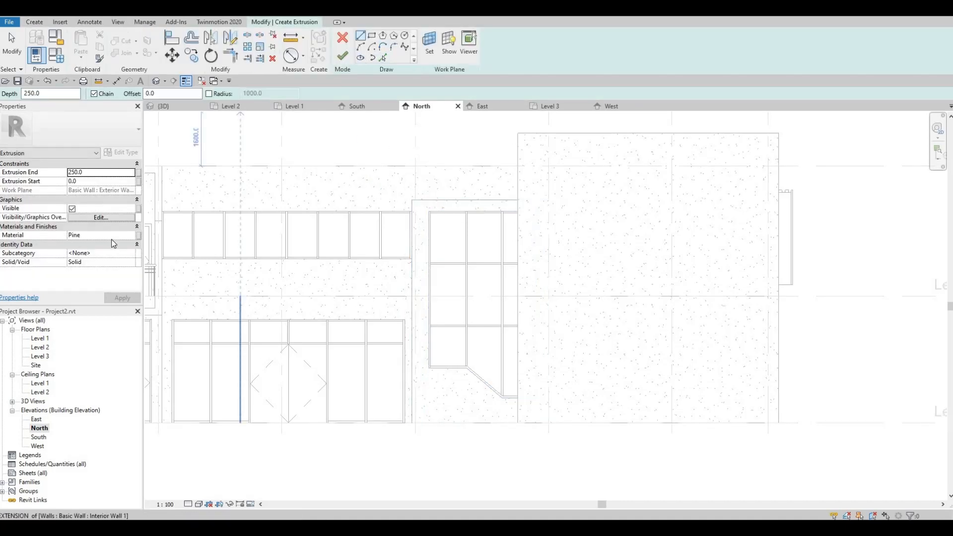
Step: Set the extrusion's material to Aluminum, Anodized Red by adding it from the AEC Materials library
{"action": "left_click", "coordinate": [132, 237]}
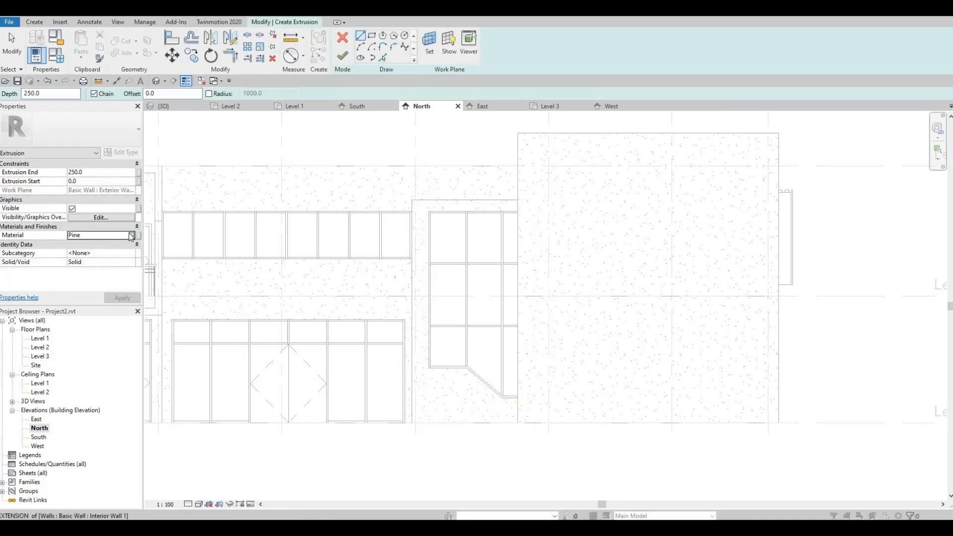
{"action": "left_click", "coordinate": [132, 236]}
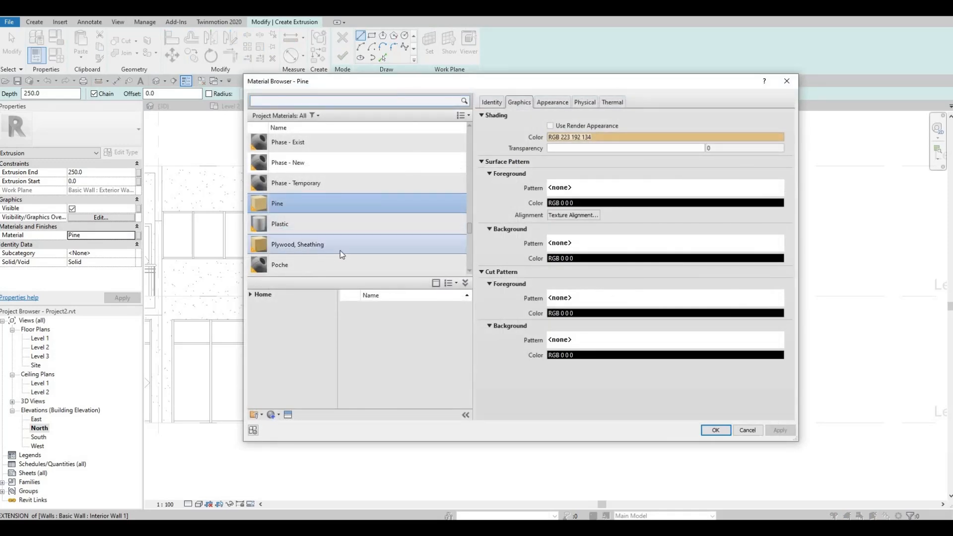
{"action": "scroll", "coordinate": [340, 251], "scroll_direction": "down", "scroll_amount": 10}
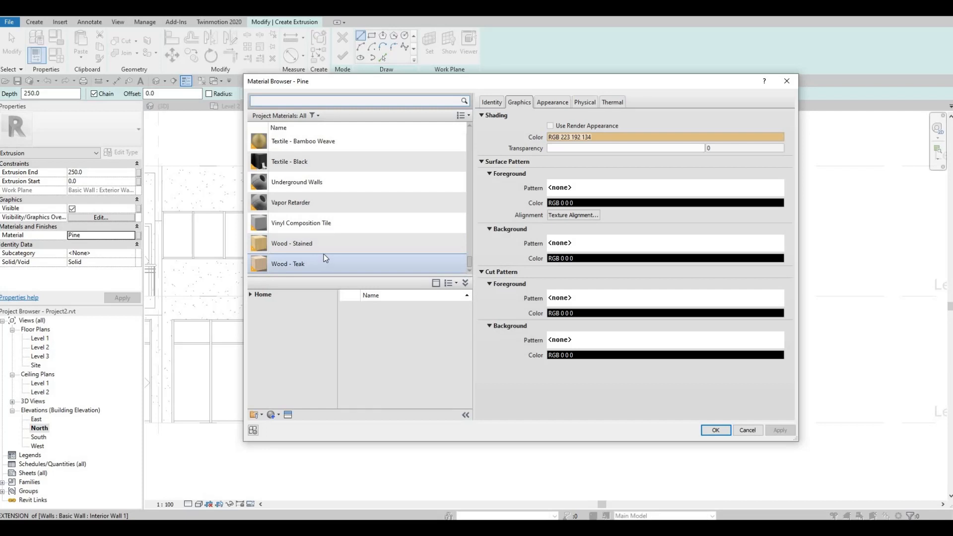
{"action": "scroll", "coordinate": [325, 258], "scroll_direction": "up", "scroll_amount": 1}
{"action": "left_click", "coordinate": [254, 296]}
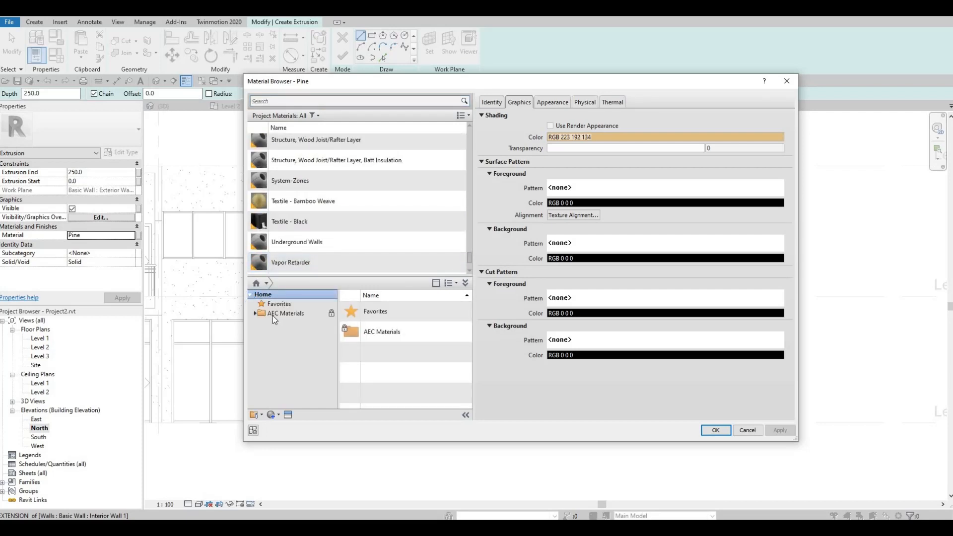
{"action": "left_click", "coordinate": [272, 315]}
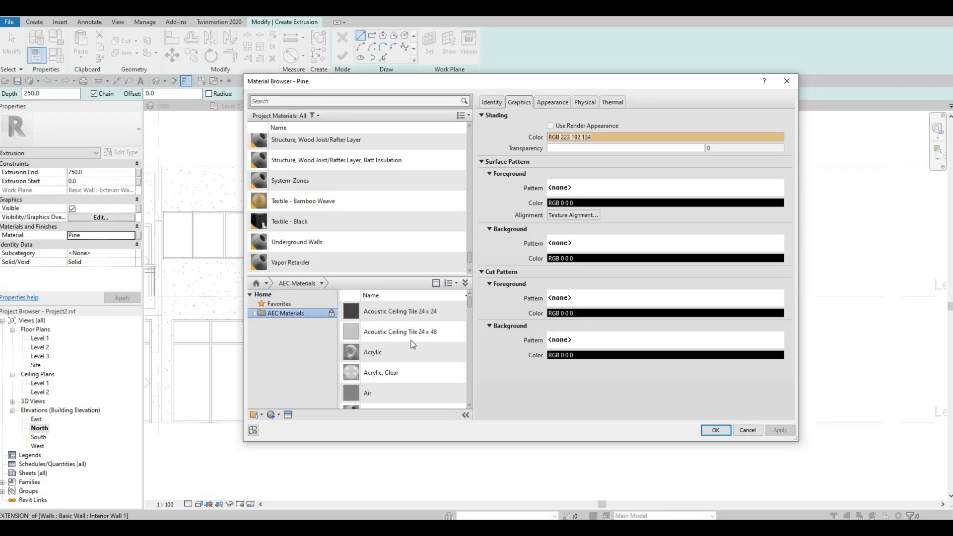
{"action": "scroll", "coordinate": [414, 345], "scroll_direction": "down", "scroll_amount": 4}
{"action": "scroll", "coordinate": [437, 347], "scroll_direction": "up", "scroll_amount": 2}
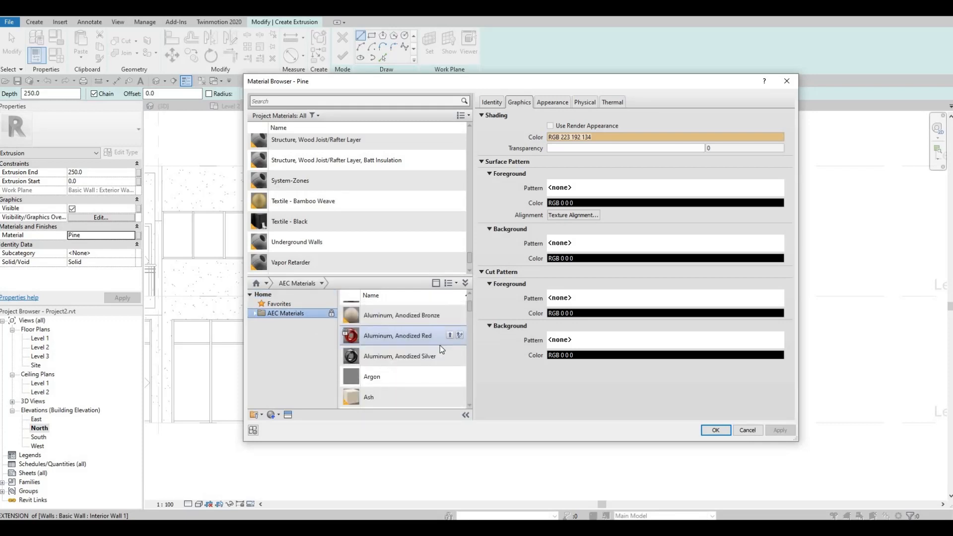
{"action": "left_click", "coordinate": [449, 336]}
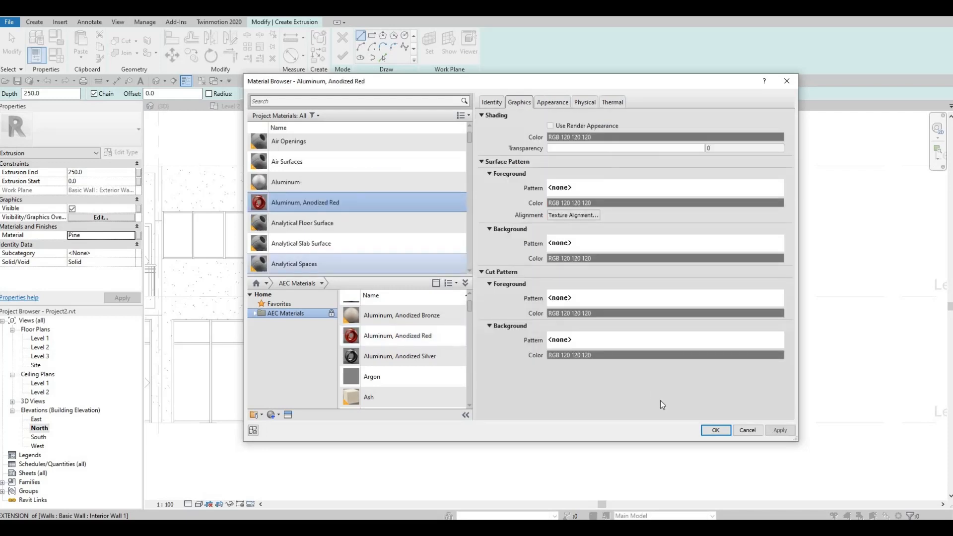
{"action": "left_click", "coordinate": [726, 434]}
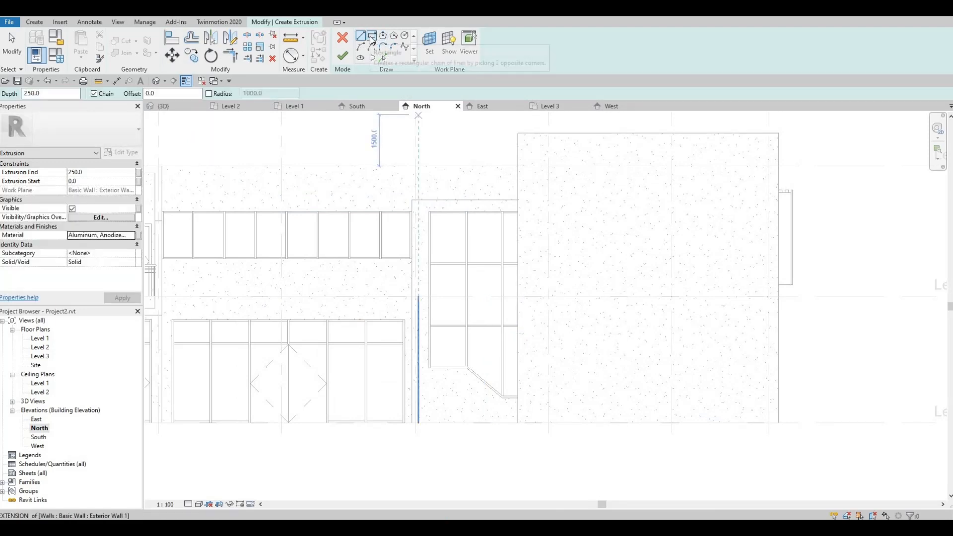
Step: Sketch a vertical rectangle 200 mm wide and about 5081 mm tall down the stair tower's outer edge from its top corner
{"action": "left_click", "coordinate": [373, 40]}
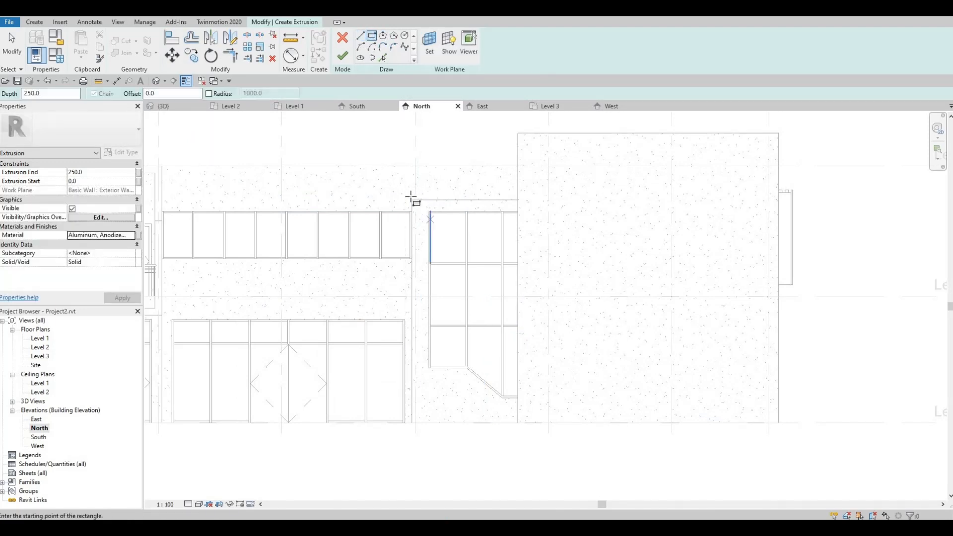
{"action": "left_click", "coordinate": [414, 200]}
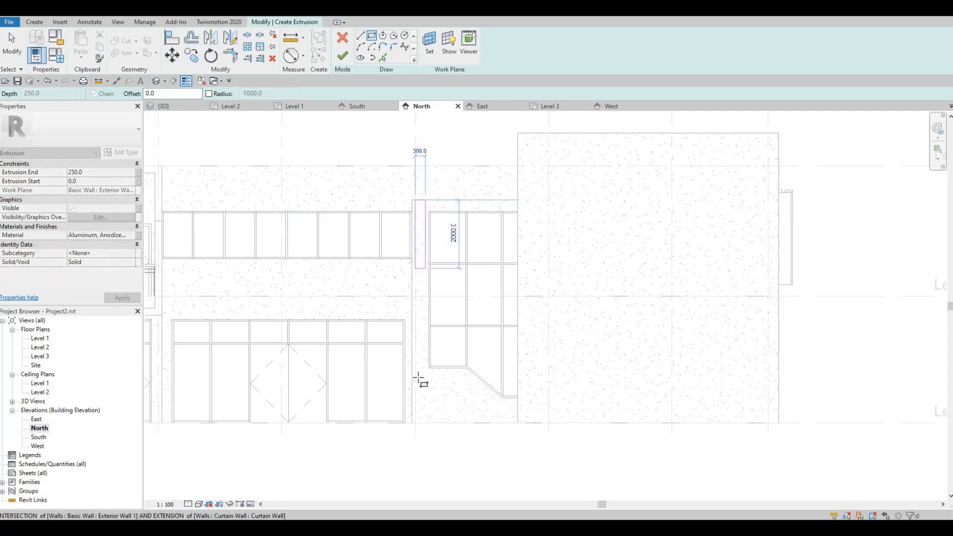
{"action": "key", "text": "Escape"}
{"action": "left_click", "coordinate": [412, 201]}
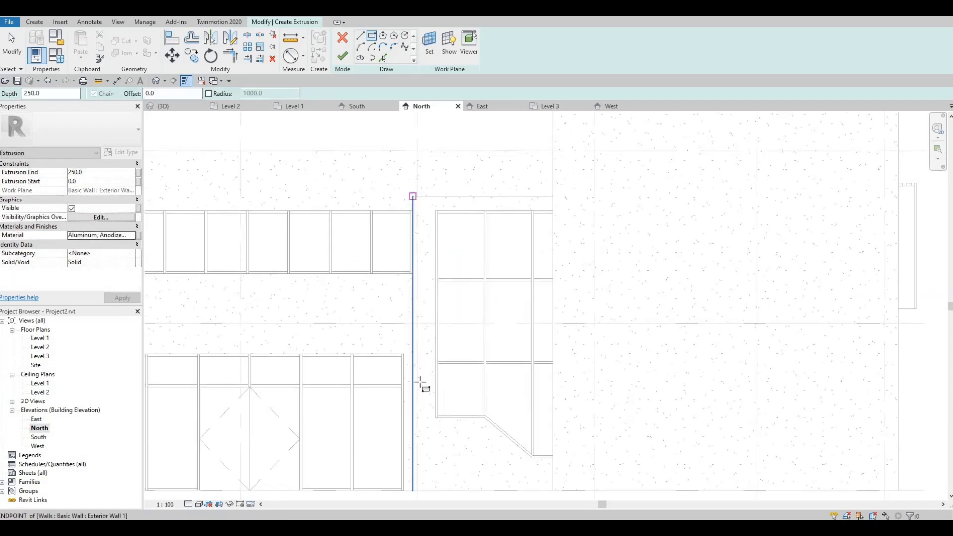
{"action": "middle_click_drag", "start_coordinate": [421, 368], "coordinate": [421, 318]}
{"action": "scroll", "coordinate": [420, 367], "scroll_direction": "up", "scroll_amount": 1}
{"action": "middle_click_drag", "start_coordinate": [421, 370], "coordinate": [420, 337]}
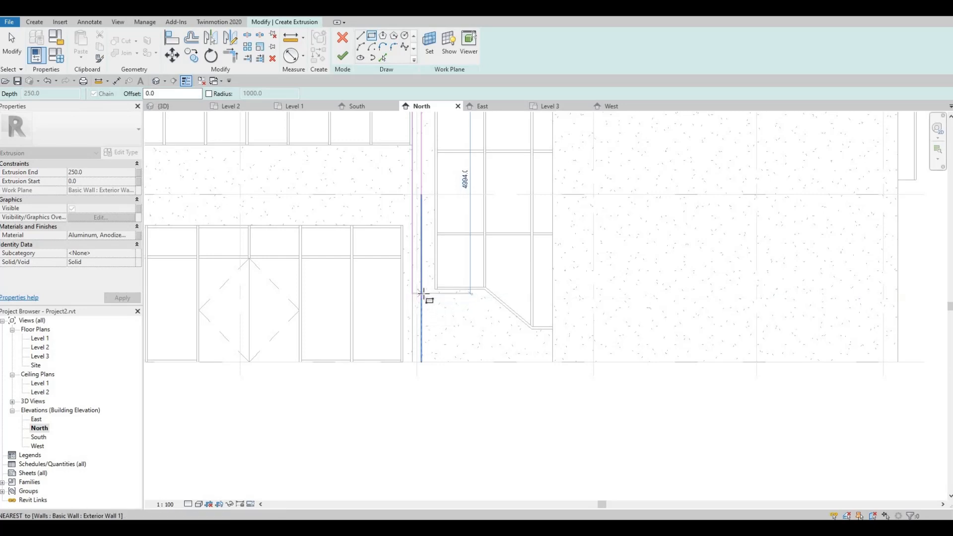
{"action": "left_click", "coordinate": [403, 328]}
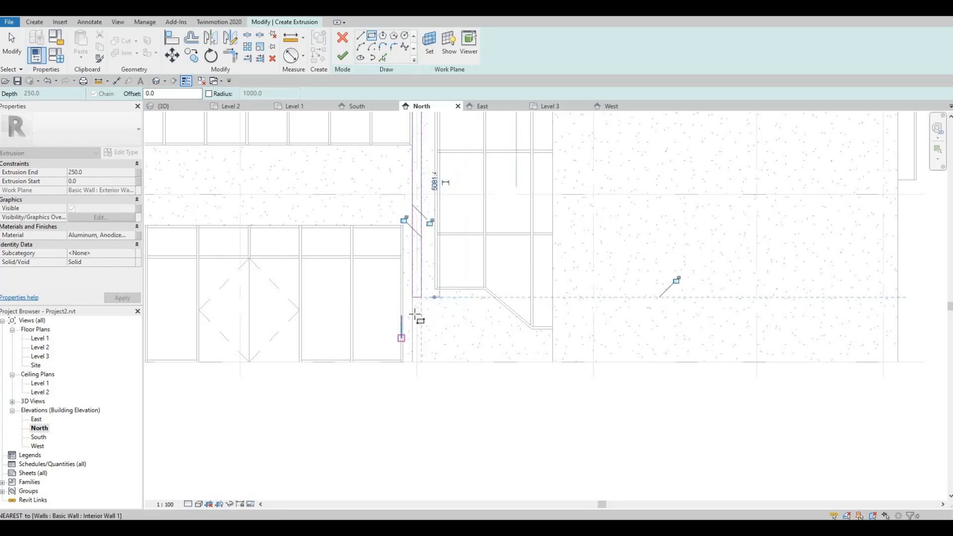
{"action": "middle_click_drag", "start_coordinate": [359, 317], "coordinate": [317, 337]}
{"action": "middle_click_drag", "start_coordinate": [441, 280], "coordinate": [322, 307]}
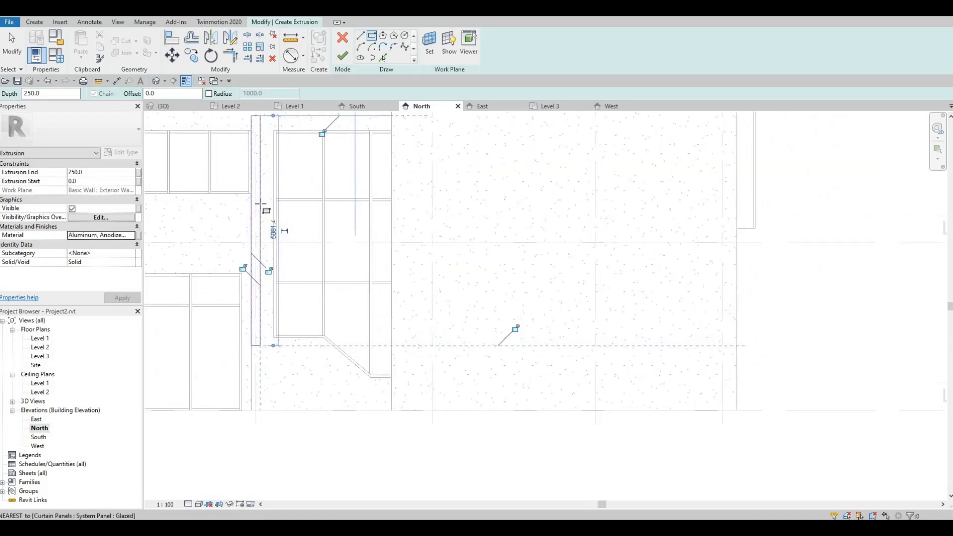
{"action": "middle_click_drag", "start_coordinate": [287, 114], "coordinate": [308, 182]}
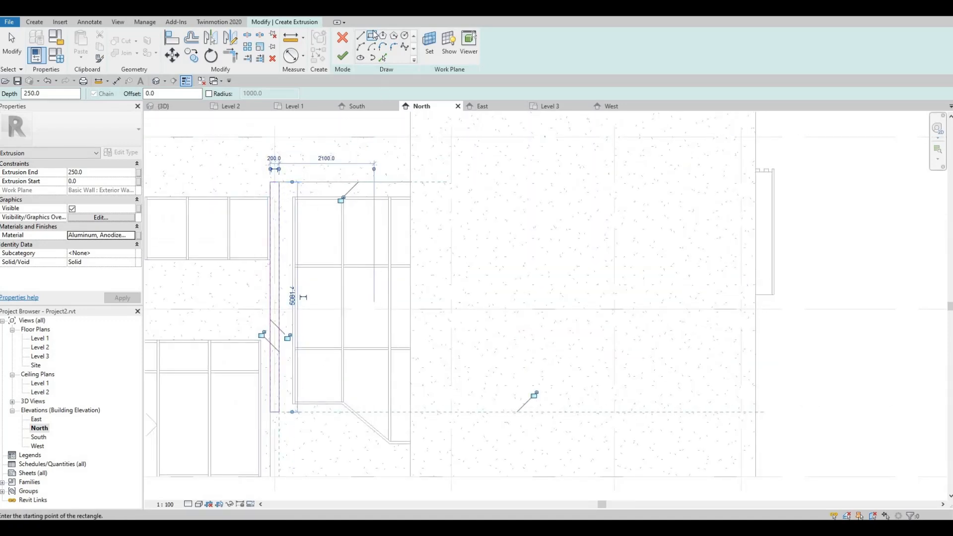
Step: Sketch a horizontal rectangle about 2900 by 180 mm along the tower's top edge, from the vertical strip to the projecting wall
{"action": "scroll", "coordinate": [280, 182], "scroll_direction": "up", "scroll_amount": 1}
{"action": "left_click", "coordinate": [279, 181]}
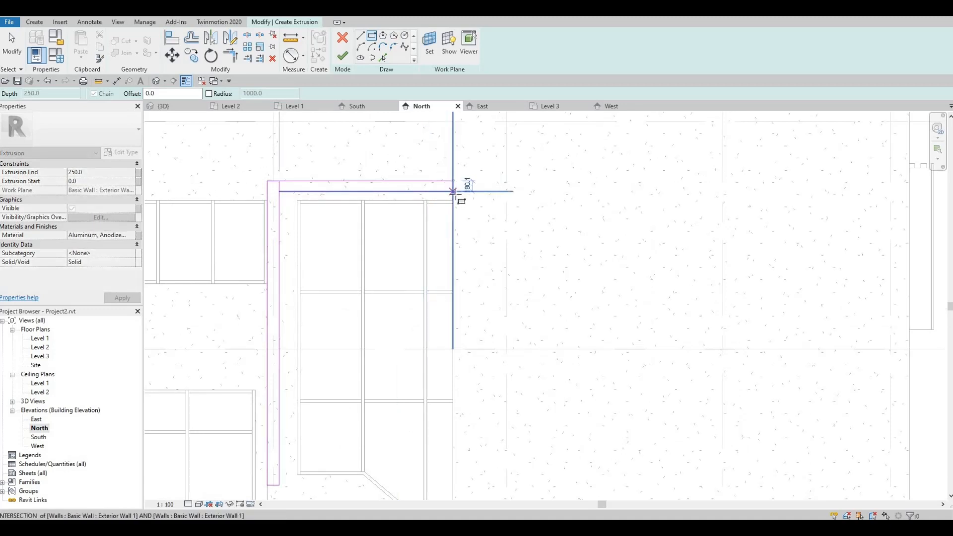
{"action": "left_click", "coordinate": [453, 191]}
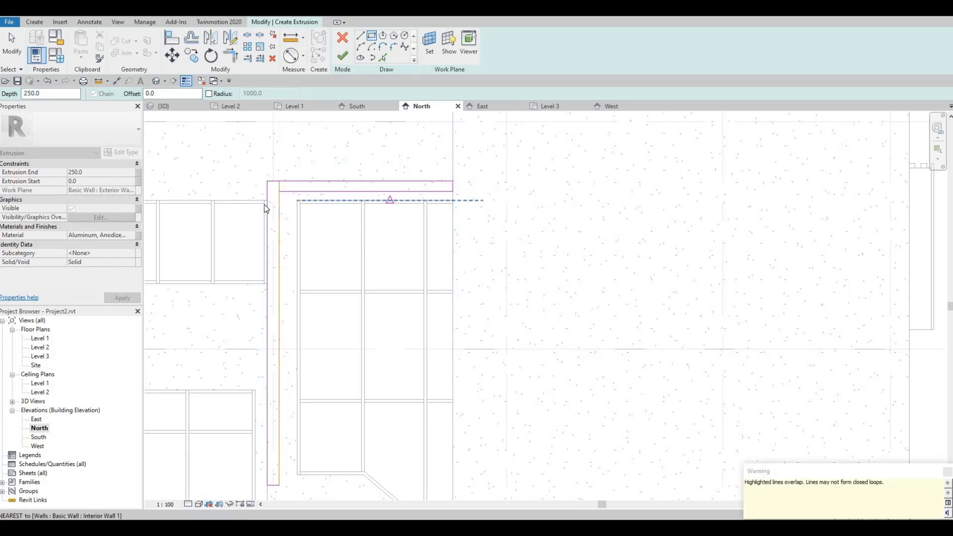
{"action": "key", "text": "Escape"}
{"action": "key", "text": "Escape"}
Step: Set the horizontal rectangle's thickness to 200 mm by repositioning its lower edge
{"action": "scroll", "coordinate": [281, 186], "scroll_direction": "up", "scroll_amount": 3}
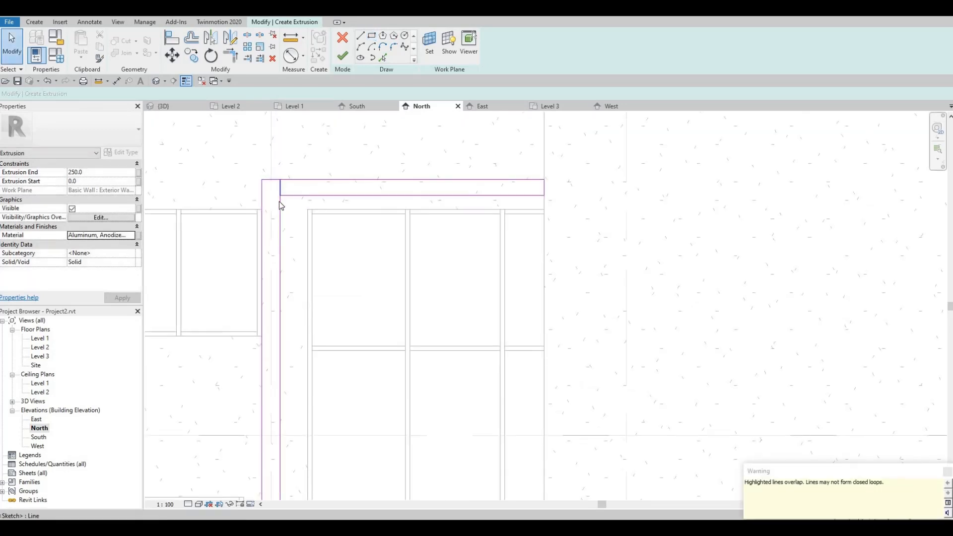
{"action": "left_click", "coordinate": [279, 246]}
{"action": "left_click", "coordinate": [338, 195]}
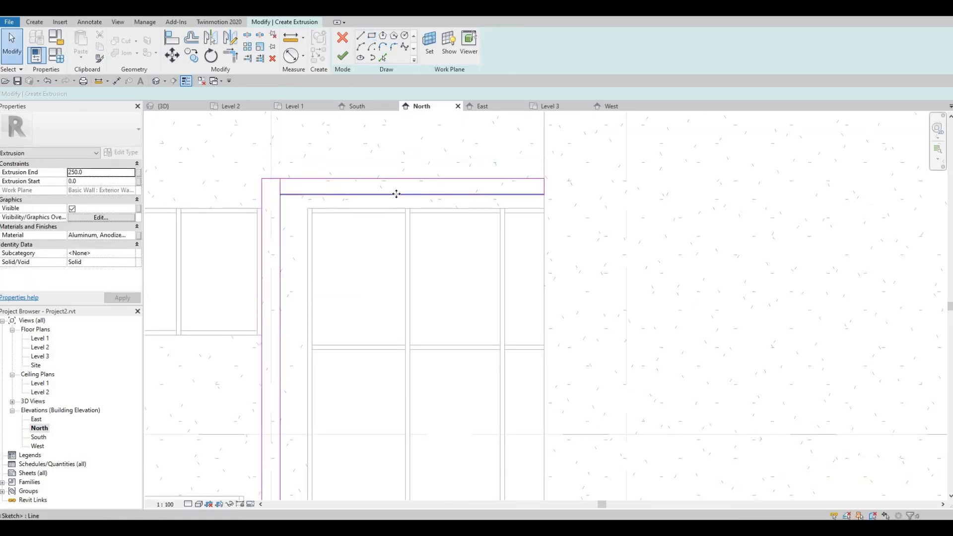
{"action": "left_click", "coordinate": [395, 194]}
{"action": "left_click", "coordinate": [556, 187]}
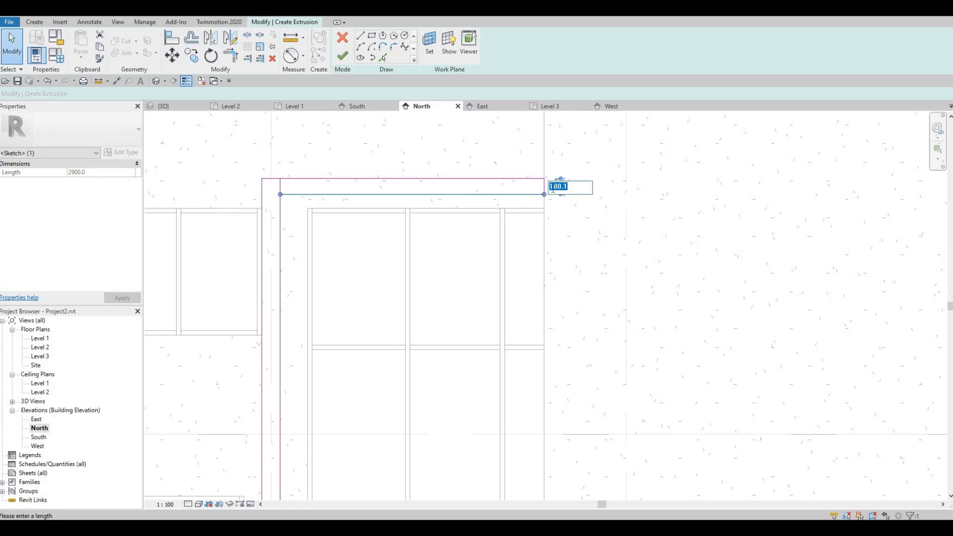
{"action": "key", "text": "Return"}
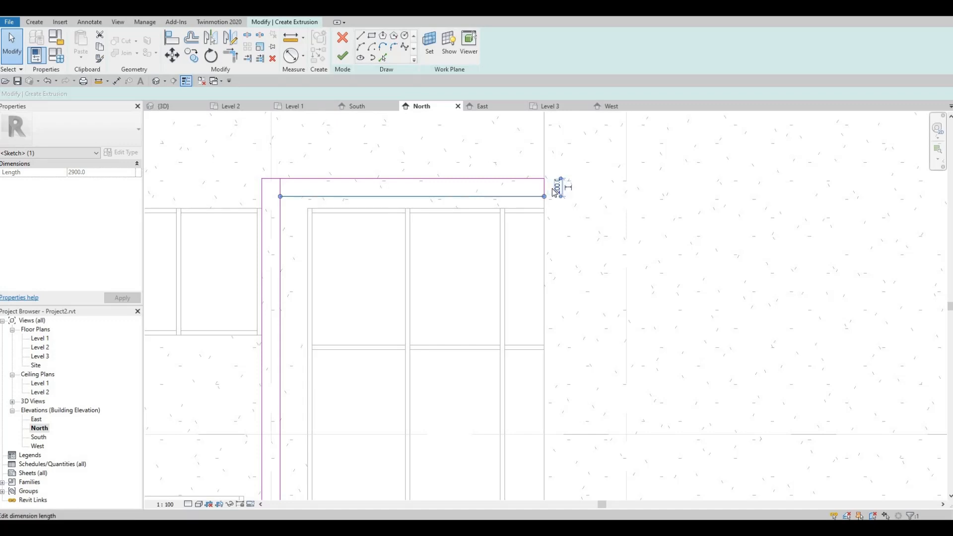
{"action": "left_click", "coordinate": [370, 204]}
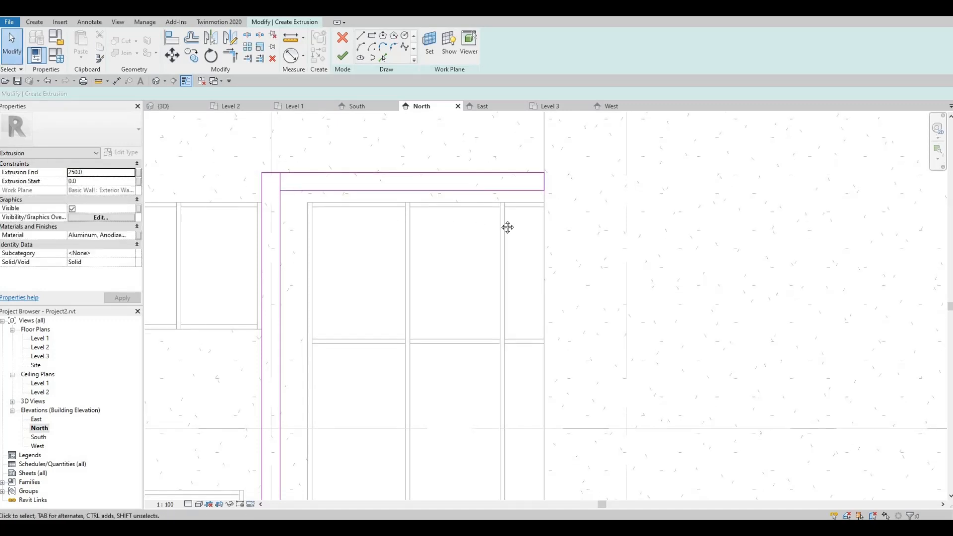
Step: Delete the short shared edge between the two rectangles and the short top edge of the vertical strip
{"action": "scroll", "coordinate": [506, 228], "scroll_direction": "down", "scroll_amount": 5}
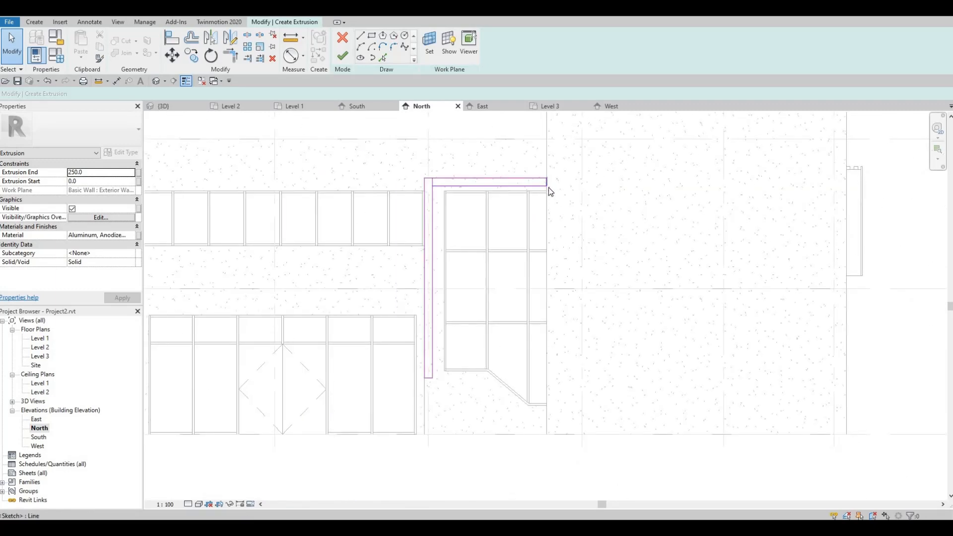
{"action": "middle_click_drag", "start_coordinate": [552, 162], "coordinate": [538, 206]}
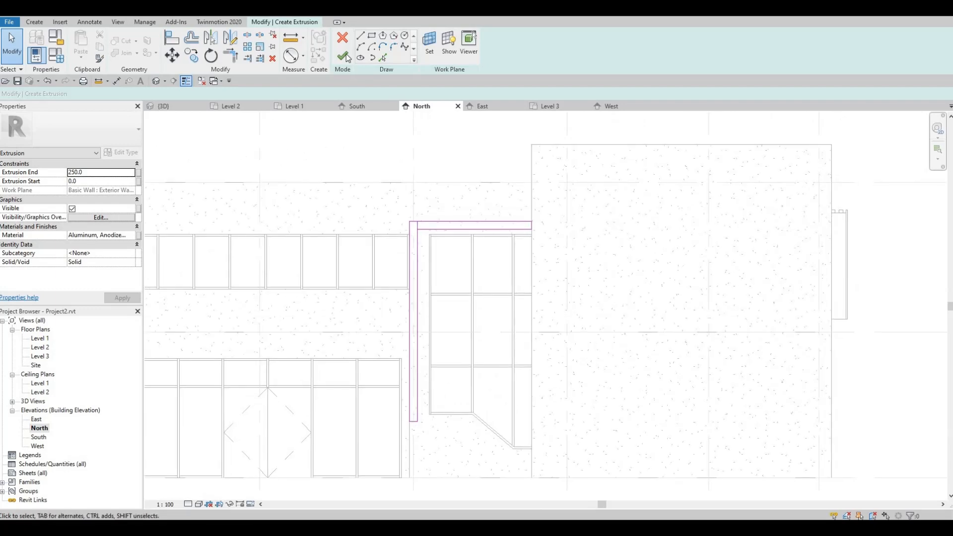
{"action": "scroll", "coordinate": [426, 245], "scroll_direction": "up", "scroll_amount": 1}
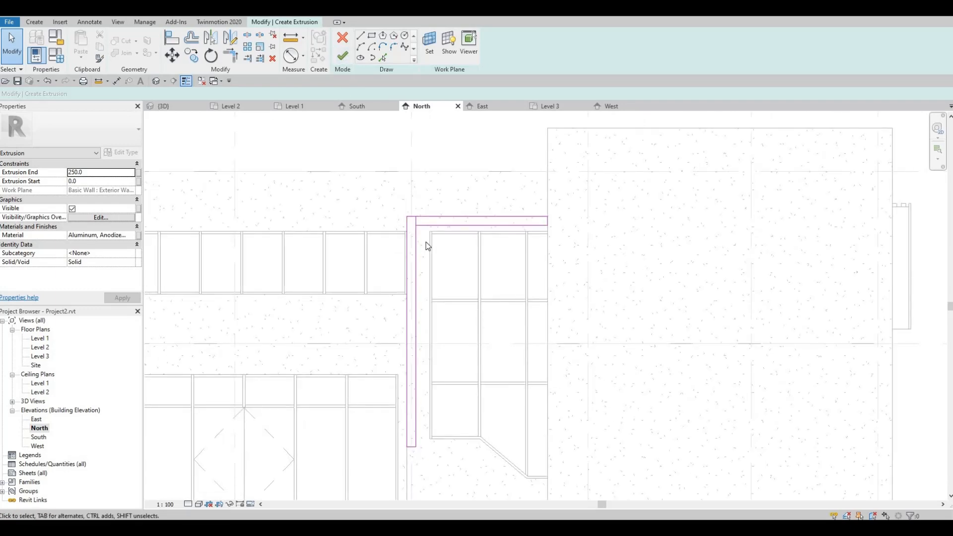
{"action": "key", "text": "t"}
{"action": "key", "text": "r"}
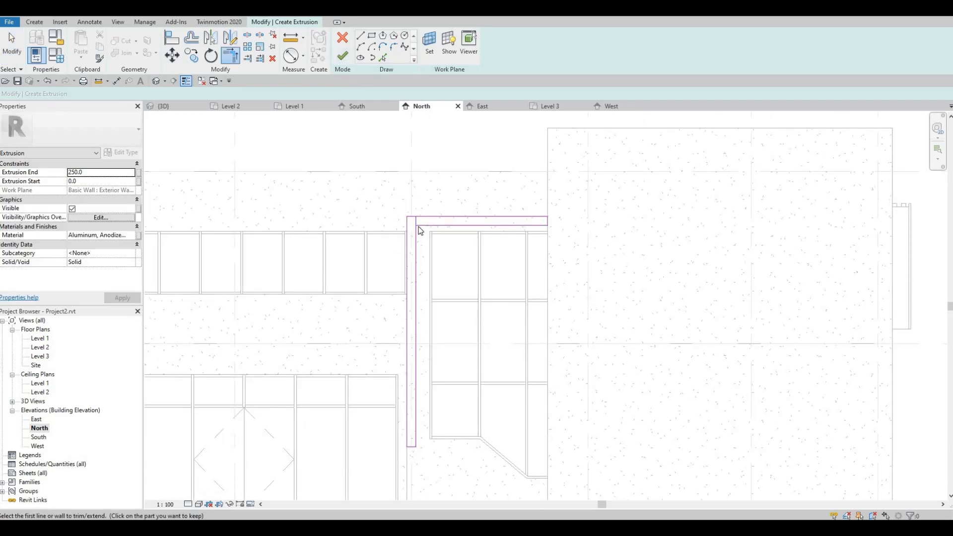
{"action": "key", "text": "Escape"}
{"action": "left_click", "coordinate": [416, 220]}
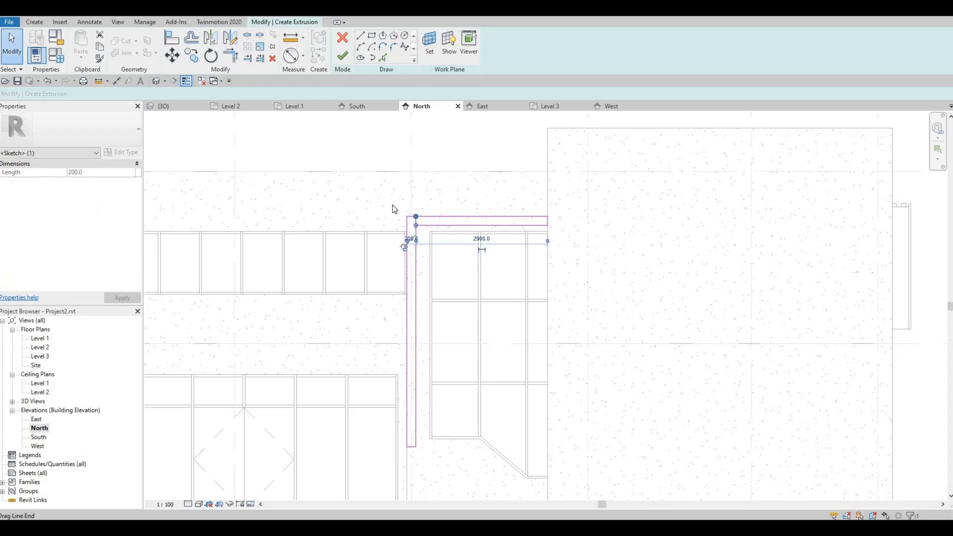
{"action": "left_click", "coordinate": [394, 209]}
{"action": "left_click_drag", "start_coordinate": [427, 237], "coordinate": [427, 237]}
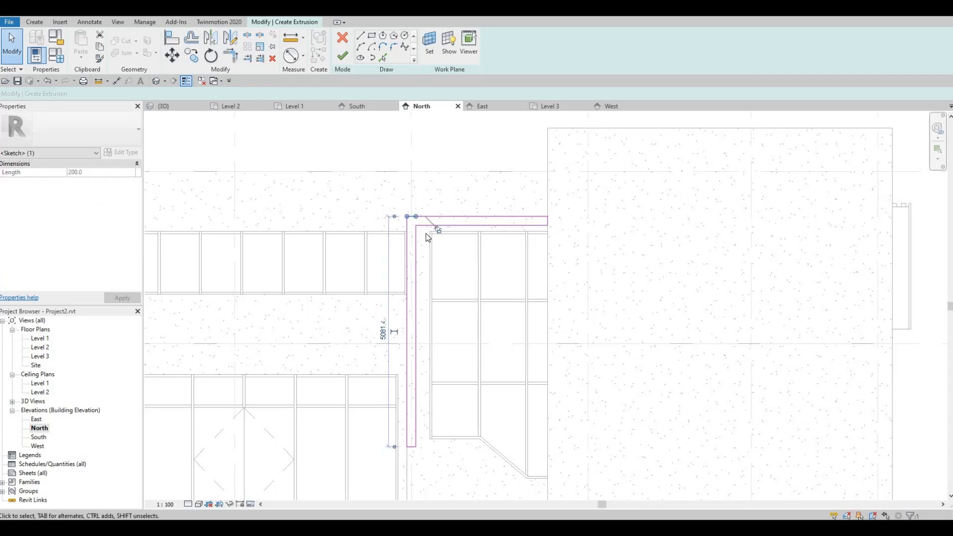
{"action": "key", "text": "Delete"}
Step: Trim the sketch's upper horizontal line and outer vertical line to a corner, closing the L-shaped outline
{"action": "scroll", "coordinate": [421, 225], "scroll_direction": "up", "scroll_amount": 1}
{"action": "key", "text": "t"}
{"action": "key", "text": "r"}
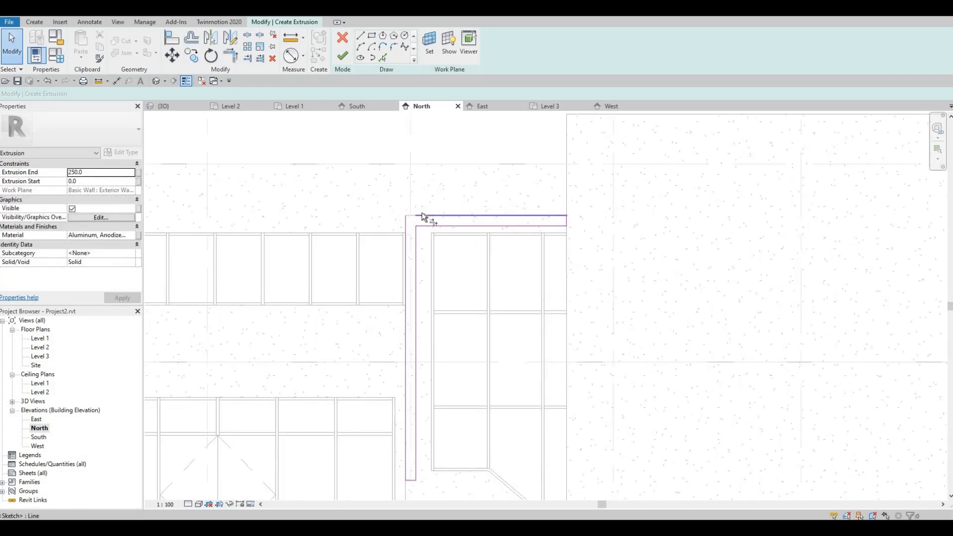
{"action": "left_click", "coordinate": [421, 217]}
{"action": "left_click", "coordinate": [405, 226]}
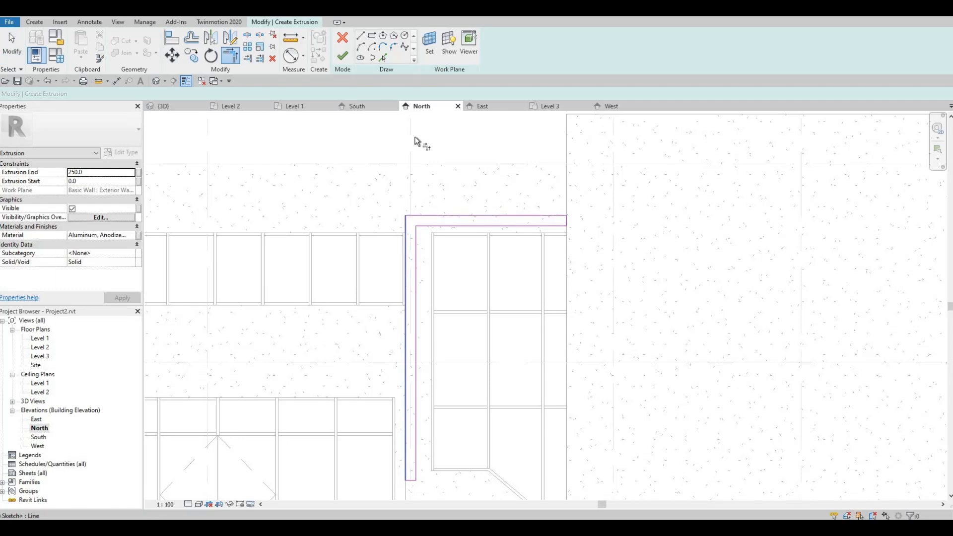
Step: Finish the L-shaped extrusion sketch with its 250 mm depth and complete the in-place model
{"action": "left_click", "coordinate": [343, 55]}
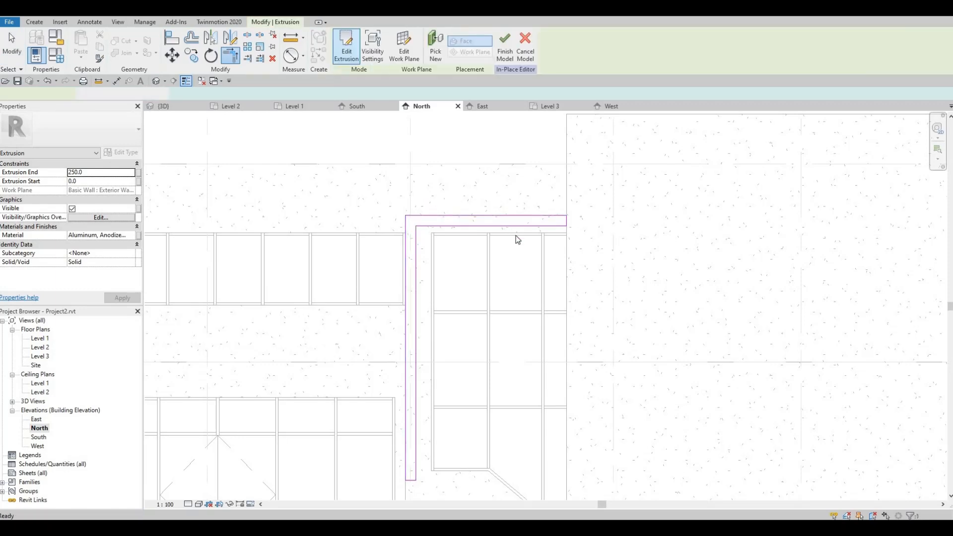
{"action": "scroll", "coordinate": [482, 198], "scroll_direction": "down", "scroll_amount": 1}
{"action": "left_click", "coordinate": [351, 58]}
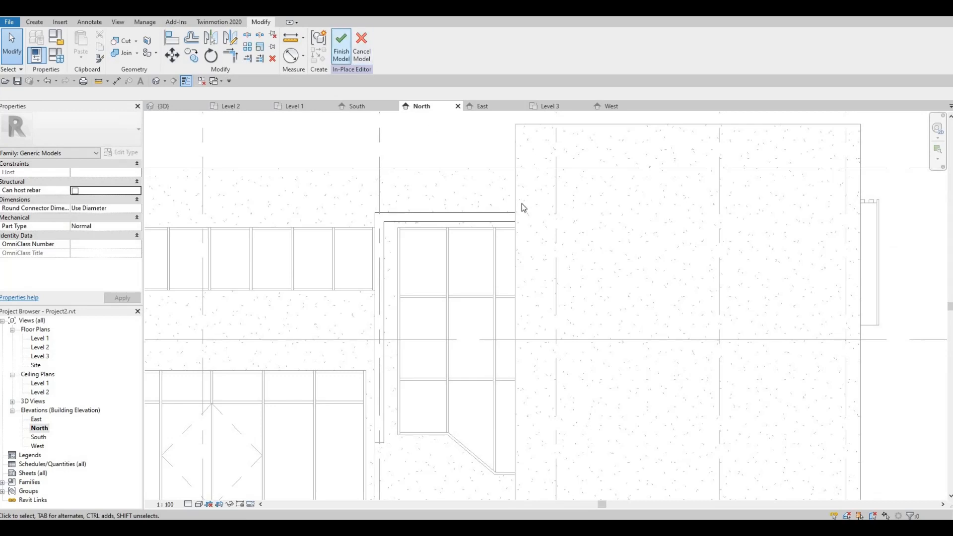
{"action": "left_click", "coordinate": [540, 334]}
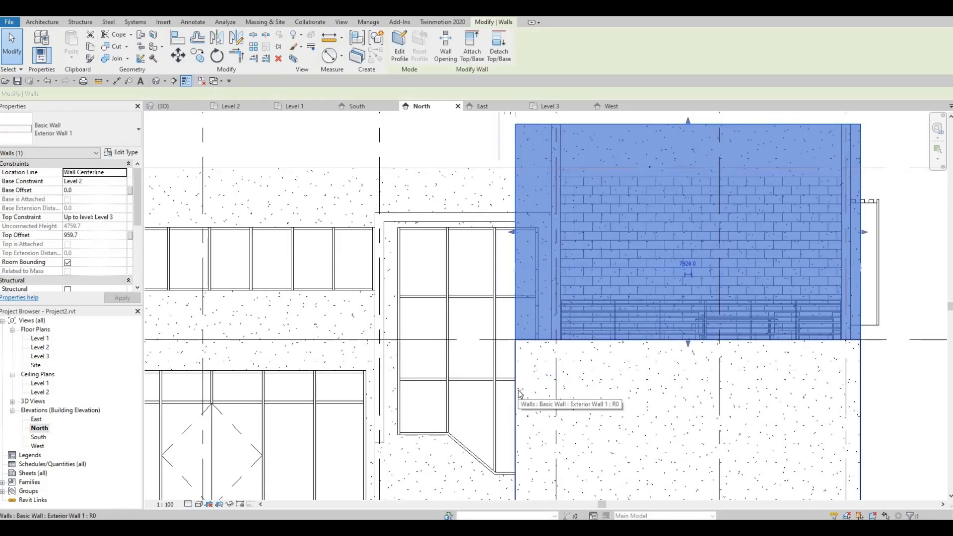
{"action": "middle_click_drag", "start_coordinate": [524, 421], "coordinate": [518, 380]}
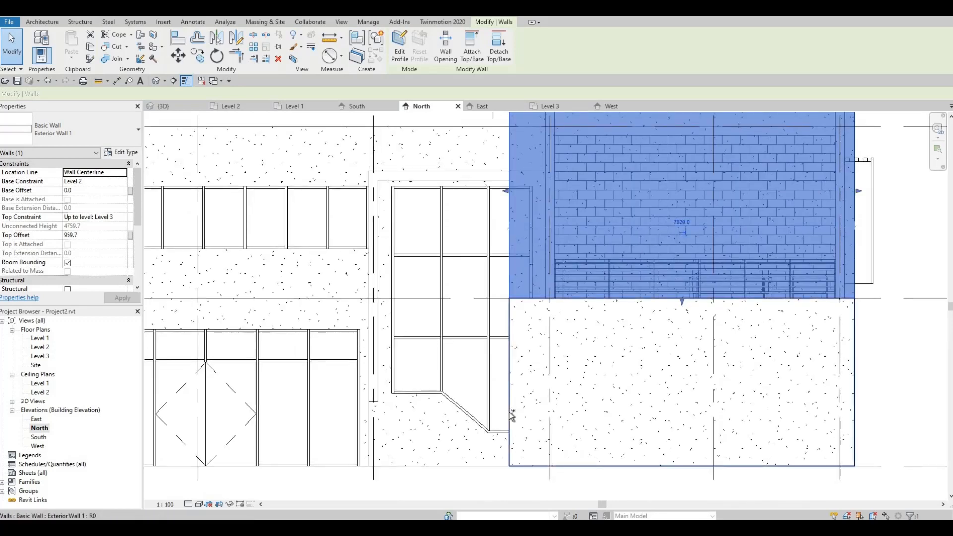
{"action": "left_click", "coordinate": [516, 368], "text": "ctrl"}
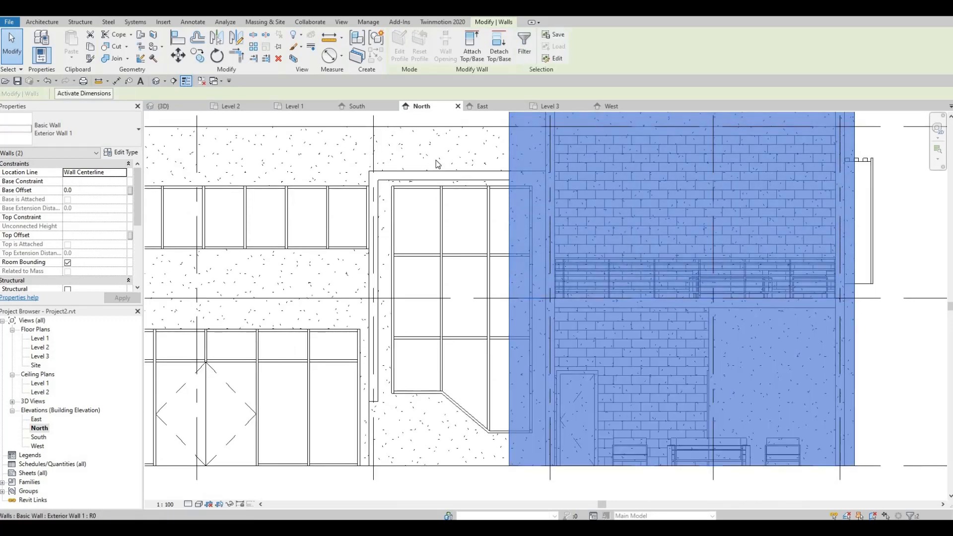
{"action": "right_click", "coordinate": [533, 356]}
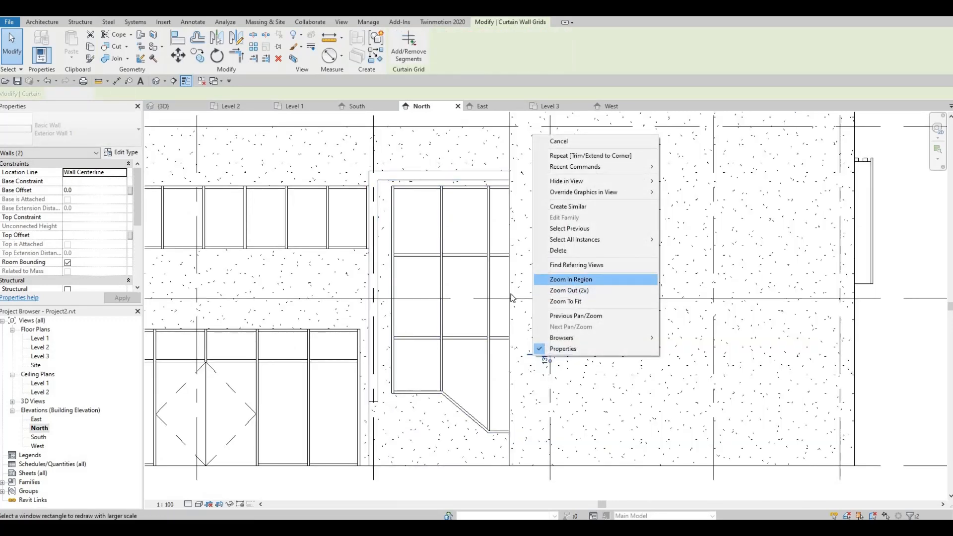
{"action": "left_click", "coordinate": [512, 276]}
Step: Hide the projecting block's Level 2 and Level 1 exterior wall elements in the North elevation to uncover the tower behind
{"action": "left_click", "coordinate": [514, 272]}
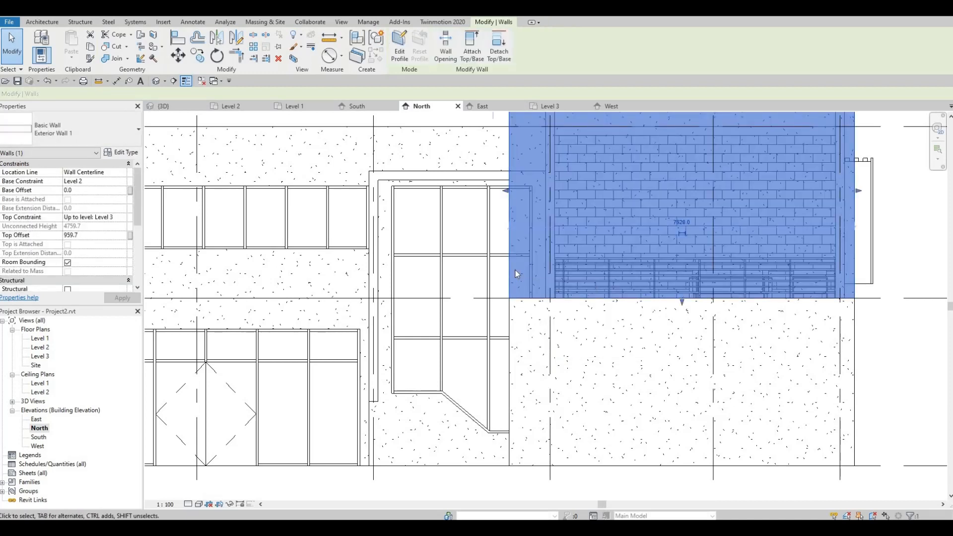
{"action": "right_click", "coordinate": [515, 270]}
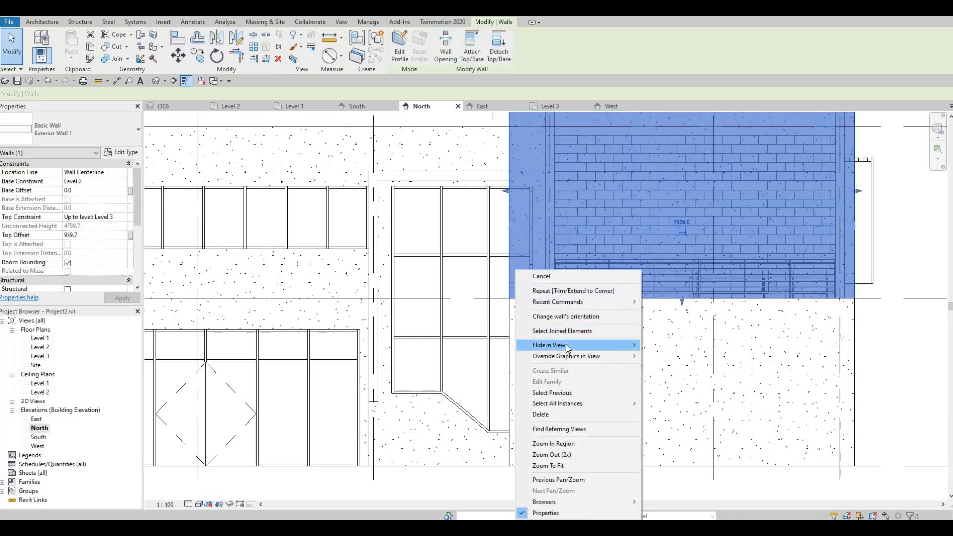
{"action": "mouse_move", "coordinate": [568, 346]}
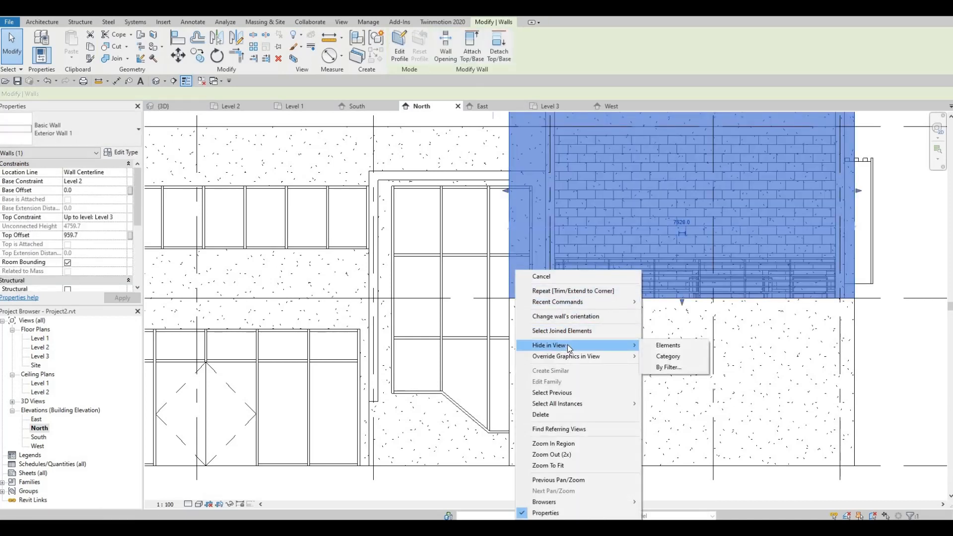
{"action": "left_click", "coordinate": [692, 356]}
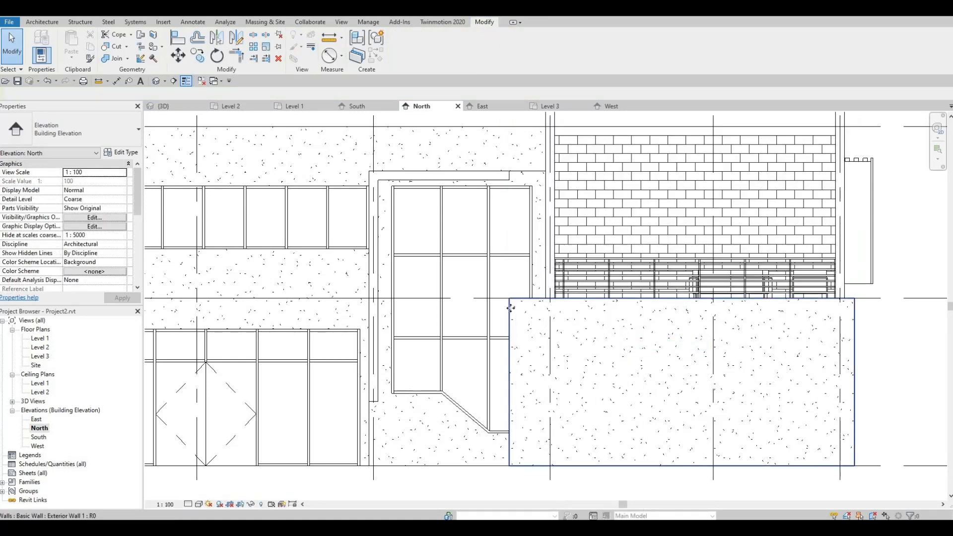
{"action": "left_click", "coordinate": [511, 310]}
{"action": "right_click", "coordinate": [511, 308]}
{"action": "mouse_move", "coordinate": [566, 133]}
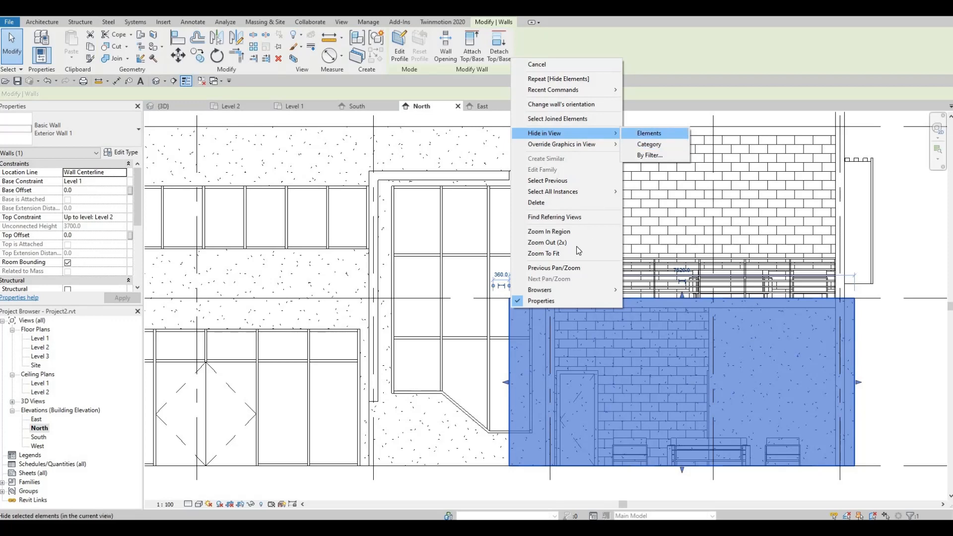
{"action": "left_click", "coordinate": [654, 134]}
Step: Reopen the tower's L-shaped in-place model and edit its extrusion sketch in the North elevation
{"action": "middle_click_drag", "start_coordinate": [514, 183], "coordinate": [514, 253]}
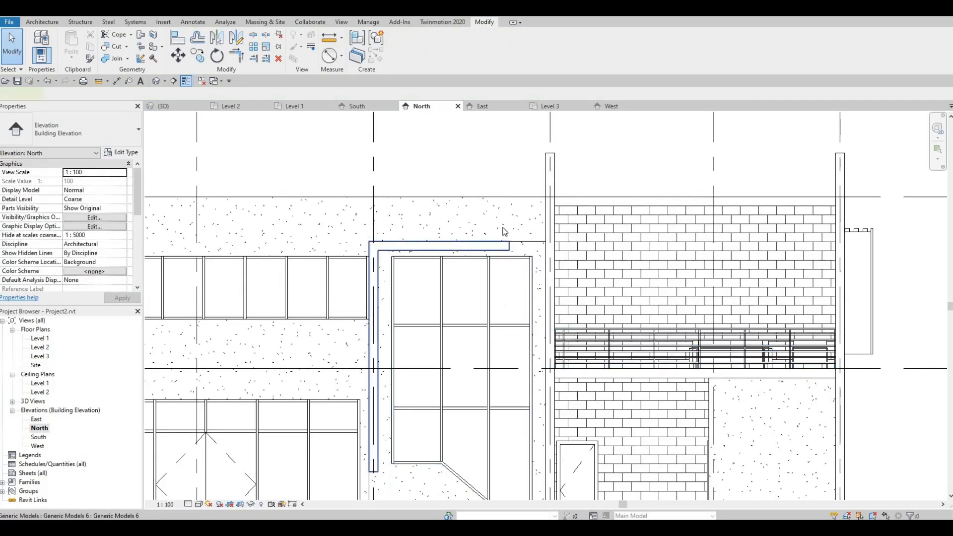
{"action": "left_click", "coordinate": [506, 246]}
{"action": "left_click", "coordinate": [402, 55]}
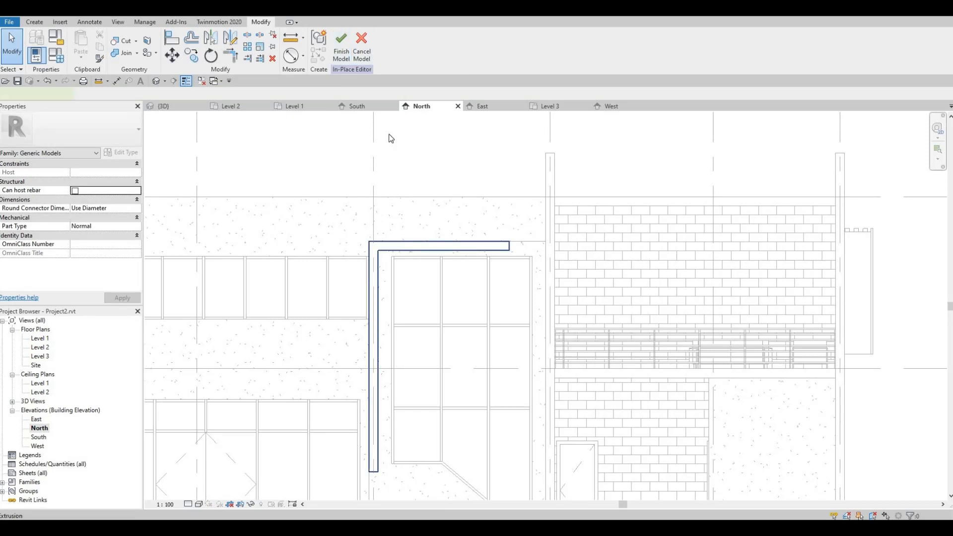
{"action": "left_click", "coordinate": [392, 242]}
{"action": "left_click", "coordinate": [354, 49]}
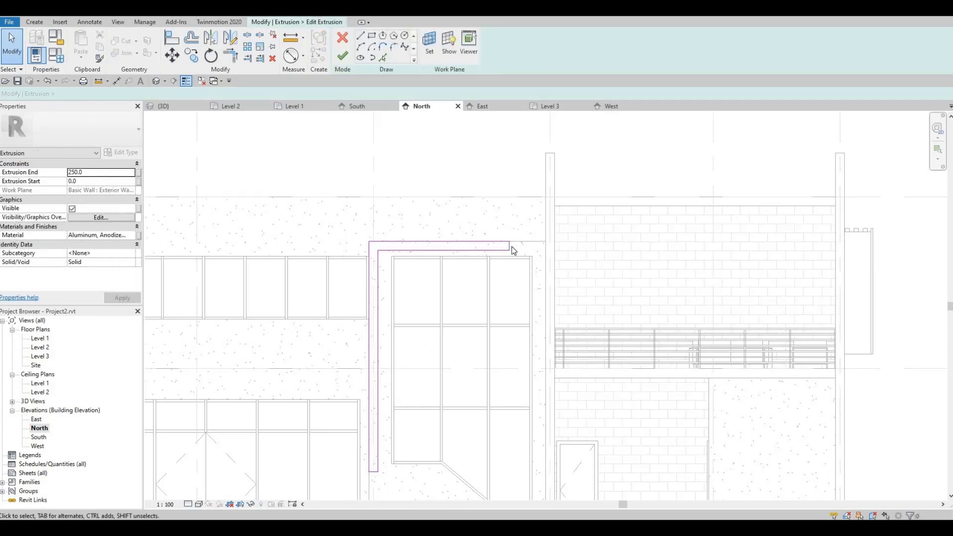
Step: Sketch a narrow vertical rectangle about 6511 mm tall along the tower's open side, from the frame's top line down to Level 1
{"action": "middle_click_drag", "start_coordinate": [529, 332], "coordinate": [523, 265]}
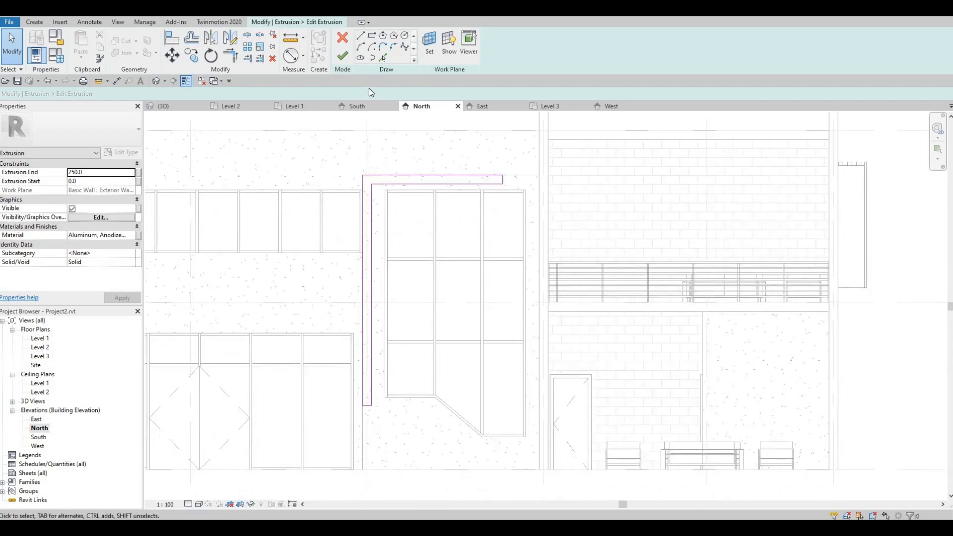
{"action": "left_click", "coordinate": [539, 175]}
{"action": "middle_click_drag", "start_coordinate": [527, 419], "coordinate": [542, 313]}
{"action": "left_click", "coordinate": [549, 364]}
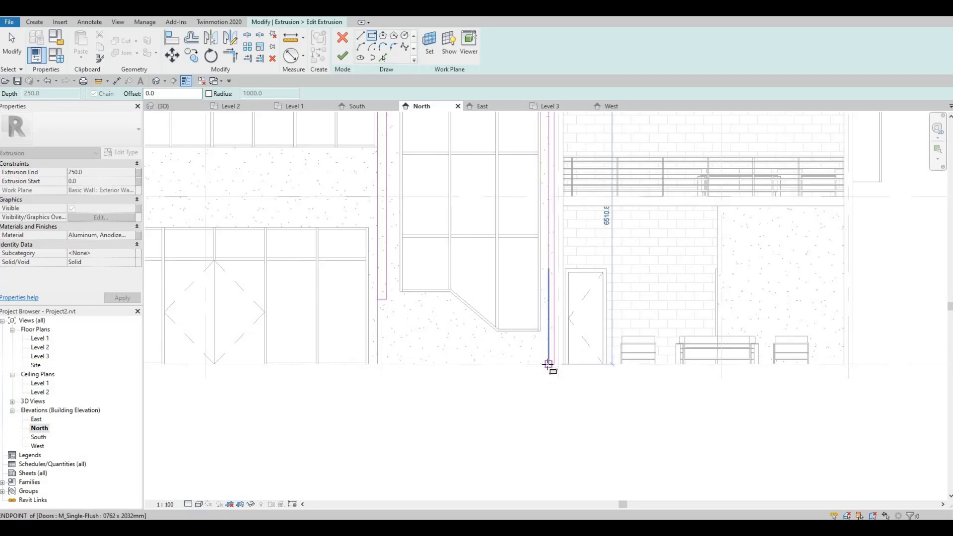
Step: Set the new vertical strip's width to 200 mm by repositioning its inner line
{"action": "middle_click_drag", "start_coordinate": [542, 321], "coordinate": [521, 393]}
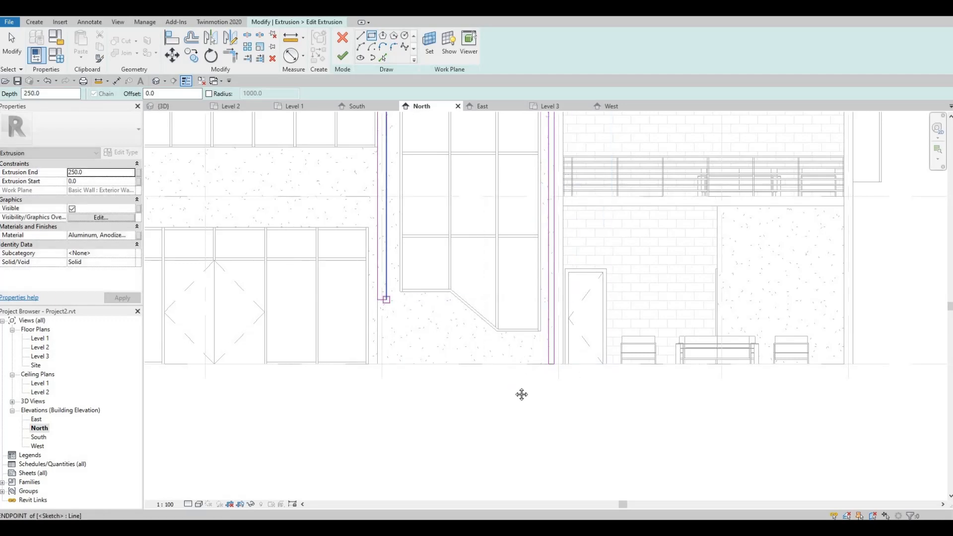
{"action": "middle_click_drag", "start_coordinate": [543, 351], "coordinate": [535, 414]}
{"action": "scroll", "coordinate": [517, 196], "scroll_direction": "up", "scroll_amount": 4}
{"action": "key", "text": "Escape"}
{"action": "left_click", "coordinate": [528, 235]}
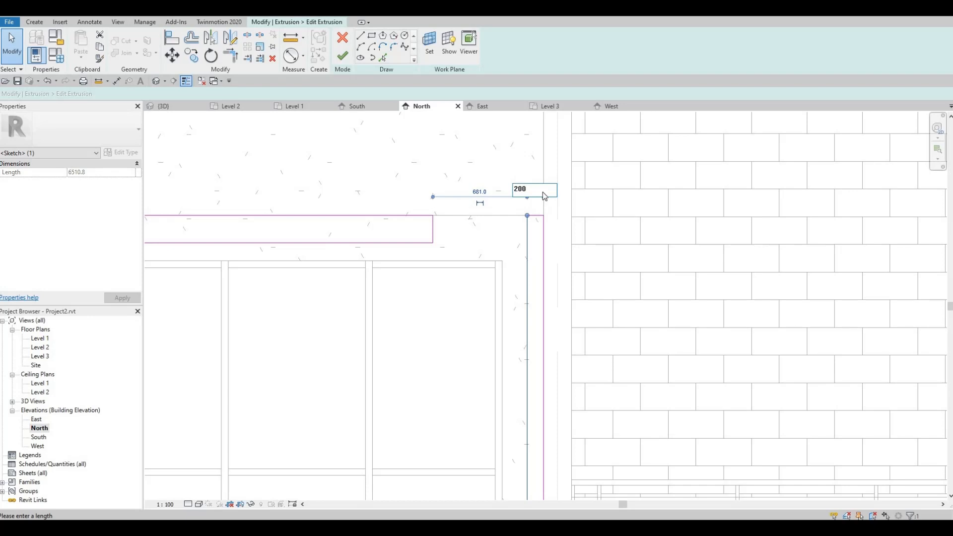
{"action": "key", "text": "Return"}
{"action": "key", "text": "Escape"}
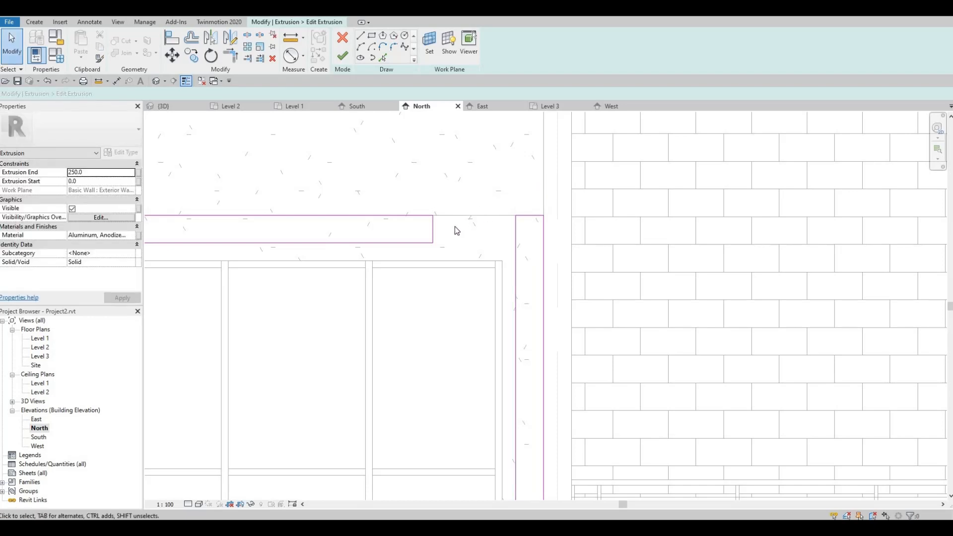
Step: Trim the frame's lower horizontal line and the new strip's inner vertical line to a corner
{"action": "key", "text": "t"}
{"action": "key", "text": "r"}
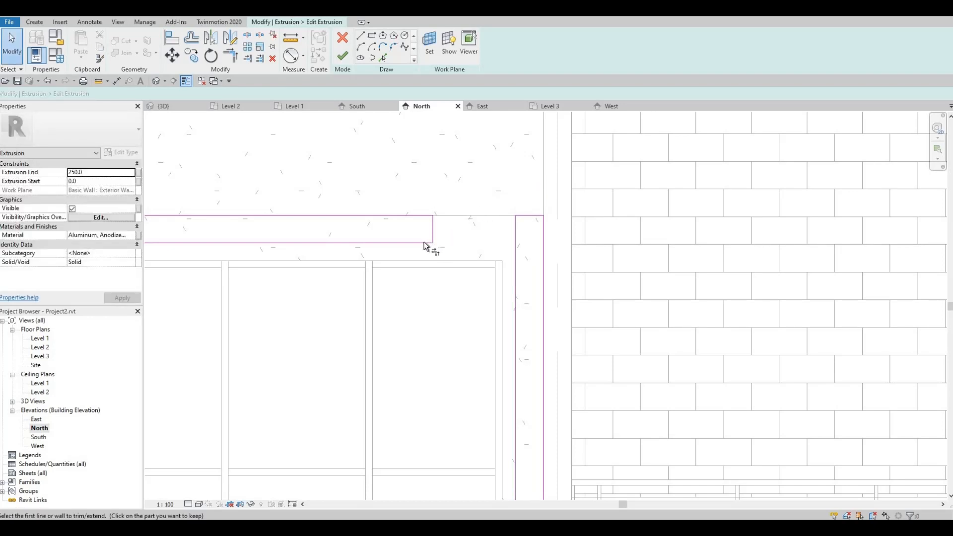
{"action": "left_click", "coordinate": [428, 242]}
{"action": "left_click", "coordinate": [517, 256]}
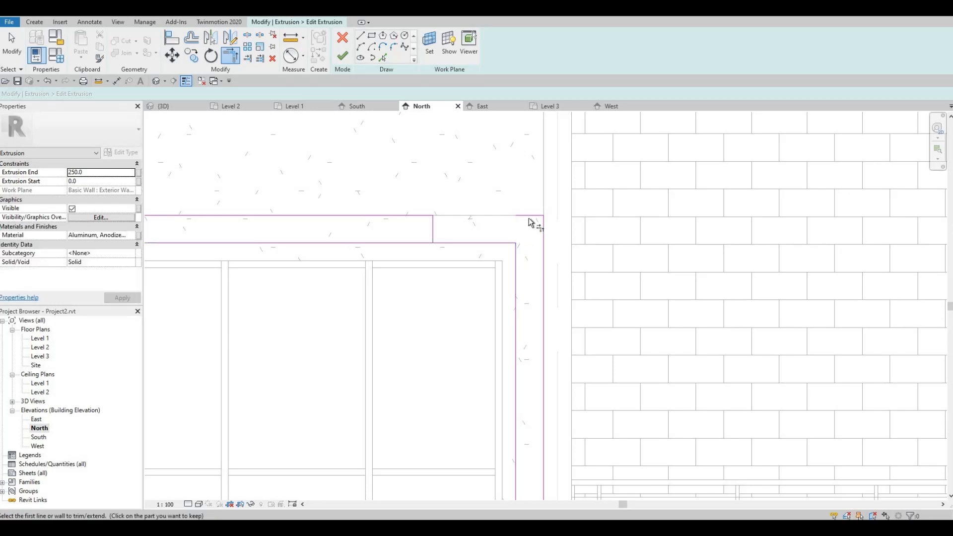
Step: Delete the strip's short top edge and the short end edge of the horizontal band
{"action": "key", "text": "Escape"}
{"action": "left_click", "coordinate": [535, 217]}
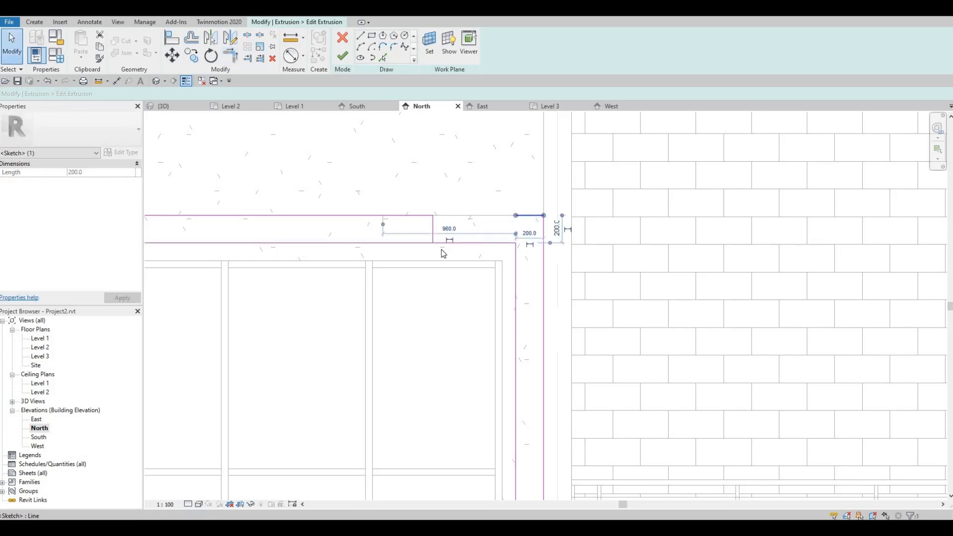
{"action": "key", "text": "Delete"}
{"action": "left_click", "coordinate": [433, 233]}
{"action": "key", "text": "Delete"}
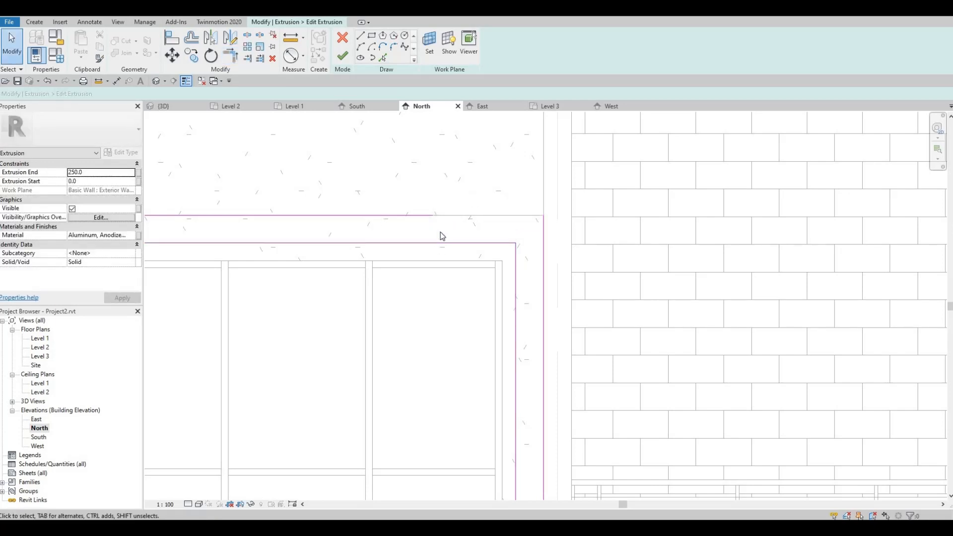
Step: Trim the upper horizontal line and the strip's outer vertical line to a corner, finishing the extrusion sketch and the in-place model
{"action": "key", "text": "t"}
{"action": "key", "text": "r"}
{"action": "left_click", "coordinate": [433, 217]}
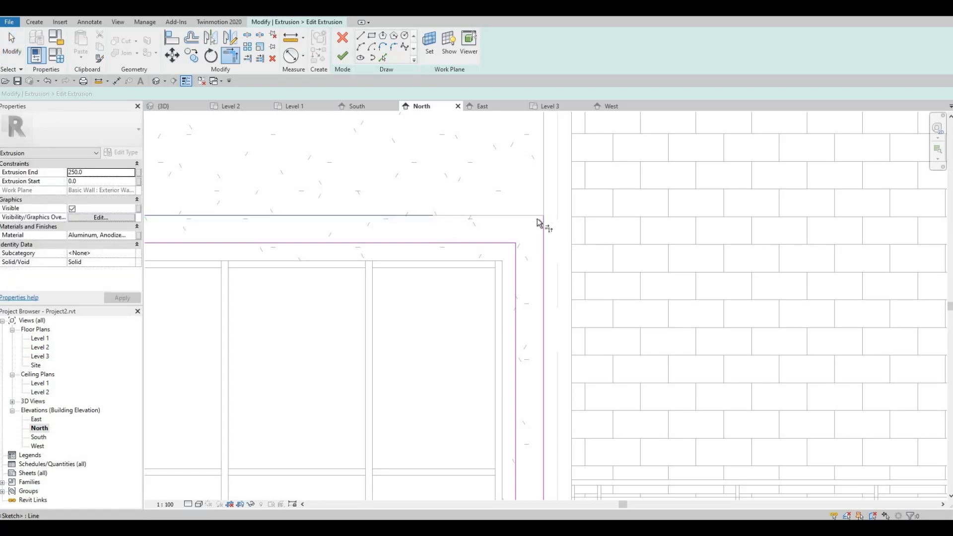
{"action": "left_click", "coordinate": [544, 230]}
{"action": "scroll", "coordinate": [485, 238], "scroll_direction": "down", "scroll_amount": 4}
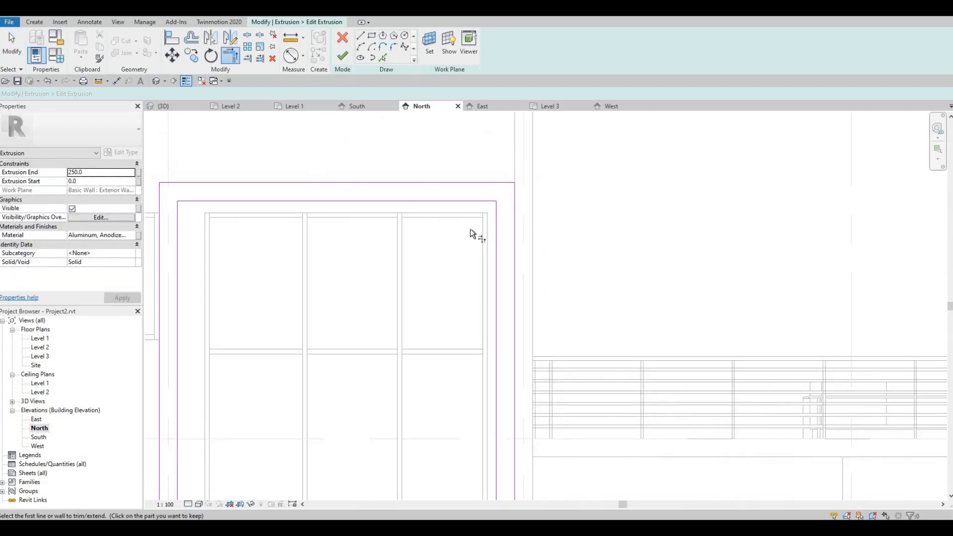
{"action": "left_click", "coordinate": [342, 65]}
{"action": "left_click", "coordinate": [503, 52]}
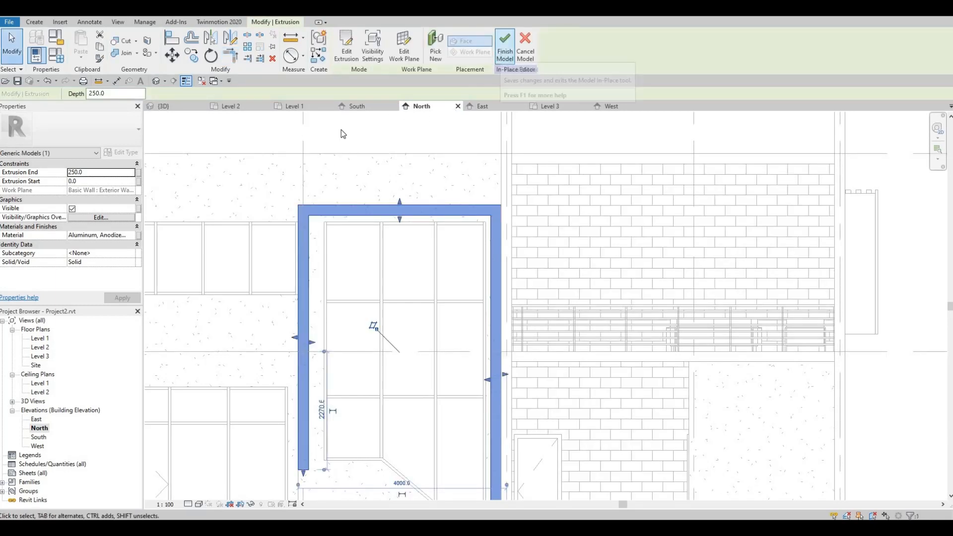
Step: Stretch the frame's front face in the 3D view to adjust how far it projects from the tower facade
{"action": "left_click", "coordinate": [157, 80]}
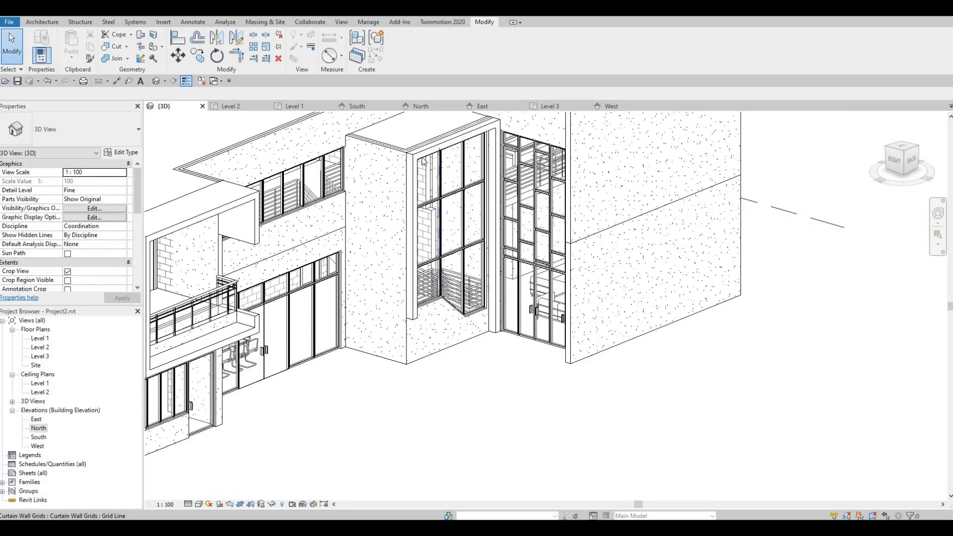
{"action": "left_click", "coordinate": [464, 221]}
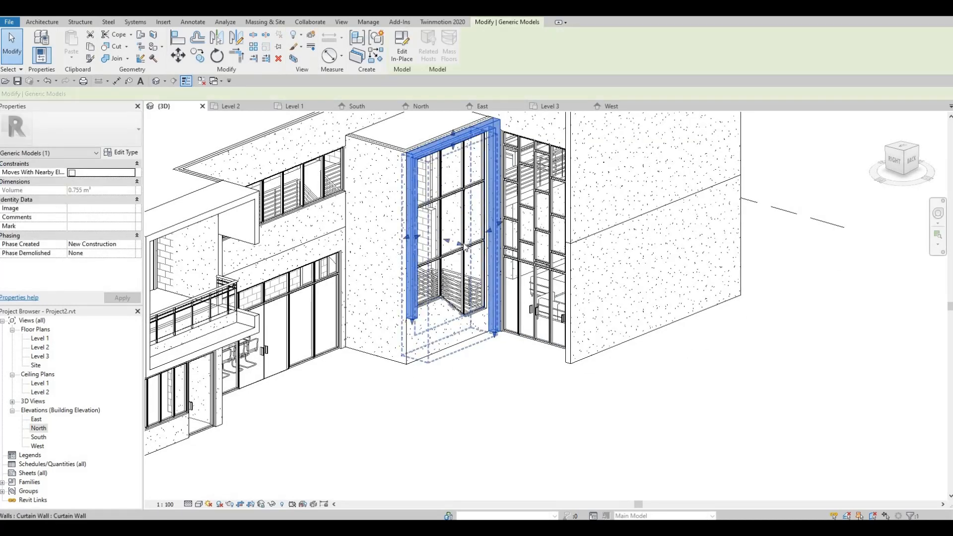
{"action": "left_click_drag", "start_coordinate": [464, 244], "coordinate": [462, 246]}
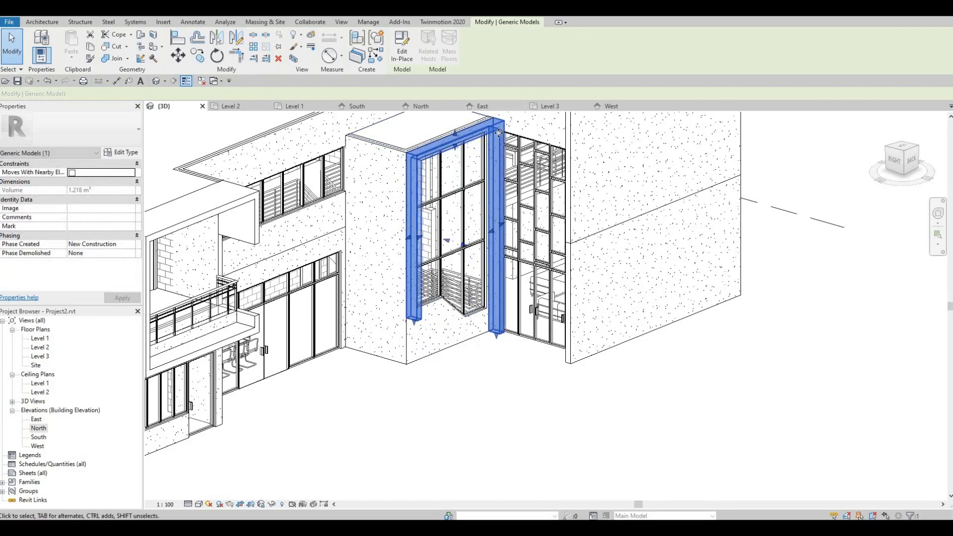
{"action": "scroll", "coordinate": [498, 133], "scroll_direction": "up", "scroll_amount": 6}
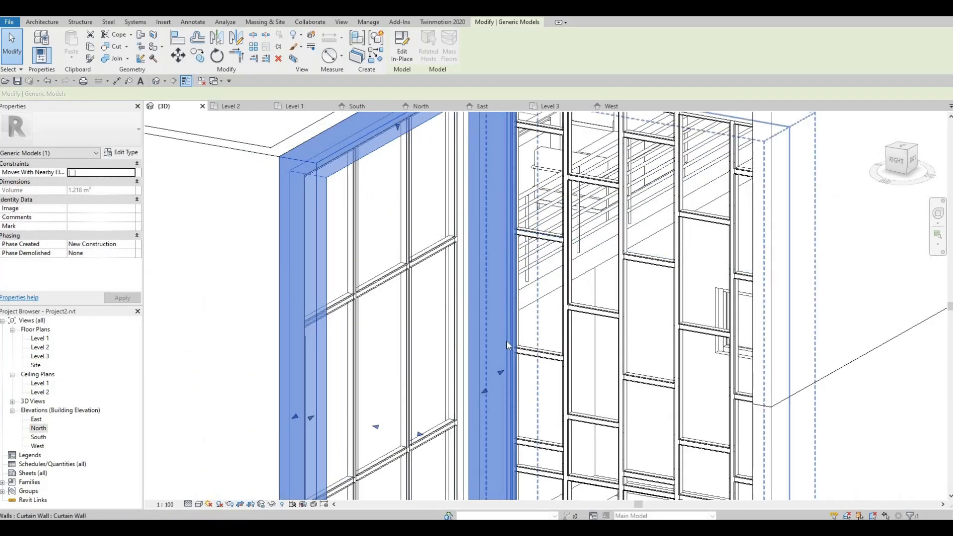
{"action": "scroll", "coordinate": [506, 341], "scroll_direction": "down", "scroll_amount": 5}
{"action": "middle_click_drag", "start_coordinate": [506, 341], "coordinate": [505, 299]}
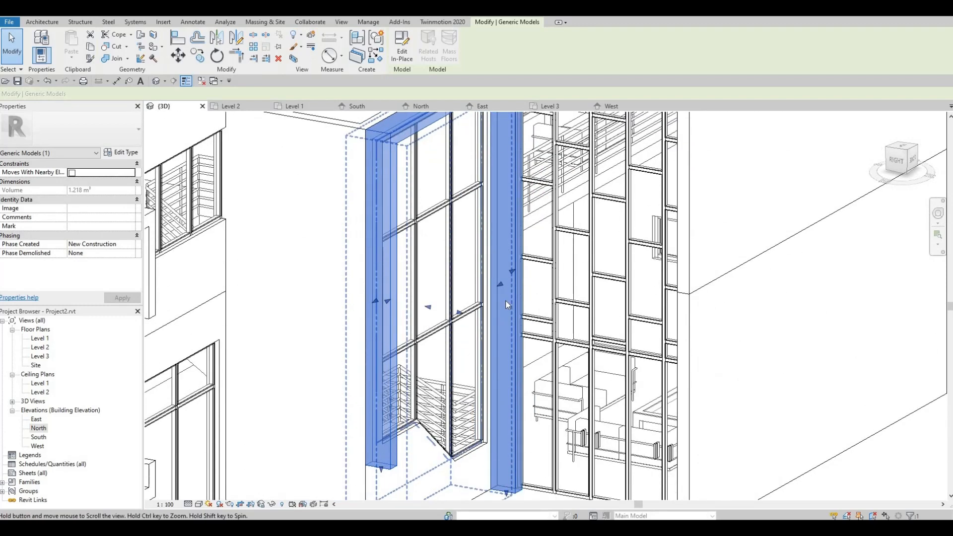
{"action": "scroll", "coordinate": [505, 299], "scroll_direction": "down", "scroll_amount": 1}
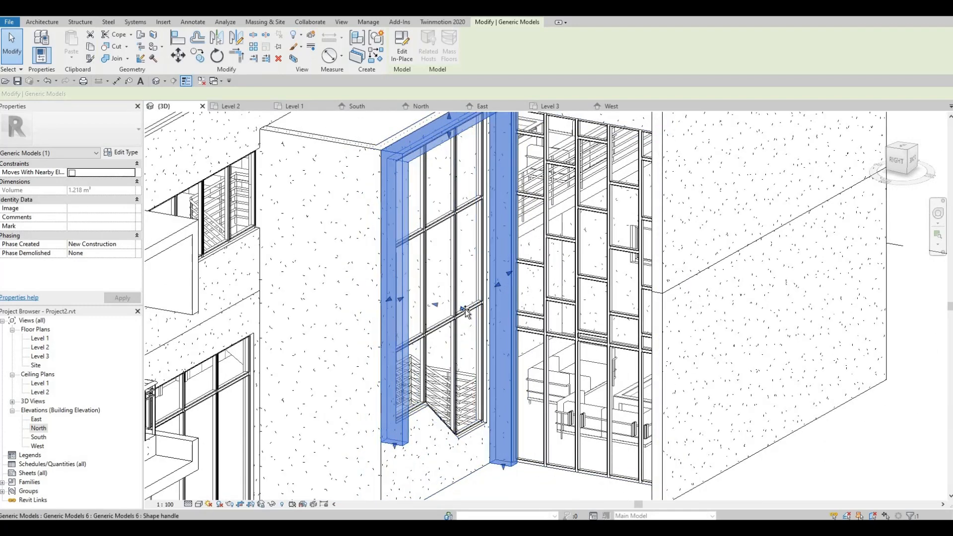
{"action": "left_click_drag", "start_coordinate": [465, 311], "coordinate": [459, 306]}
{"action": "key", "text": "Escape"}
Step: Examine the frame's corner beside the adjoining curtain wall and its lower ends in the 3D view
{"action": "scroll", "coordinate": [496, 266], "scroll_direction": "up", "scroll_amount": 3}
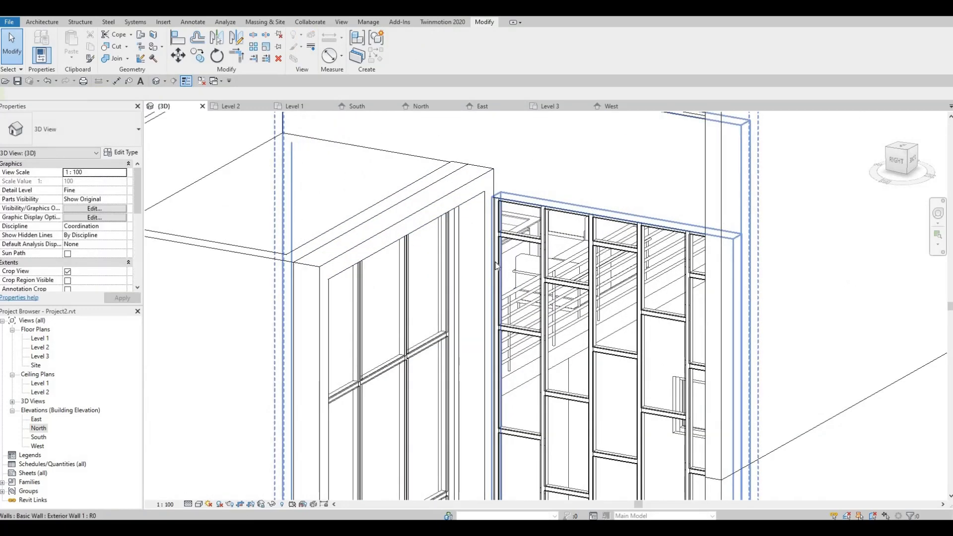
{"action": "scroll", "coordinate": [496, 266], "scroll_direction": "up", "scroll_amount": 2}
{"action": "middle_click_drag", "start_coordinate": [515, 327], "coordinate": [531, 272]}
{"action": "middle_click_drag", "start_coordinate": [471, 345], "coordinate": [481, 307]}
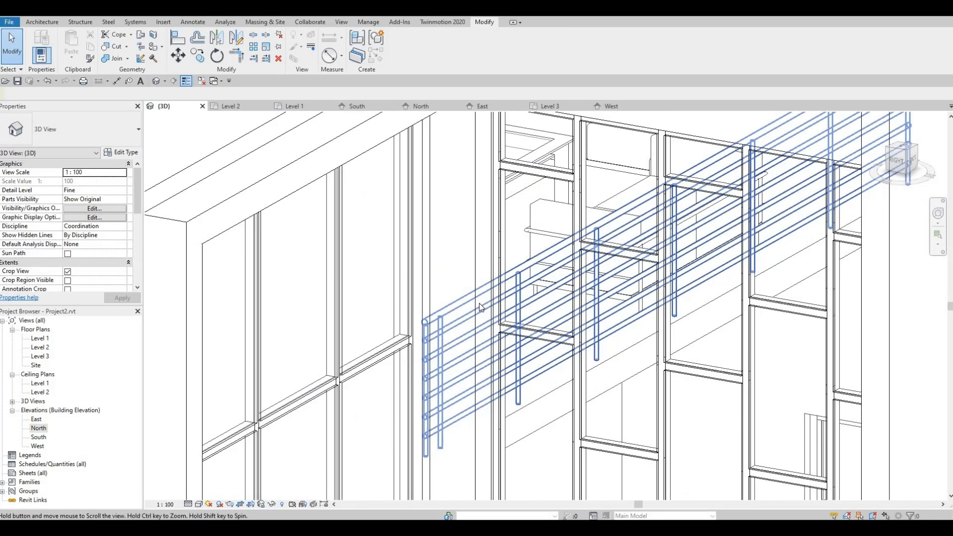
{"action": "scroll", "coordinate": [481, 304], "scroll_direction": "down", "scroll_amount": 4}
{"action": "middle_click_drag", "start_coordinate": [440, 364], "coordinate": [439, 258]}
{"action": "mouse_move", "coordinate": [446, 416]}
{"action": "middle_mouse_down", "text": "shift"}
{"action": "mouse_move", "coordinate": [459, 348]}
{"action": "mouse_move", "coordinate": [466, 422]}
{"action": "mouse_move", "coordinate": [453, 426]}
{"action": "middle_mouse_up", "text": "shift"}
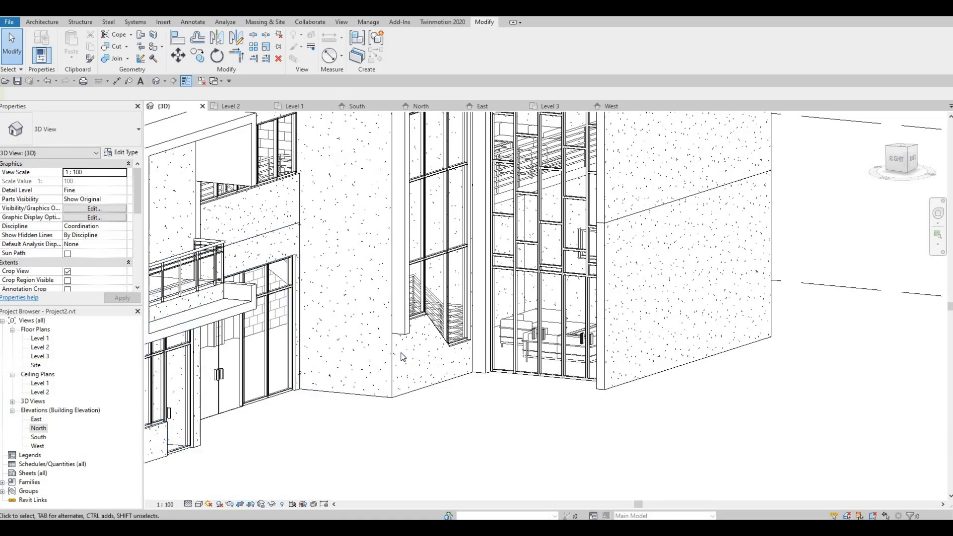
{"action": "scroll", "coordinate": [403, 358], "scroll_direction": "up", "scroll_amount": 3}
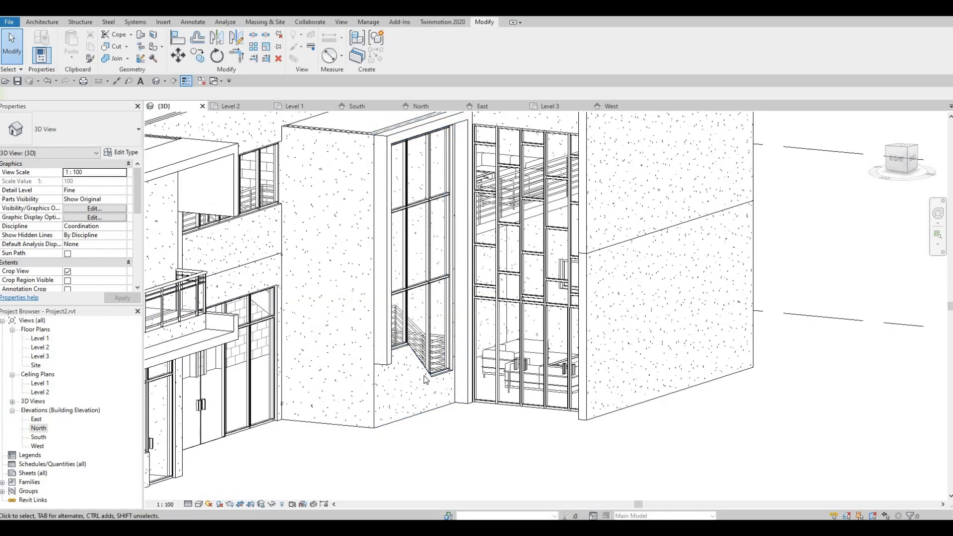
{"action": "scroll", "coordinate": [422, 399], "scroll_direction": "down", "scroll_amount": 4}
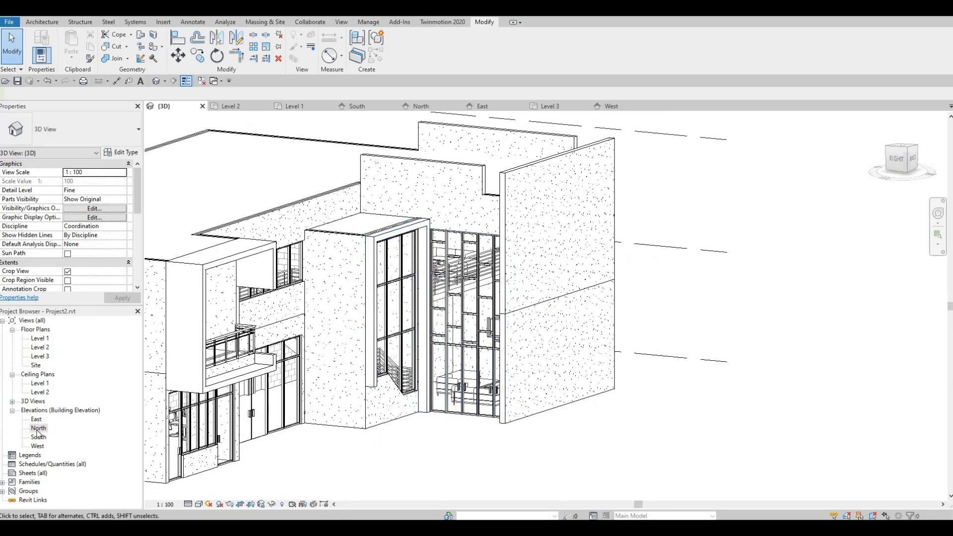
Step: Reveal the hidden elements in the North elevation and unhide the projecting block's Level 2 and Level 1 exterior walls
{"action": "double_click", "coordinate": [38, 429]}
{"action": "scroll", "coordinate": [404, 329], "scroll_direction": "down", "scroll_amount": 4}
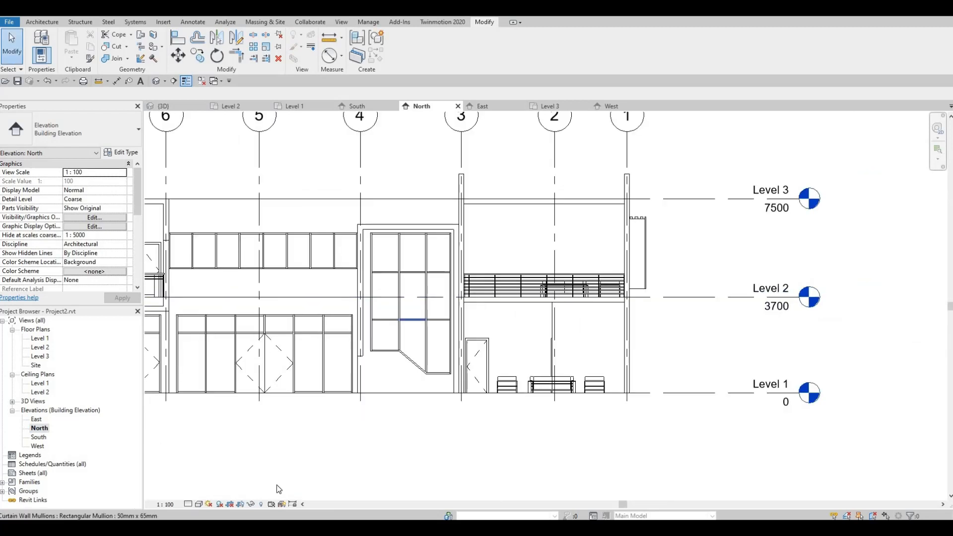
{"action": "left_click", "coordinate": [260, 505]}
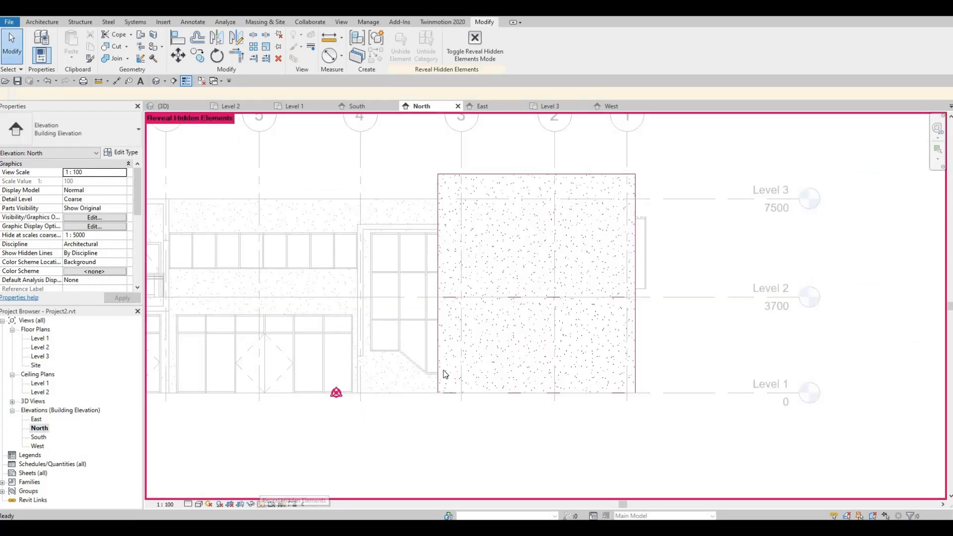
{"action": "left_click", "coordinate": [441, 268]}
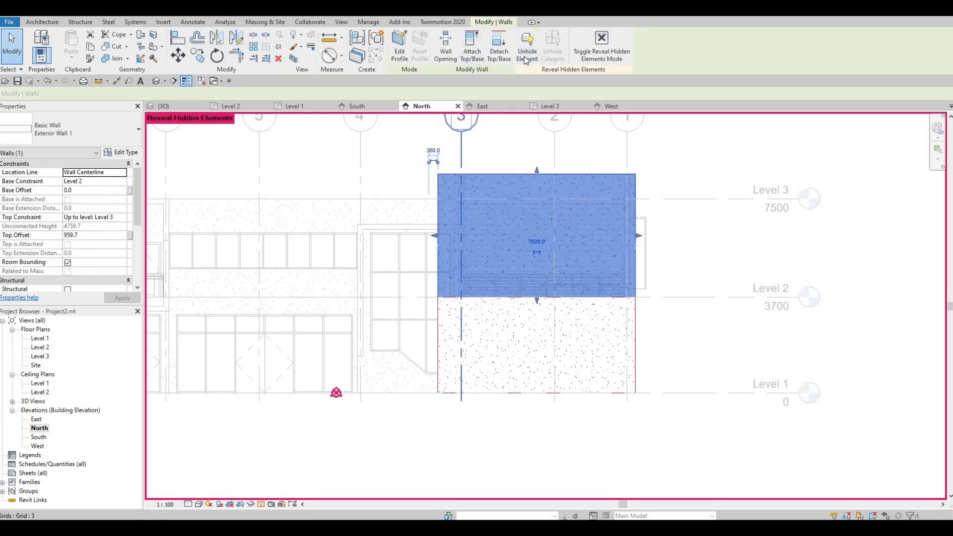
{"action": "left_click", "coordinate": [525, 58]}
{"action": "left_click", "coordinate": [451, 296]}
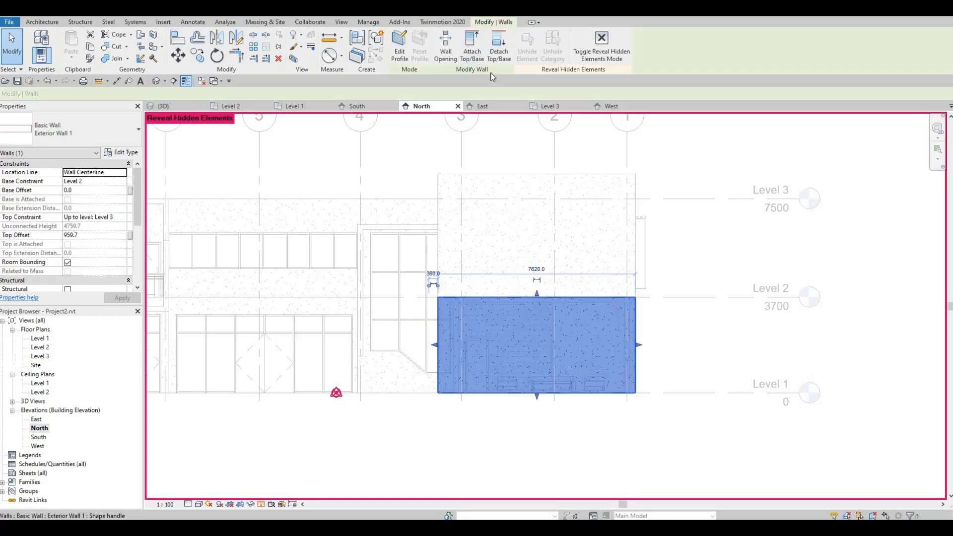
{"action": "left_click", "coordinate": [597, 48]}
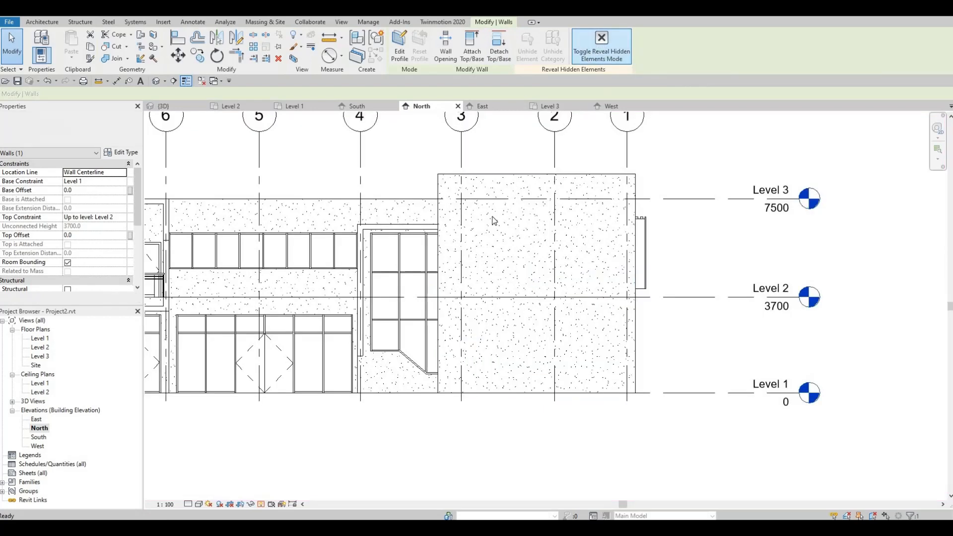
Step: Examine the house's exterior in the 3D view, from the framed stair tower and balcony around to the opposite facade
{"action": "left_click", "coordinate": [155, 81]}
{"action": "middle_click_drag", "start_coordinate": [462, 341], "coordinate": [413, 358], "text": "shift"}
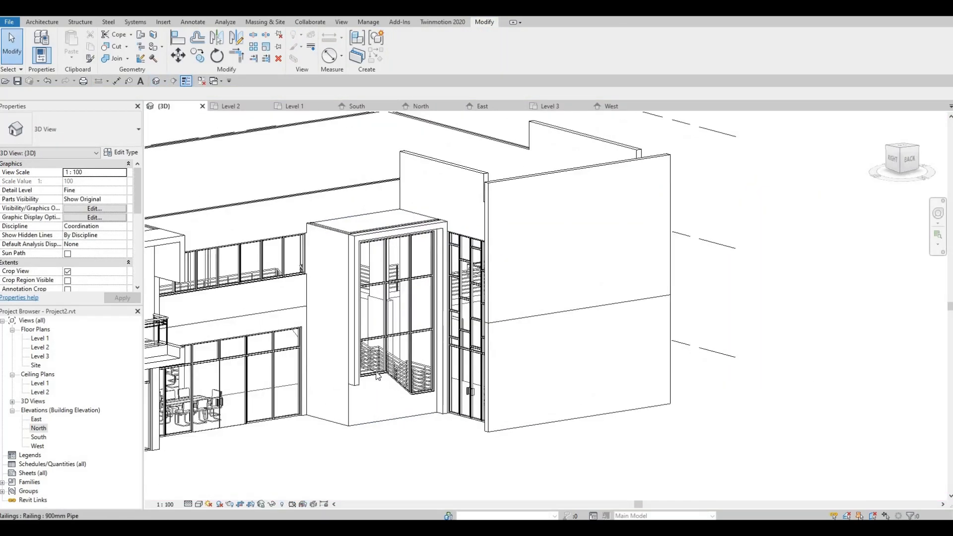
{"action": "middle_click_drag", "start_coordinate": [314, 415], "coordinate": [500, 344]}
{"action": "scroll", "coordinate": [391, 355], "scroll_direction": "down", "scroll_amount": 1}
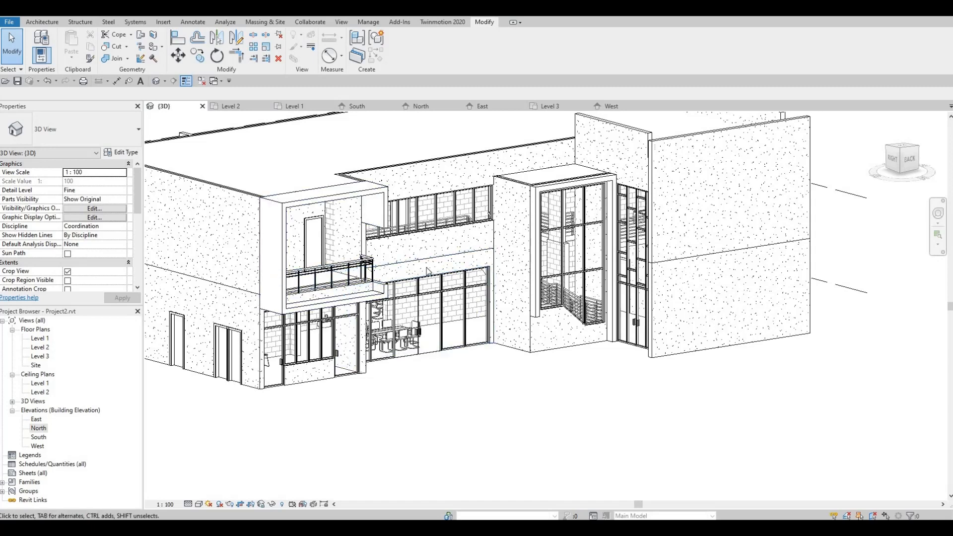
{"action": "mouse_move", "coordinate": [421, 324]}
{"action": "middle_mouse_down"}
{"action": "mouse_move", "coordinate": [516, 297]}
{"action": "mouse_move", "coordinate": [455, 353]}
{"action": "mouse_move", "coordinate": [435, 342]}
{"action": "middle_mouse_up"}
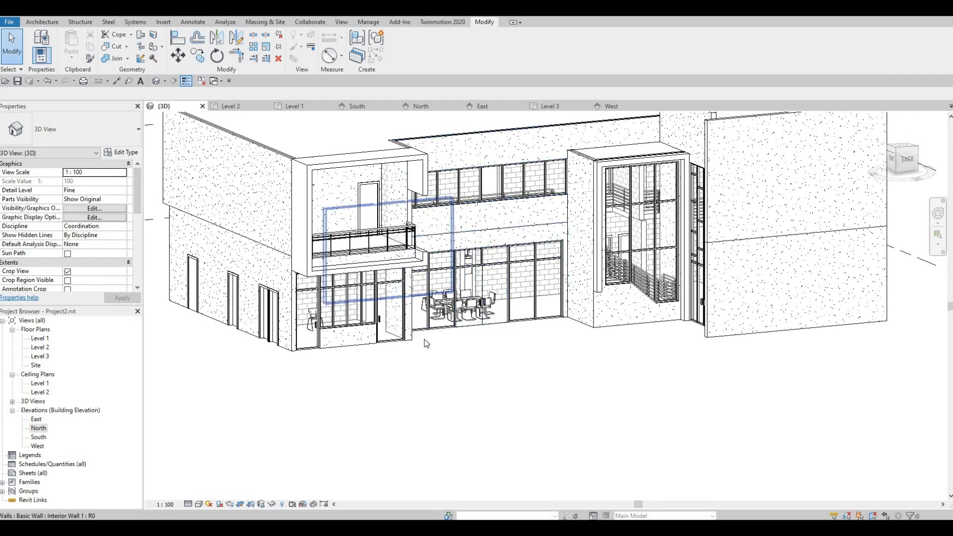
{"action": "mouse_move", "coordinate": [425, 341]}
{"action": "middle_mouse_down"}
{"action": "mouse_move", "coordinate": [427, 362]}
{"action": "mouse_move", "coordinate": [534, 341]}
{"action": "mouse_move", "coordinate": [432, 365]}
{"action": "mouse_move", "coordinate": [536, 372]}
{"action": "mouse_move", "coordinate": [457, 385]}
{"action": "mouse_move", "coordinate": [496, 345]}
{"action": "middle_mouse_up"}
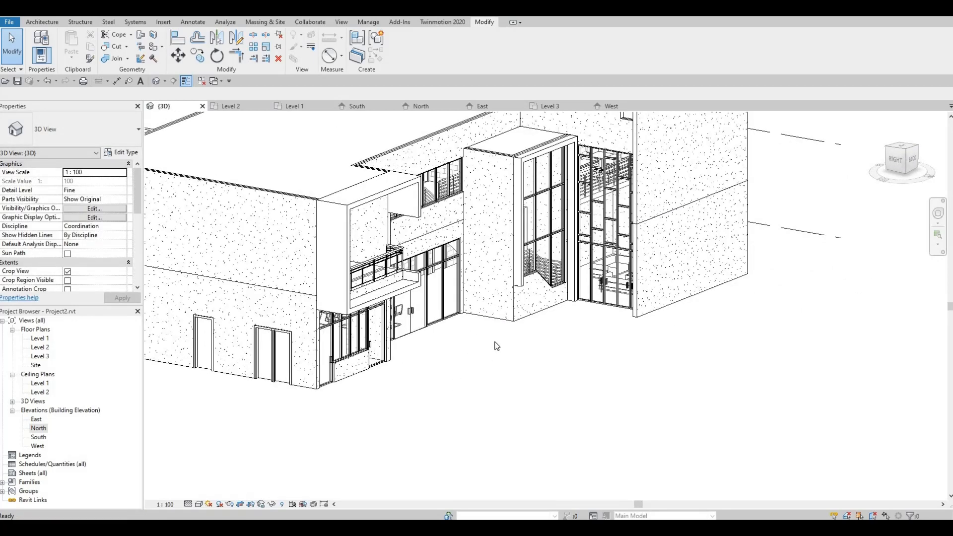
{"action": "middle_click_drag", "start_coordinate": [599, 291], "coordinate": [585, 321]}
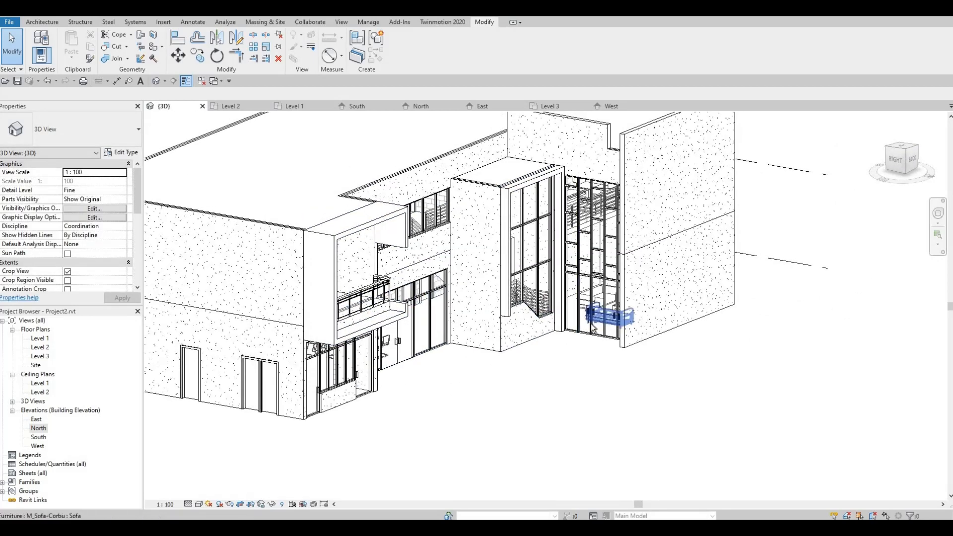
{"action": "middle_click_drag", "start_coordinate": [642, 338], "coordinate": [514, 342], "text": "shift"}
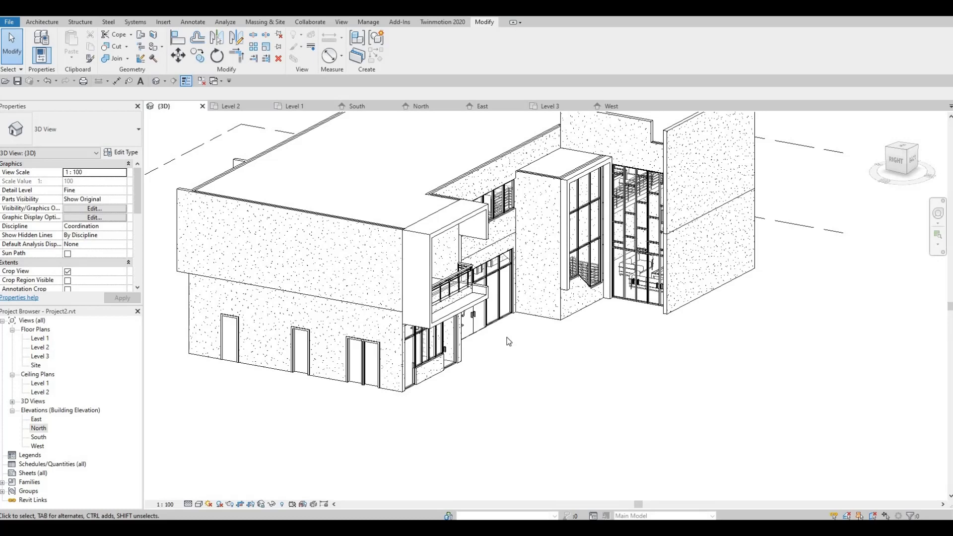
{"action": "mouse_move", "coordinate": [495, 359]}
{"action": "middle_mouse_down", "text": "shift"}
{"action": "mouse_move", "coordinate": [582, 359]}
{"action": "mouse_move", "coordinate": [514, 351]}
{"action": "mouse_move", "coordinate": [559, 349]}
{"action": "mouse_move", "coordinate": [542, 358]}
{"action": "mouse_move", "coordinate": [496, 351]}
{"action": "middle_mouse_up", "text": "shift"}
{"action": "middle_click_drag", "start_coordinate": [568, 336], "coordinate": [548, 338]}
{"action": "scroll", "coordinate": [549, 342], "scroll_direction": "down", "scroll_amount": 3}
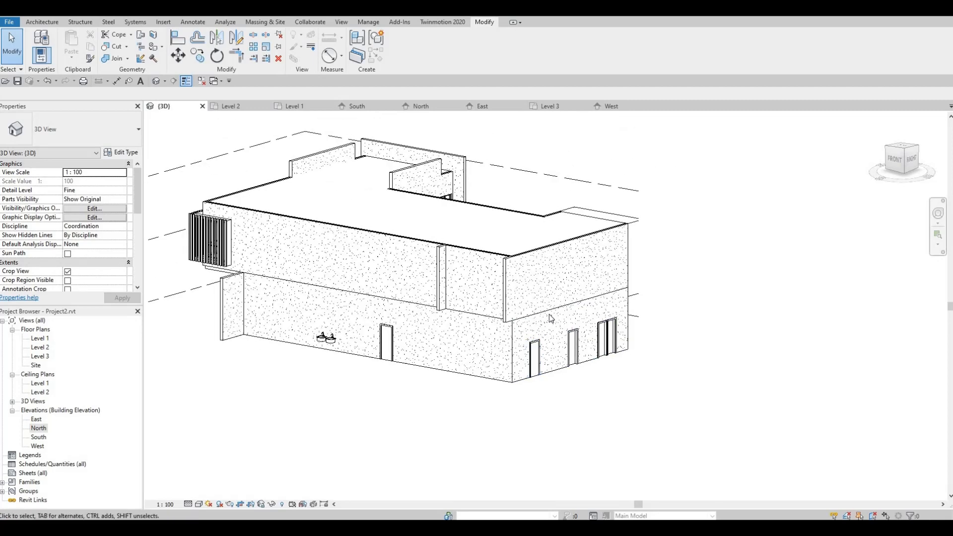
{"action": "middle_click_drag", "start_coordinate": [485, 304], "coordinate": [380, 283], "text": "shift"}
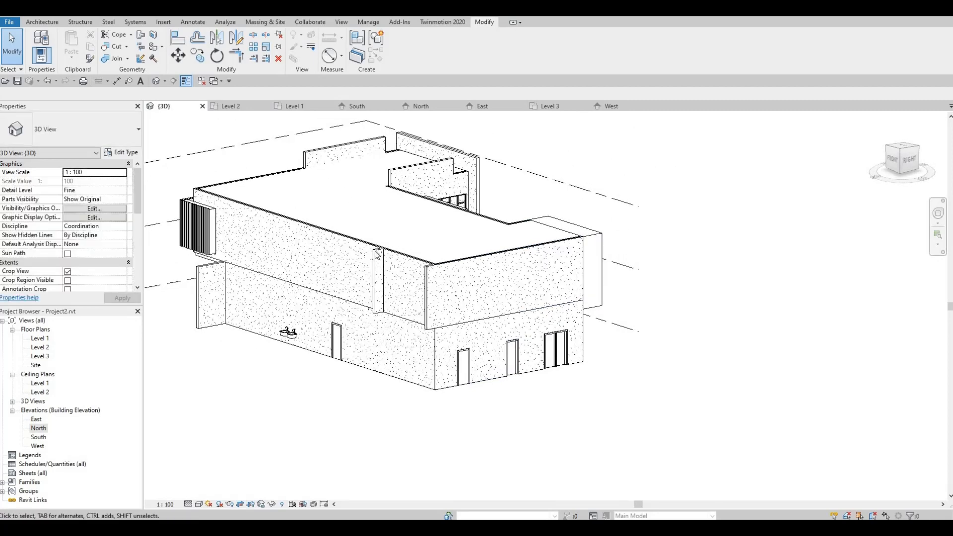